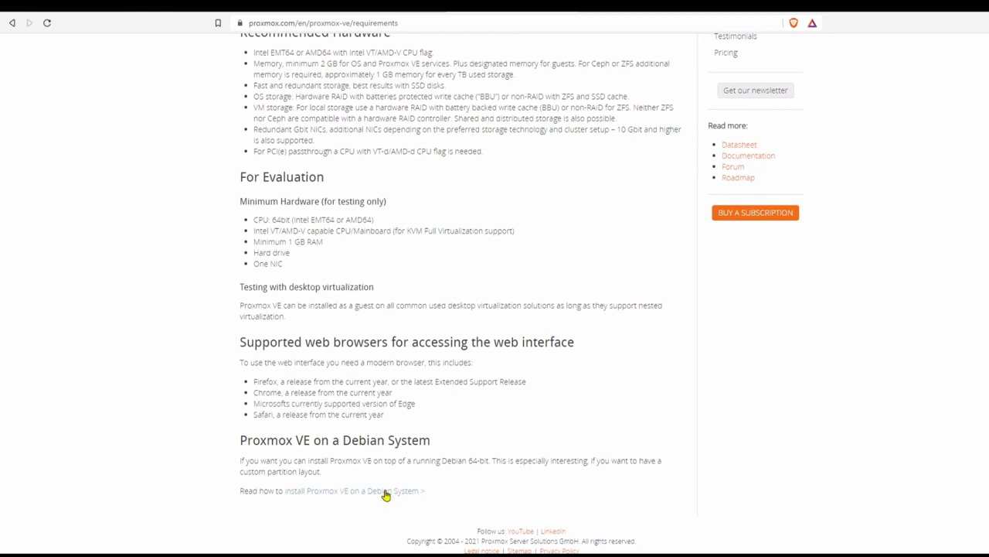
- Read the hardware requirements, highlighting the paragraphs from virtualization to Debian
scroll(385, 495, up, 3)
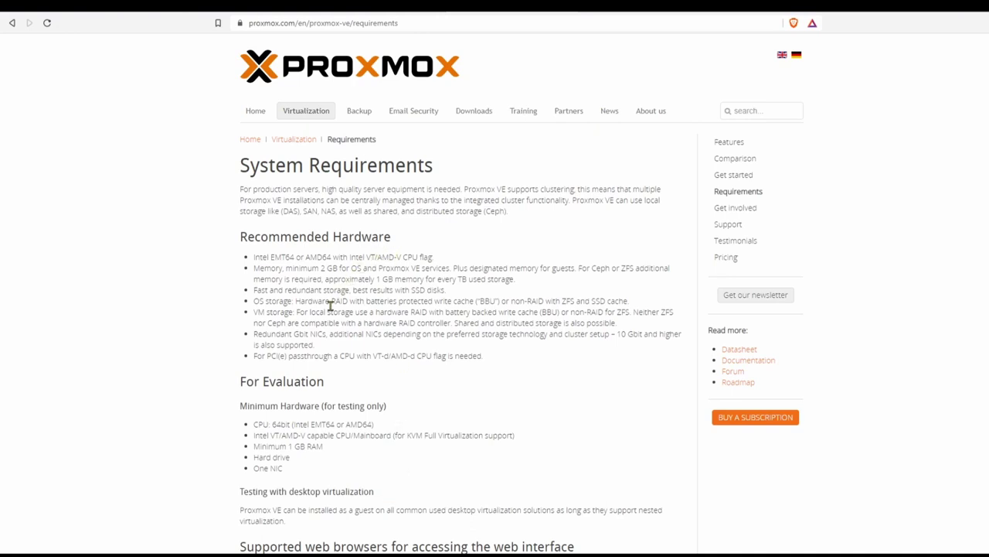
drag(356, 256, 469, 434)
scroll(469, 325, down, 3)
drag(469, 326, 504, 479)
click(548, 484)
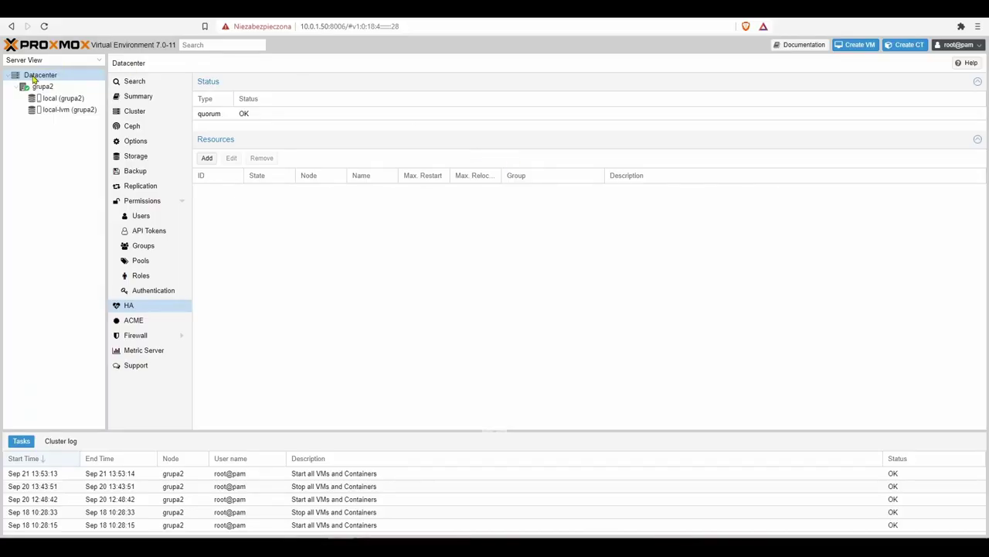
click(84, 60)
click(53, 193)
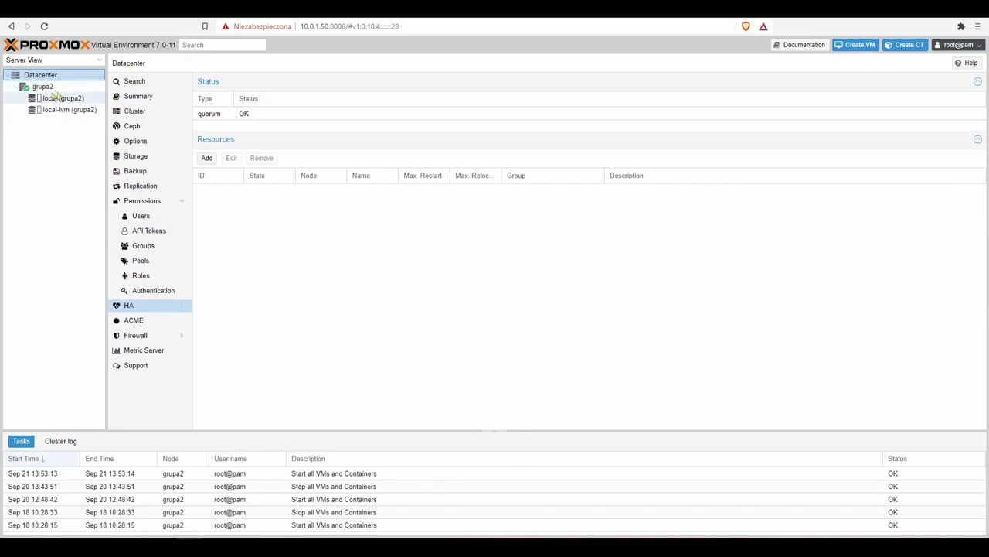
click(50, 60)
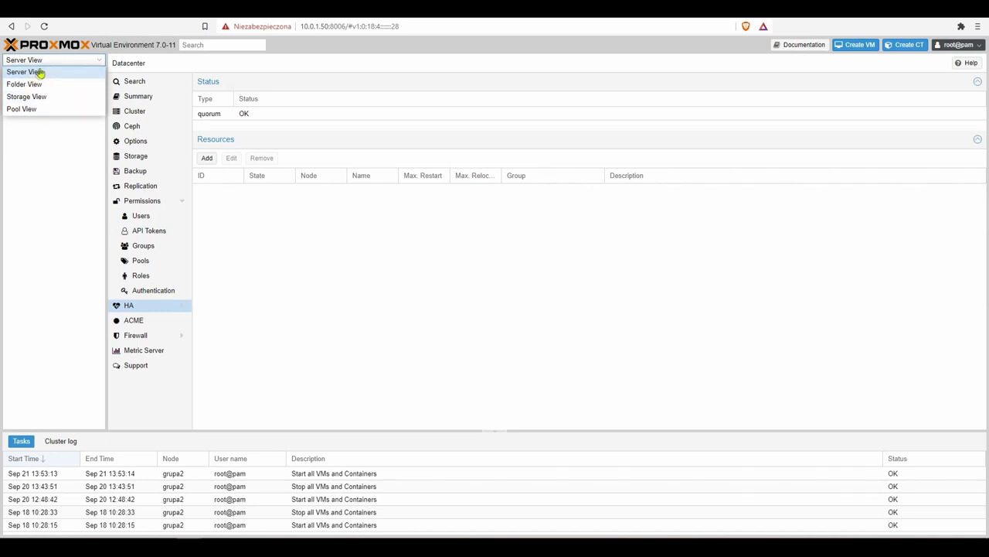
click(26, 84)
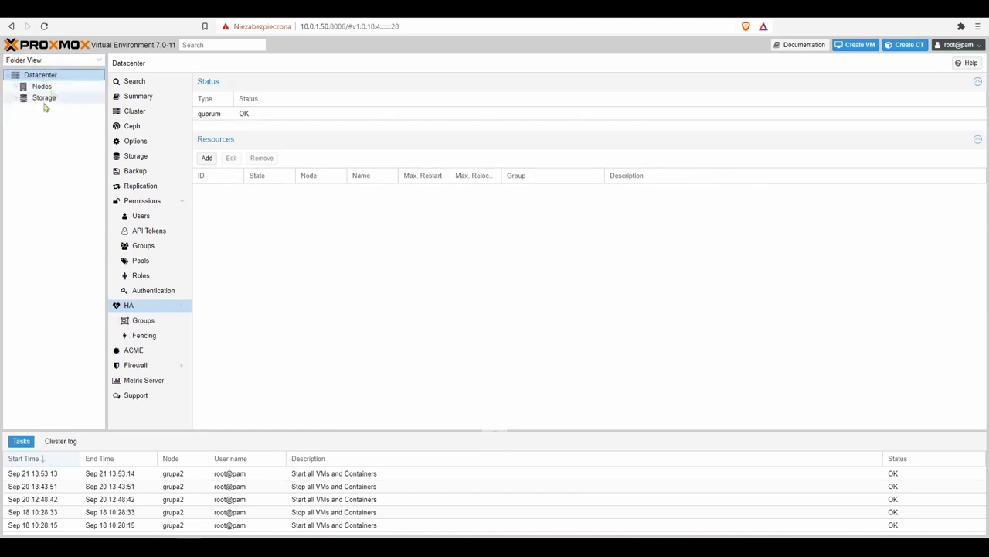
click(30, 59)
click(28, 71)
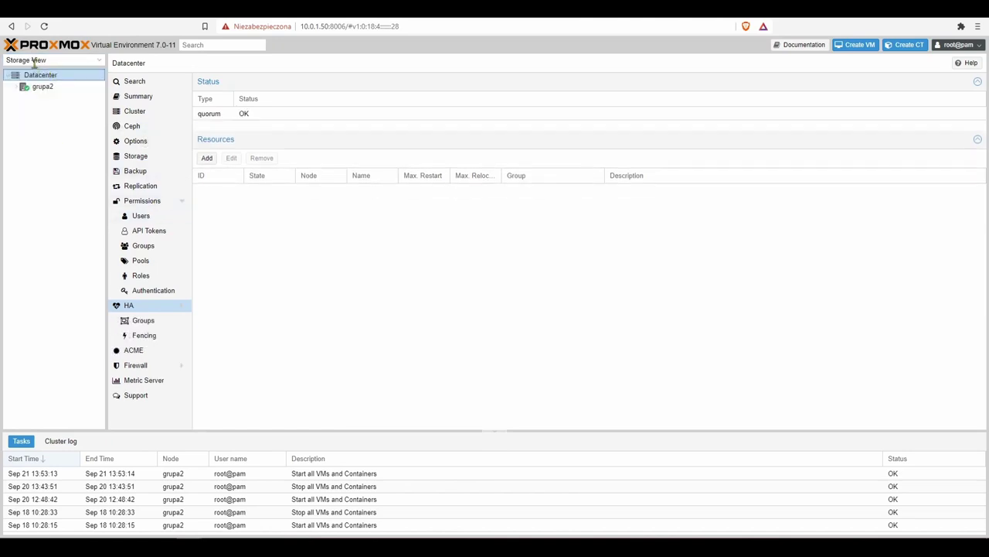
click(30, 60)
click(22, 109)
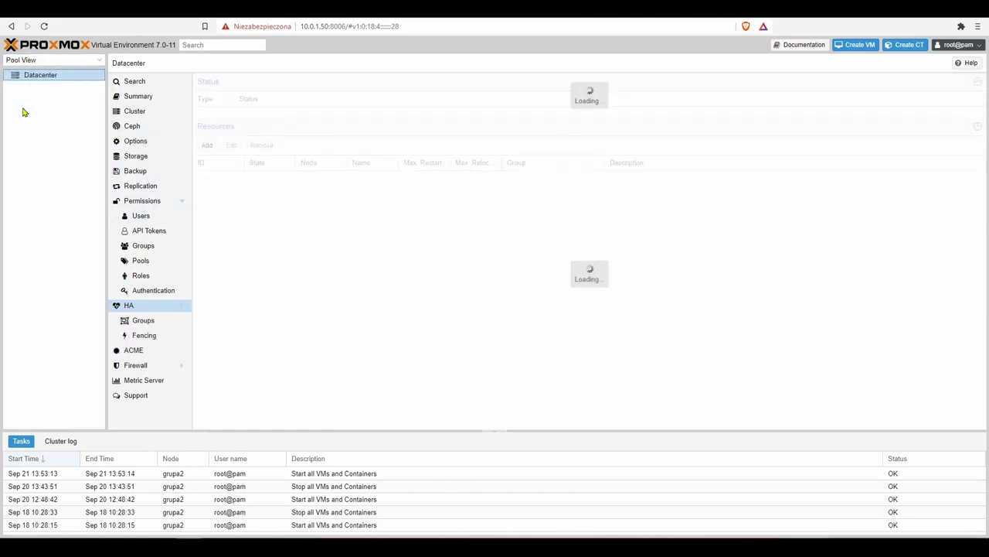
click(36, 60)
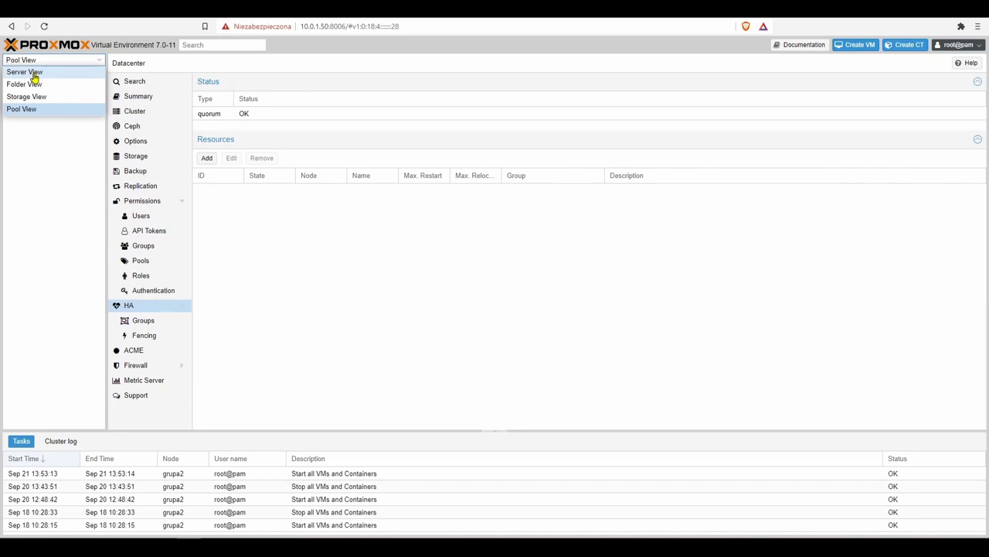
click(34, 75)
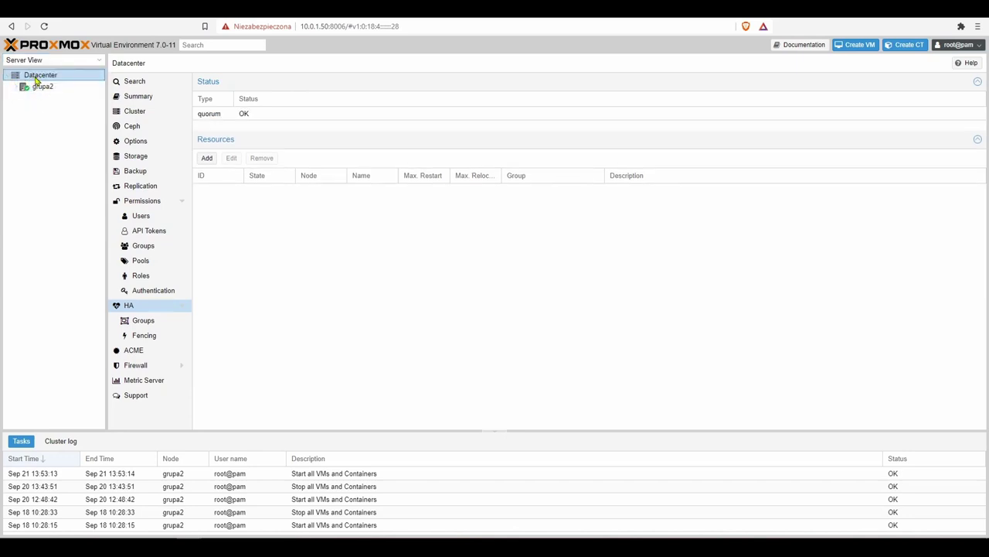
- Expand Datacenter and grupa2 in the tree and view the local and local-lvm storage summaries
click(7, 75)
click(8, 76)
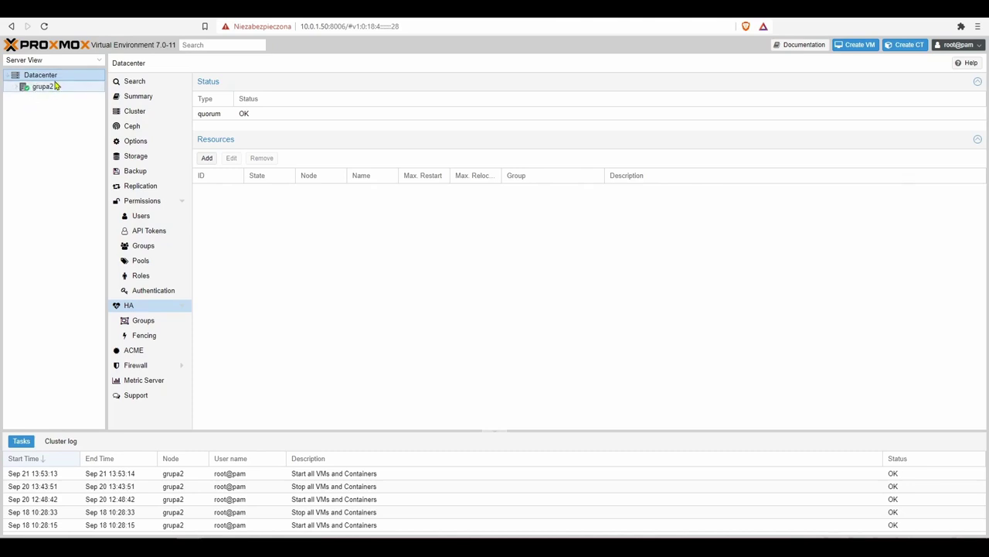
click(46, 86)
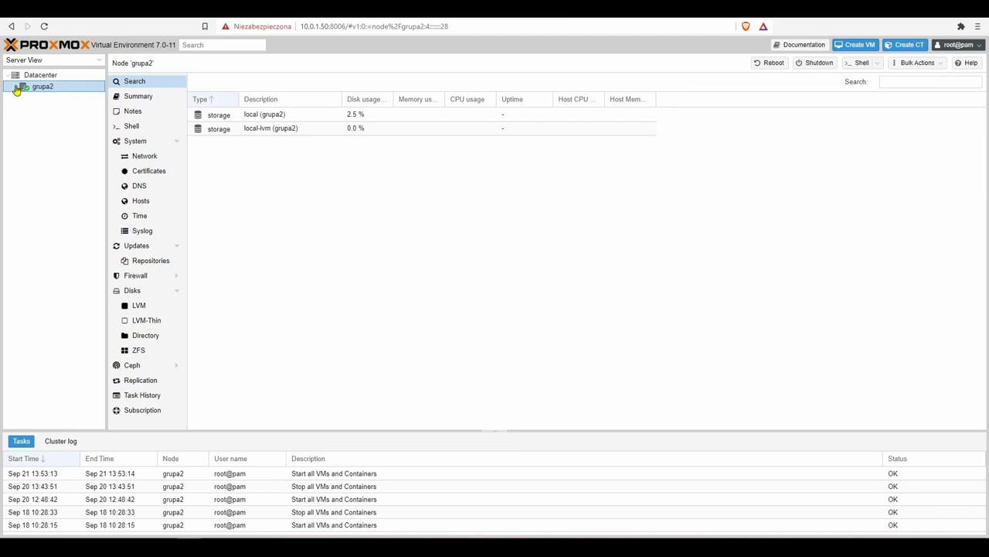
click(16, 88)
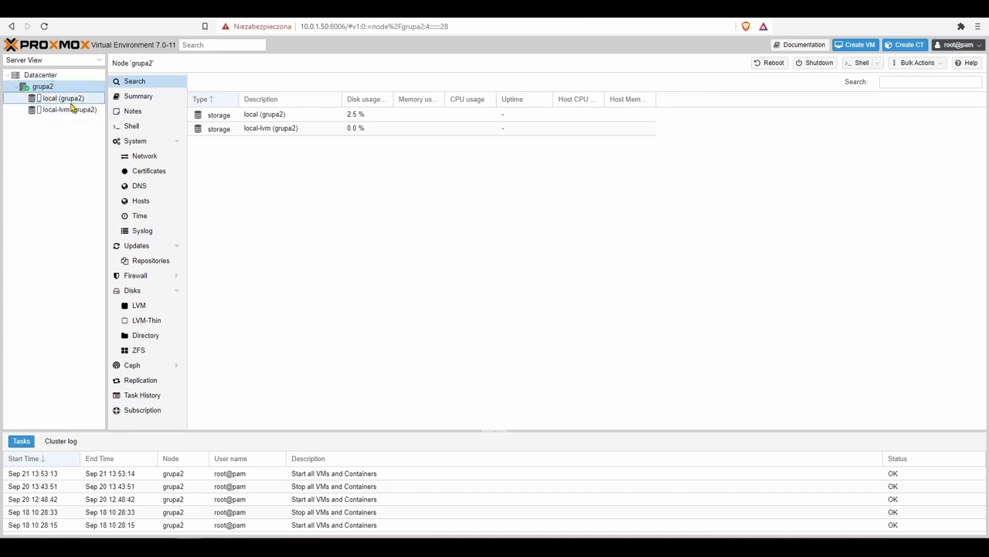
click(65, 99)
click(66, 109)
click(55, 97)
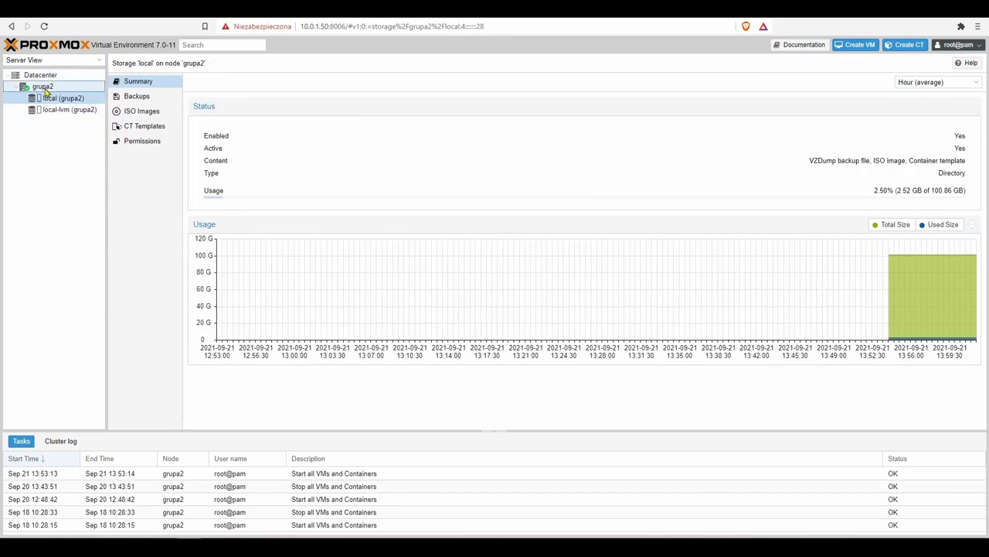
click(43, 87)
click(40, 74)
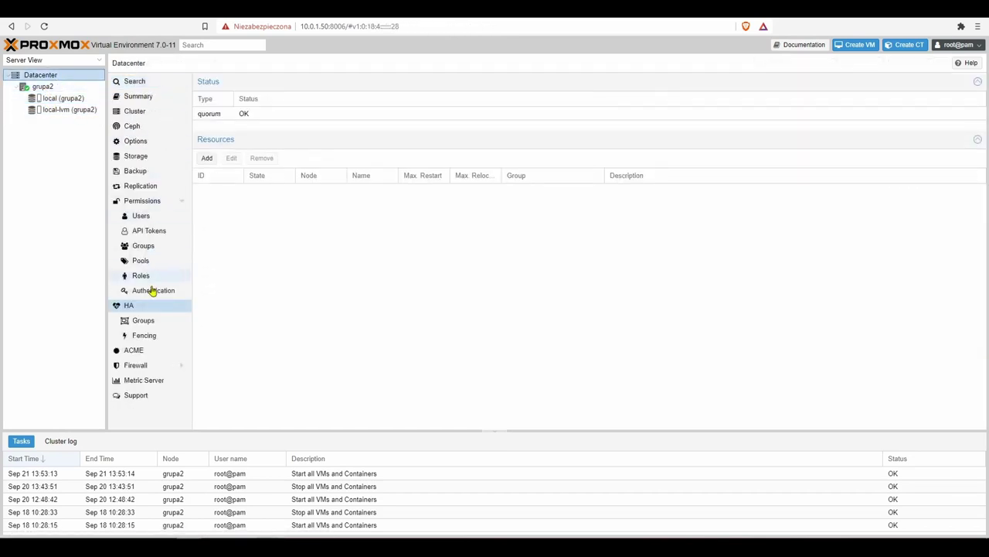
- Check grupa2's action menu, then reopen the grupa2 node page after viewing local-lvm
right_click(43, 88)
click(35, 80)
right_click(43, 86)
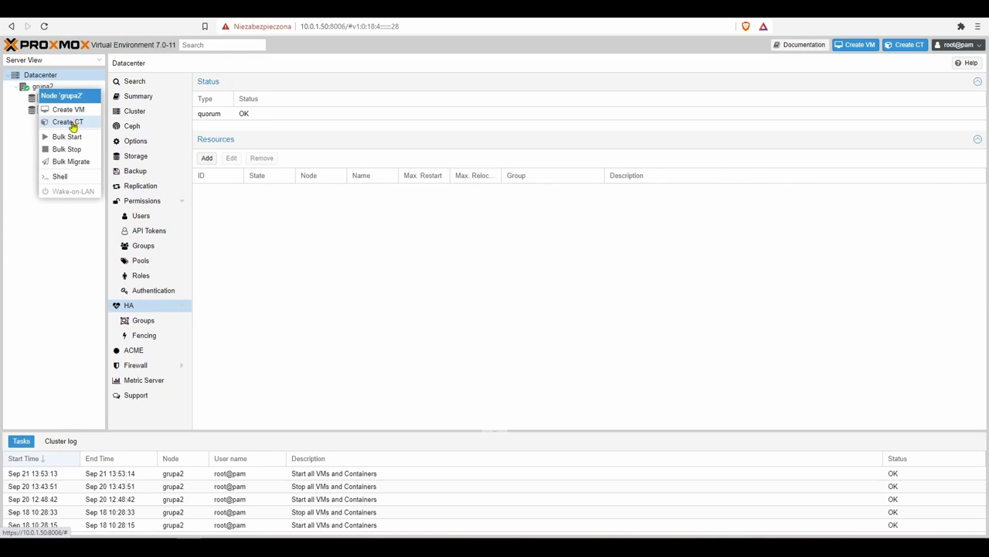
click(54, 250)
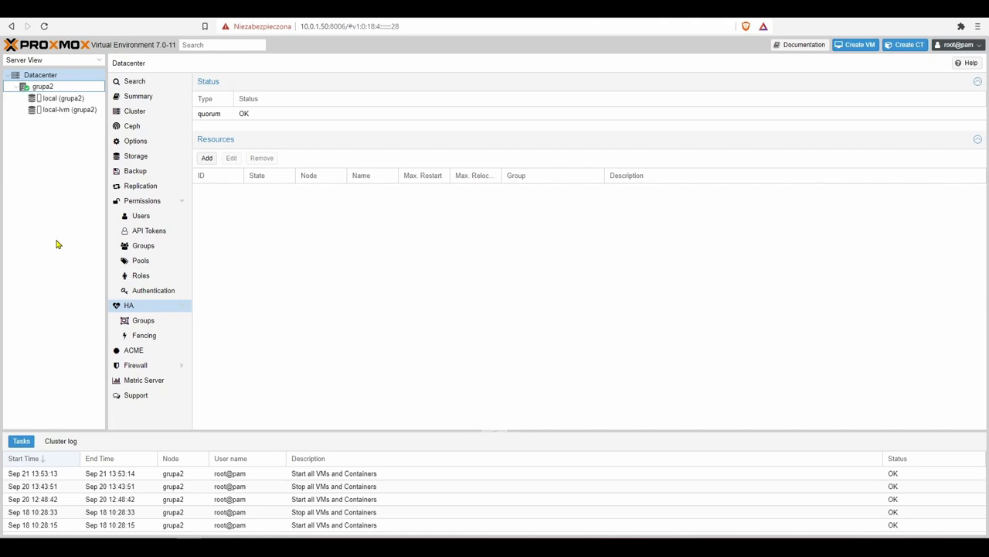
click(51, 76)
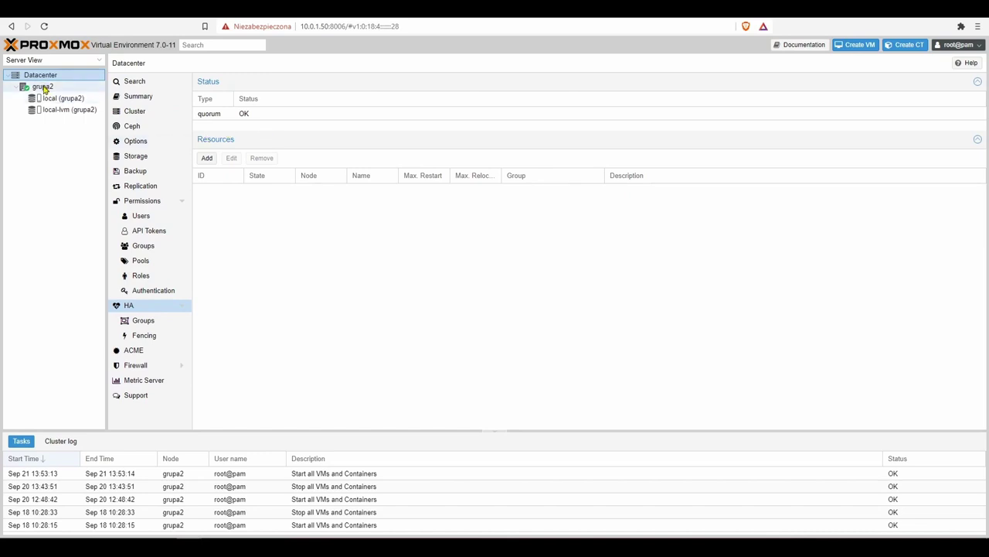
click(43, 87)
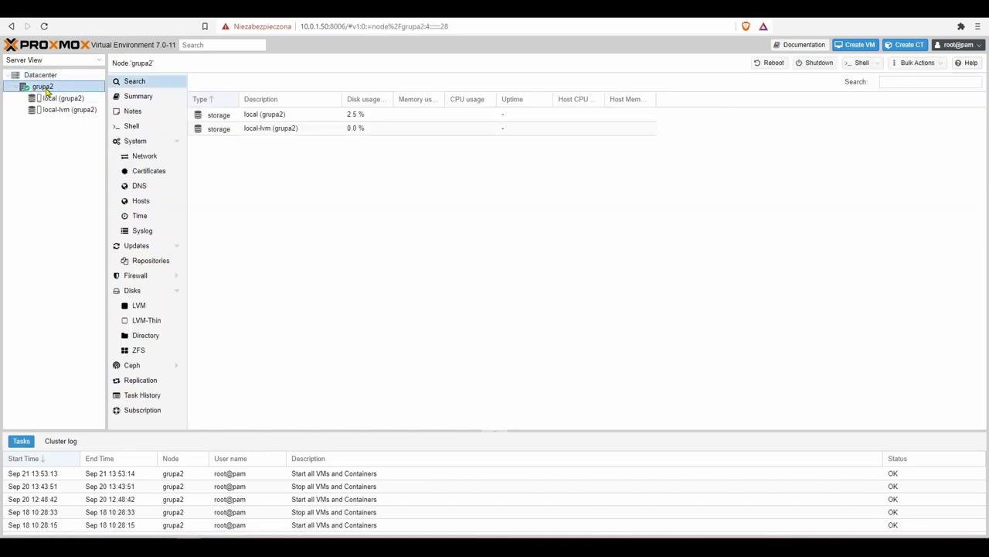
click(71, 109)
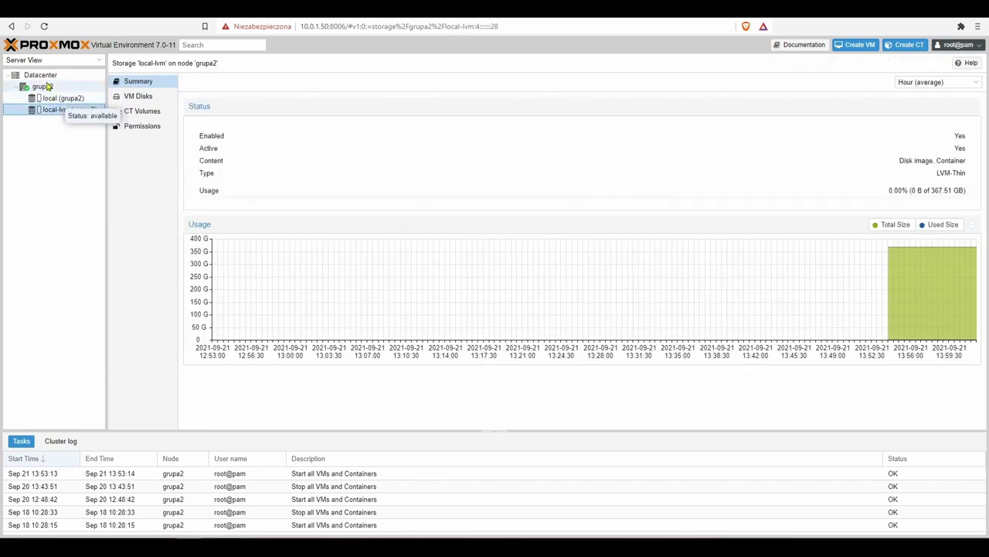
click(46, 91)
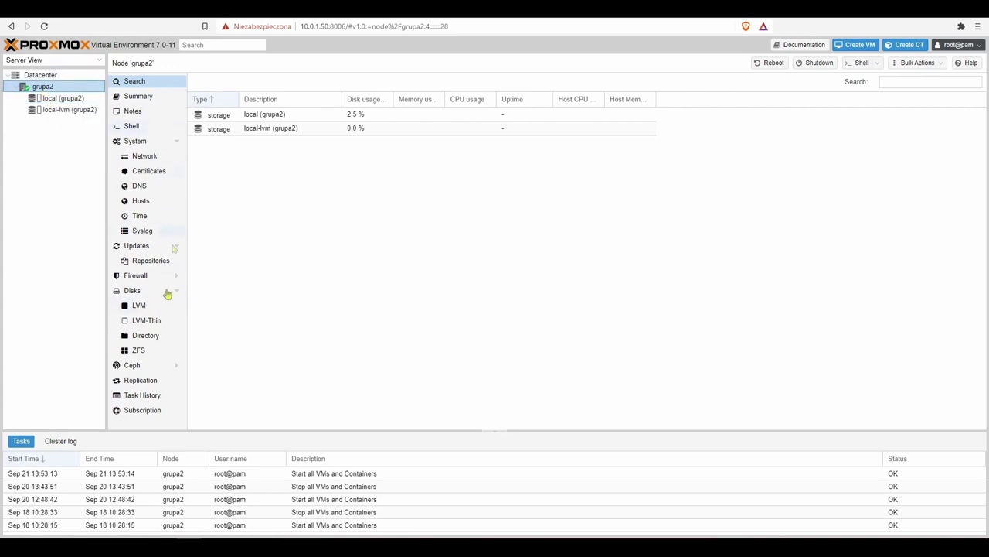
- Review the Datacenter summary, noting grupa2's memory and CPU usage in the nodes table
click(40, 75)
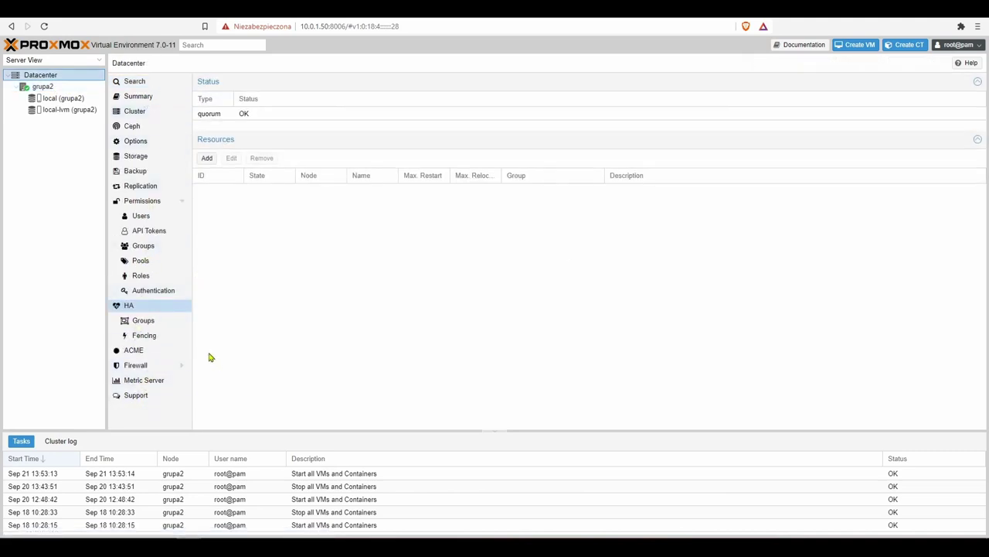
click(63, 88)
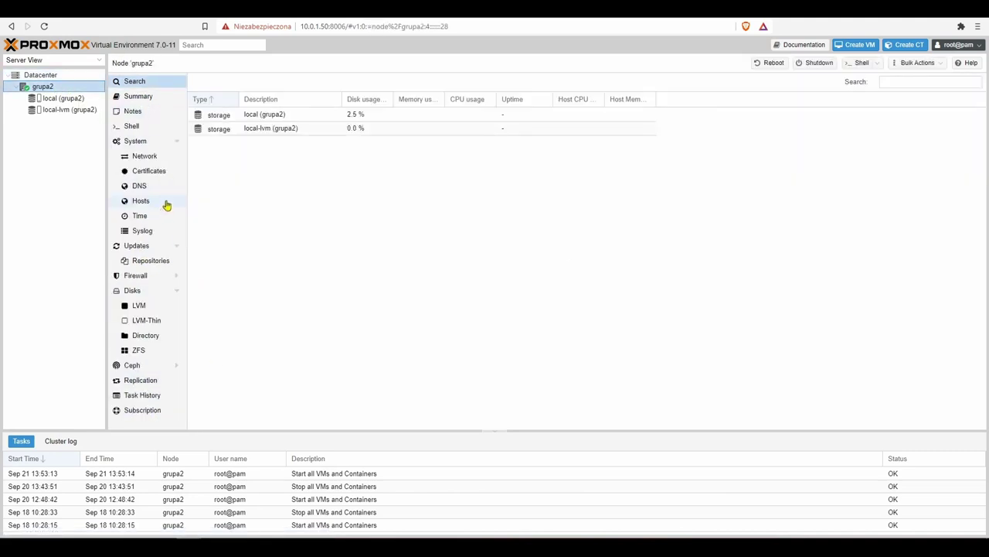
click(47, 75)
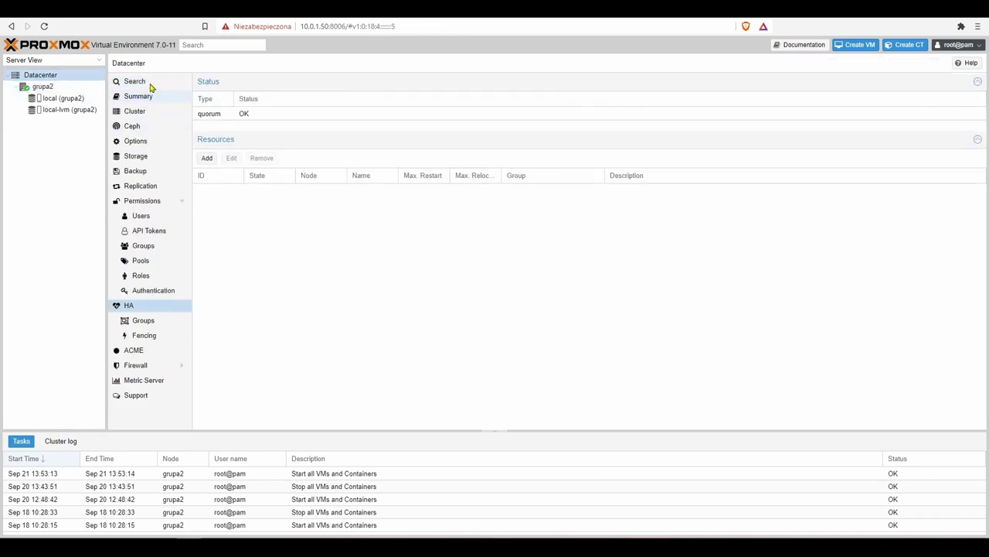
click(143, 95)
click(150, 84)
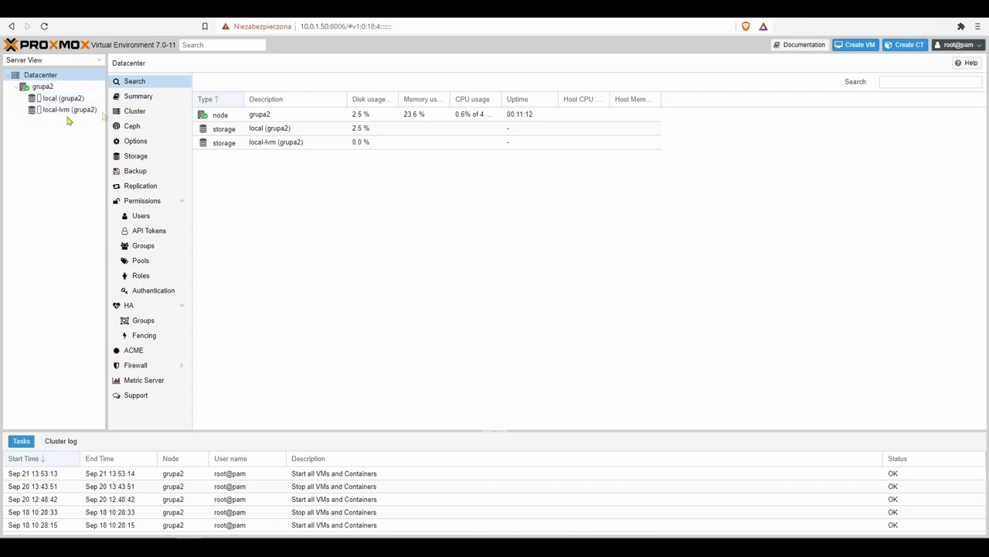
click(137, 98)
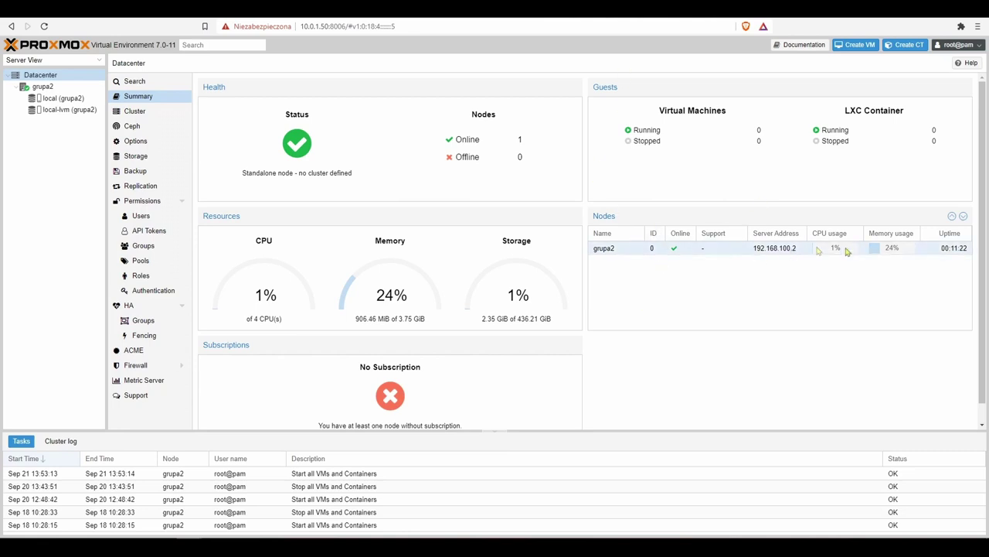
click(900, 251)
click(833, 253)
click(610, 252)
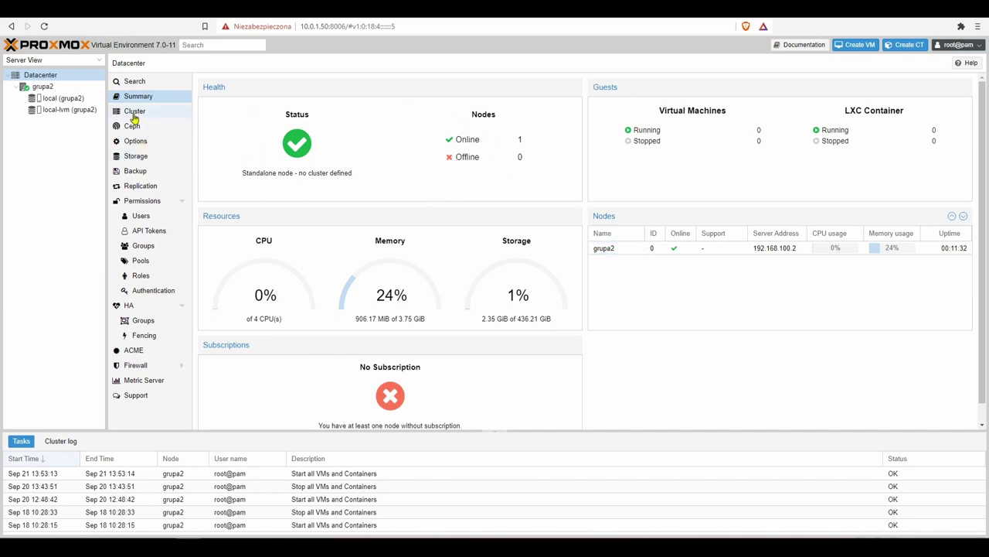
- Browse the Datacenter Cluster and Ceph pages, ending on Options
click(135, 113)
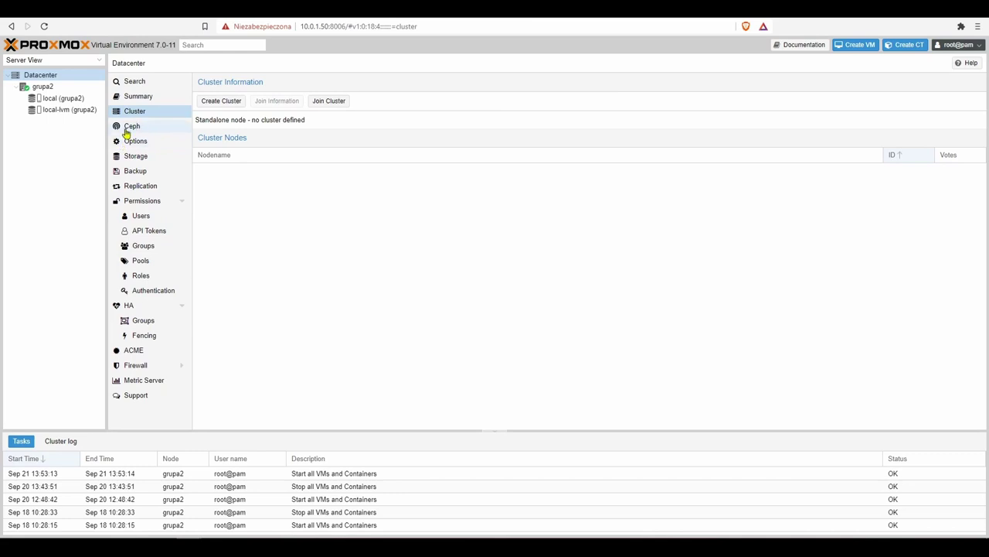
click(126, 131)
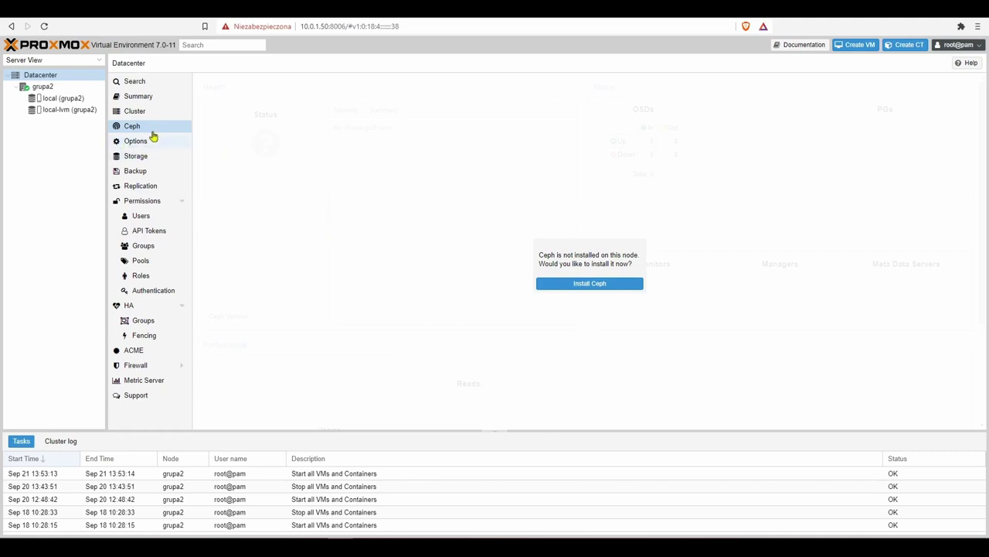
click(128, 141)
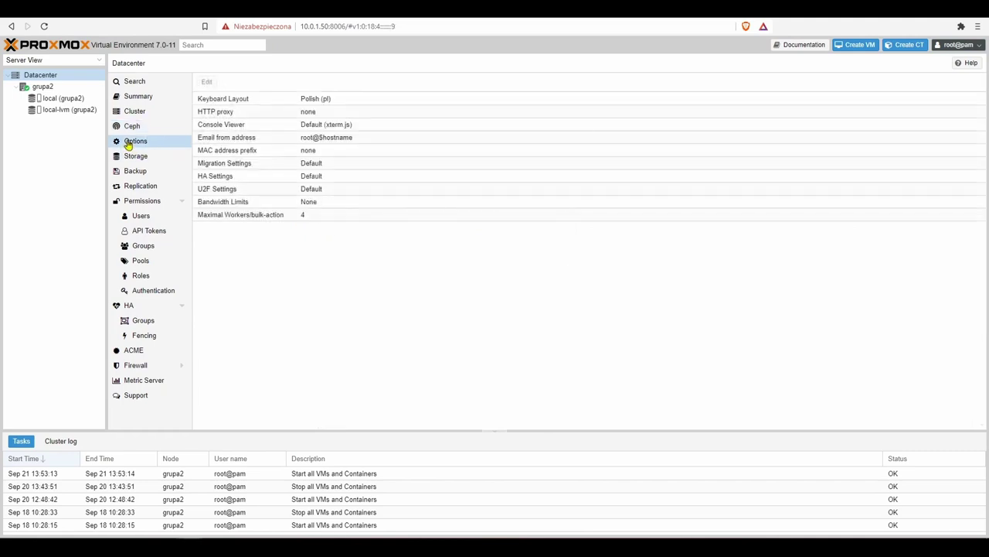
- Inspect the HTTP proxy and keyboard layout options, closing their editors unchanged
click(304, 215)
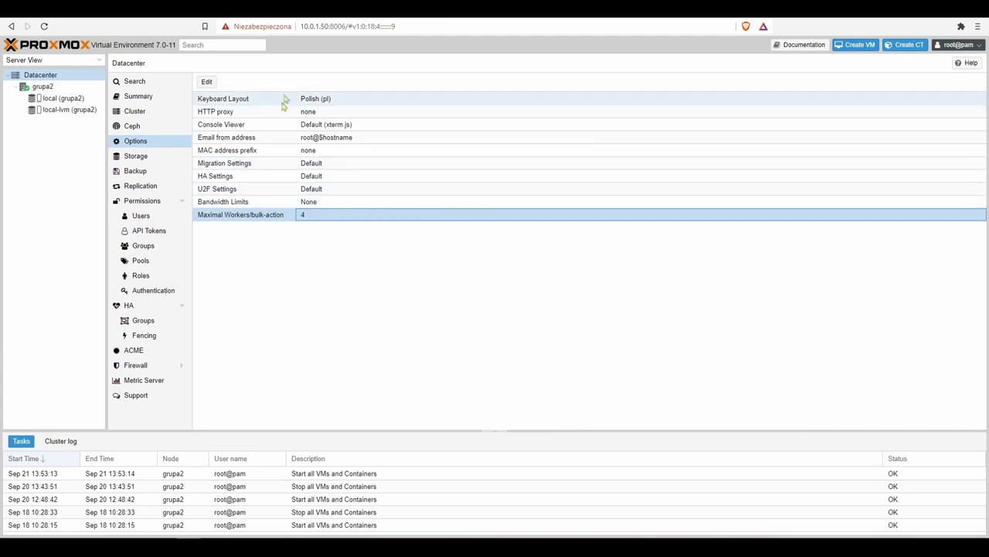
click(325, 113)
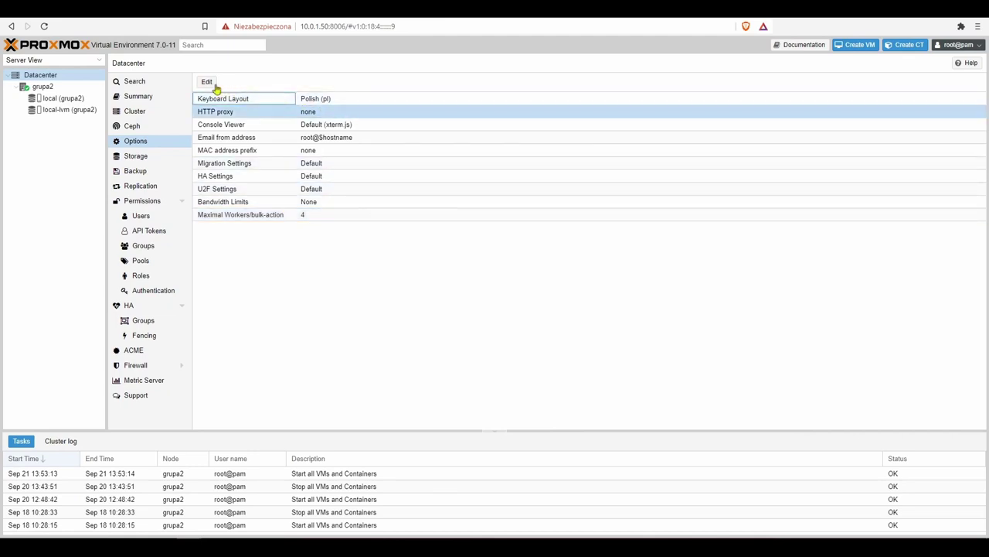
click(212, 83)
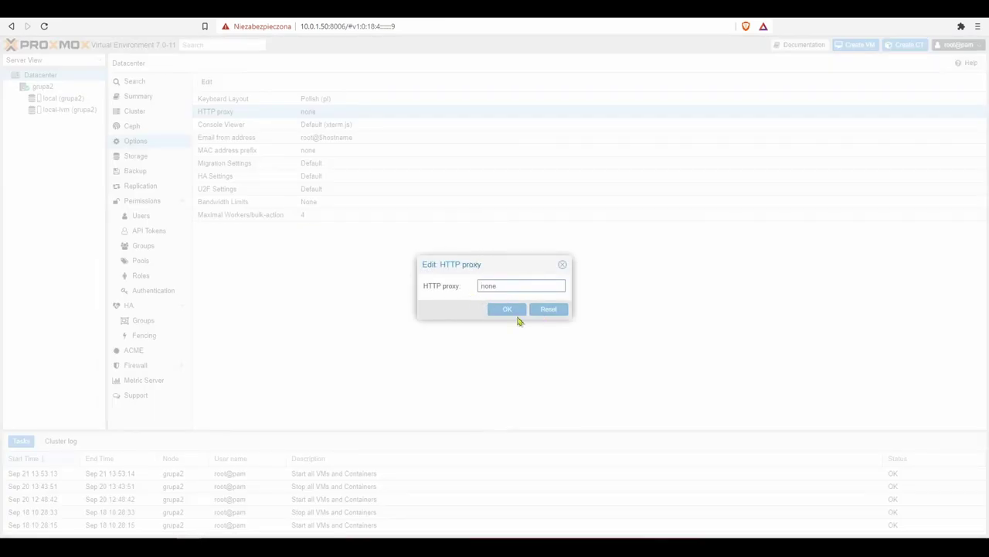
click(562, 265)
click(245, 98)
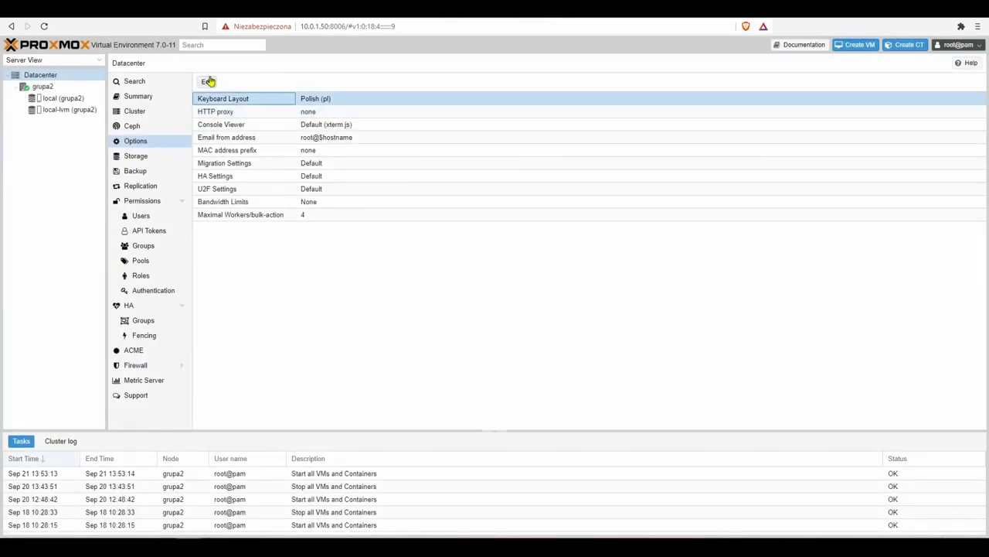
click(209, 82)
click(558, 285)
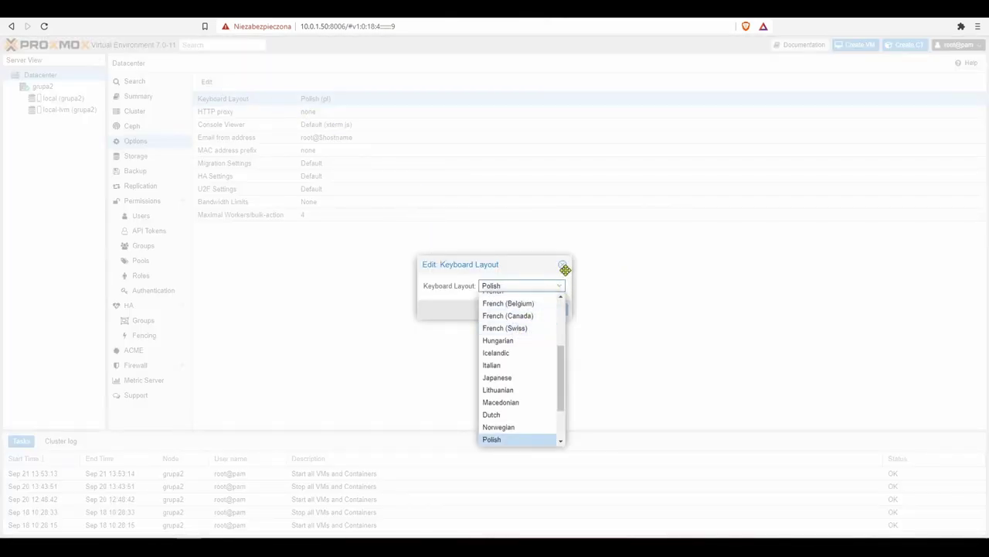
click(562, 266)
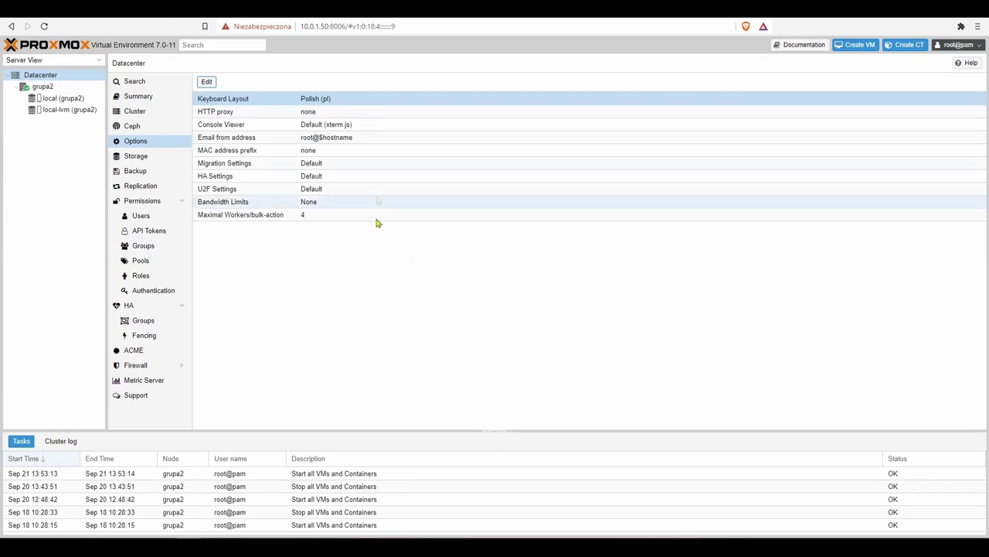
click(280, 139)
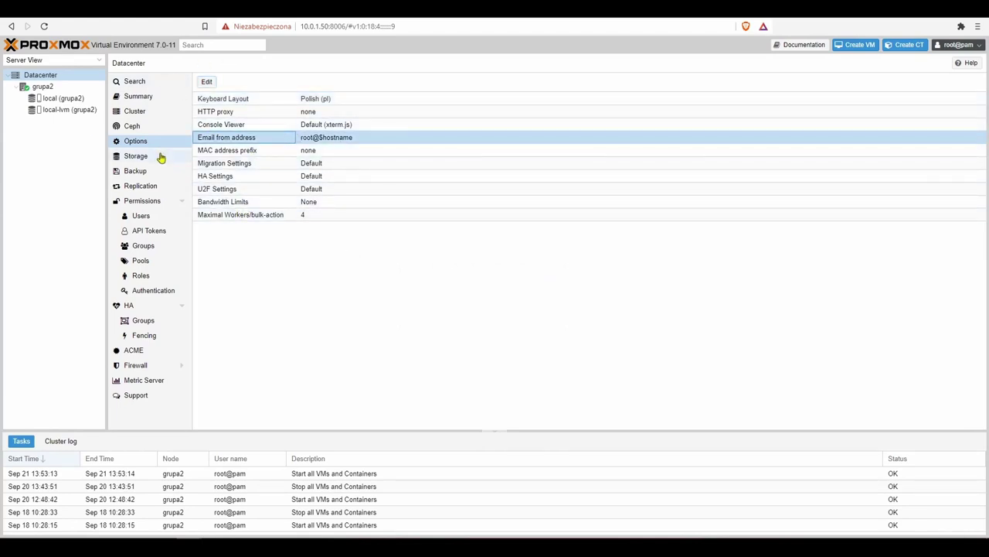
- Compare the content types of the local and local-lvm entries in the Datacenter Storage list
click(137, 158)
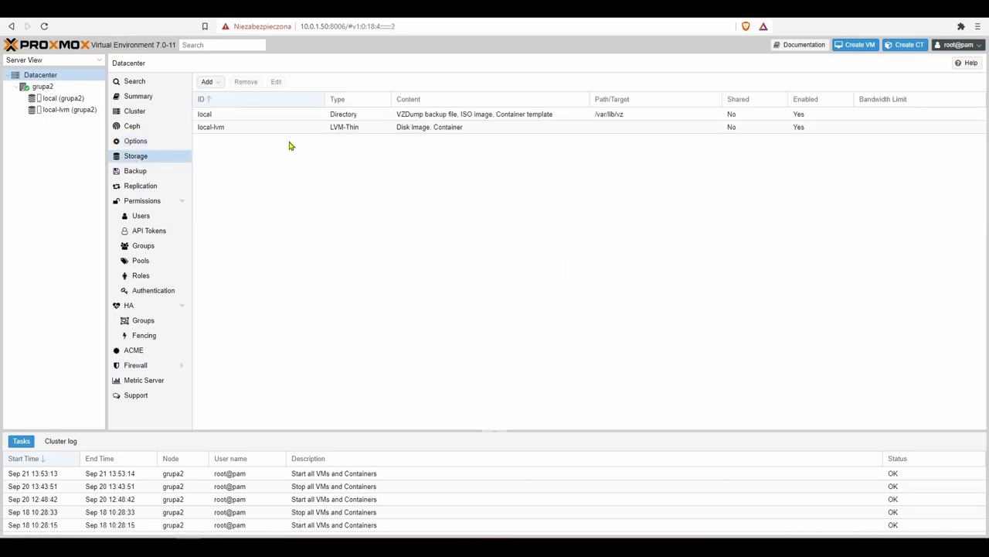
click(219, 132)
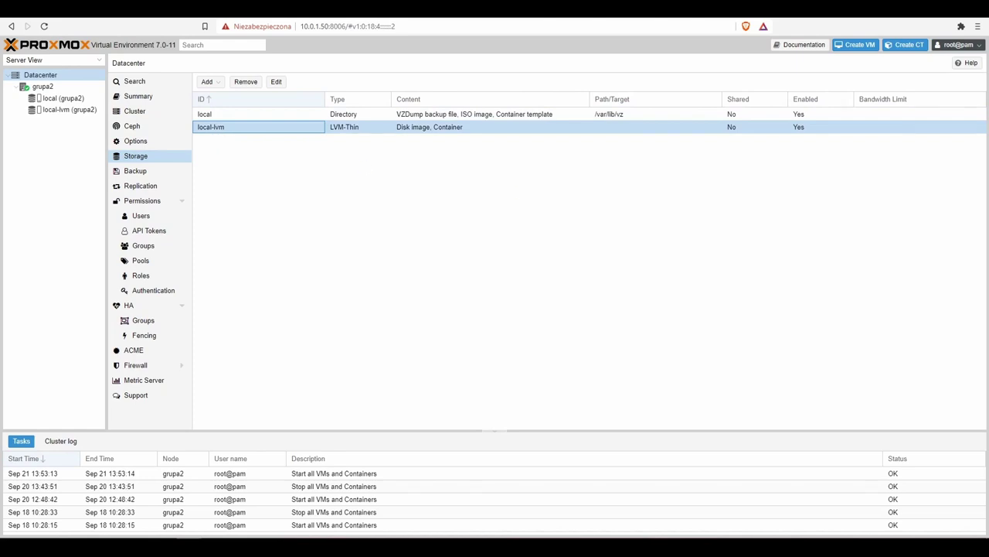
click(398, 126)
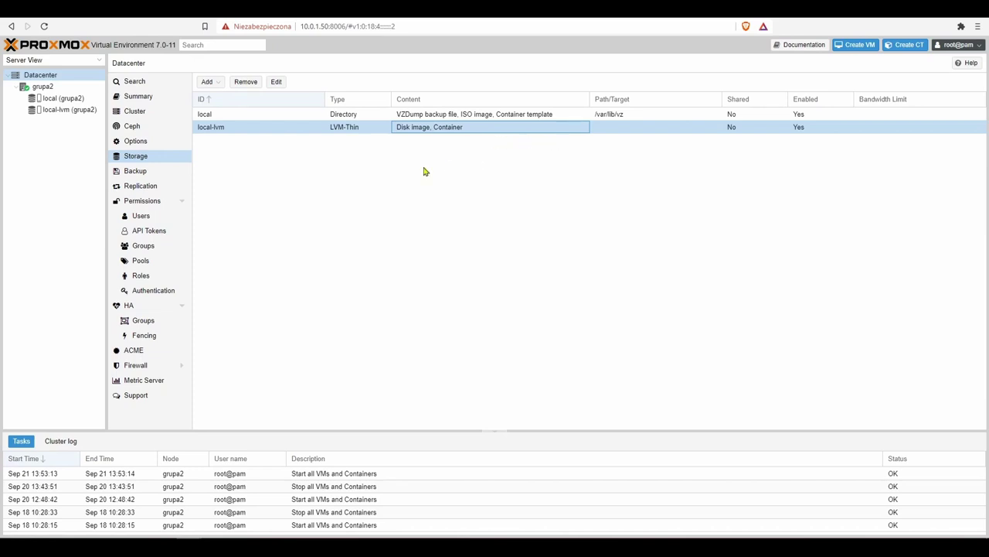
click(398, 116)
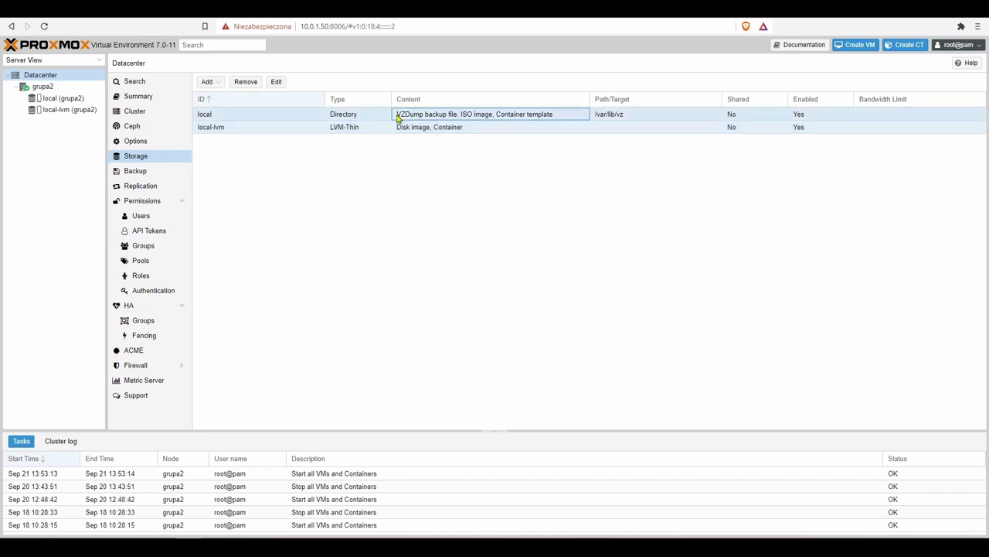
click(208, 115)
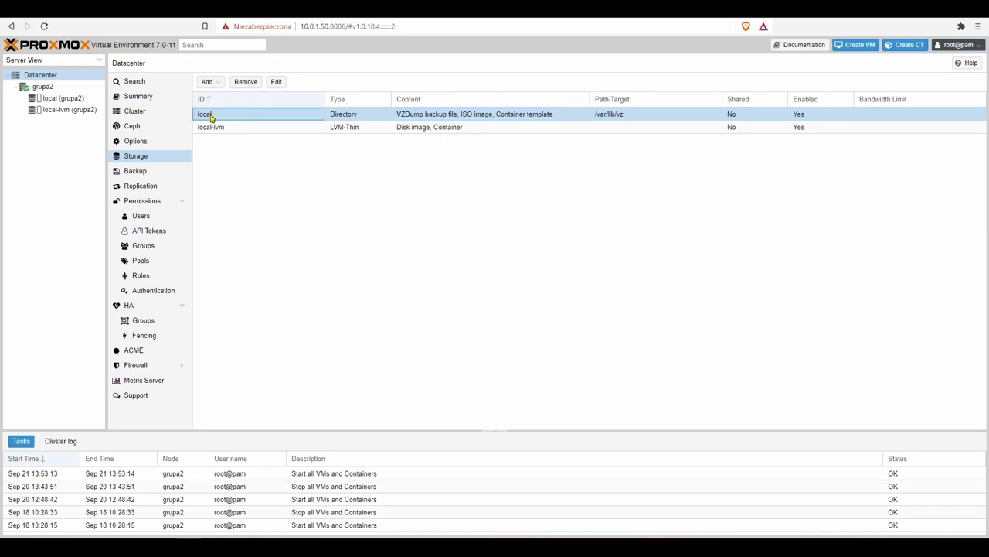
click(420, 119)
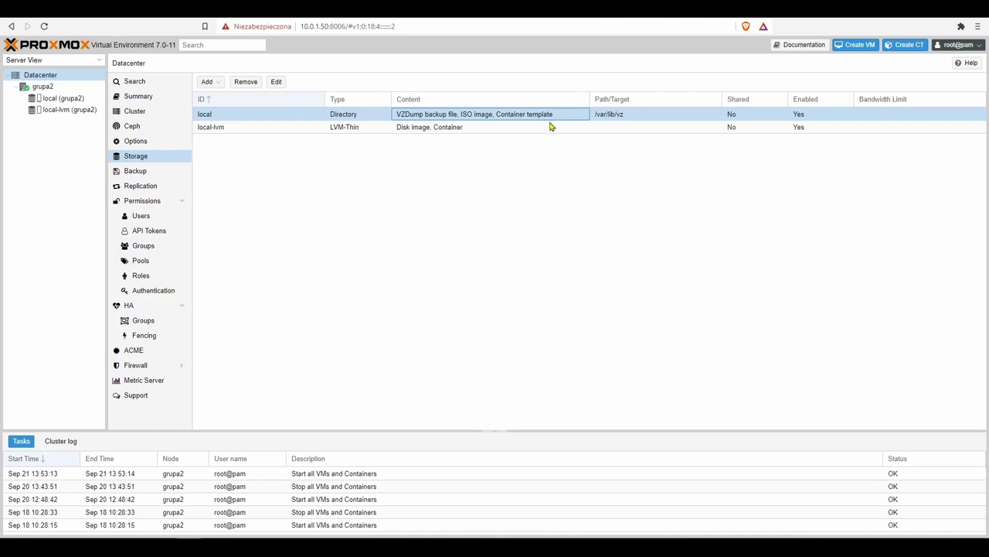
click(419, 127)
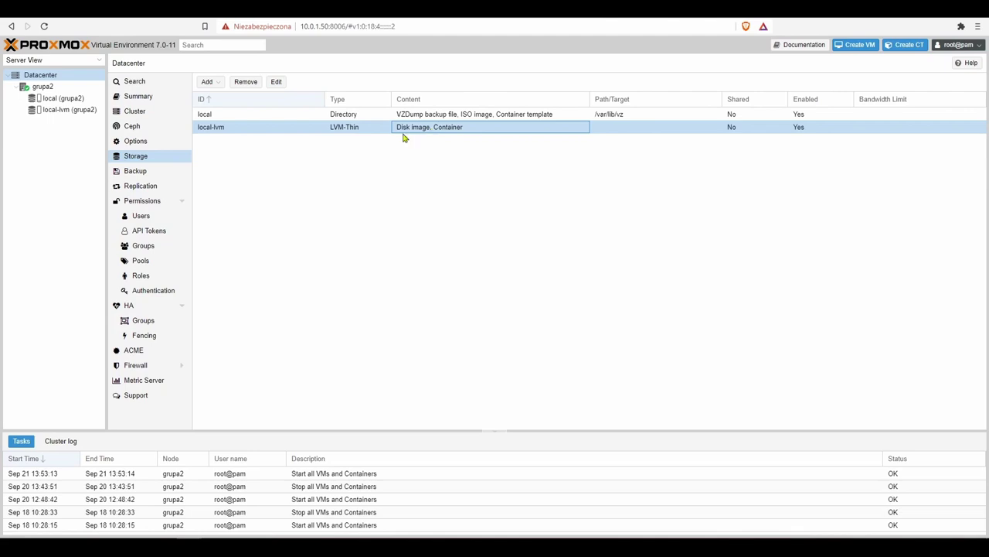
click(206, 130)
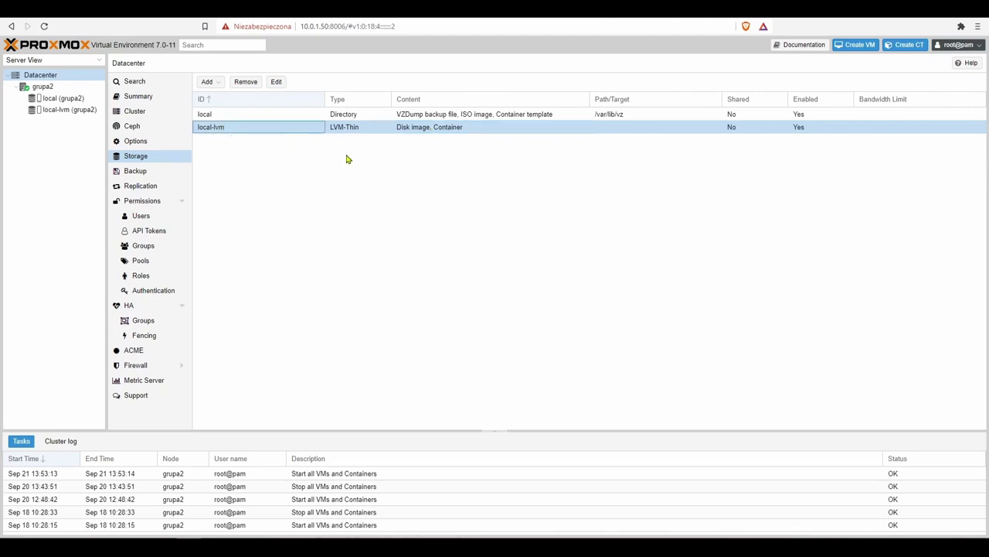
click(460, 131)
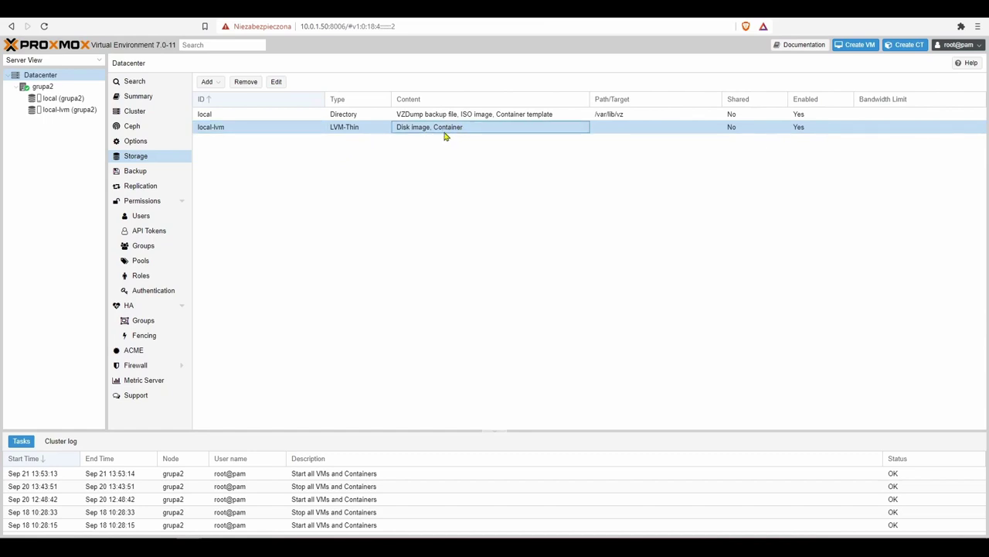
- View the Datacenter backup jobs and cancel a new backup job form
click(135, 172)
click(207, 82)
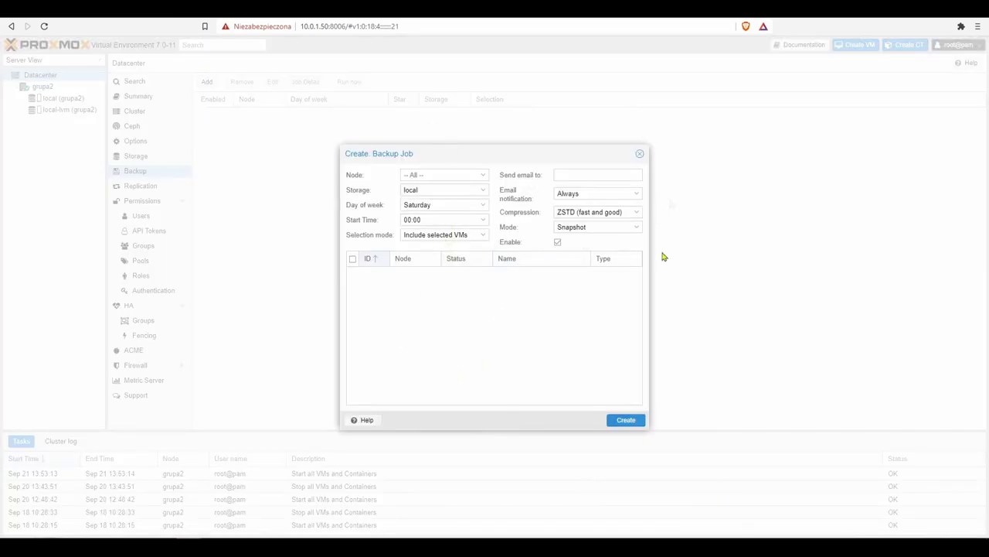
click(640, 153)
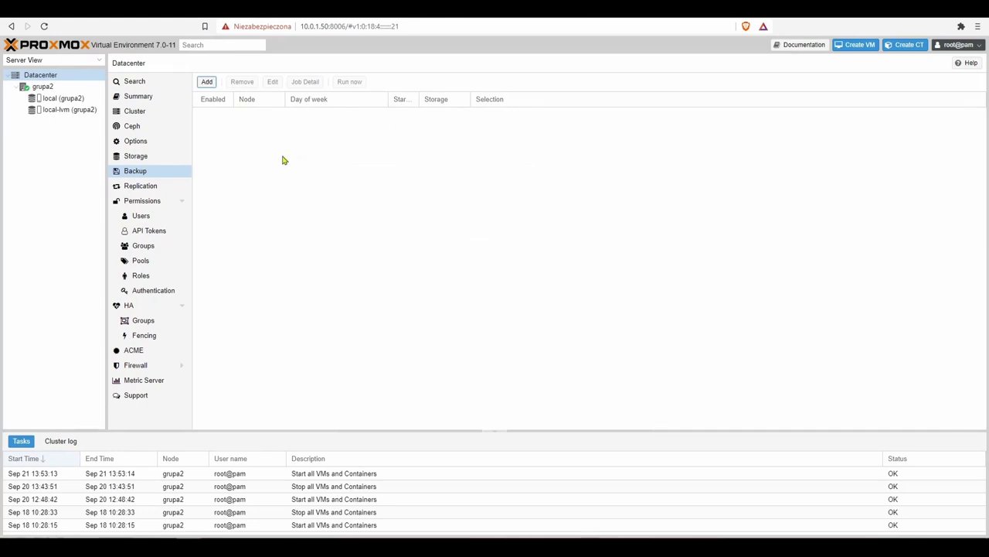
- Read the Replication page's message that at least two nodes are required
click(159, 190)
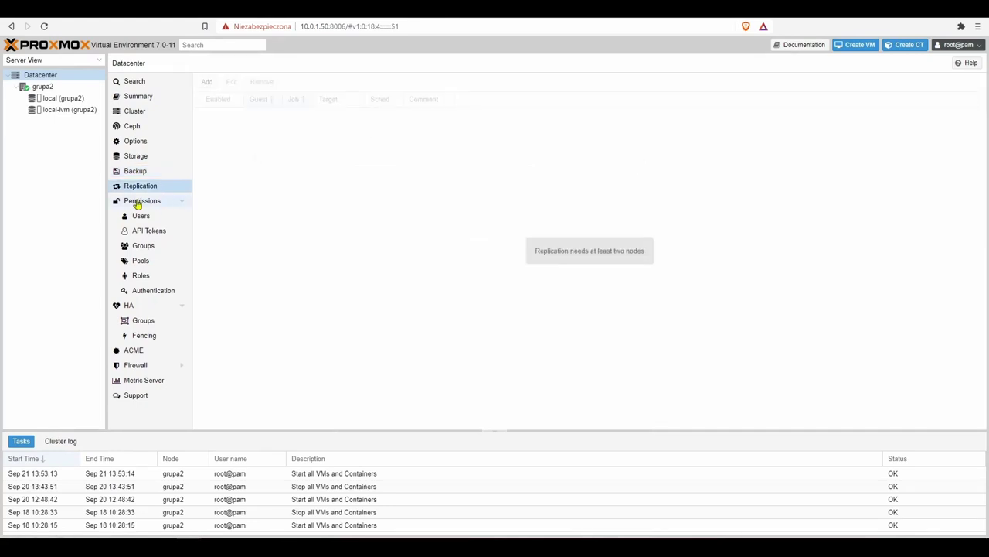
drag(550, 256, 624, 258)
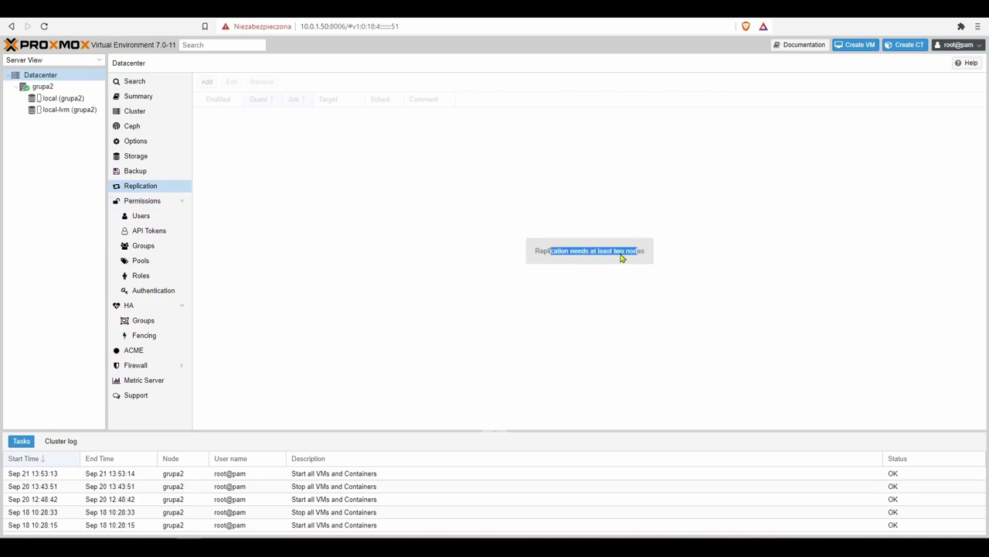
click(620, 257)
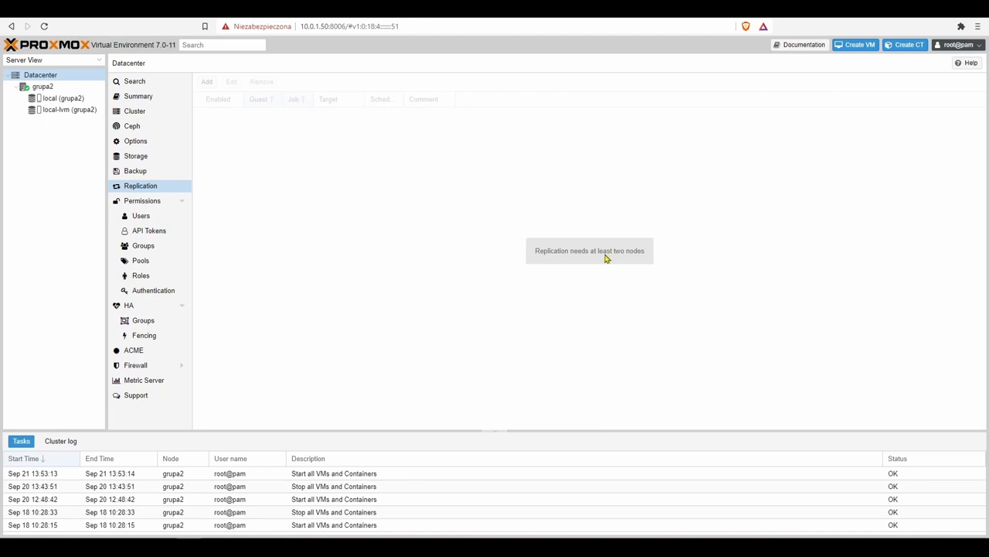
drag(605, 256, 654, 256)
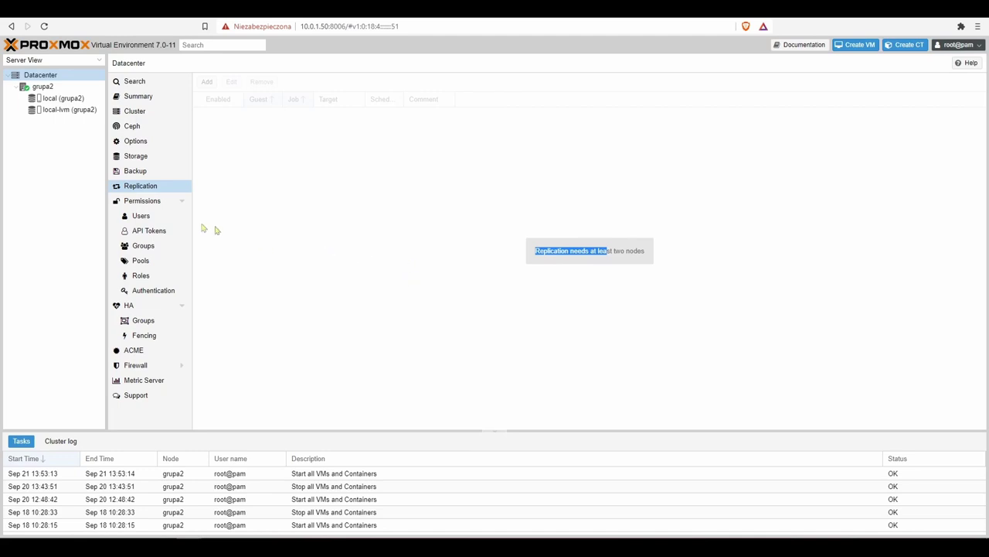
- Review the Permissions, Users, API Tokens, Groups, Roles and Authentication pages
click(154, 200)
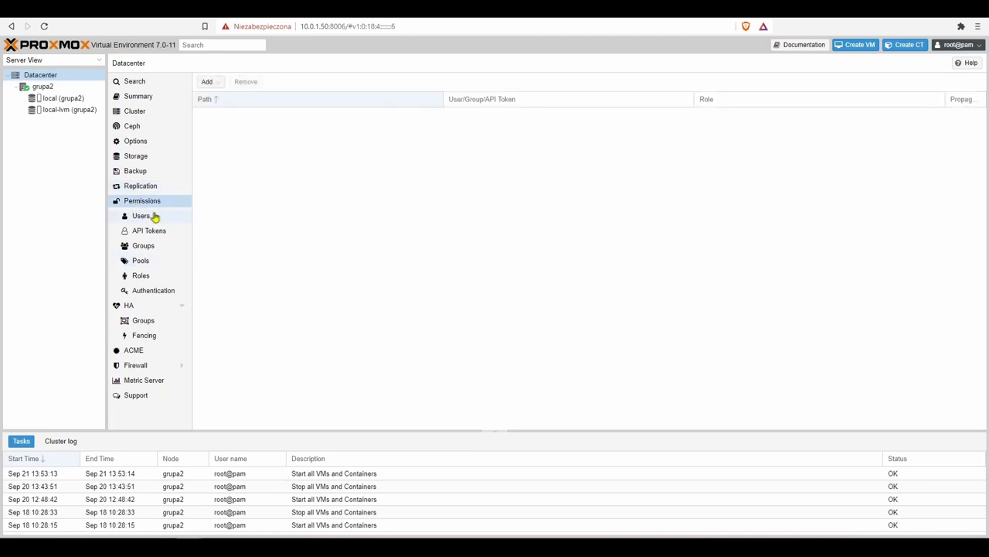
click(147, 218)
click(155, 232)
click(145, 246)
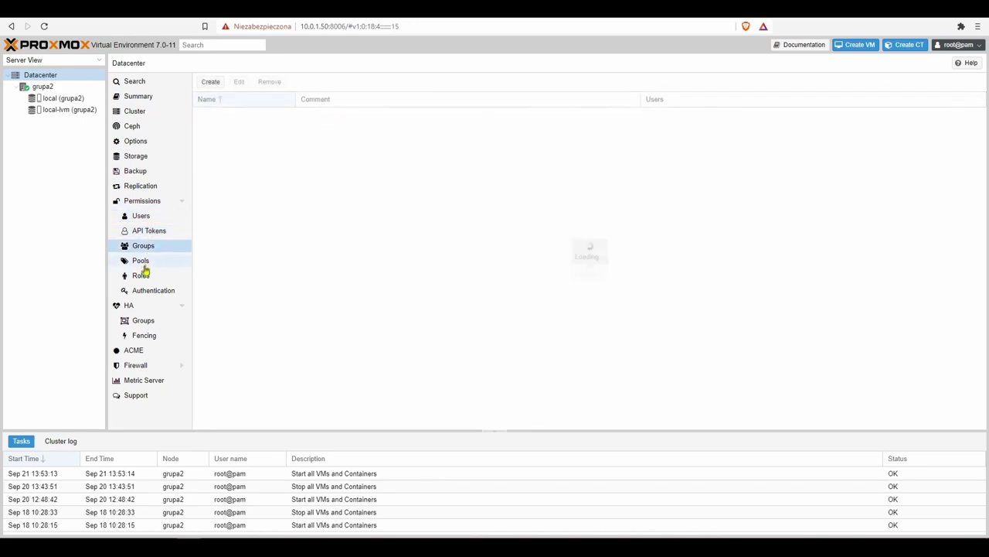
click(153, 278)
click(155, 290)
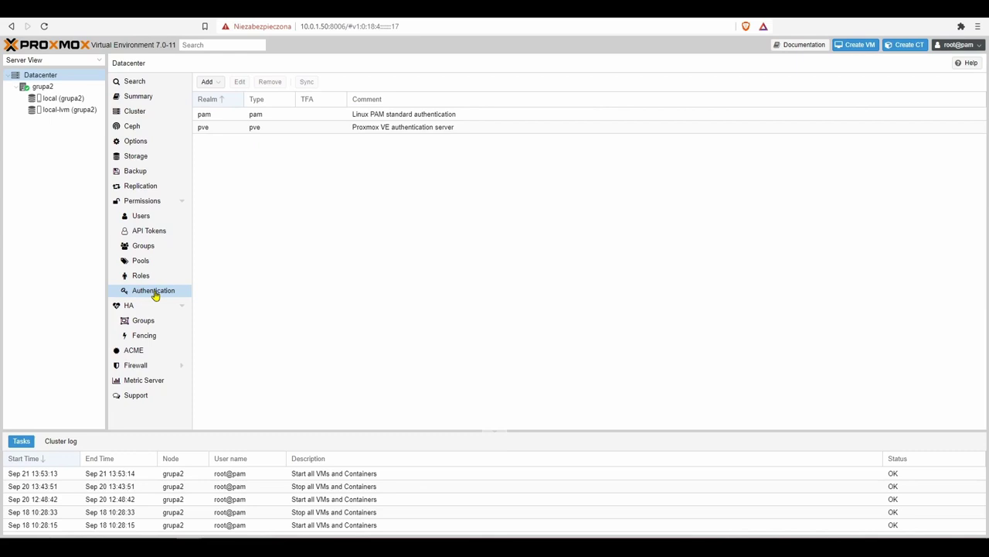
- Review the HA status, HA Groups and watchdog-based Fencing pages, ending on ACME
click(130, 306)
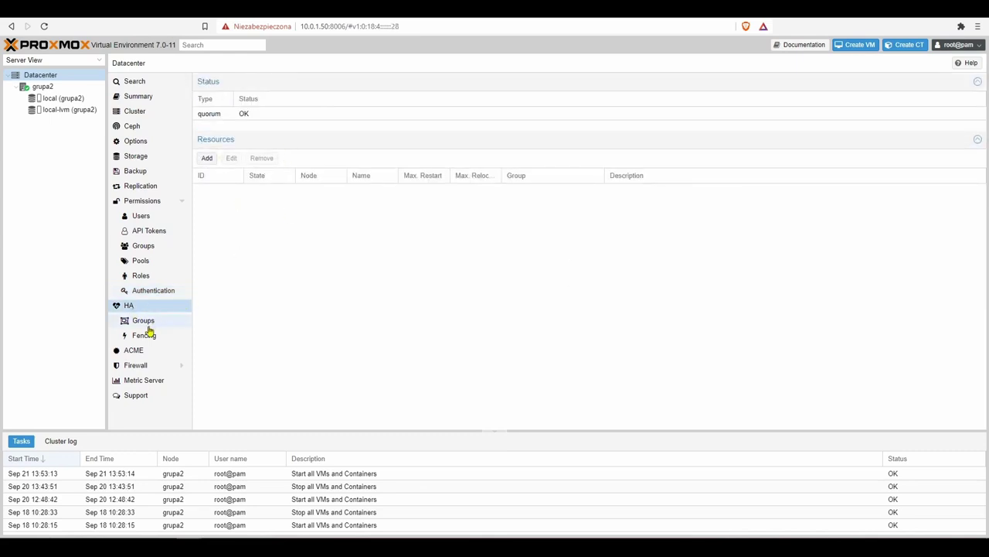
click(144, 321)
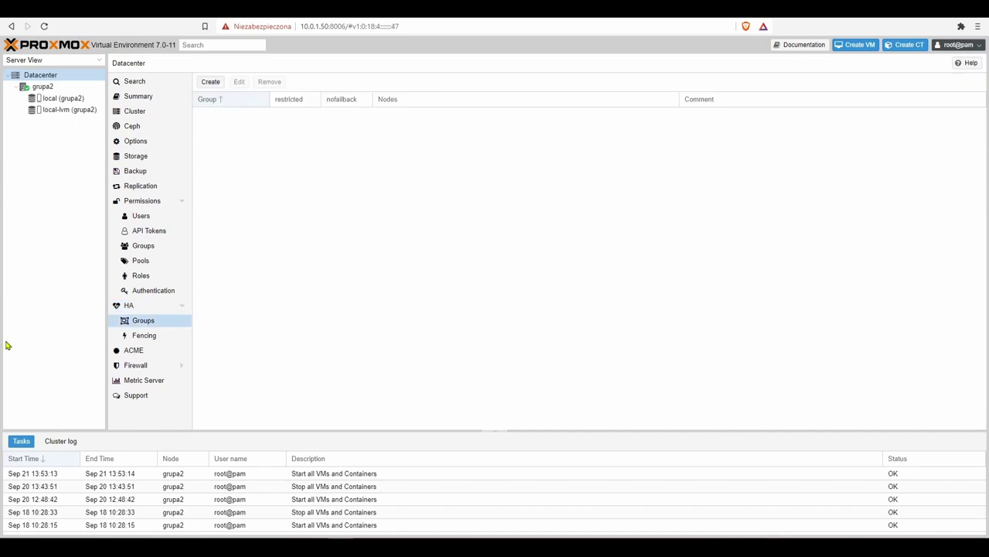
click(129, 338)
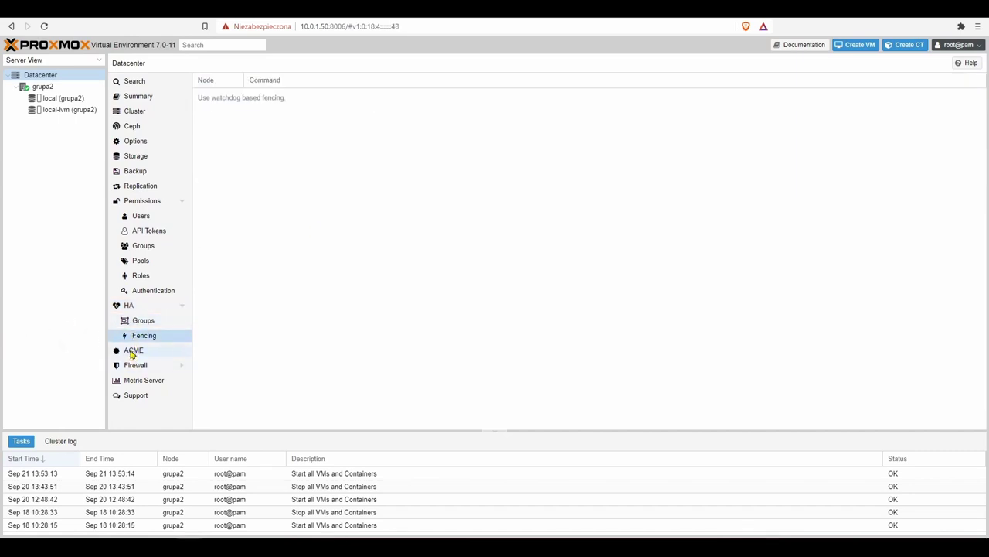
click(132, 352)
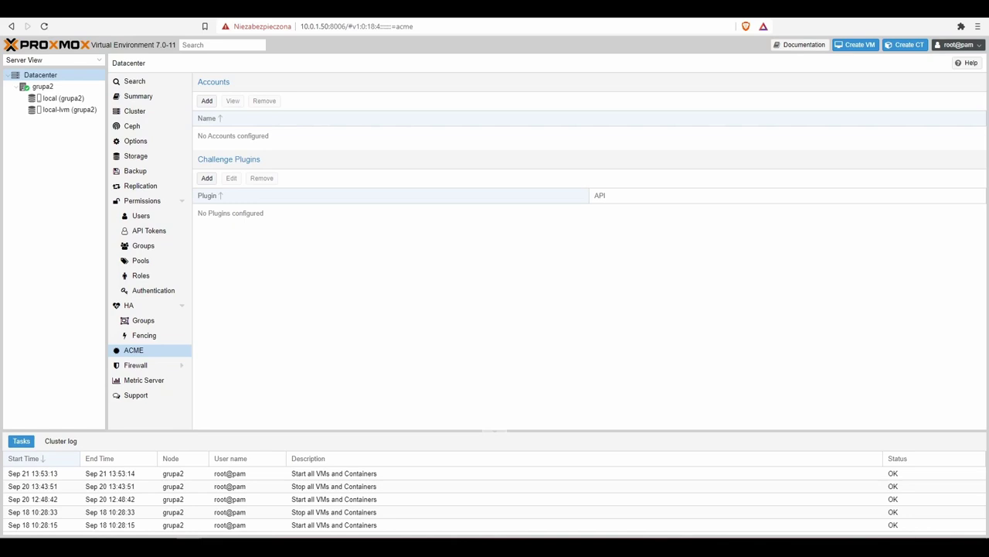
- View the Firewall and Metric Server pages, discarding a new Graphite server form
click(133, 366)
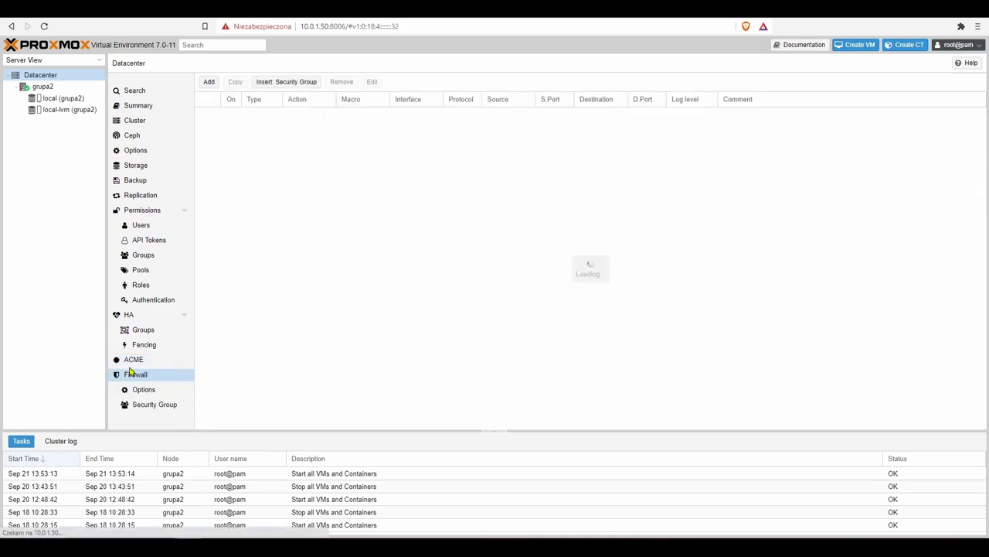
scroll(158, 317, down, 2)
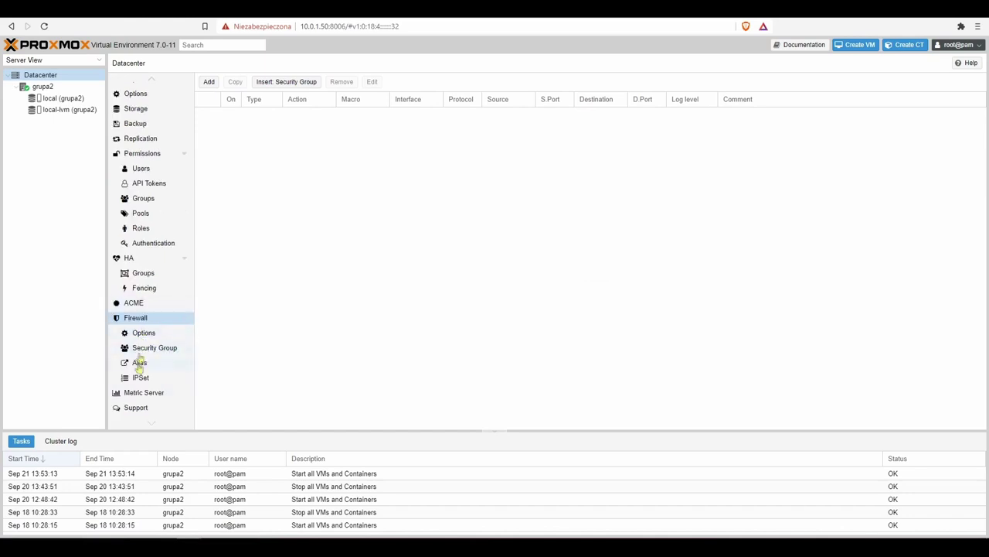
click(145, 393)
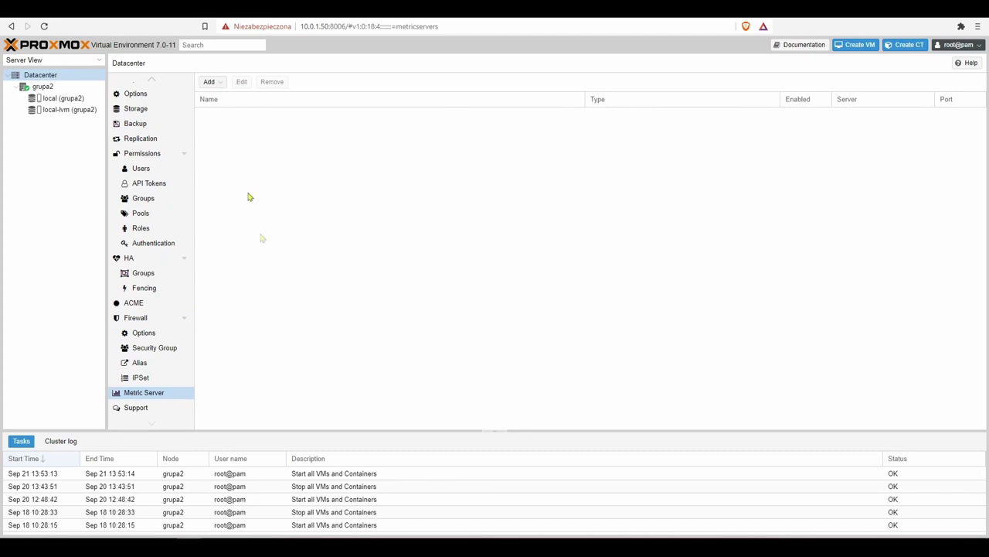
click(210, 82)
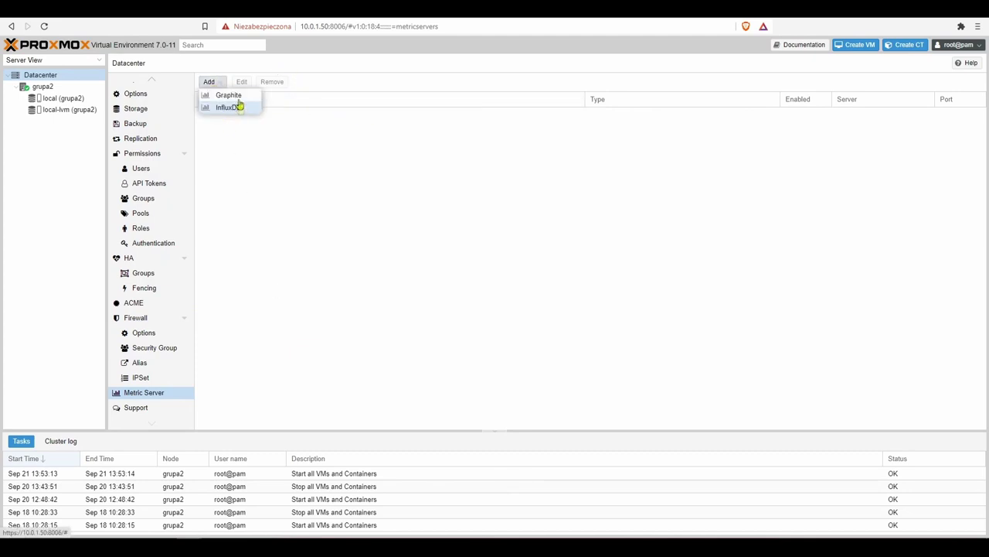
click(229, 95)
click(639, 249)
- Discard the Graphite form again and show the Support page reporting no valid subscription
click(220, 82)
click(228, 95)
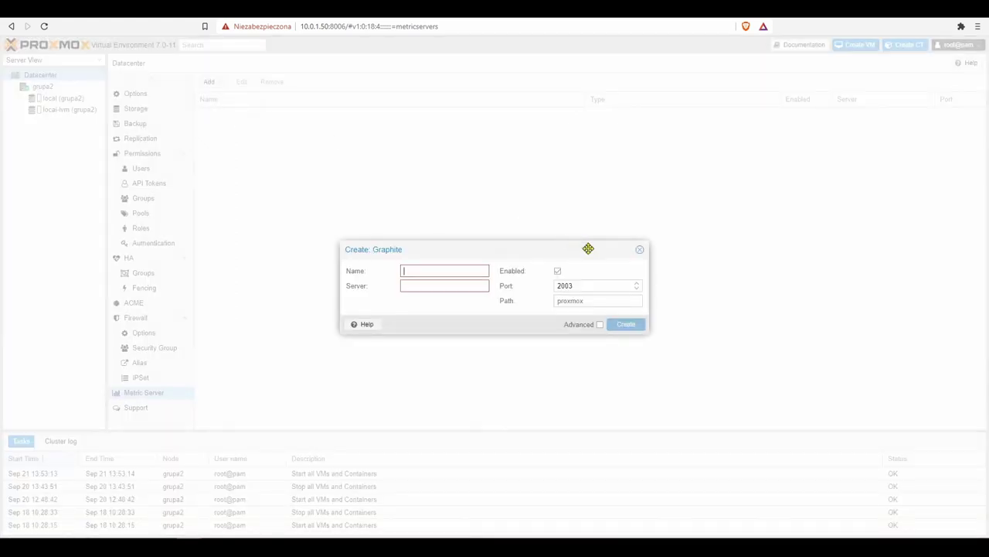
click(640, 249)
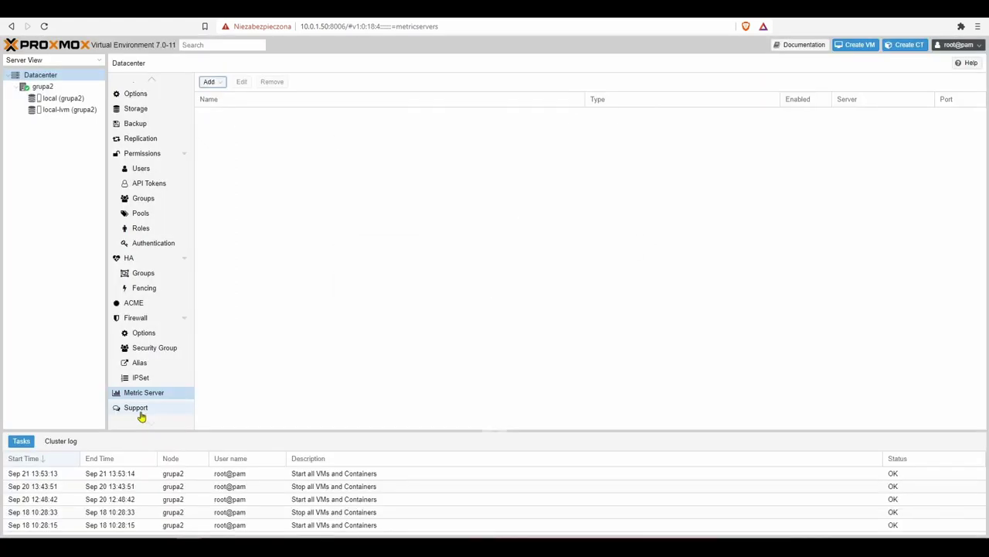
click(138, 408)
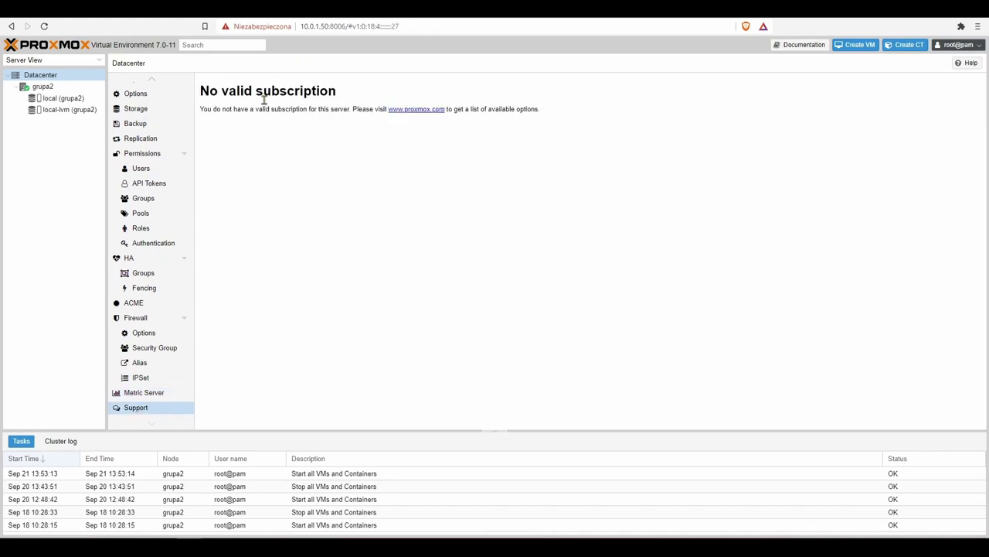
- Open grupa2's System, Certificates, DNS, Hosts, Shell and Task History pages
click(46, 86)
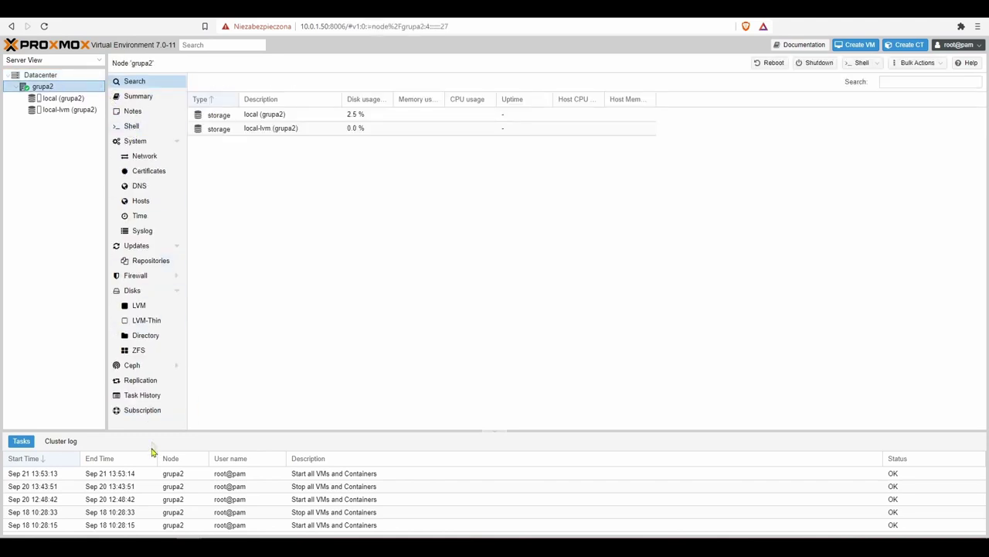
click(144, 143)
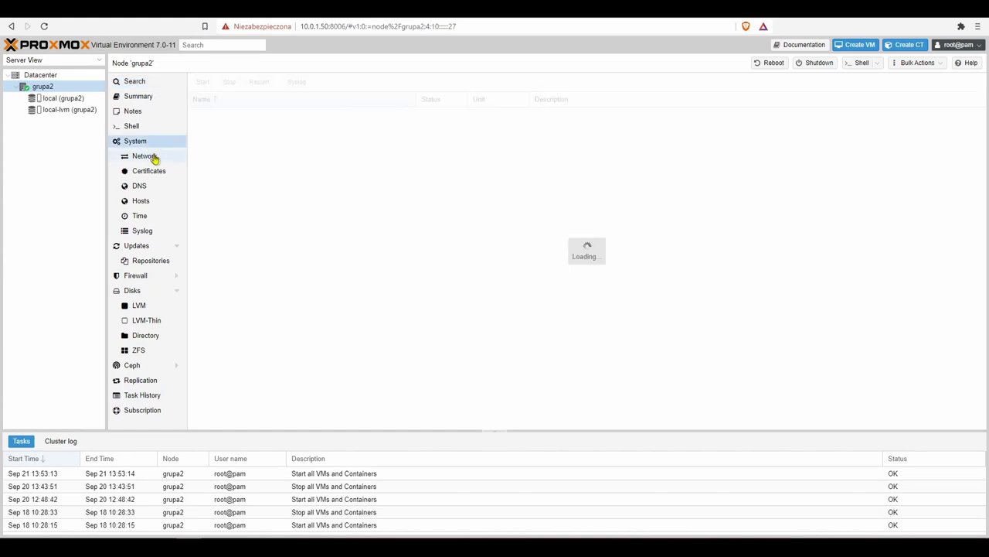
click(154, 177)
click(144, 188)
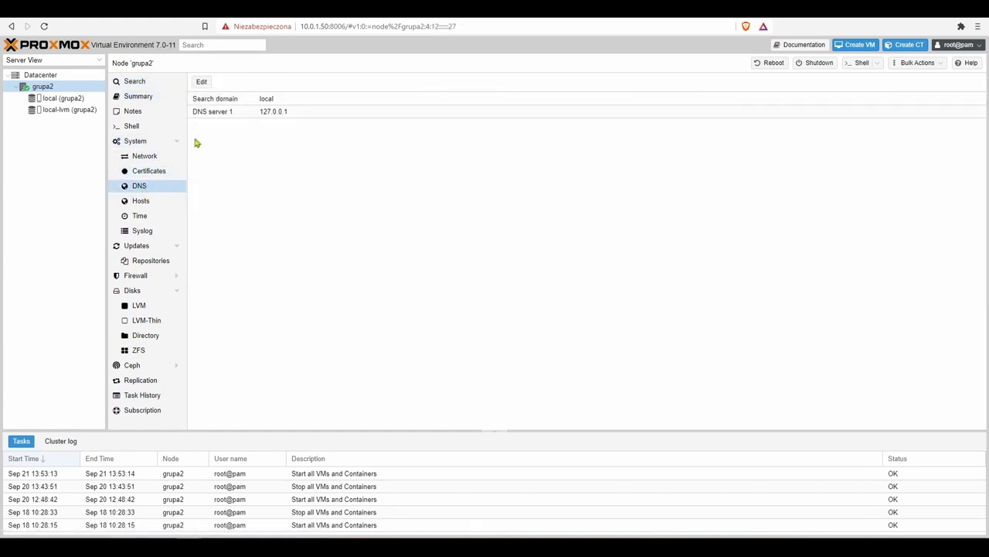
click(141, 201)
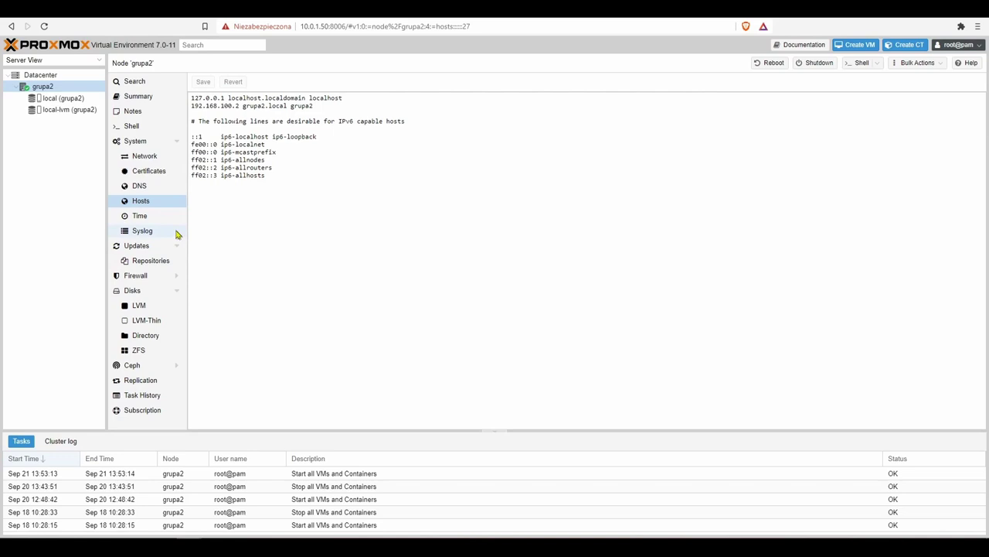
click(131, 126)
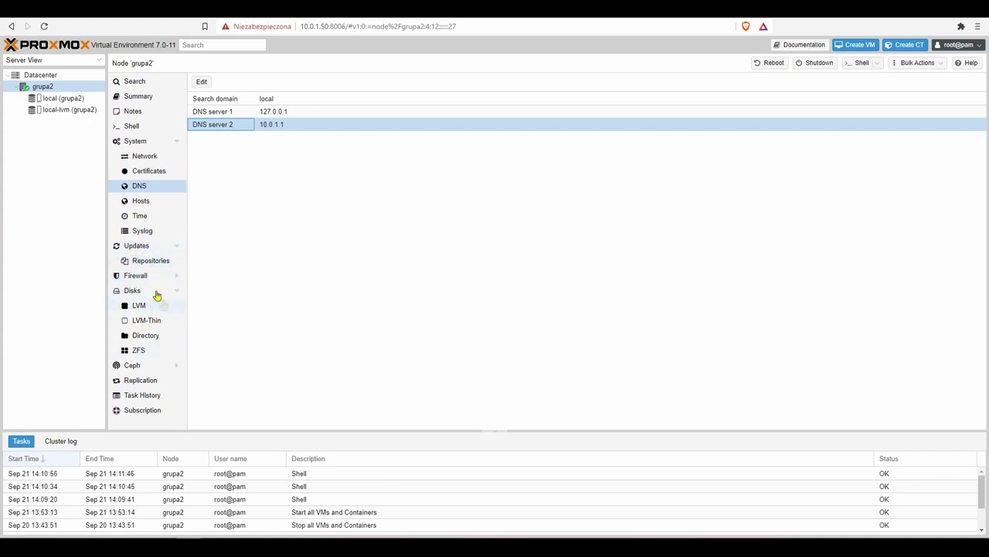
click(141, 396)
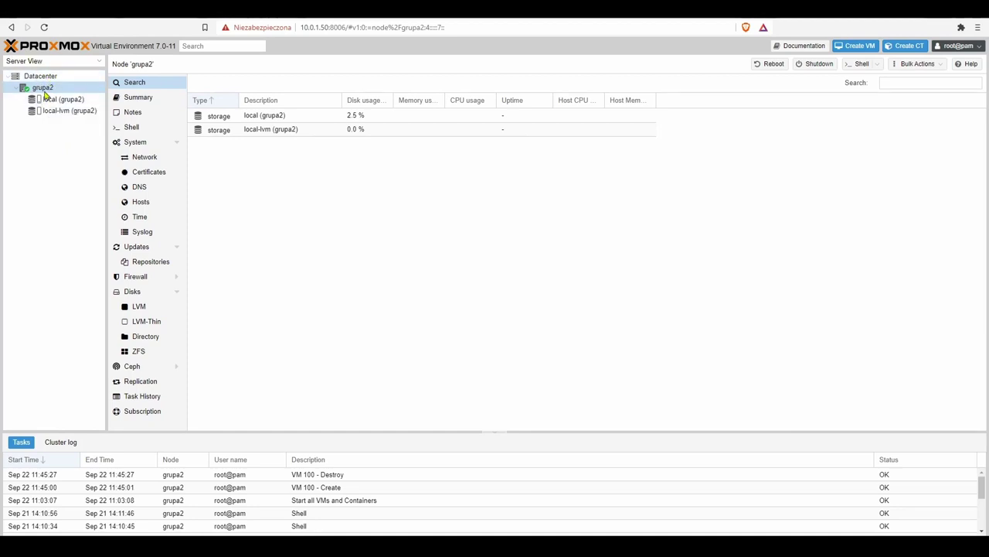
- Start the Create VM wizard and briefly preview the OS step
right_click(44, 92)
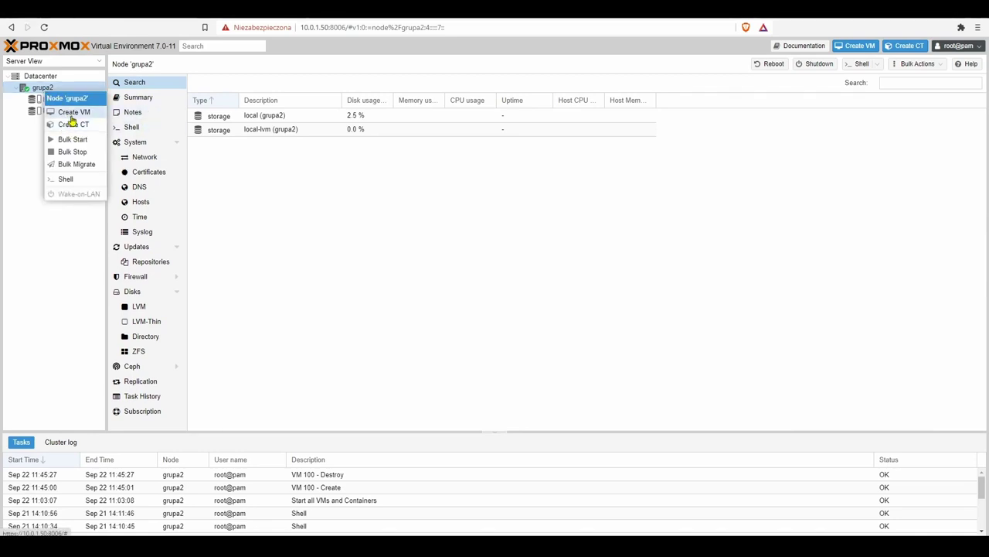
click(627, 177)
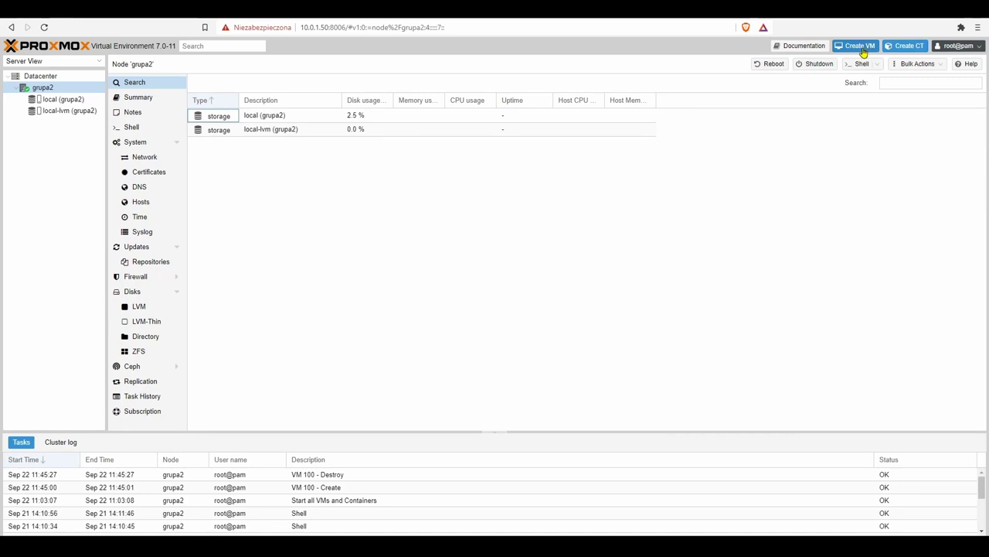
click(860, 45)
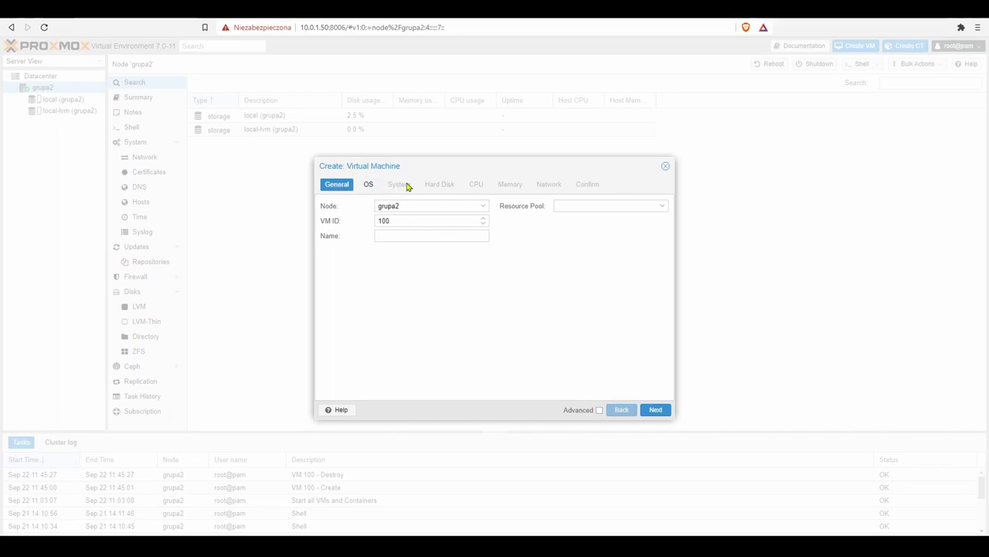
click(369, 185)
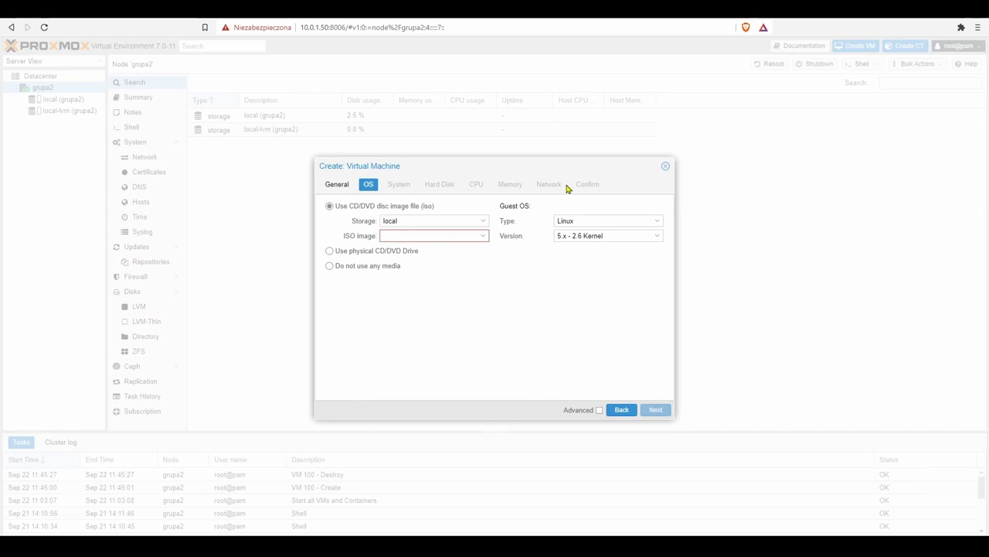
click(346, 189)
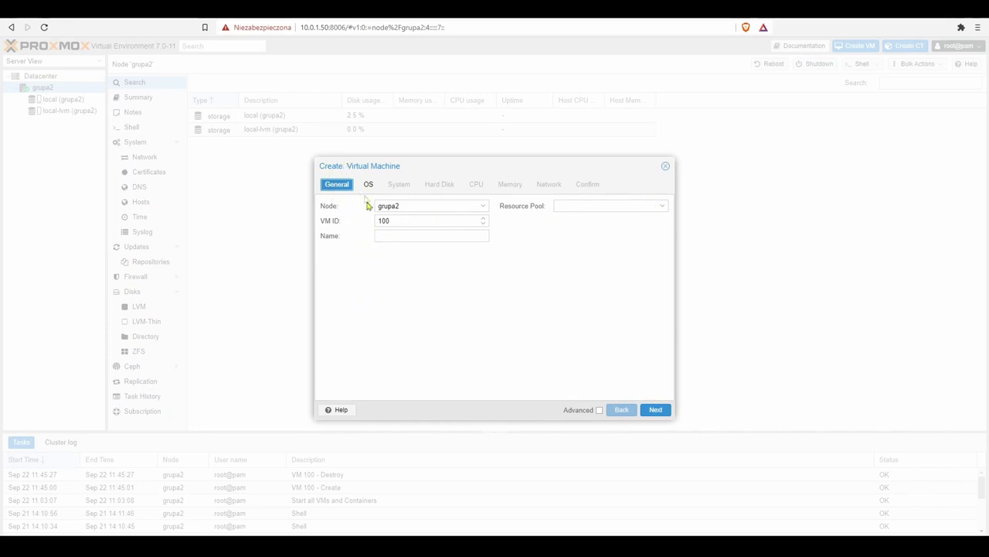
- Keep VM ID 100 and name the virtual machine '1maszyna'
click(403, 221)
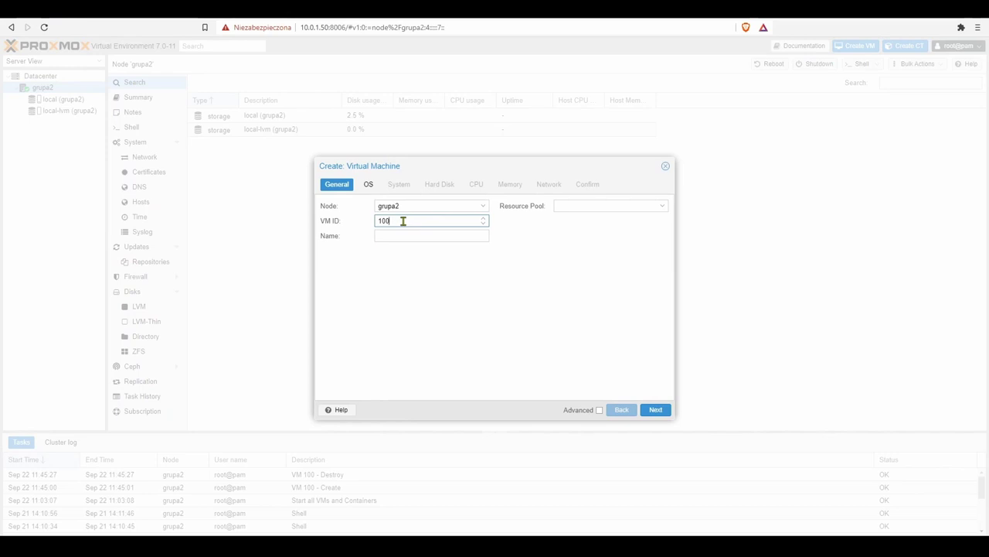
drag(403, 221, 369, 221)
click(422, 221)
click(380, 236)
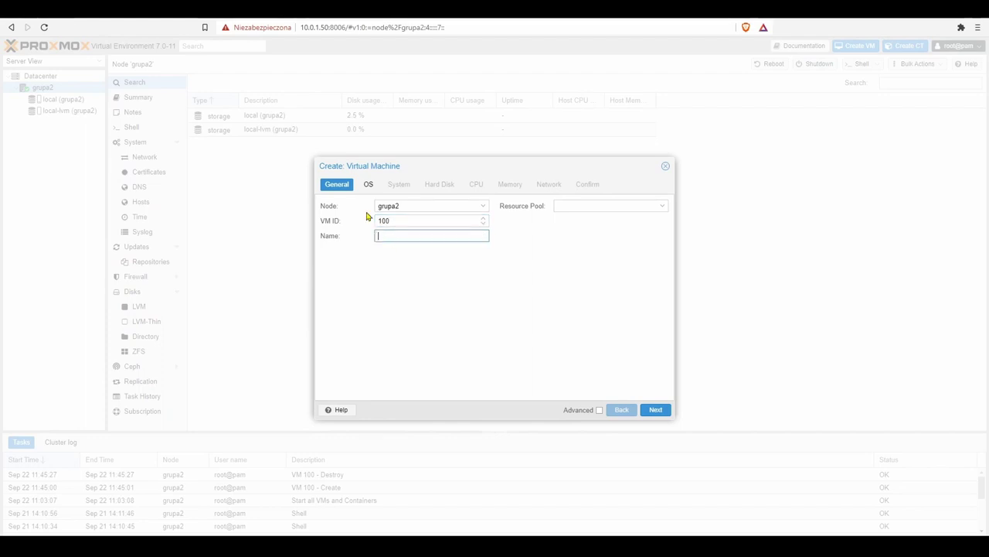
drag(394, 221, 360, 221)
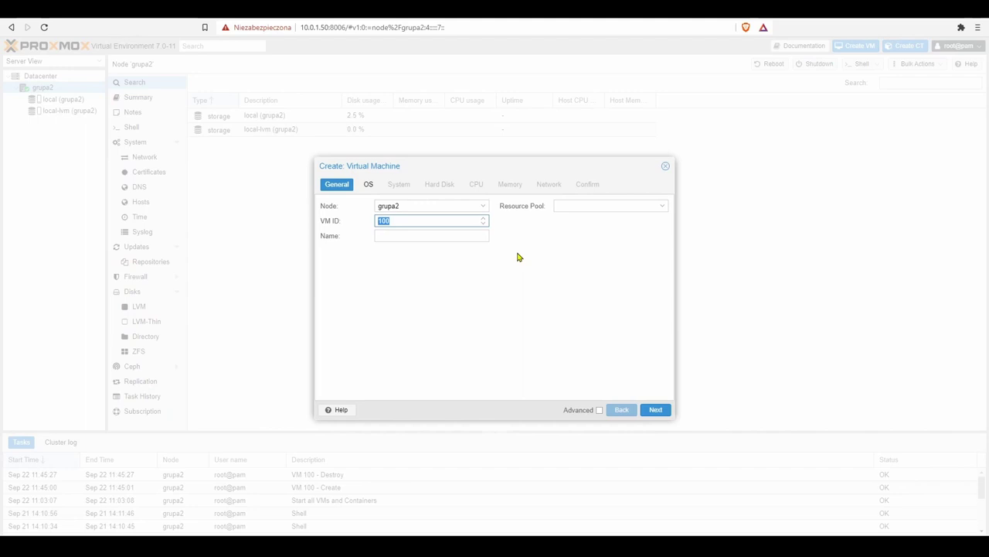
click(419, 223)
drag(384, 221, 402, 222)
click(393, 237)
click(382, 220)
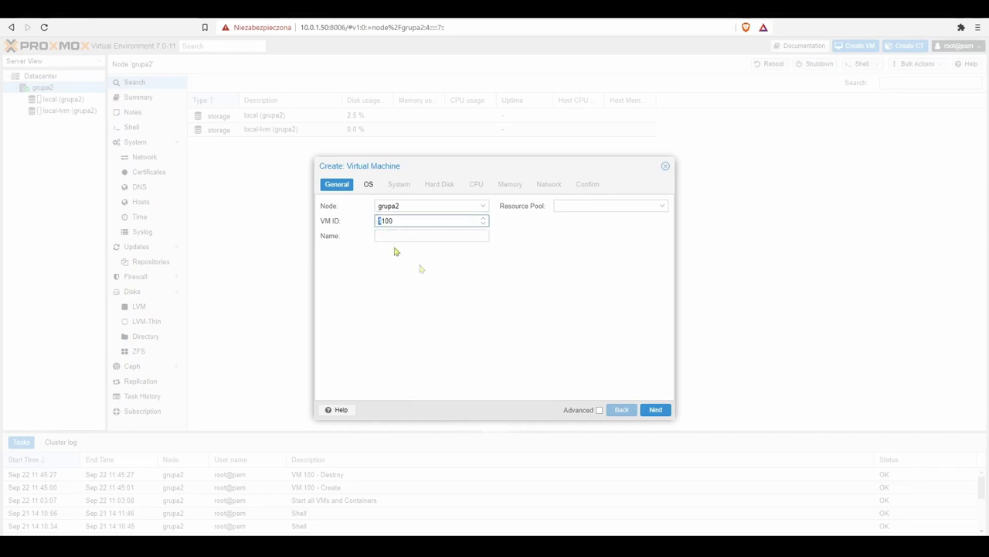
click(405, 235)
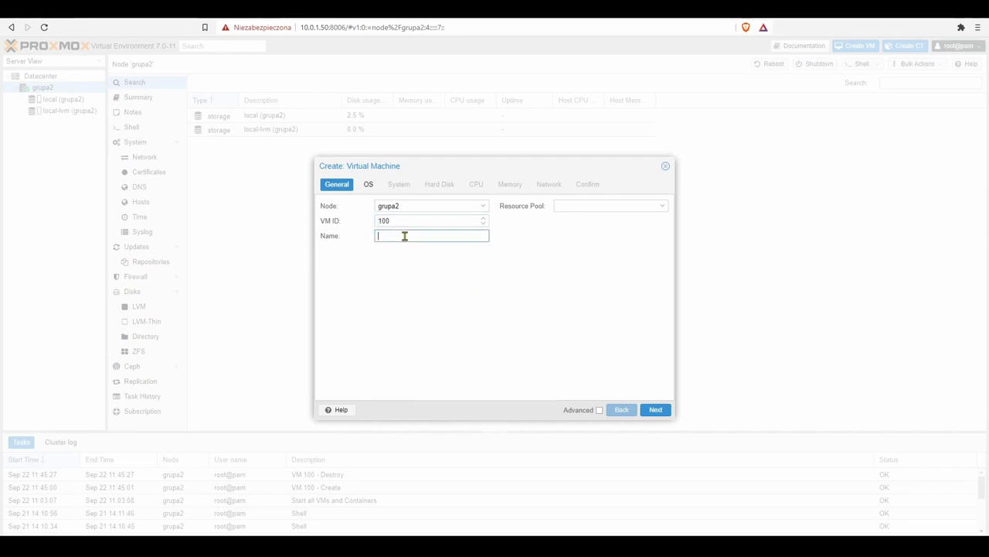
text(1maszyn)
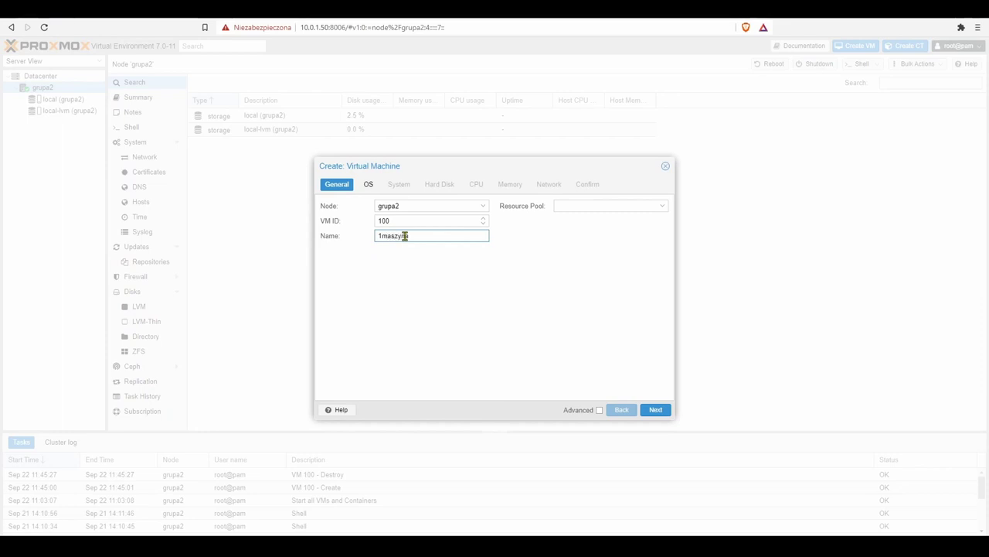
text(a)
click(627, 248)
- Leave the resource pool empty and review start order and delay under Advanced, then hide it
click(660, 208)
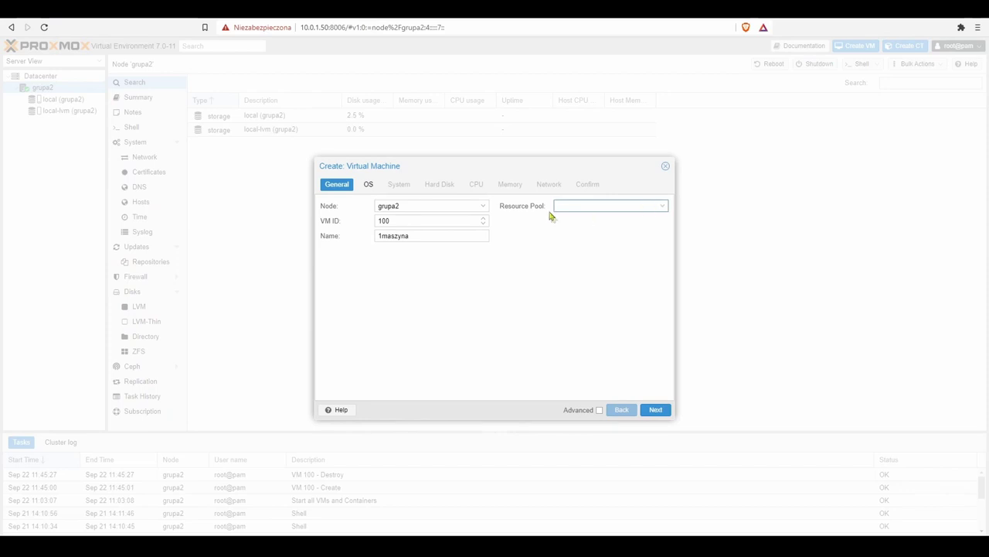
click(522, 353)
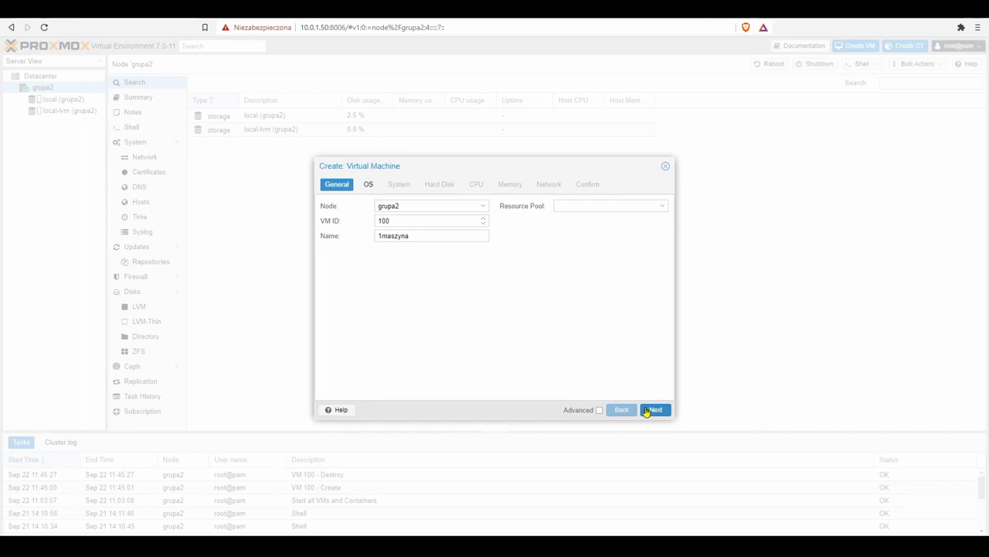
click(599, 410)
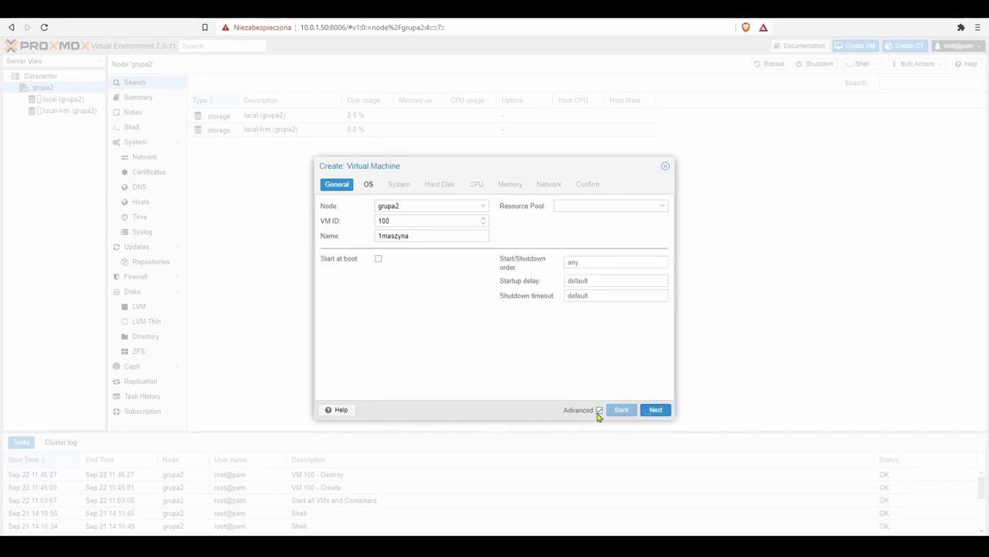
click(583, 262)
click(617, 282)
click(599, 410)
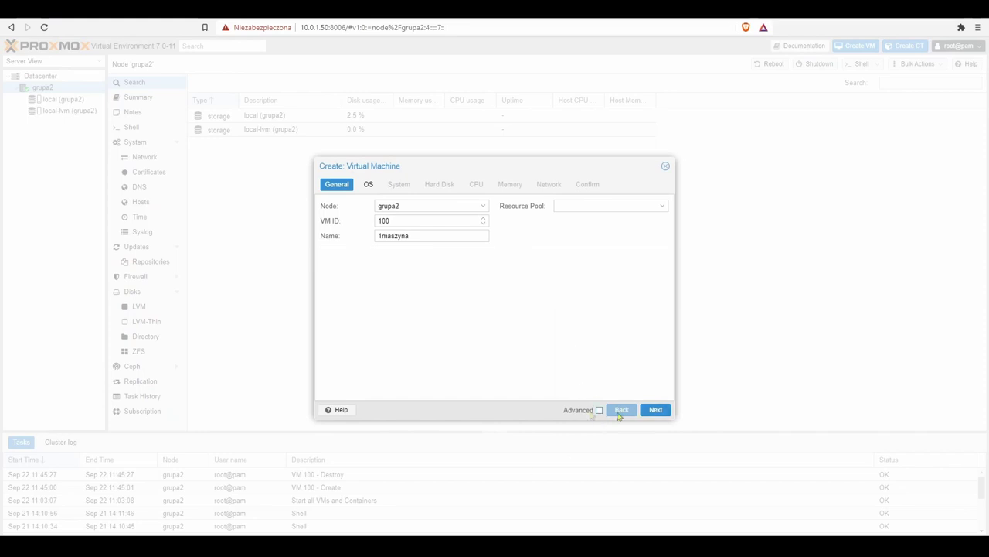
- On the OS step, choose not to use any installation media
click(655, 411)
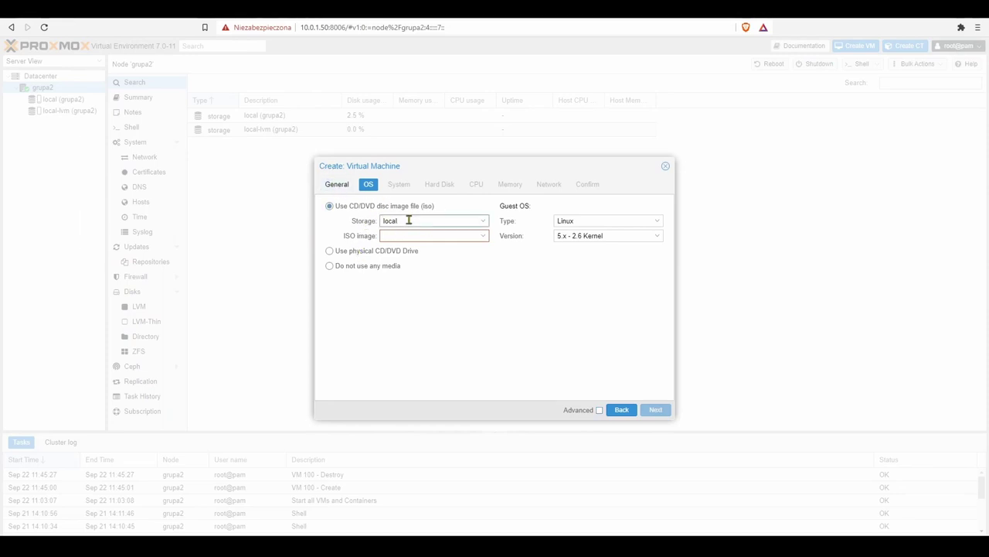
click(411, 221)
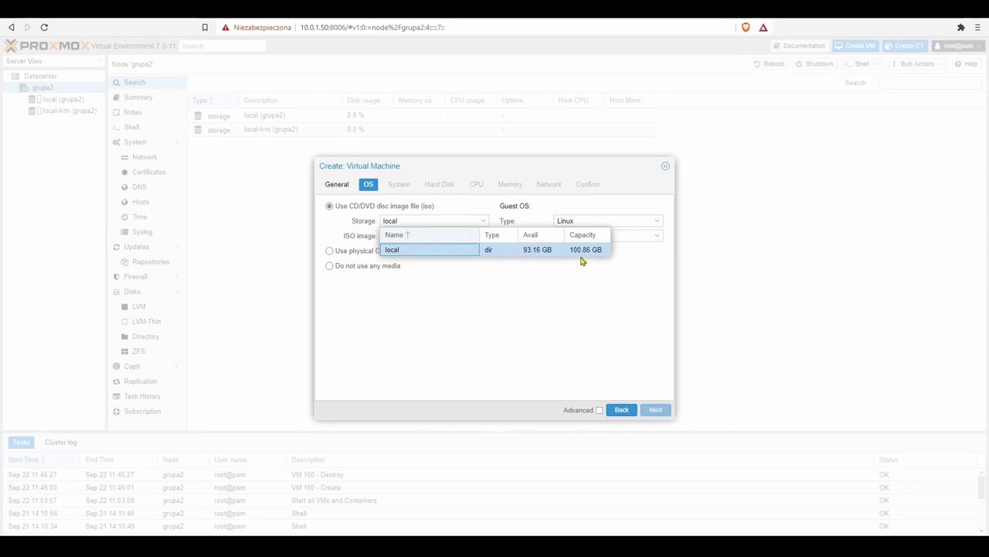
click(591, 287)
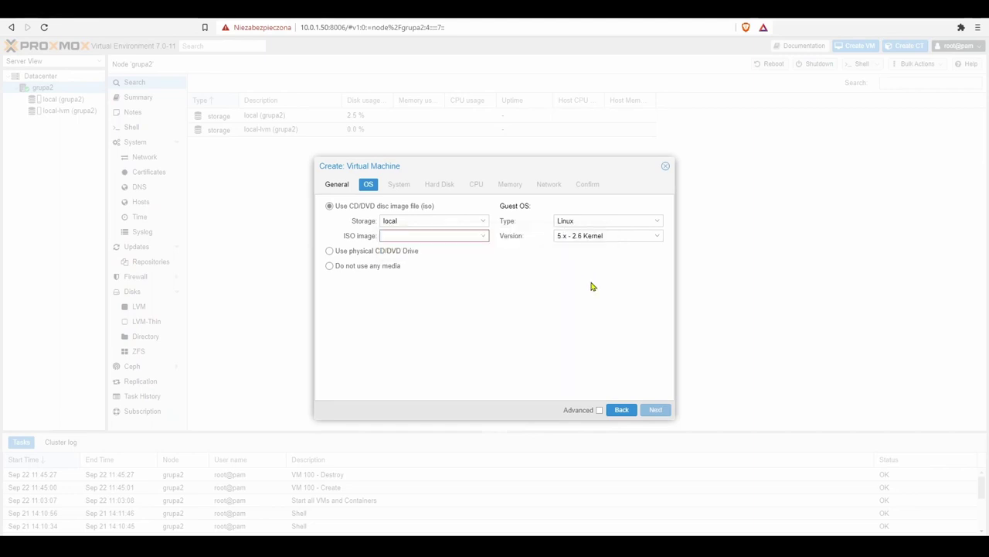
click(330, 252)
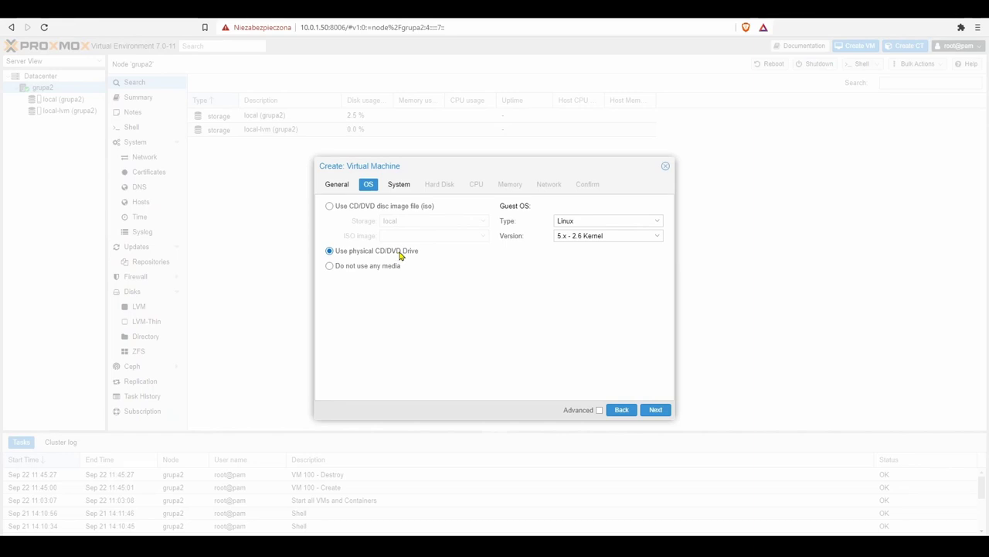
click(384, 270)
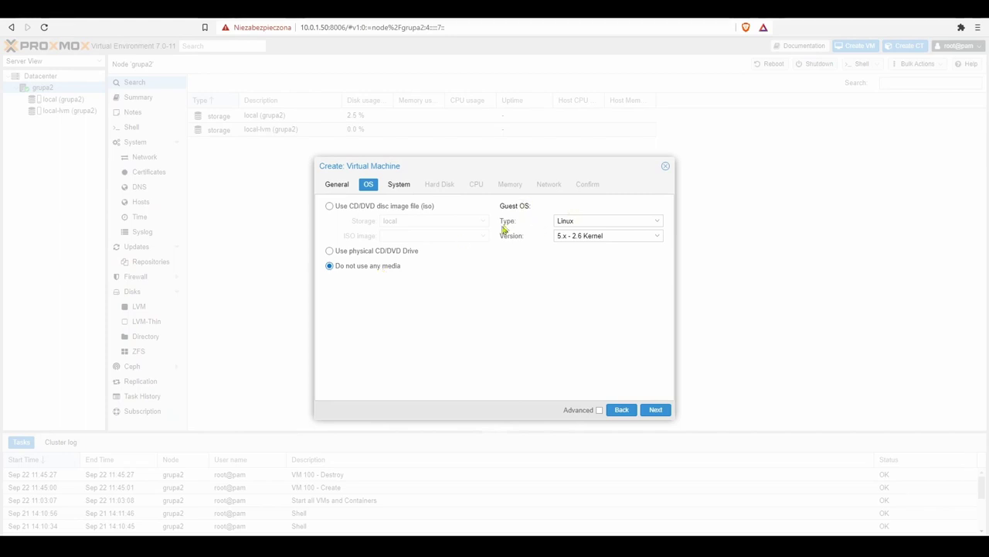
- Set the guest OS to Linux, version 5.x - 2.6 Kernel, and proceed to System
click(581, 222)
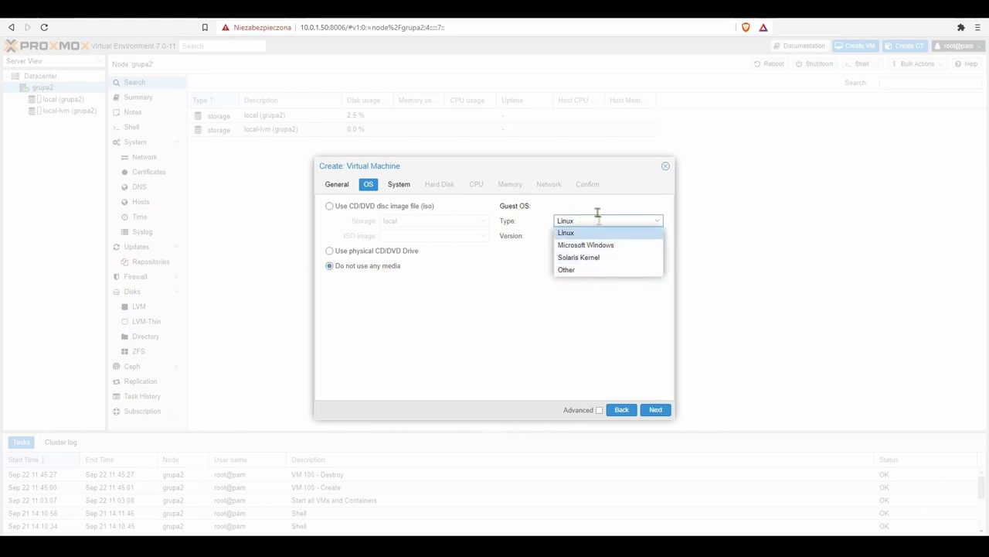
click(623, 323)
click(658, 236)
click(661, 267)
click(657, 222)
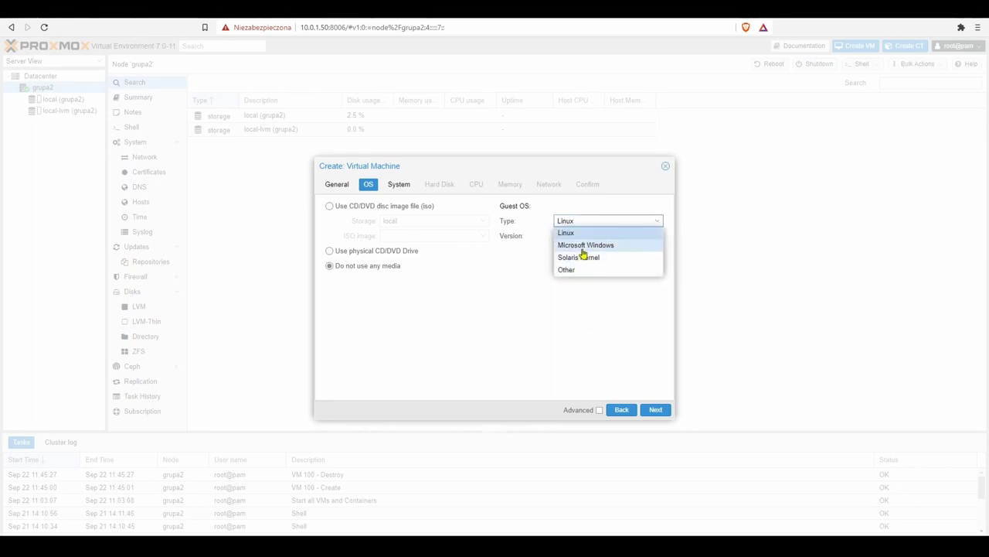
click(581, 245)
click(626, 235)
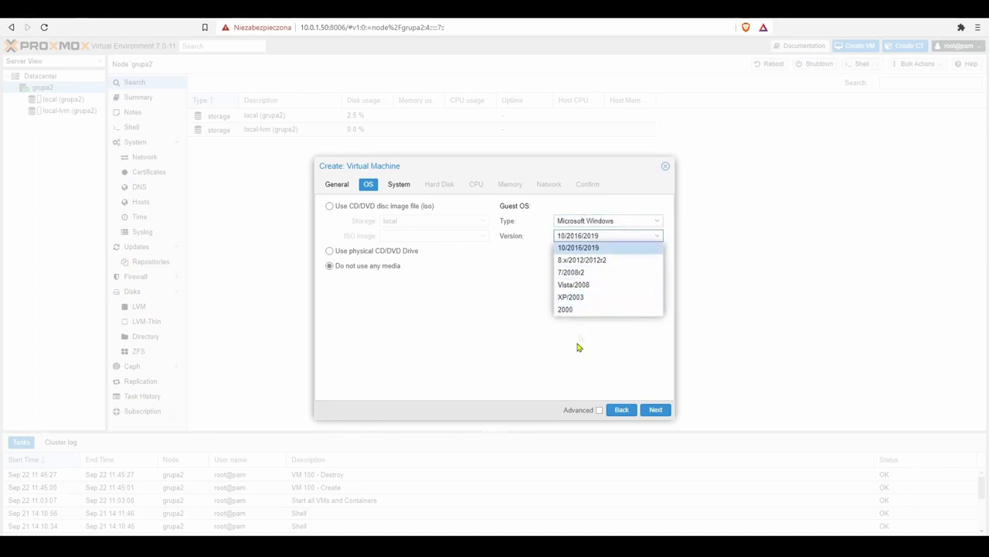
click(577, 349)
click(655, 223)
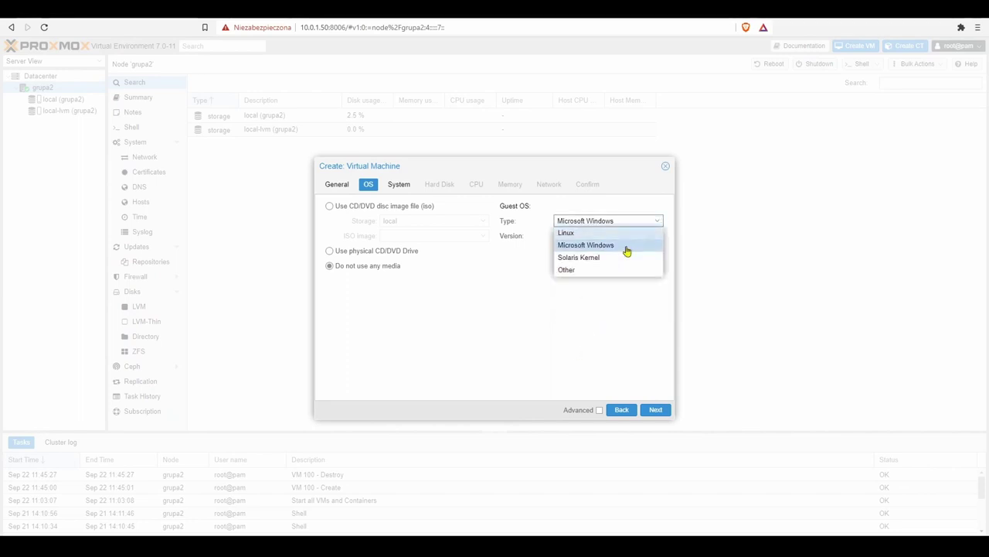
click(571, 233)
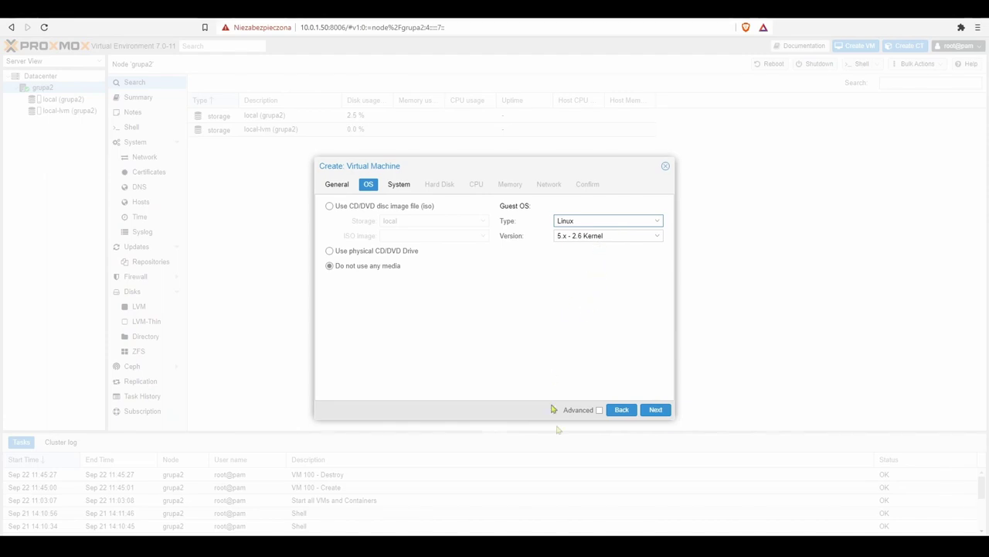
click(657, 412)
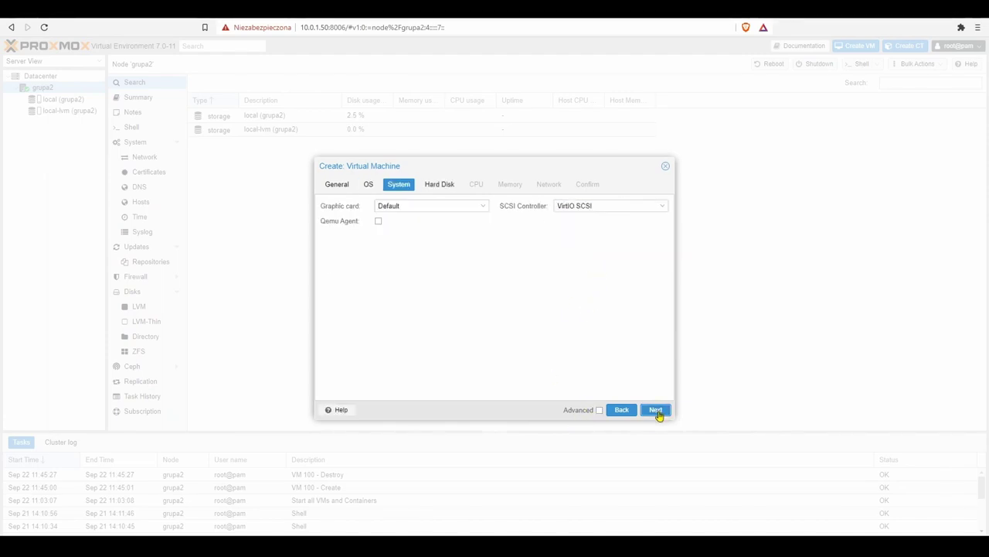
click(457, 207)
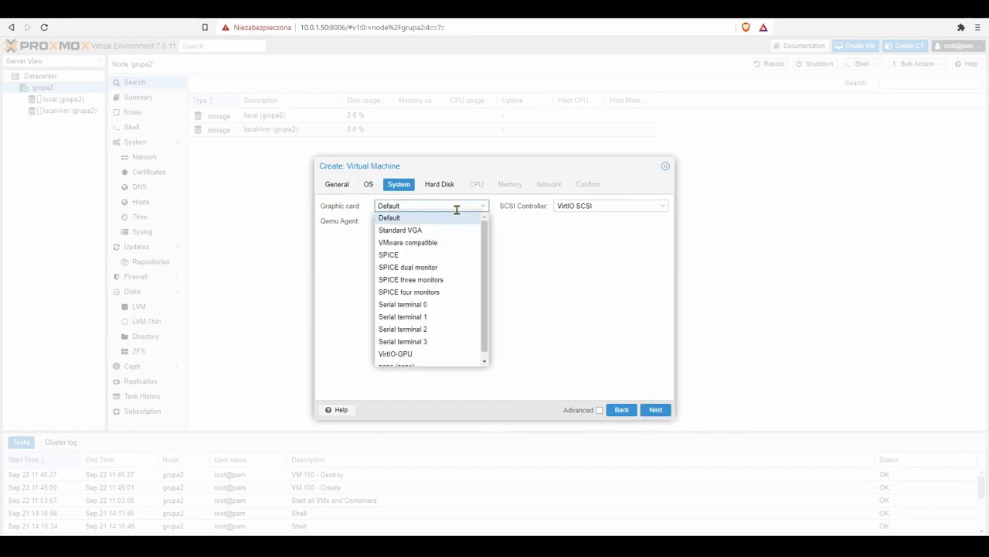
click(626, 316)
click(604, 209)
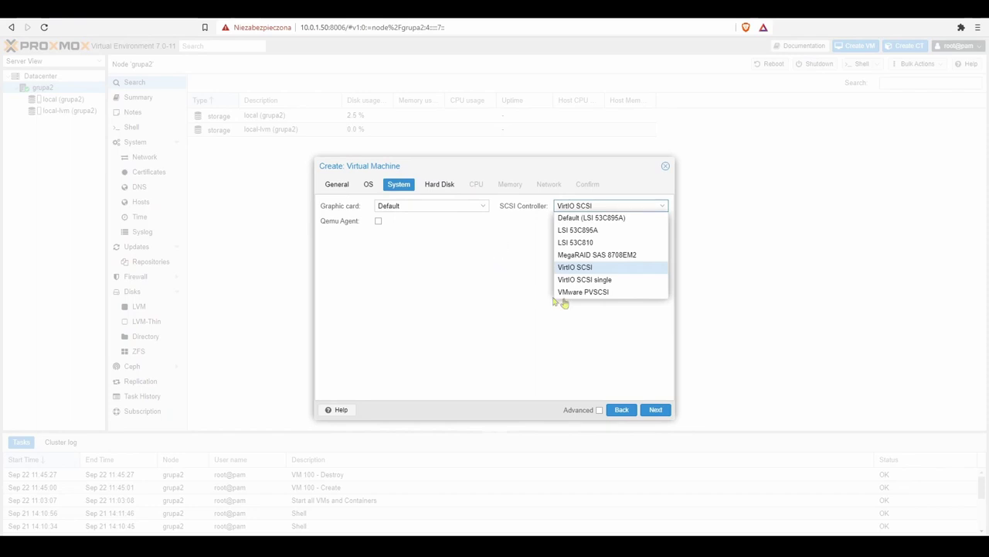
click(431, 355)
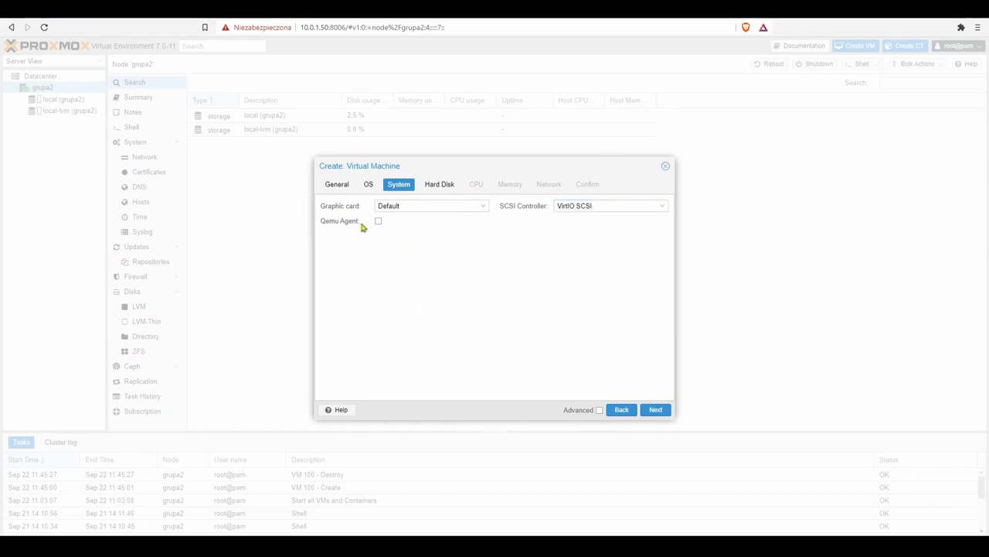
- On the Hard Disk step, leave the disk cache unchanged and keep SCSI as the bus
click(654, 410)
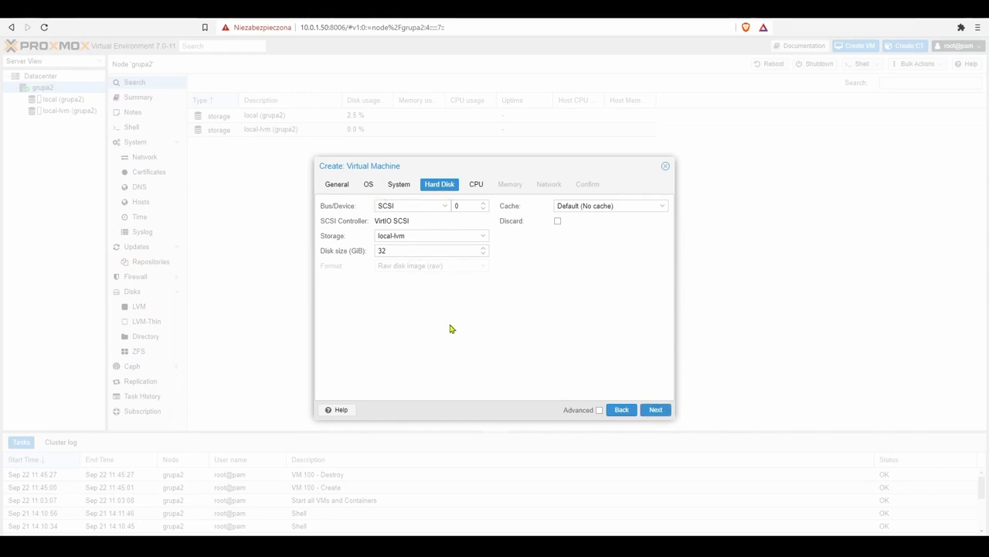
click(590, 206)
click(510, 331)
click(426, 205)
click(433, 286)
click(385, 206)
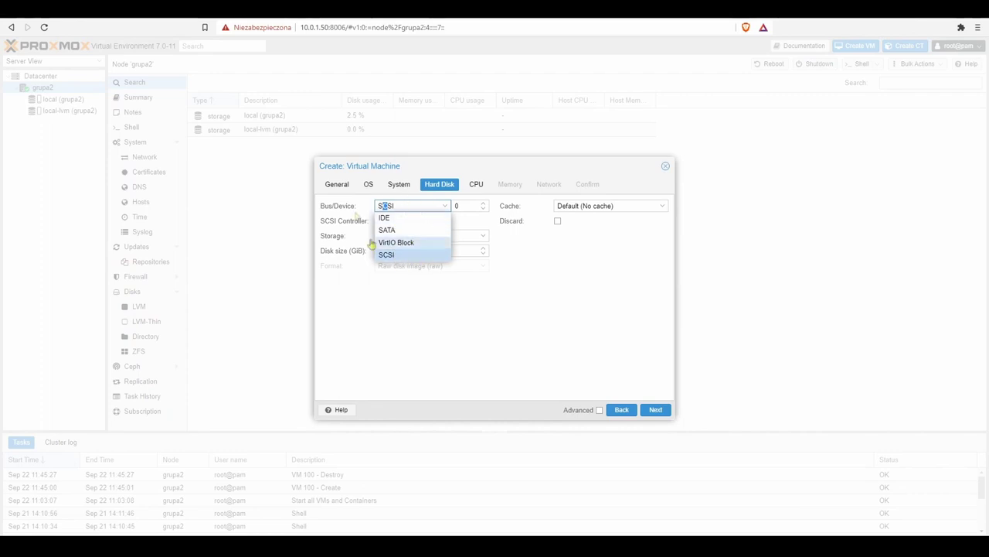
click(539, 320)
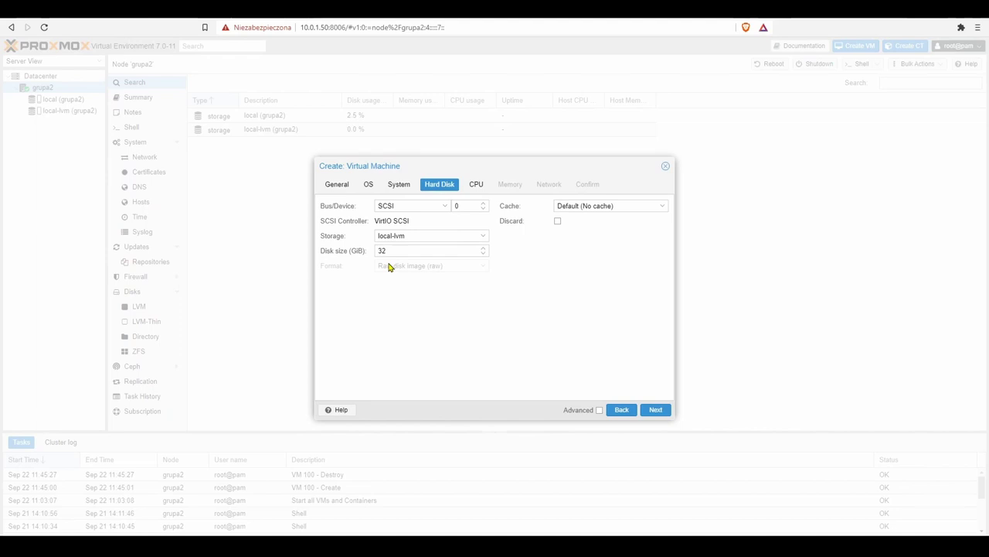
- Change the disk size from 32 to 10 GiB and keep local-lvm as storage
drag(424, 250, 309, 268)
text(8)
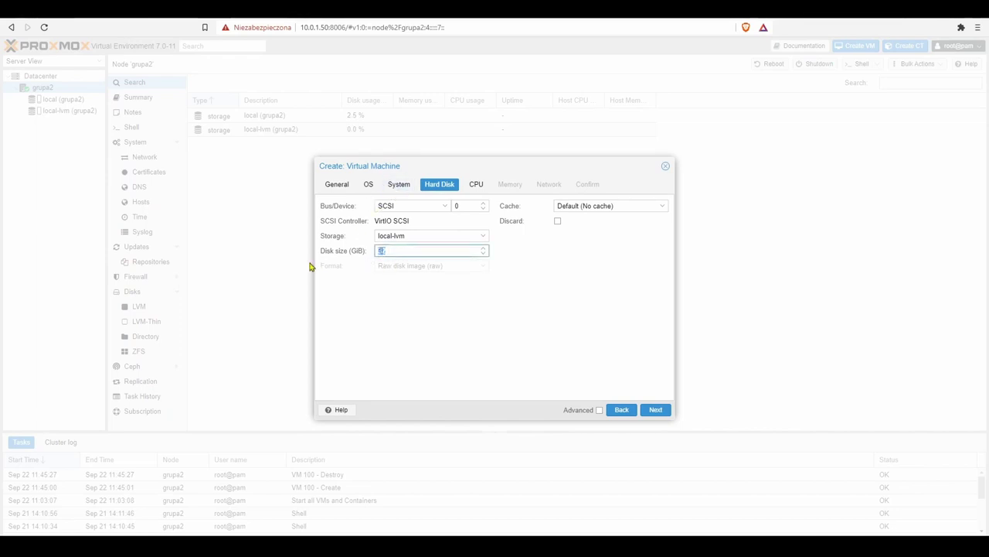
drag(396, 246, 361, 246)
click(409, 253)
click(342, 248)
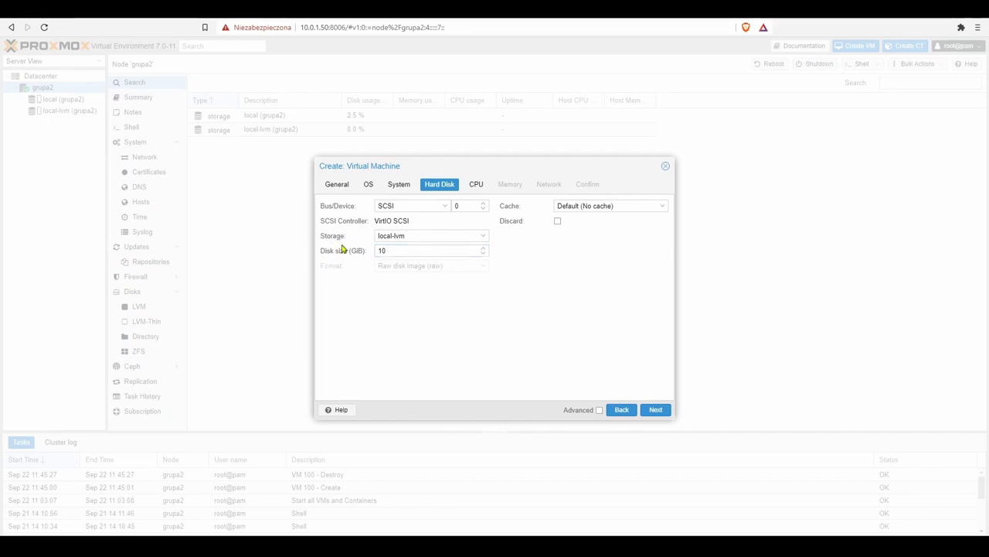
click(330, 241)
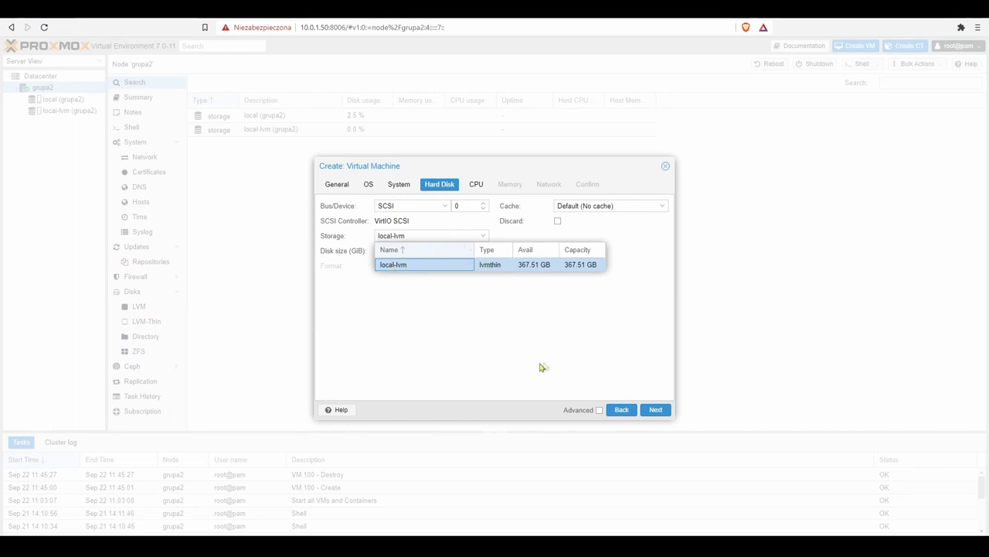
click(402, 236)
click(401, 237)
click(491, 331)
- Review the OS step's installation media options, leave no media, and return to Hard Disk
click(368, 184)
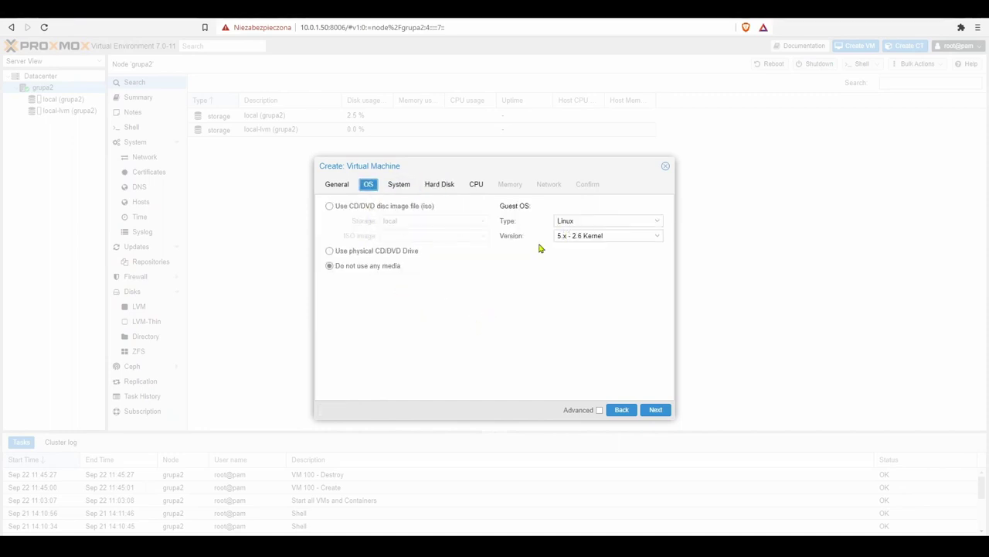
click(343, 252)
click(360, 205)
click(425, 236)
click(483, 221)
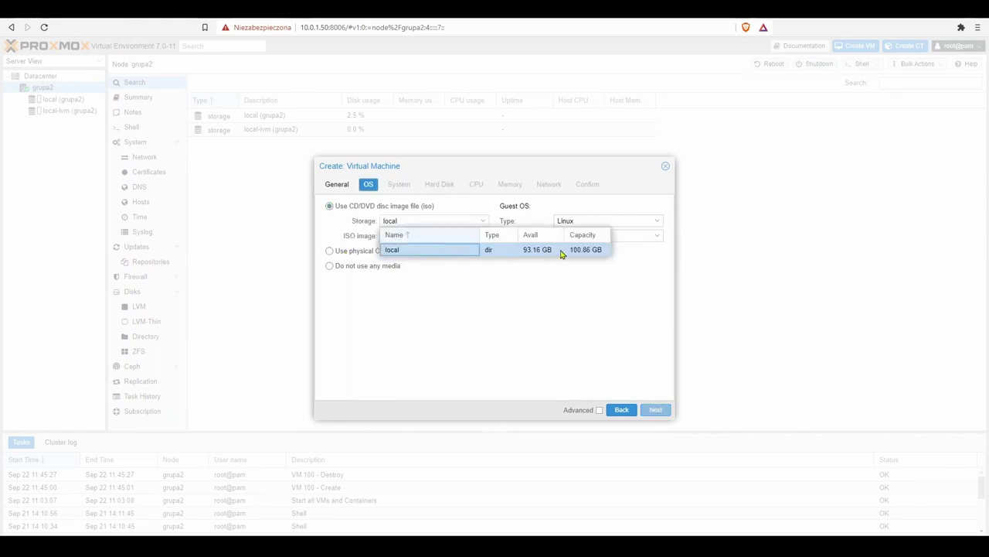
click(354, 266)
click(439, 184)
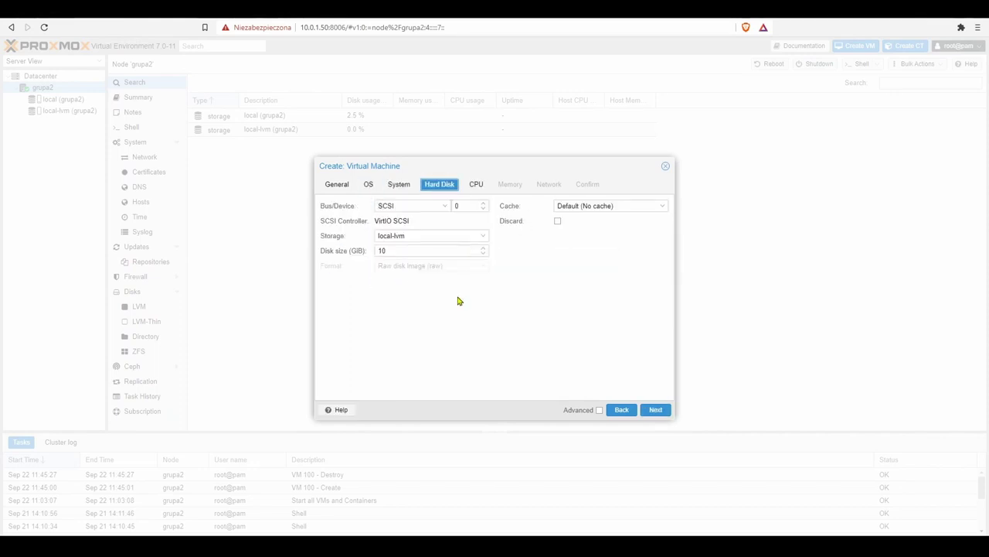
- Leave the CPU at 1 socket, 1 core and the Default (kvm64) type, then advance to Memory
click(658, 411)
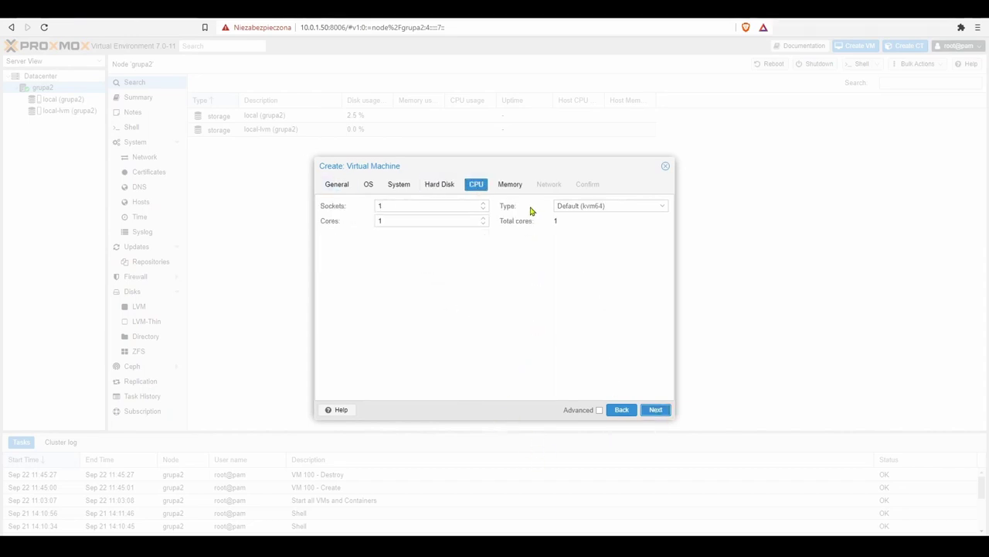
click(426, 205)
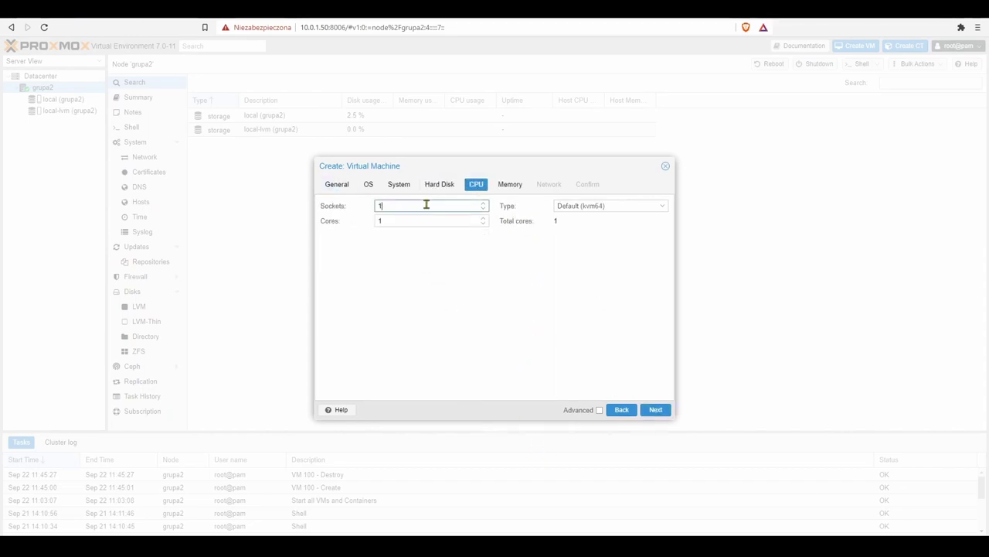
click(608, 205)
scroll(596, 325, down, 10)
scroll(600, 295, down, 5)
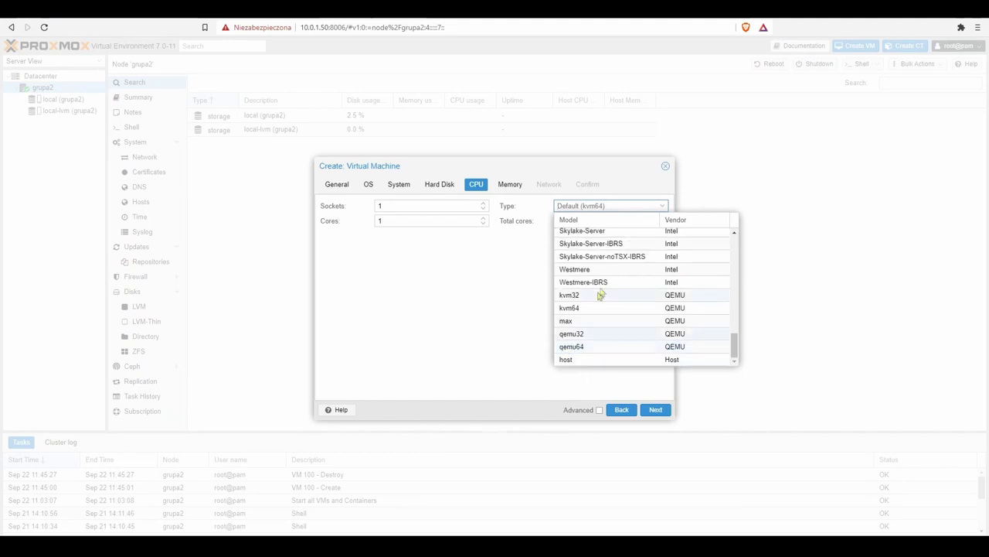
click(379, 309)
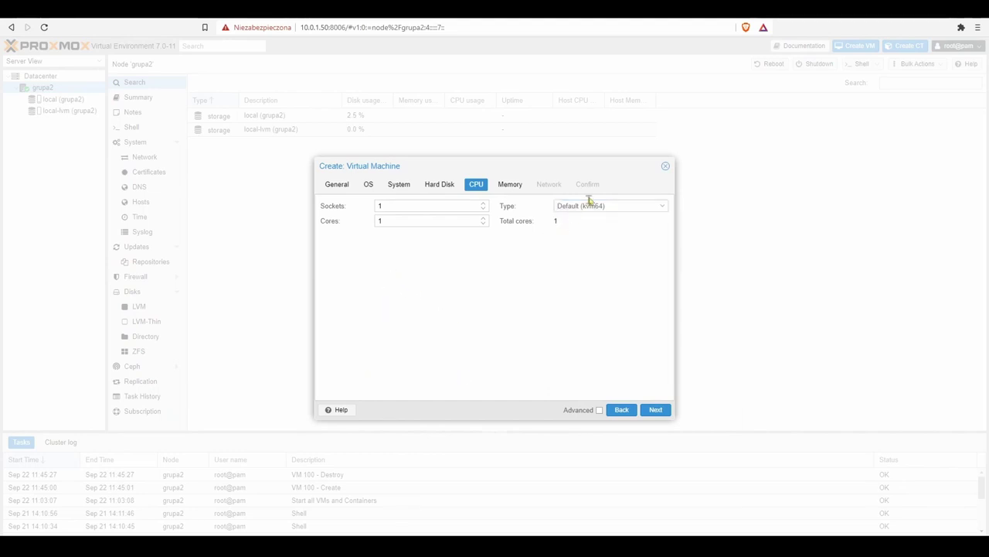
click(403, 205)
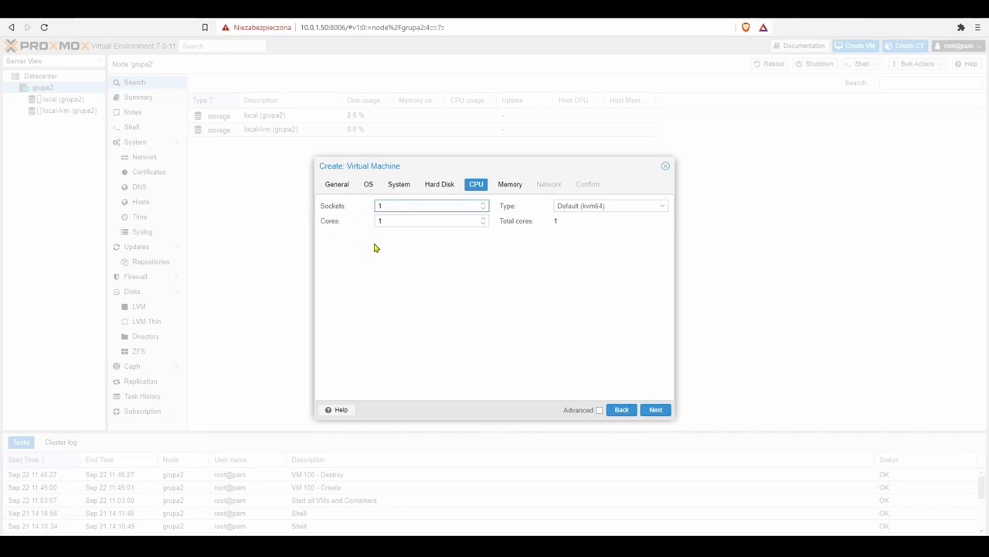
click(654, 409)
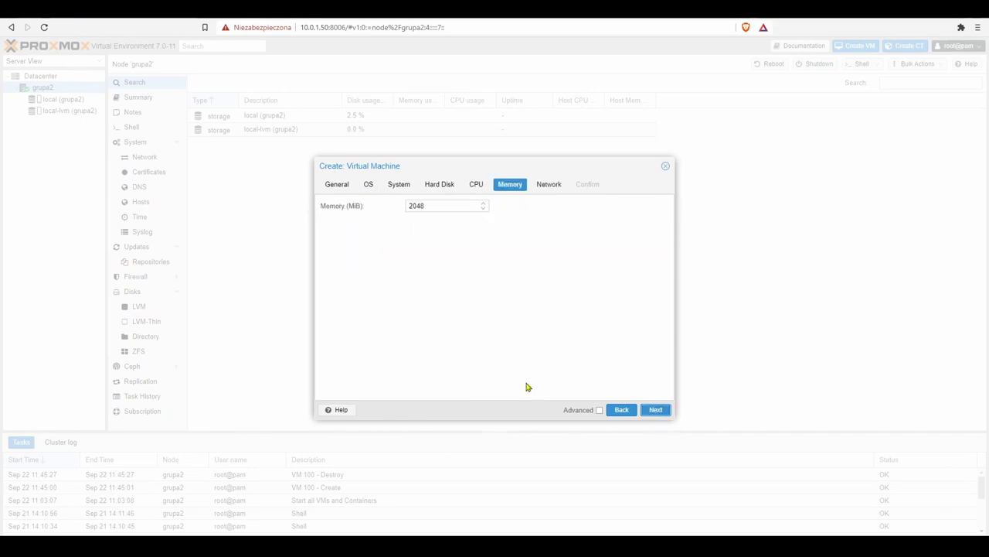
- Replace the 2048 MiB memory value with 1024 MiB and go on to Network
double_click(453, 206)
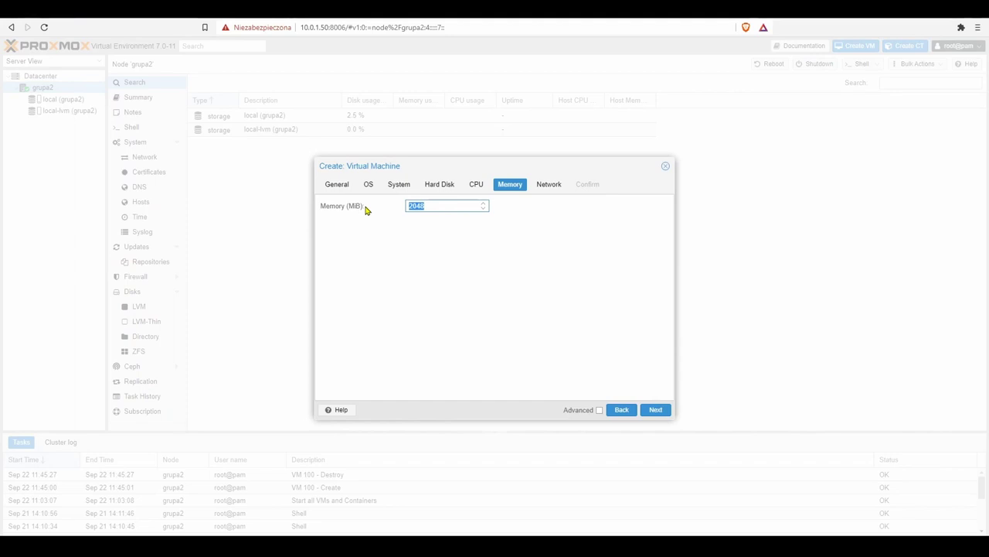
text(4)
key(BackSpace)
text(102)
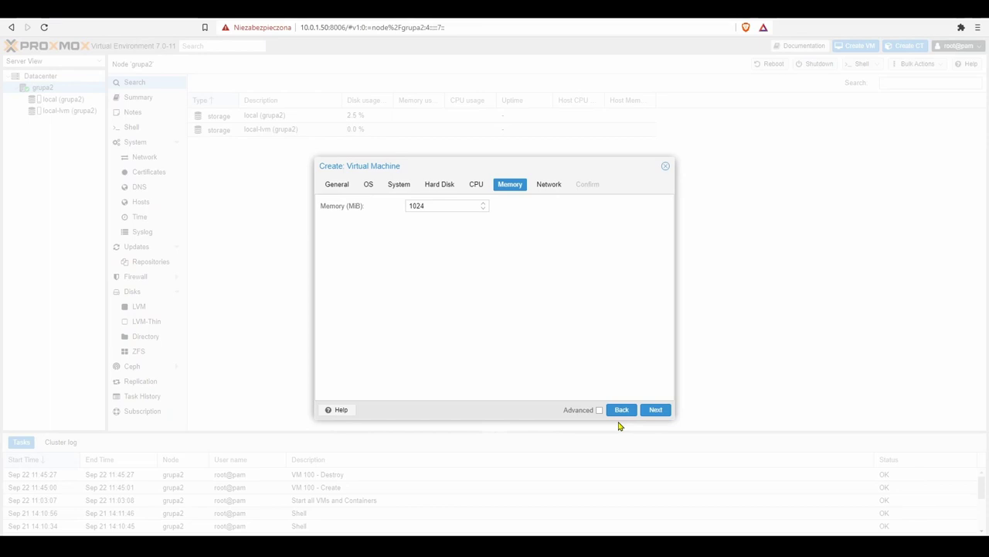
click(655, 410)
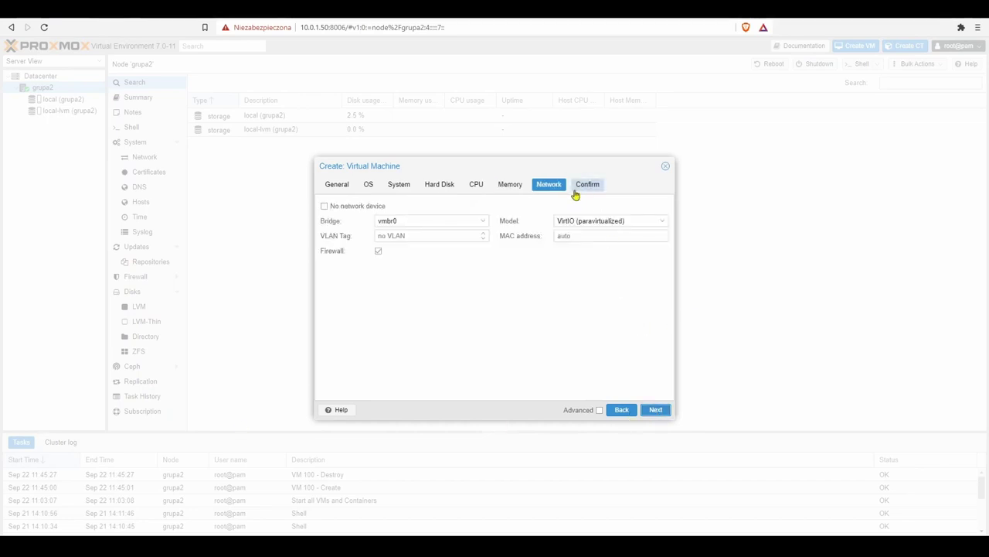
- Keep the network device enabled on bridge vmbr0
click(325, 206)
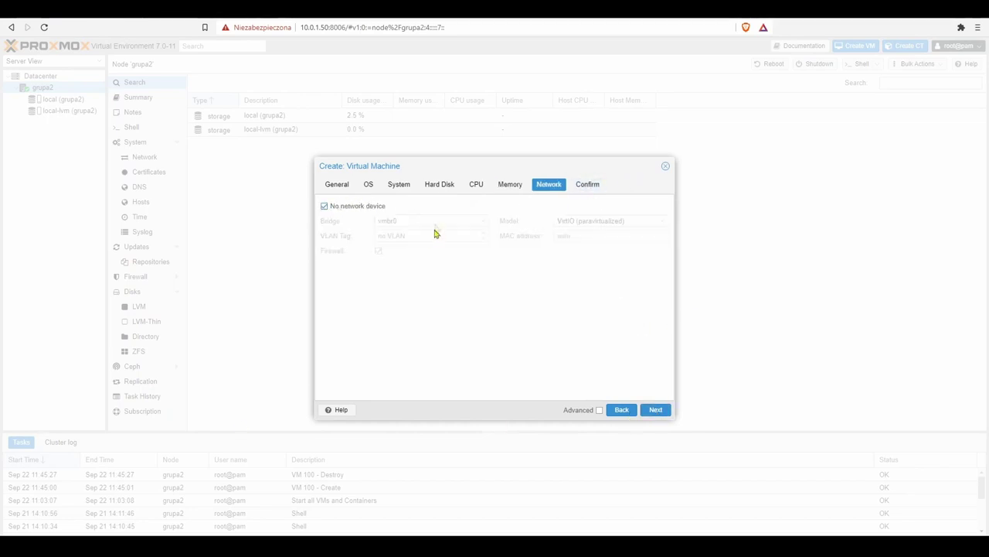
click(325, 206)
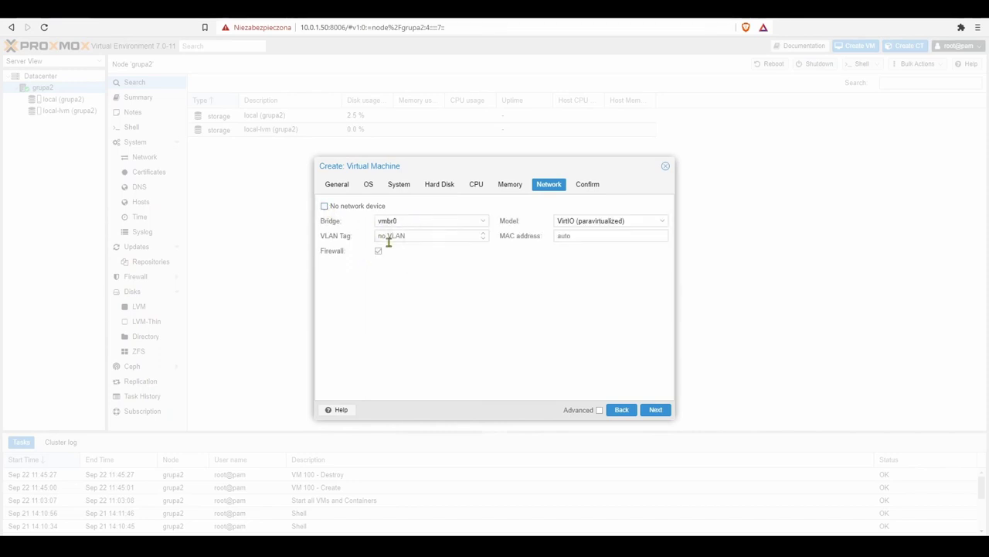
click(405, 223)
click(390, 247)
click(400, 223)
click(450, 252)
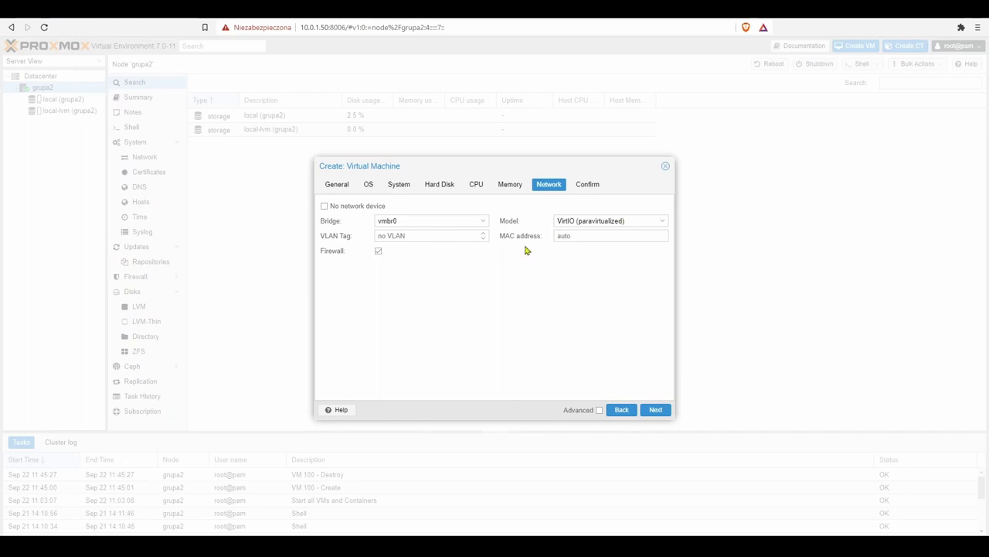
click(429, 224)
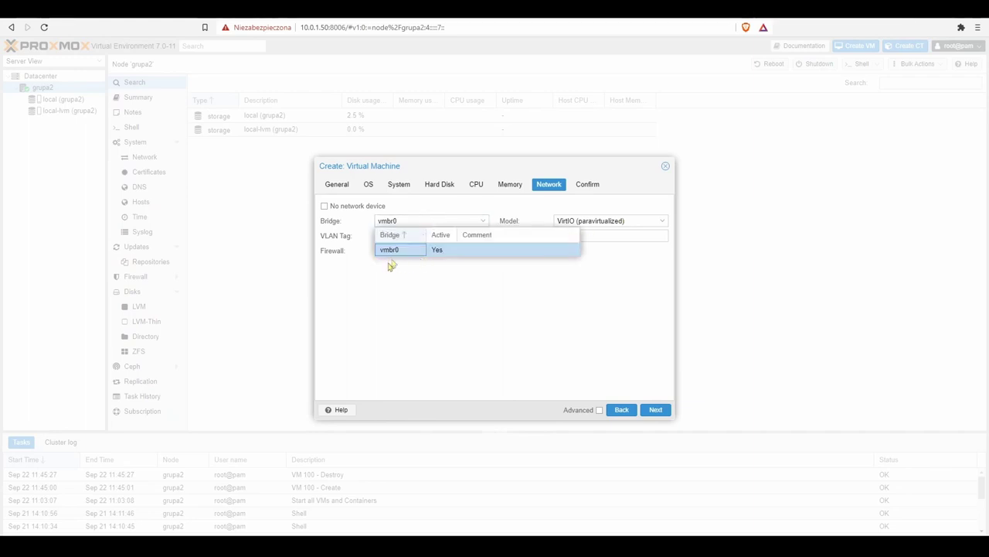
click(471, 253)
- Keep the VirtIO (paravirtualized) model after trying Realtek RTL8139, with vmbr0 and automatic MAC
click(628, 222)
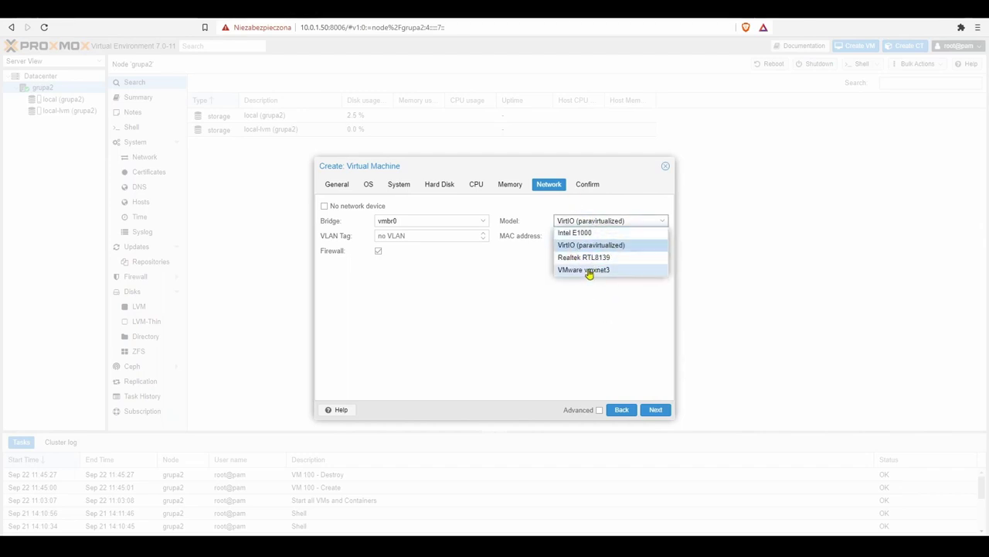
click(584, 257)
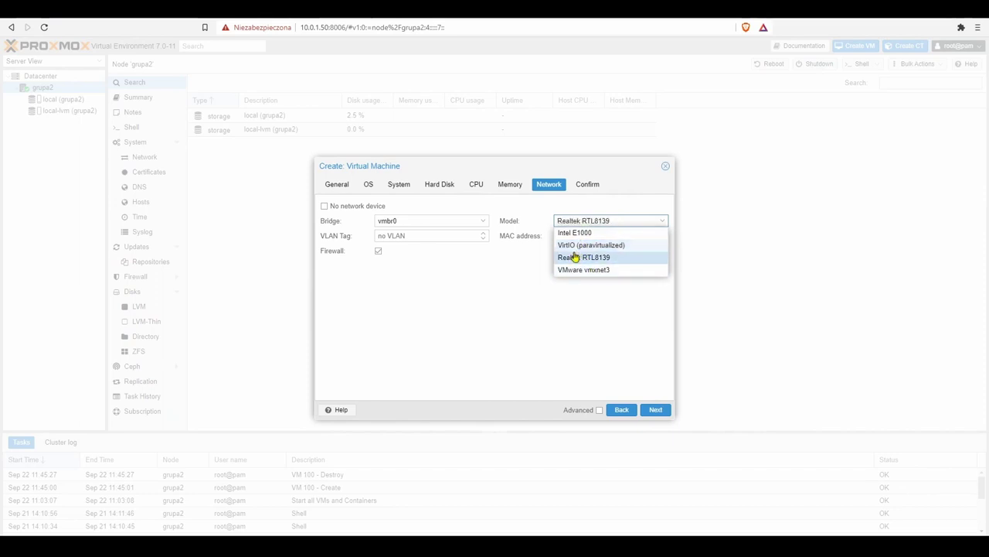
click(591, 245)
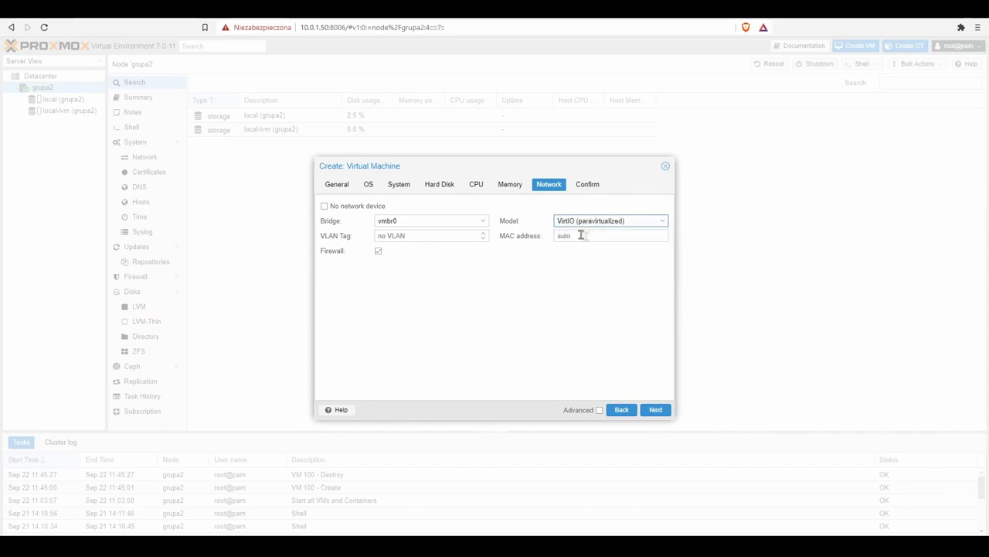
click(578, 221)
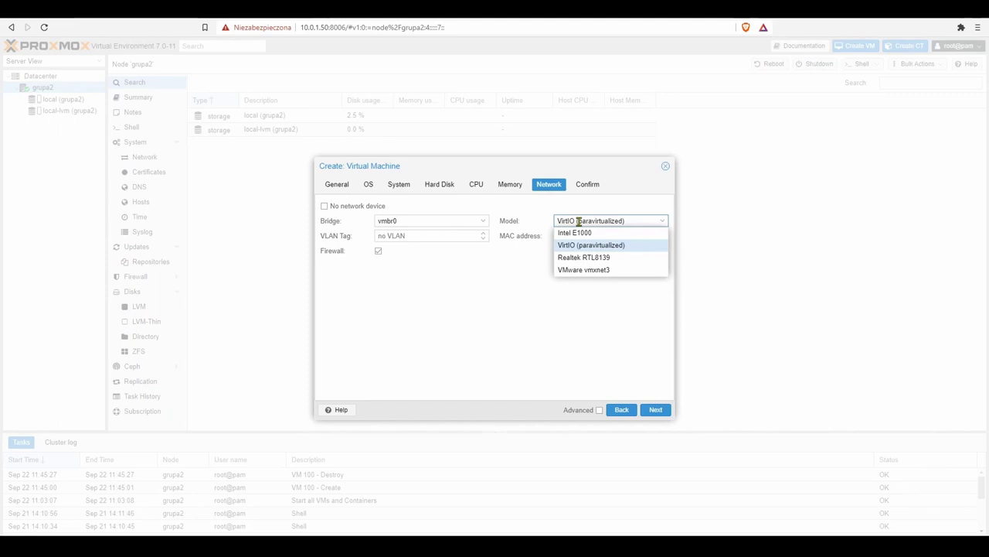
click(474, 327)
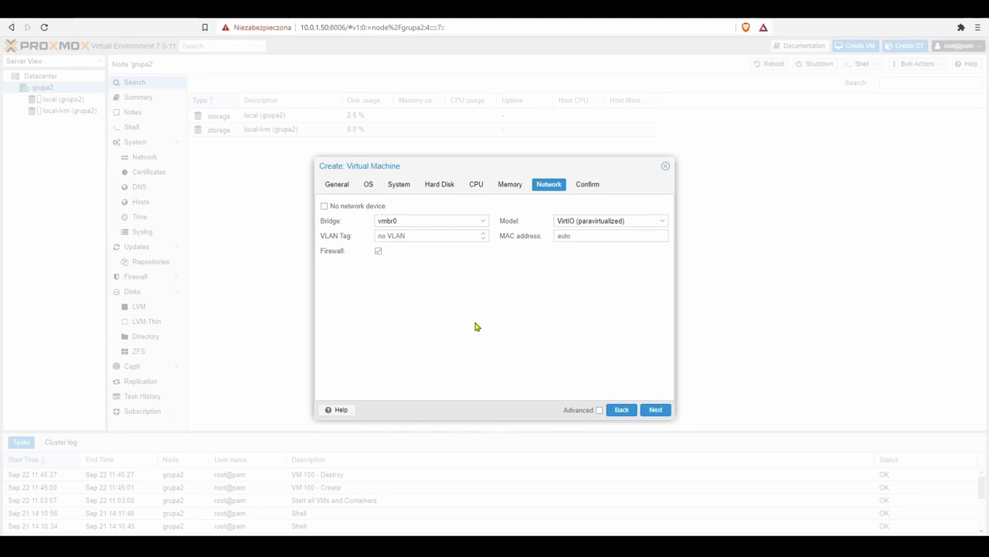
click(433, 220)
click(526, 245)
click(639, 239)
- Review the summary (1 core, 1024 MiB, virtio on vmbr0, 10 GiB on local-lvm) and finish creating VM 100
click(653, 410)
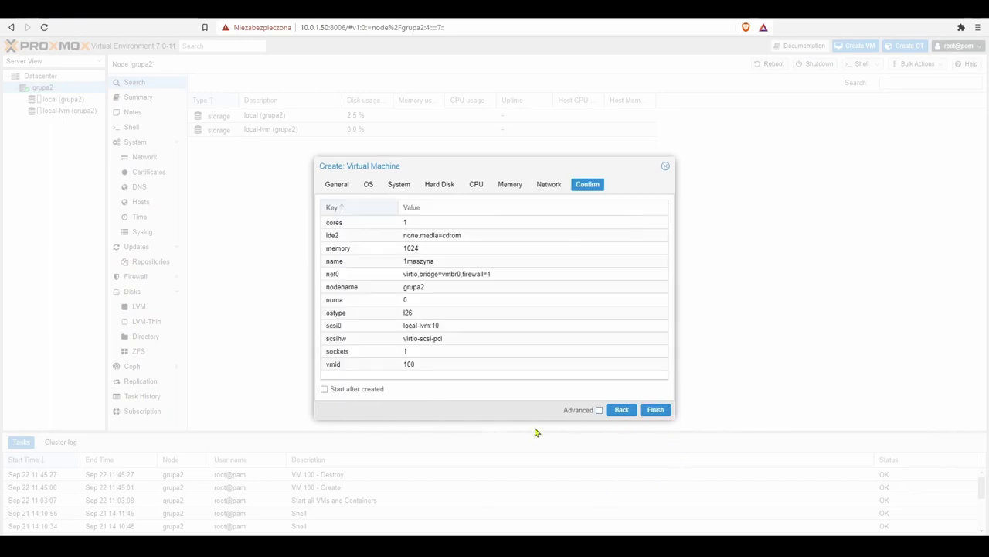
click(444, 313)
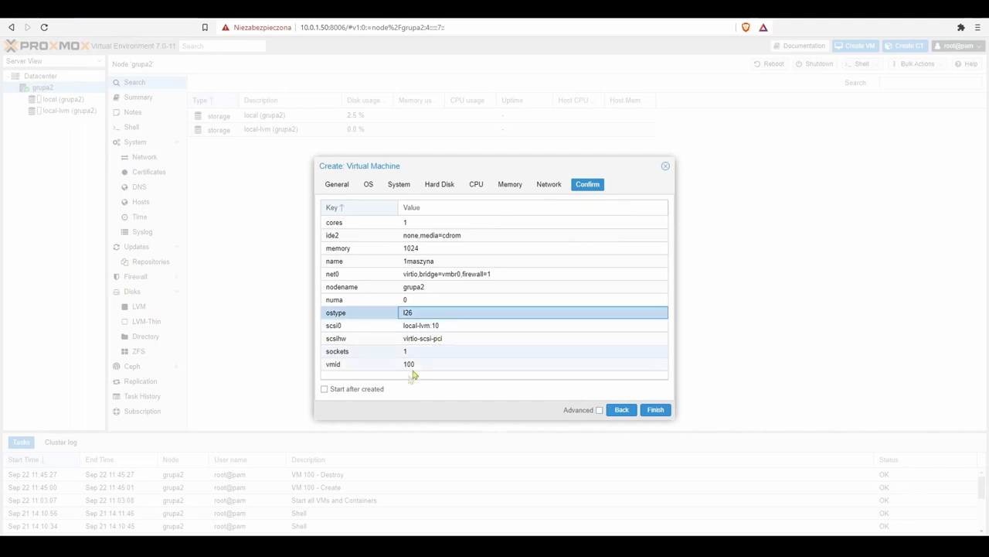
click(541, 274)
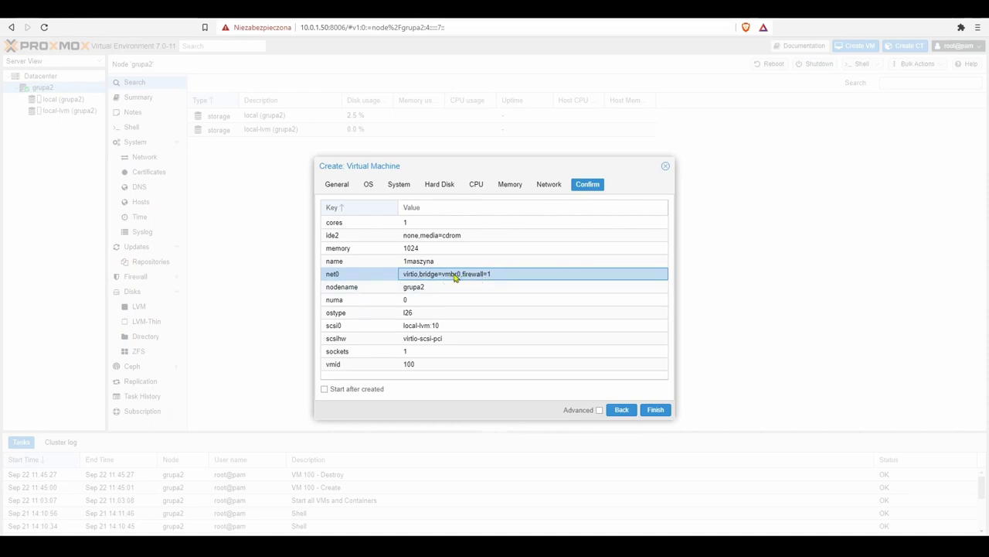
click(656, 411)
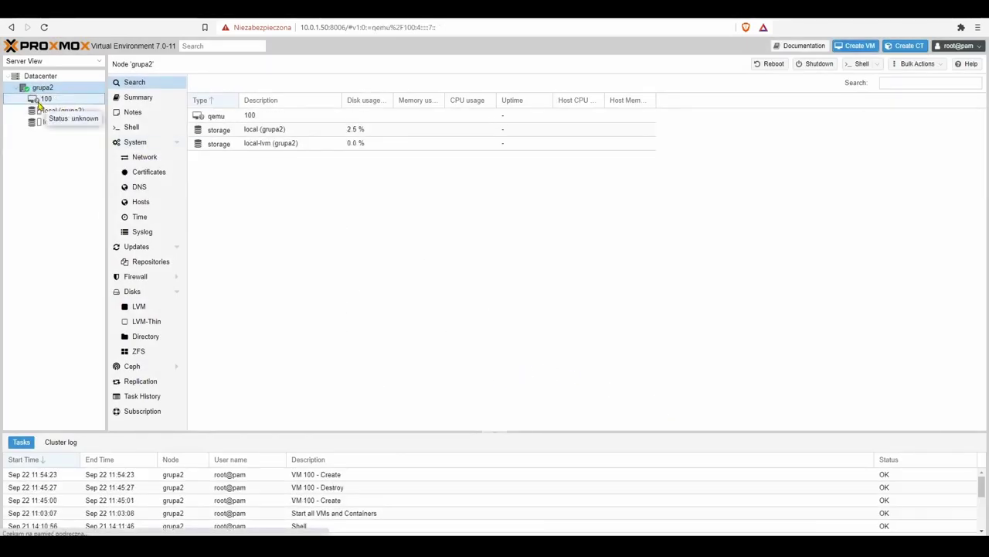
- Open the Hardware page of VM 100 (1maszyna) and start the VM
click(42, 100)
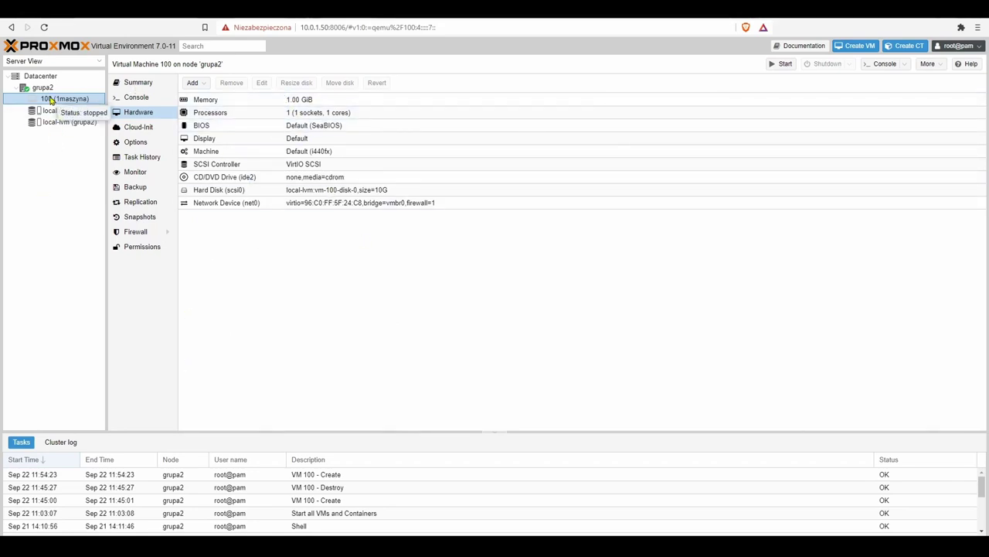
click(783, 65)
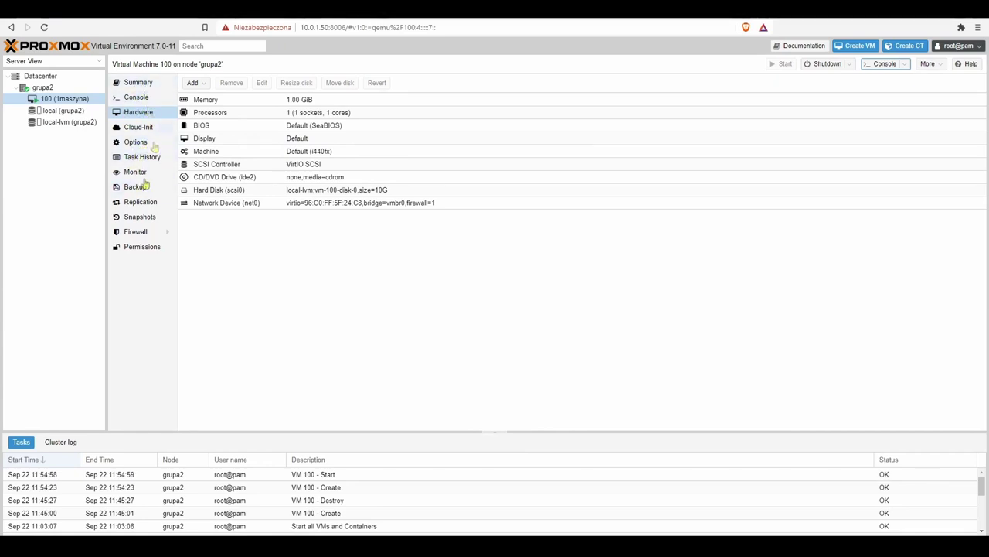
click(321, 126)
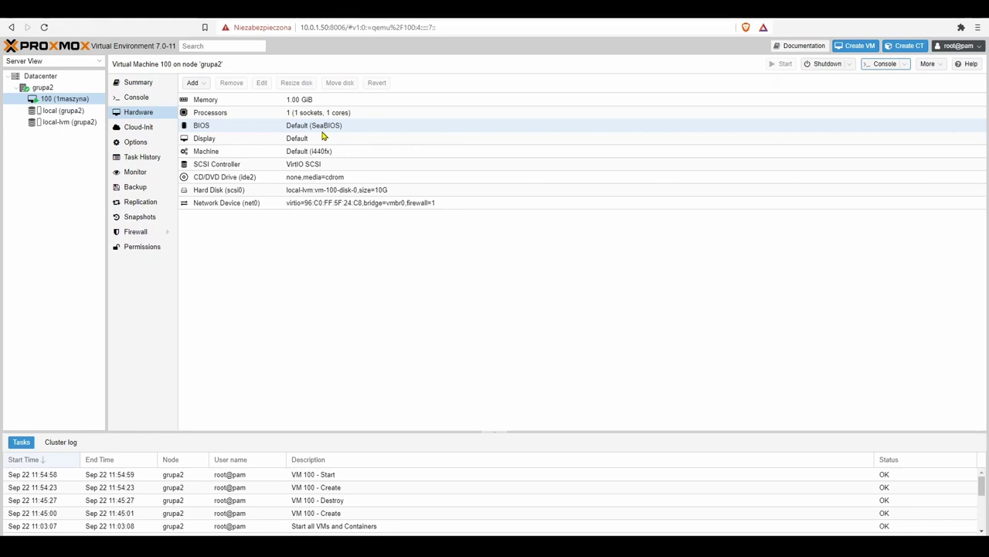
- View VM 100's VNC console, then switch to its Summary page
click(142, 101)
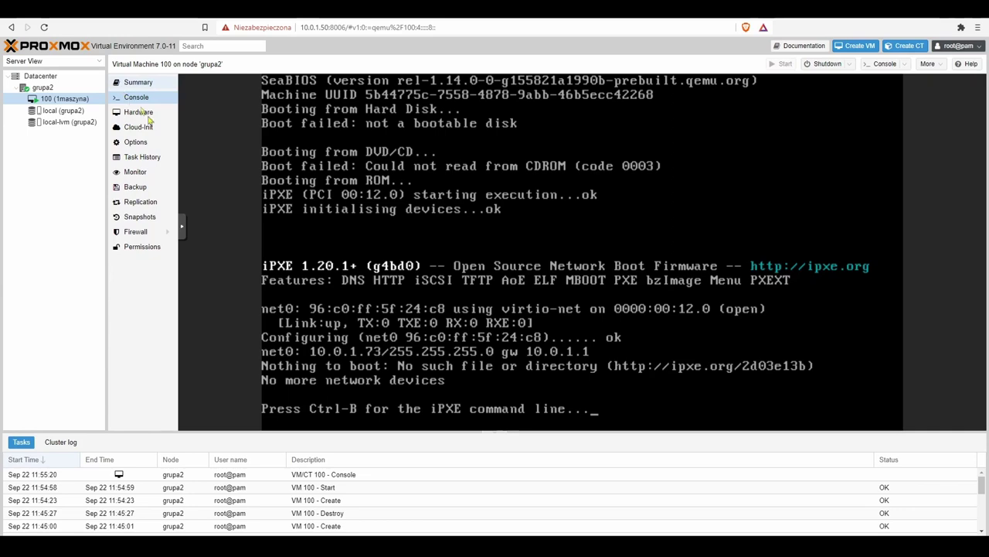
click(135, 85)
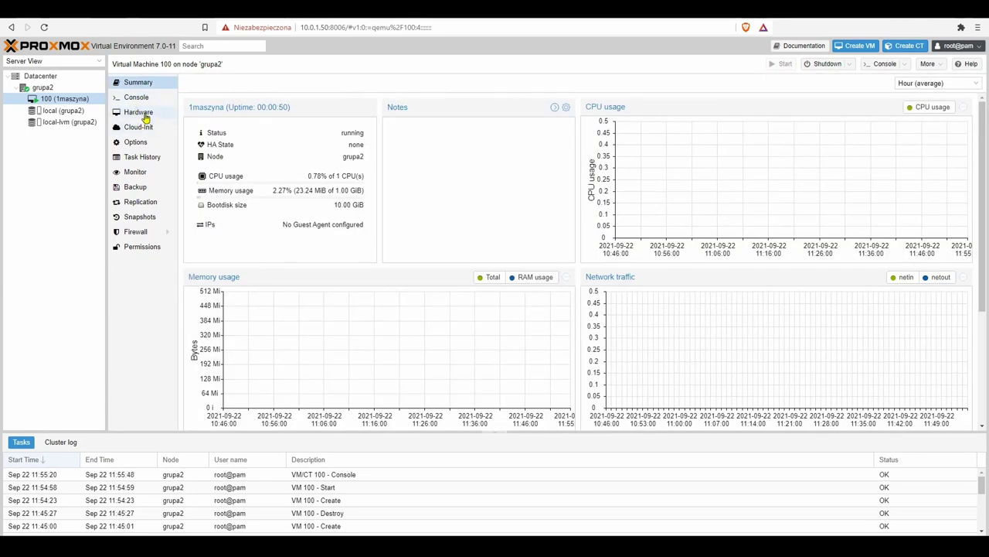
- Check the CD/DVD drive's ISO and physical-drive options, close it unchanged, and view Task History
click(140, 113)
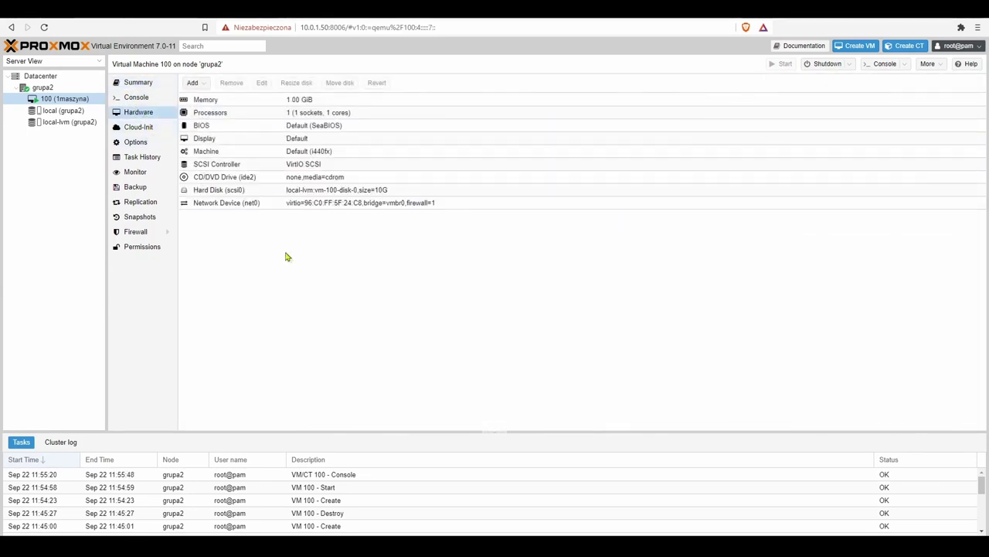
click(217, 179)
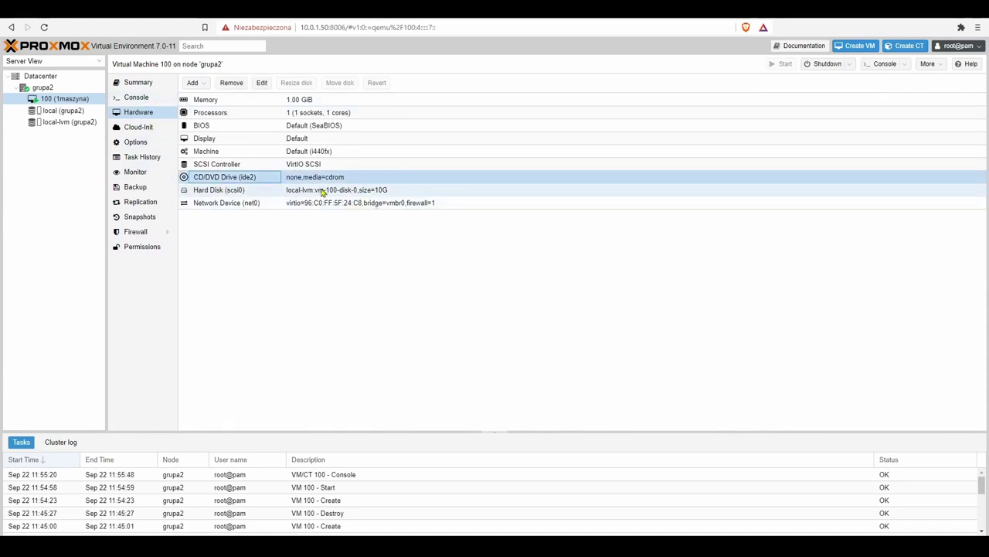
click(261, 86)
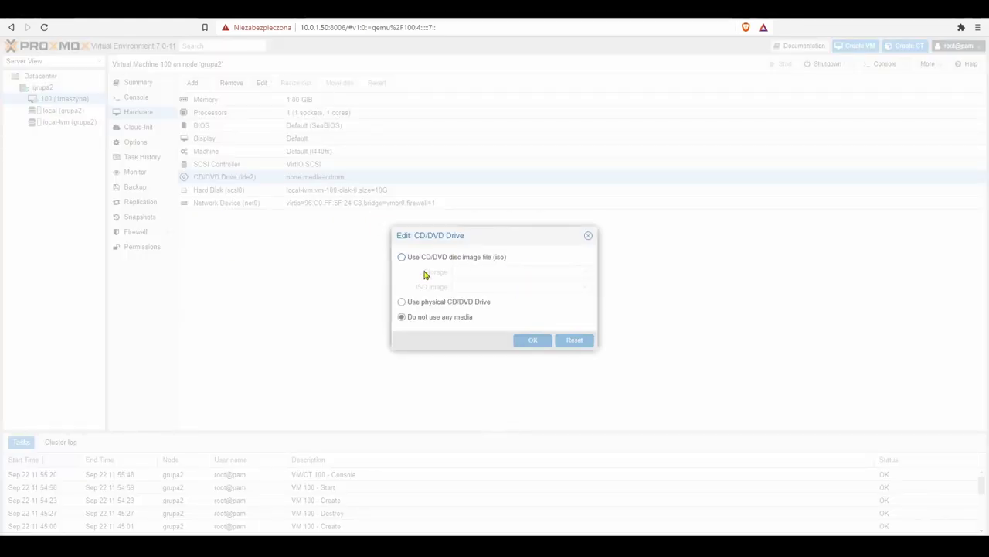
click(454, 260)
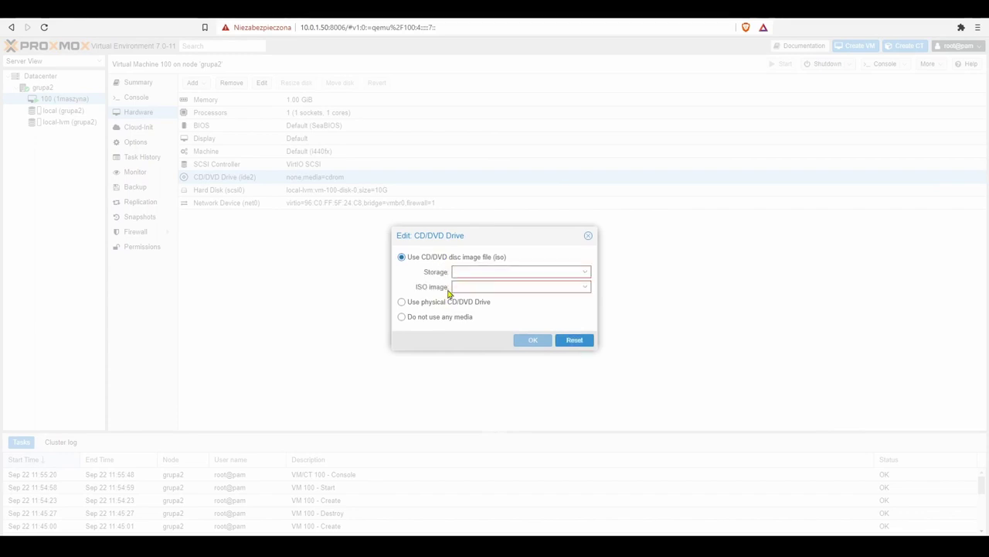
click(447, 303)
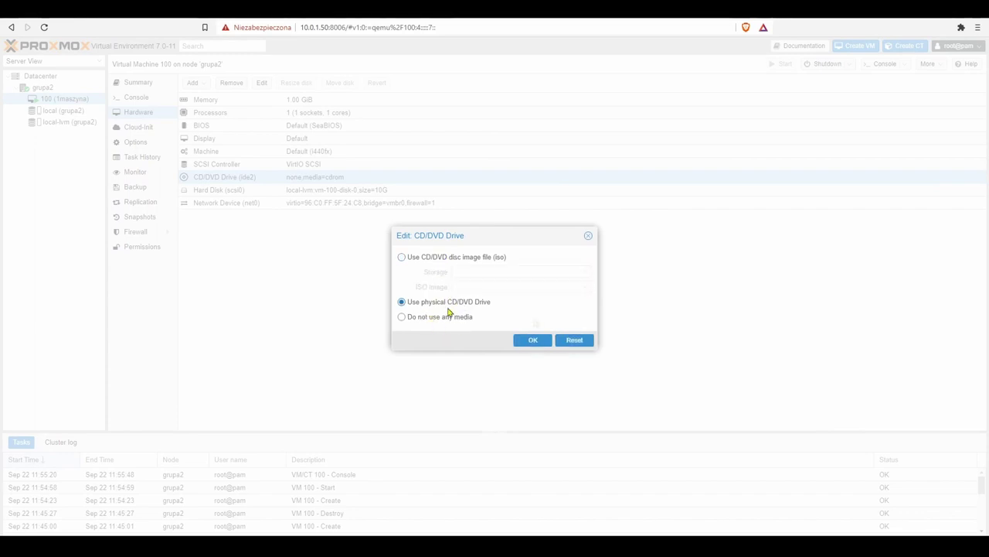
click(589, 235)
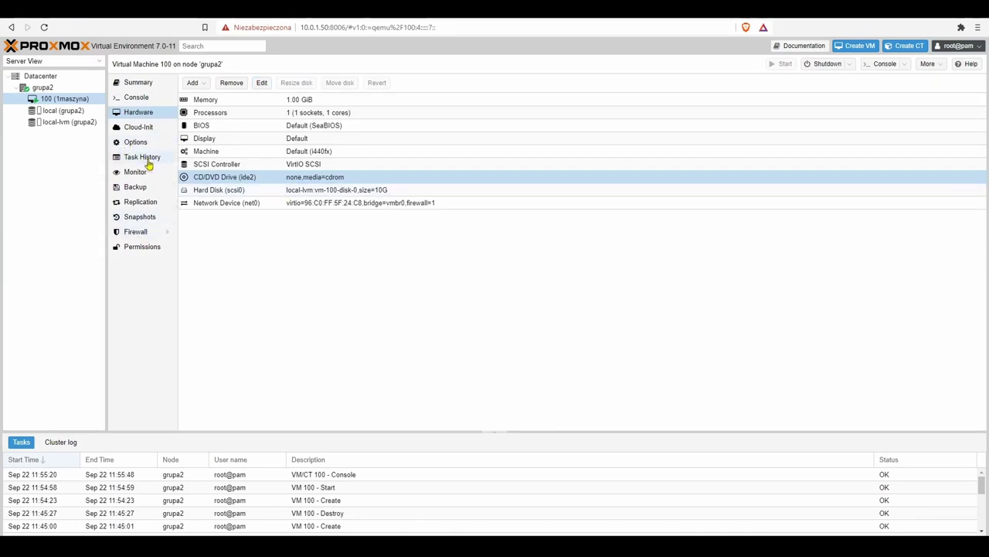
click(147, 158)
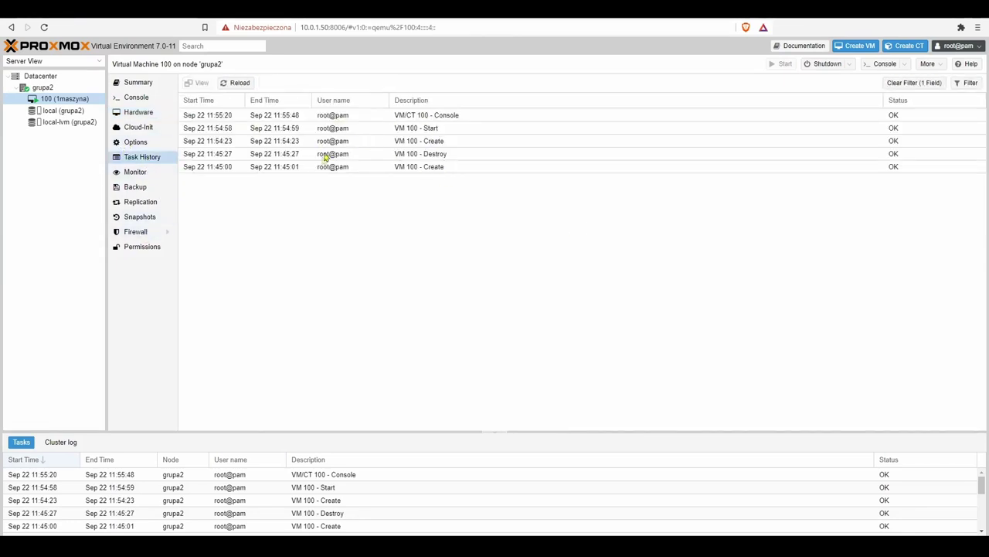
- Go from Snapshots through the grupa2 node back to VM 100's Summary and glance at the Console list
click(139, 219)
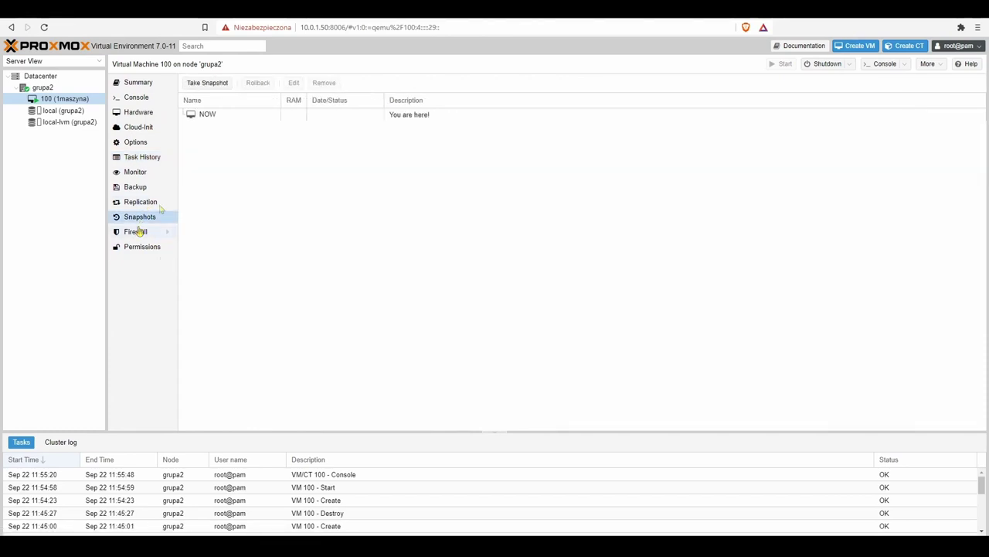
click(43, 88)
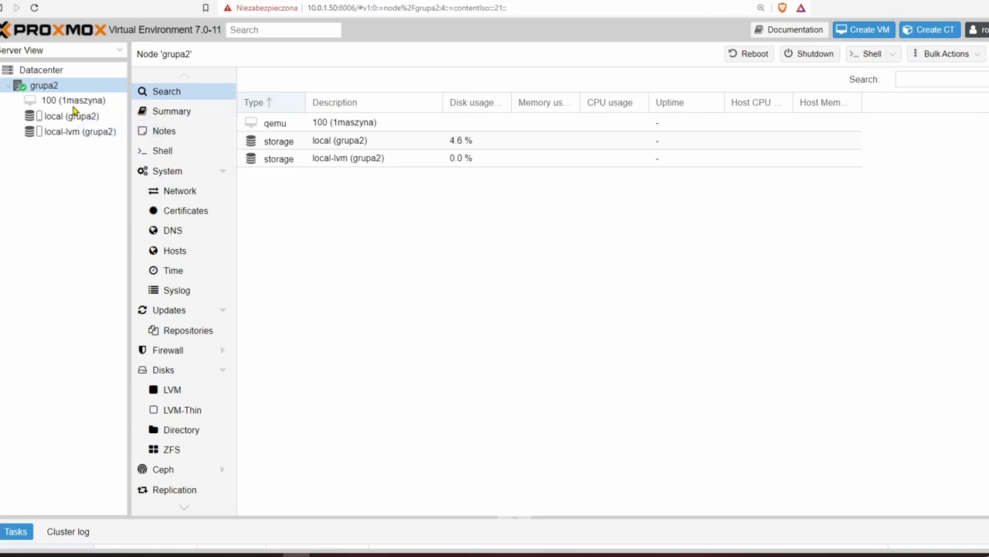
click(84, 105)
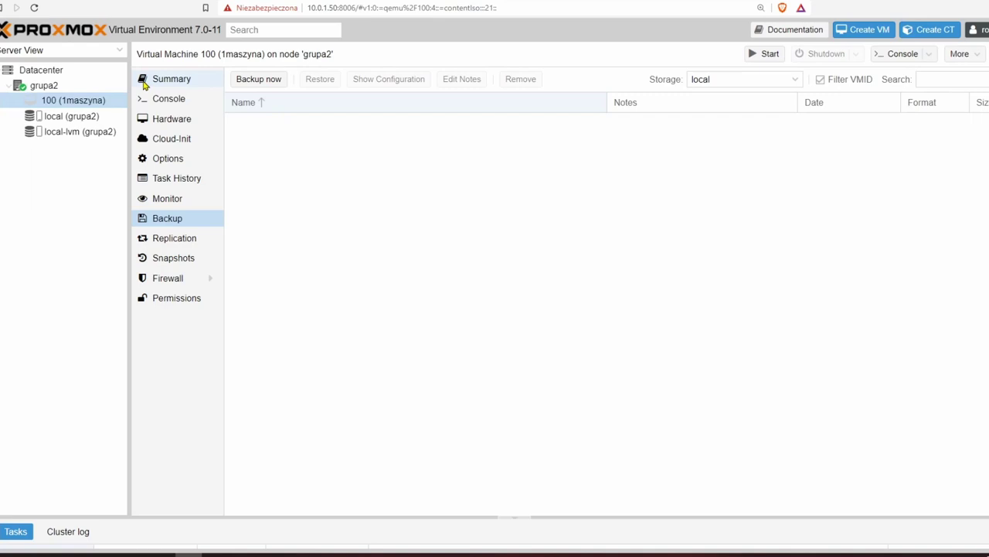
click(178, 80)
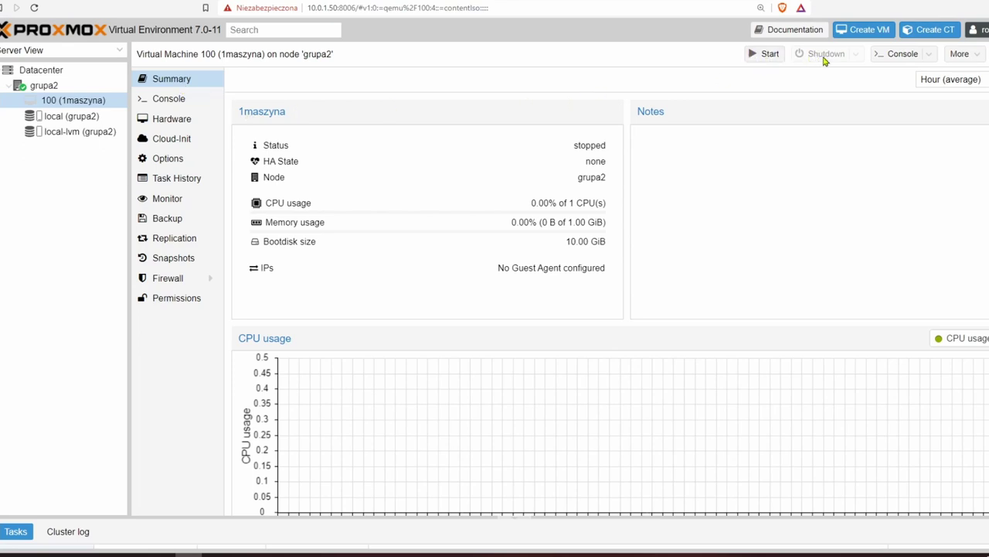
click(928, 53)
click(905, 69)
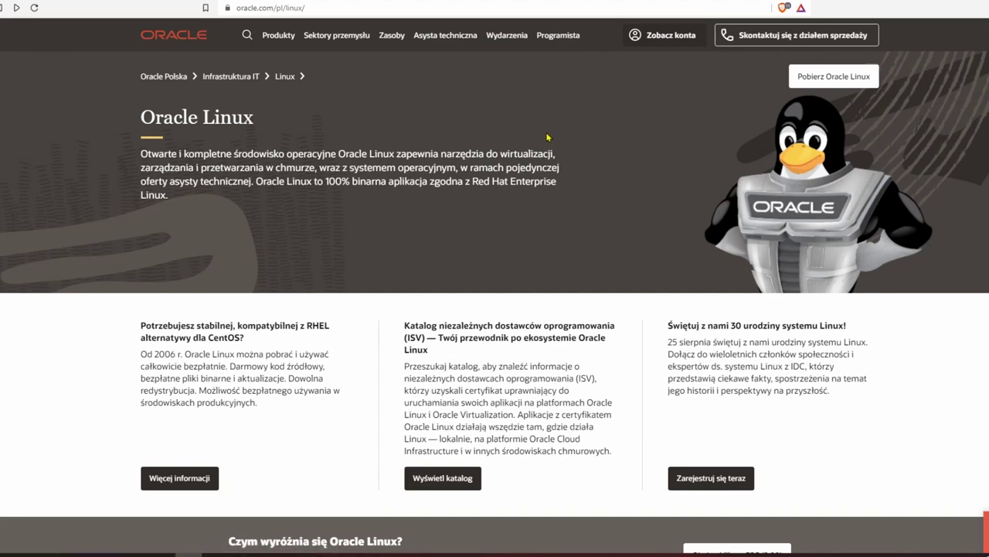
- Highlight the Oracle Linux heading and description paragraph on the oracle.com/pl/linux page
drag(142, 117, 305, 213)
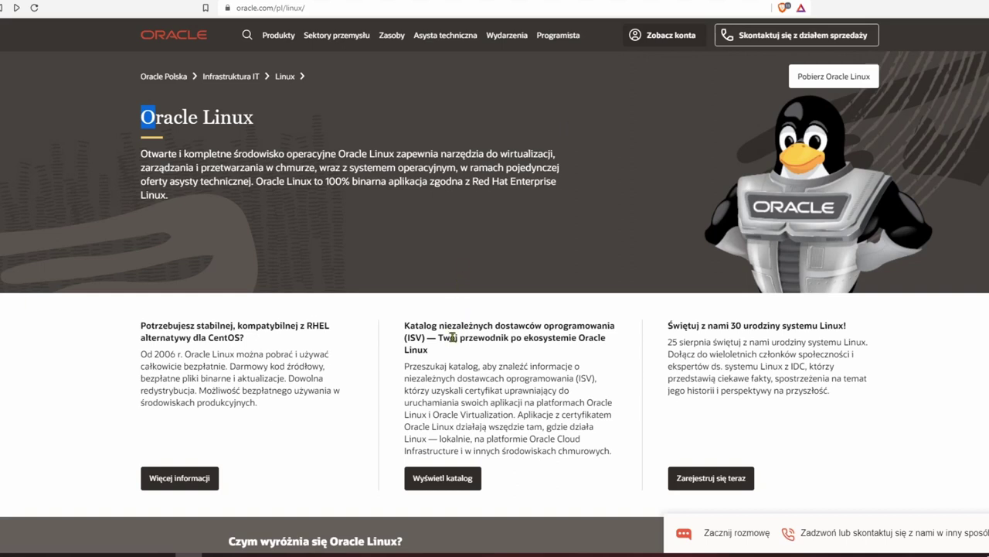
drag(306, 167, 316, 194)
drag(141, 109, 168, 194)
click(215, 132)
drag(141, 109, 168, 195)
click(365, 241)
- Open the Oracle Linux download page and highlight its ISO images entry
click(827, 84)
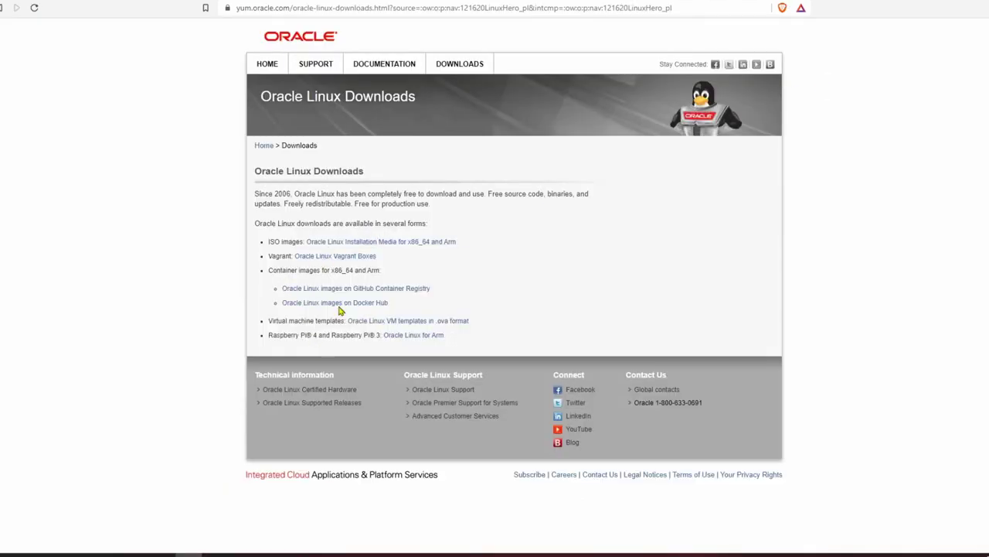
drag(270, 242, 353, 243)
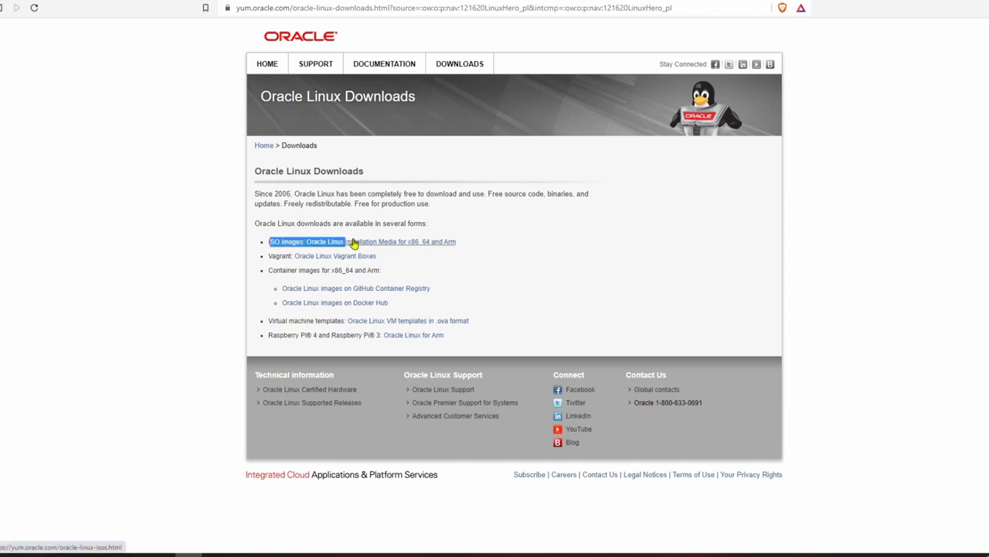
click(390, 223)
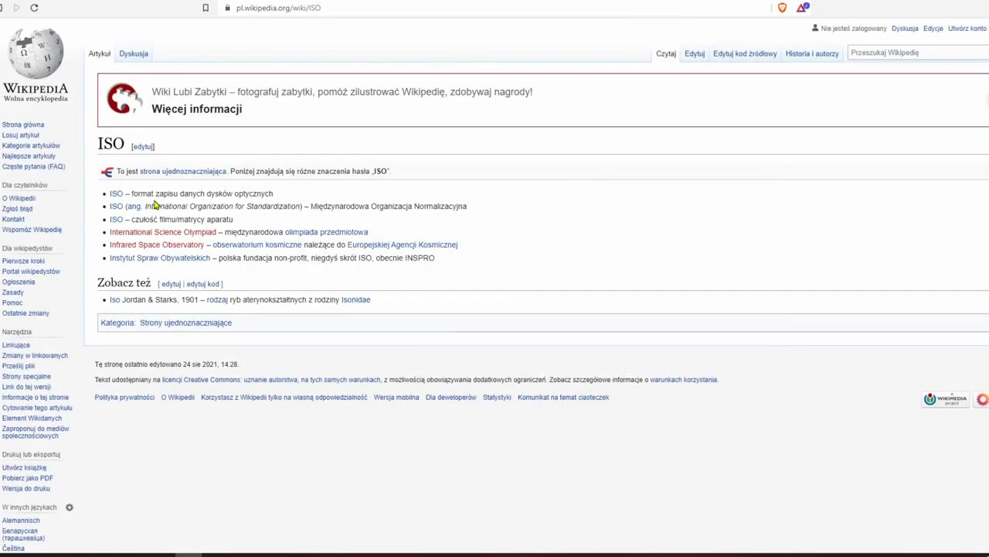
- Read Wikipedia's 'ISO (obraz)' disc-image article, then go back to the Oracle Linux Downloads tab
drag(133, 194, 277, 193)
click(280, 190)
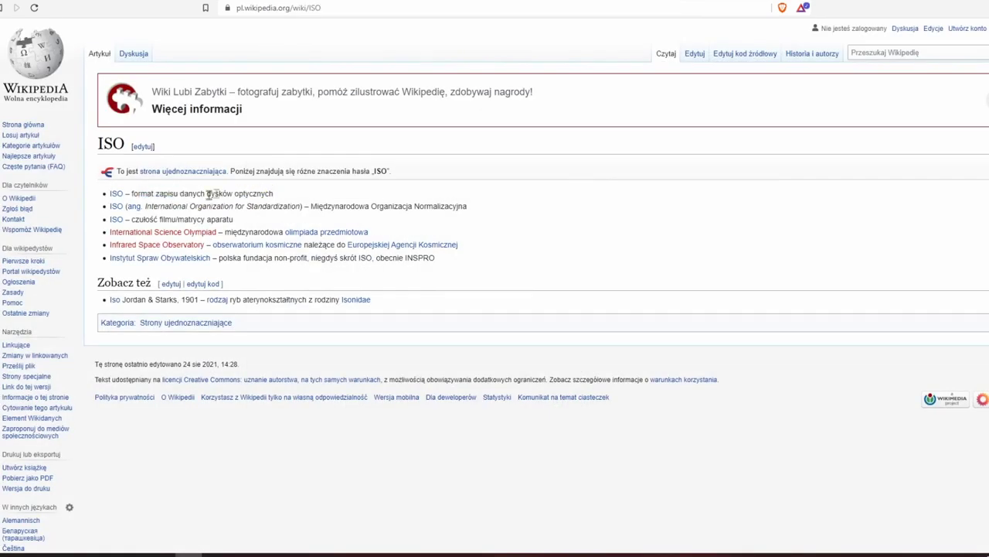
click(116, 194)
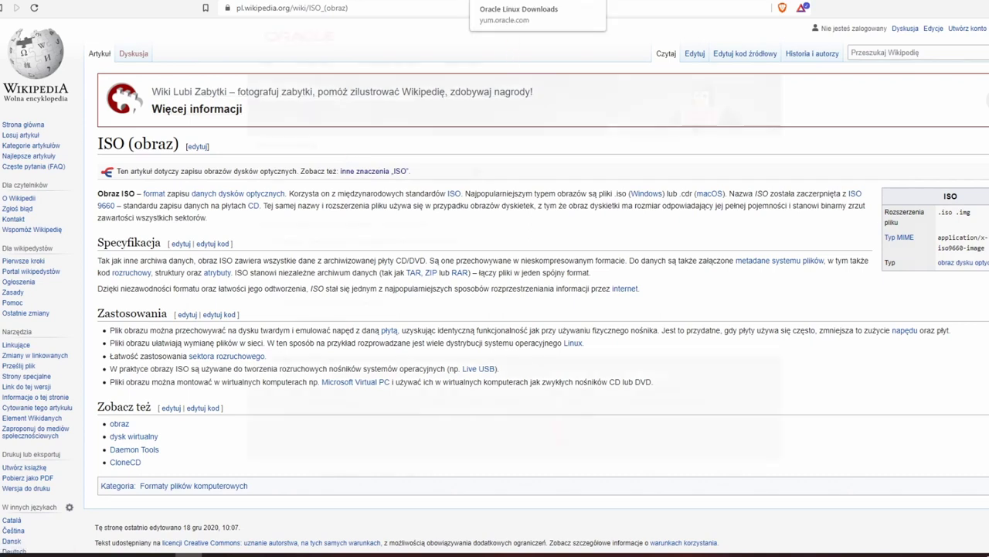
click(526, 2)
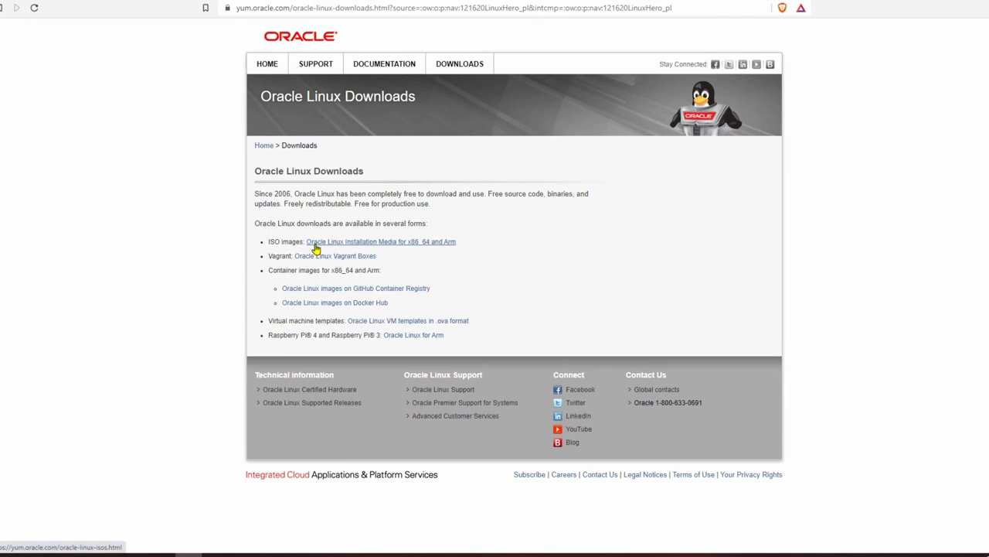
- Open the Oracle Linux installation media page and look over its x86_64 ISO table
click(325, 243)
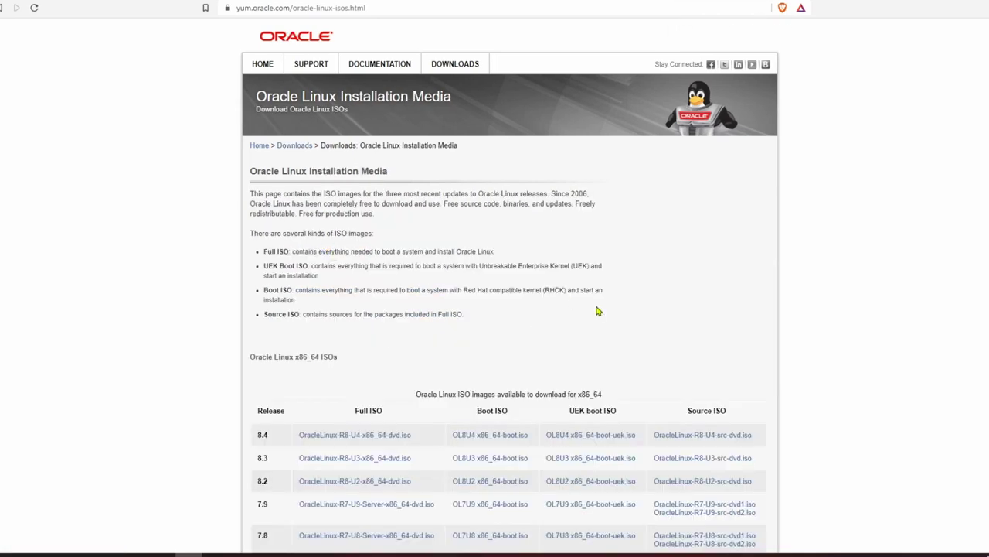
ctrl+scroll(596, 309, up, 3)
scroll(596, 310, down, 5)
scroll(463, 398, down, 4)
scroll(277, 448, up, 3)
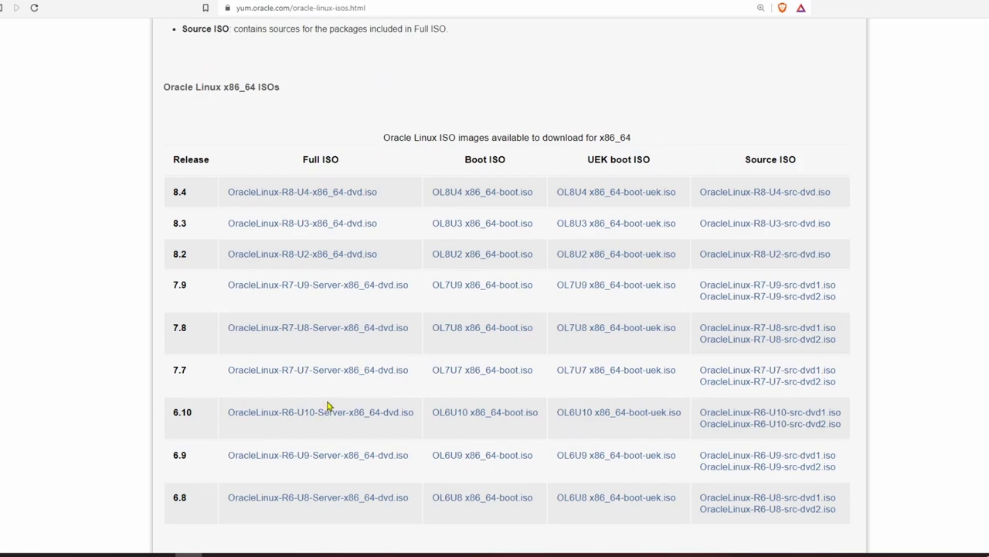
scroll(327, 407, down, 3)
scroll(480, 444, up, 3)
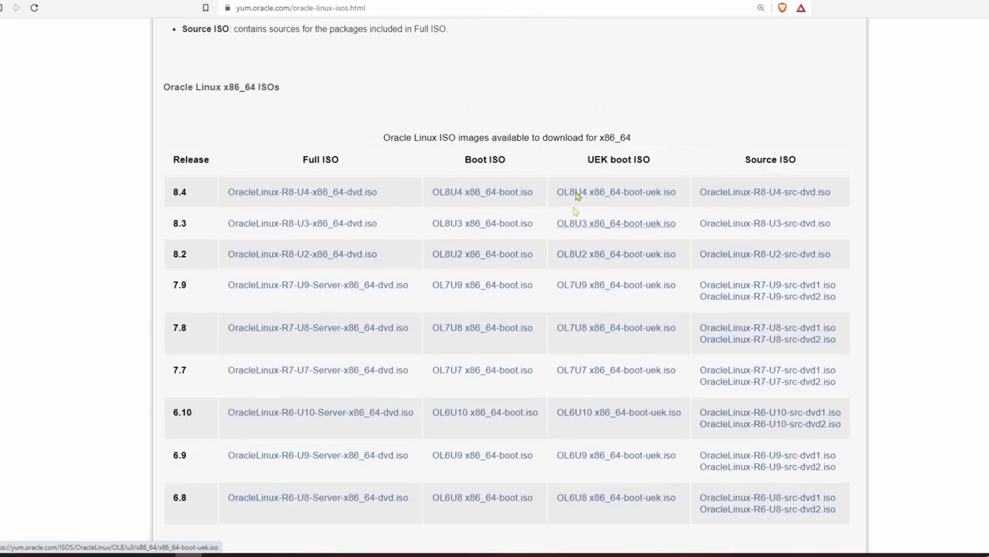
drag(610, 137, 639, 137)
click(304, 183)
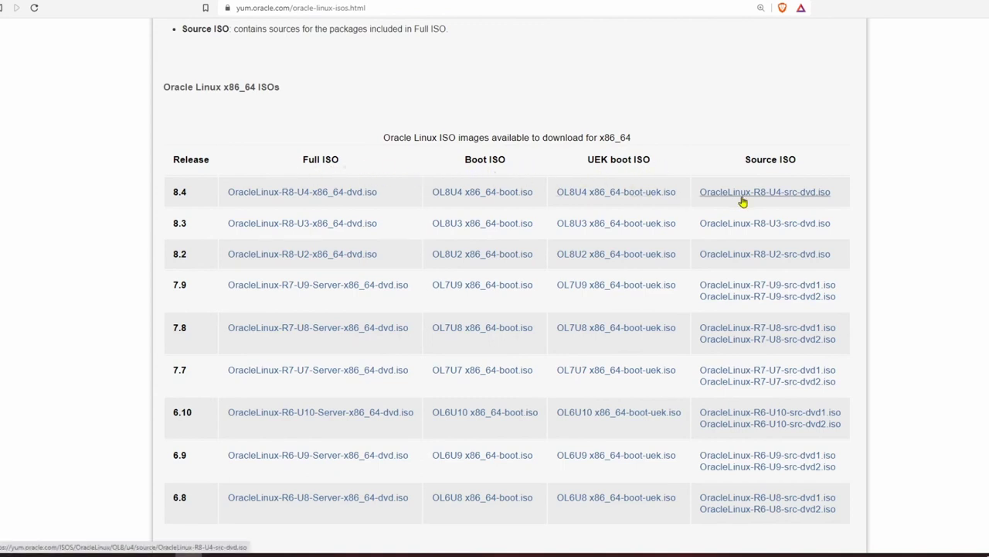
- Start downloading the 8.4 Boot ISO, OL8U4 x86_64-boot.iso
drag(422, 196, 539, 199)
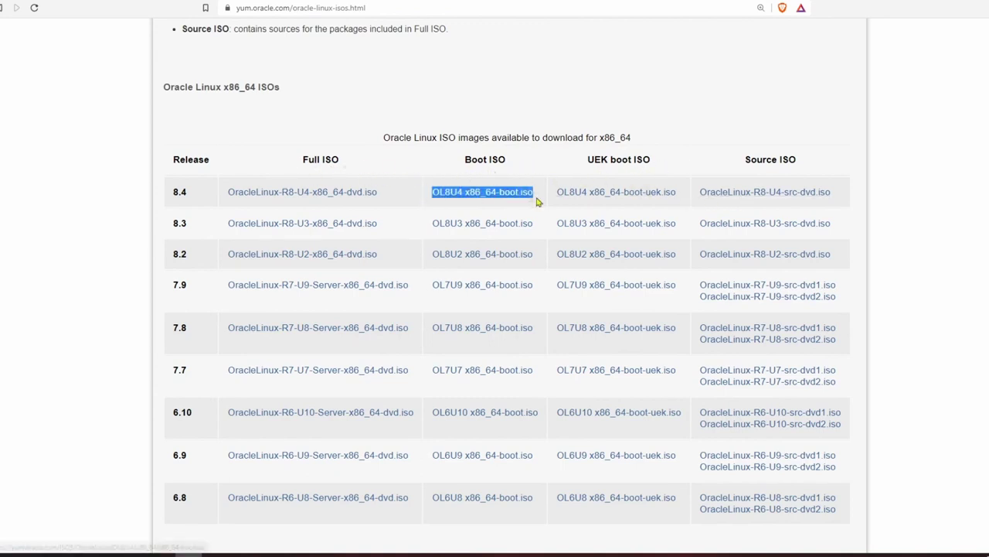
click(535, 160)
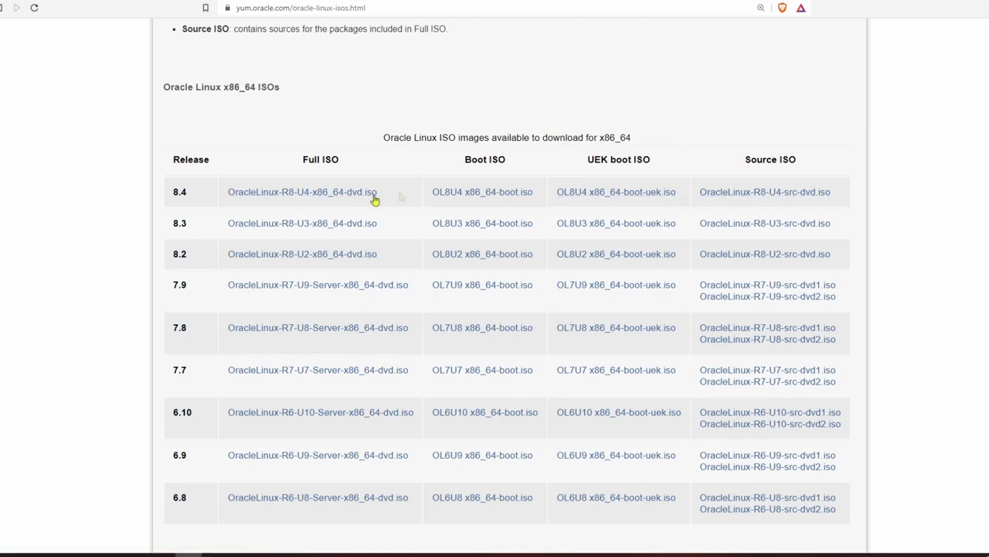
drag(548, 196, 407, 205)
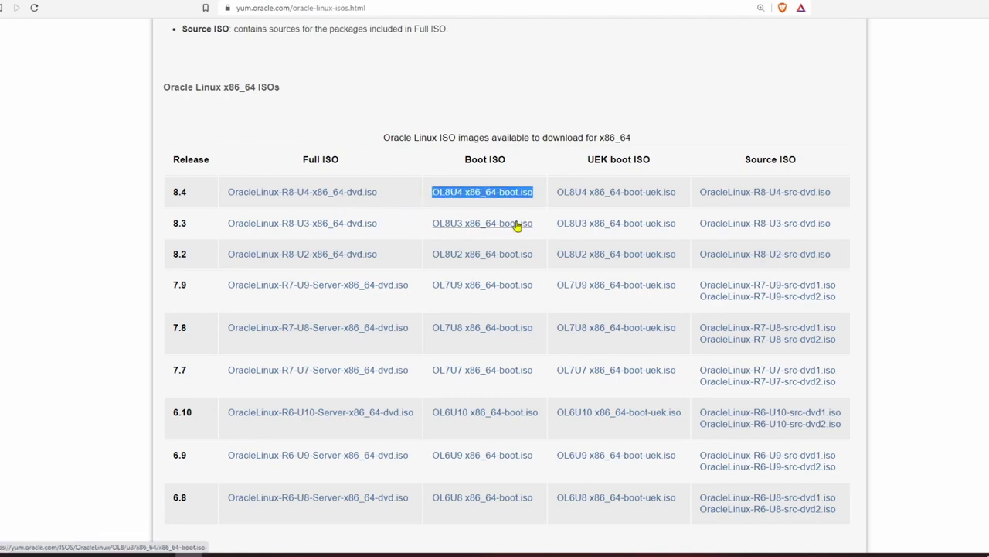
click(481, 198)
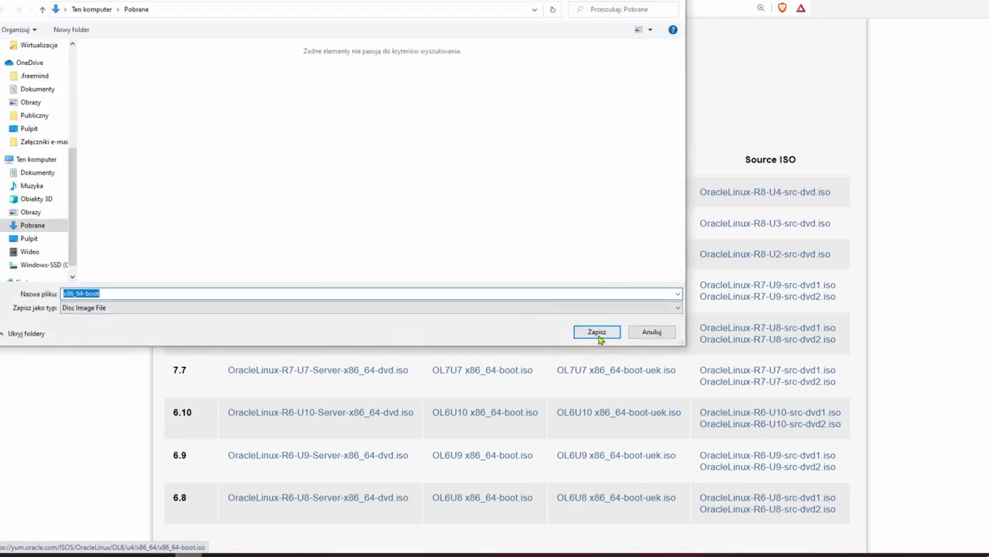
- Save x86_64-boot into Pobrane, confirm its 704 MB size, then return to Proxmox
click(596, 334)
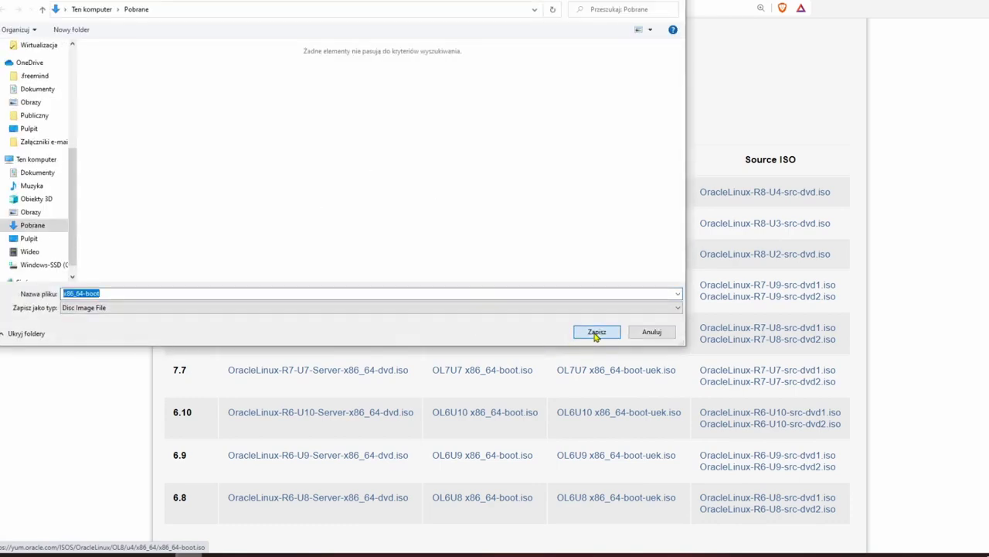
click(35, 534)
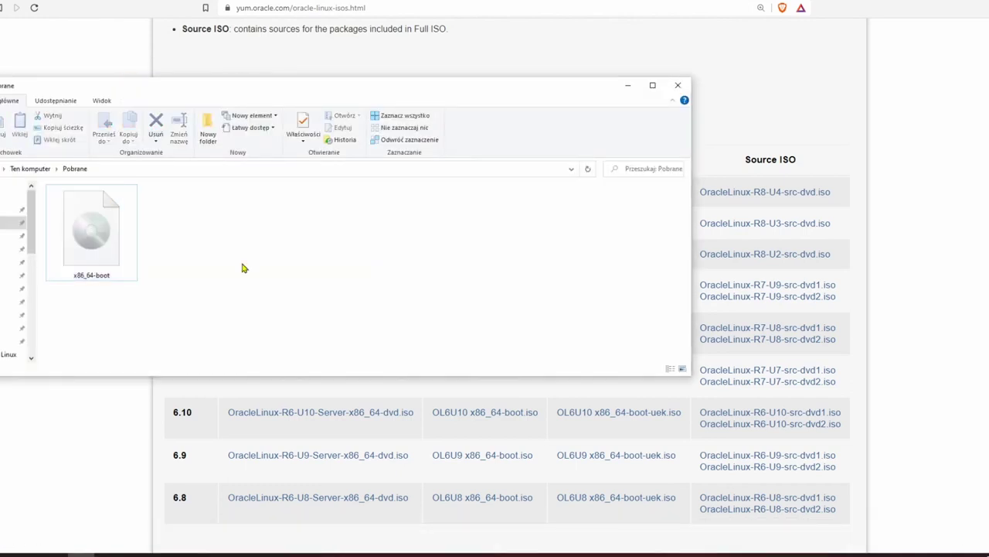
click(91, 228)
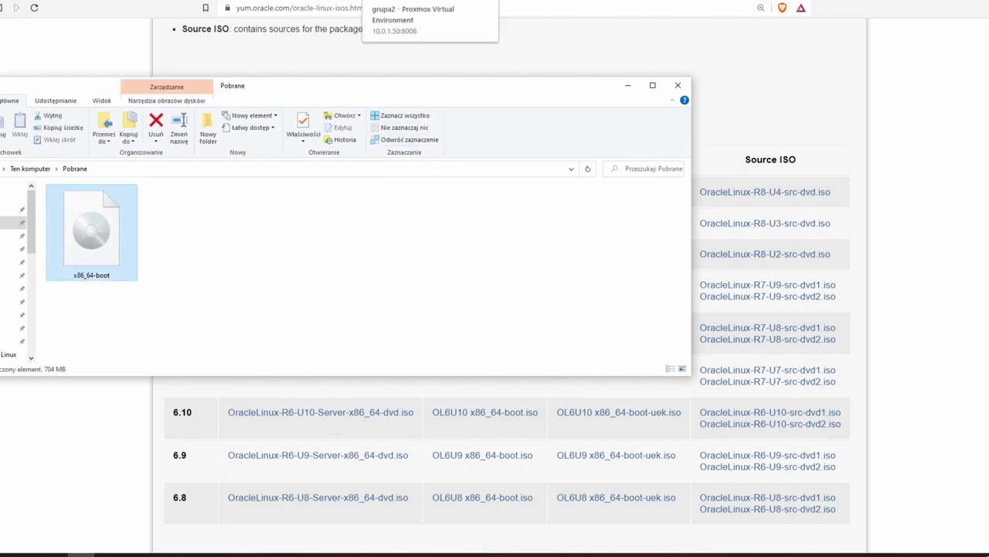
click(402, 1)
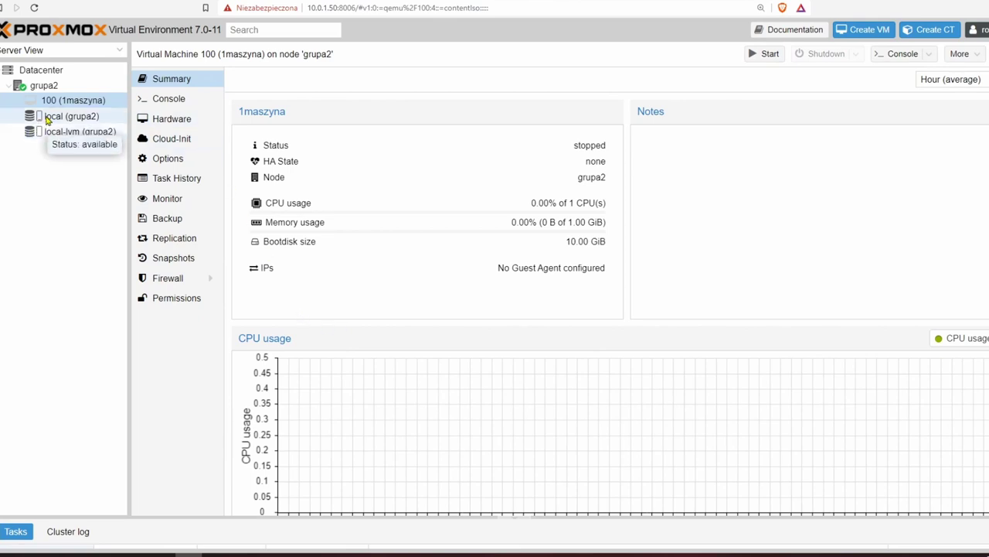
- Open the ISO upload form for grupa2's local storage with ISO image content, then cancel the x86_64-boot file choice
click(46, 117)
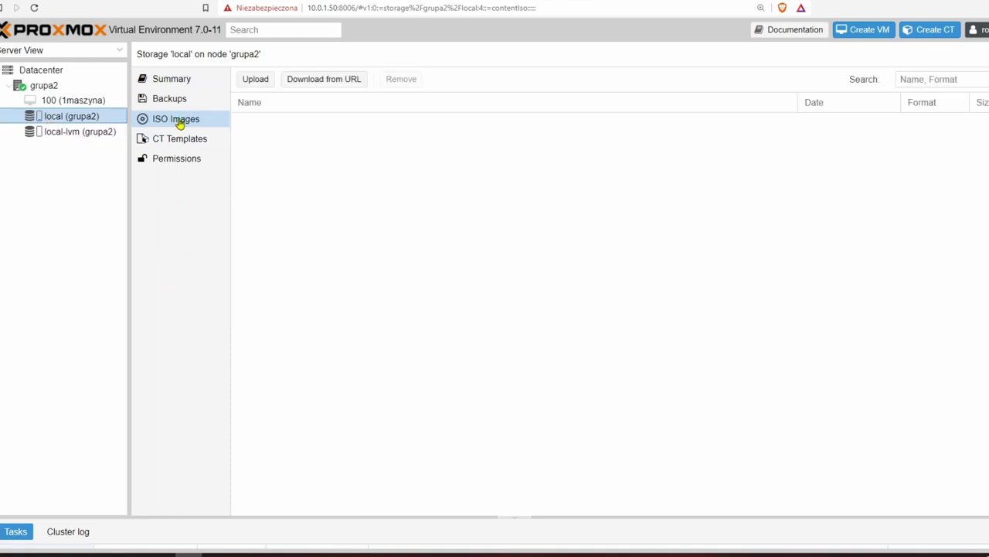
click(252, 81)
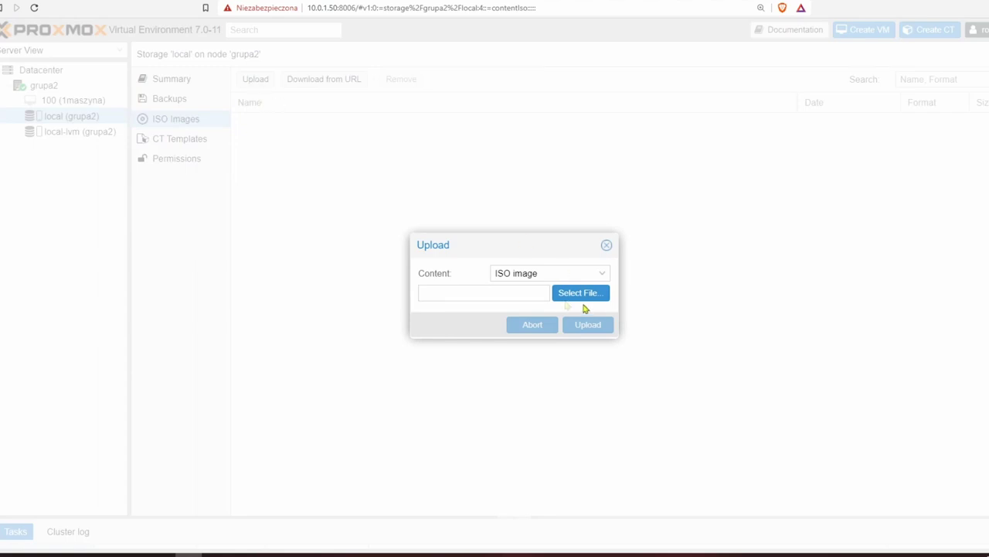
click(525, 274)
click(510, 291)
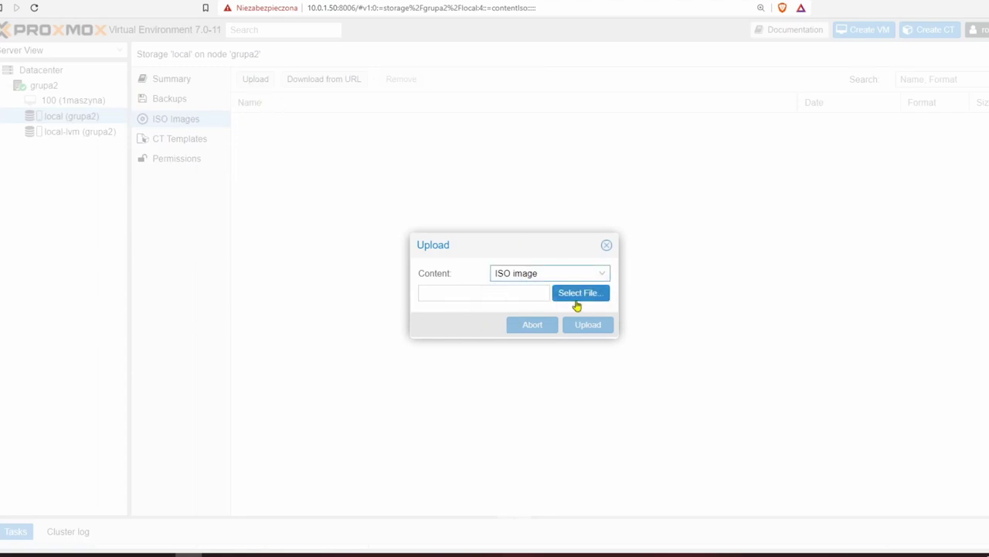
click(587, 299)
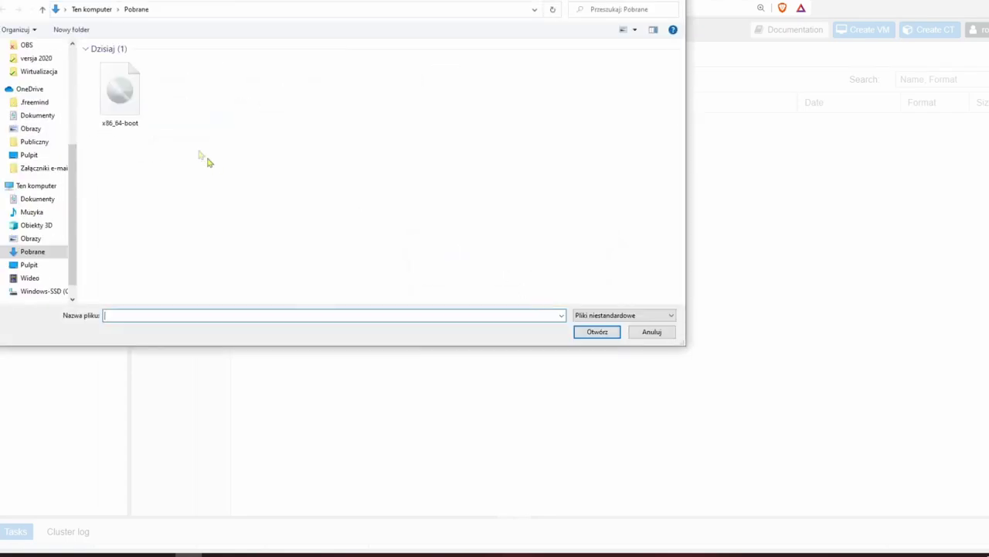
click(134, 96)
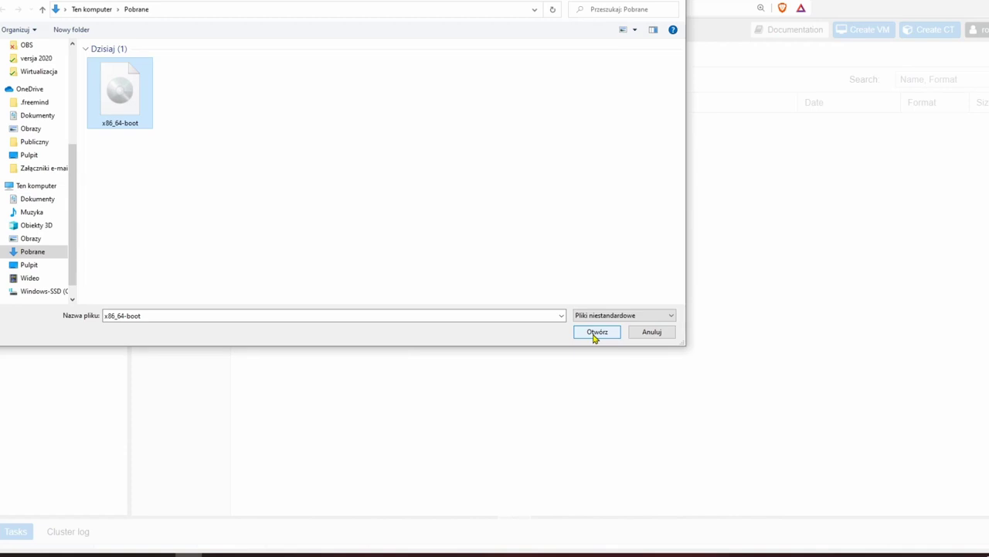
click(661, 333)
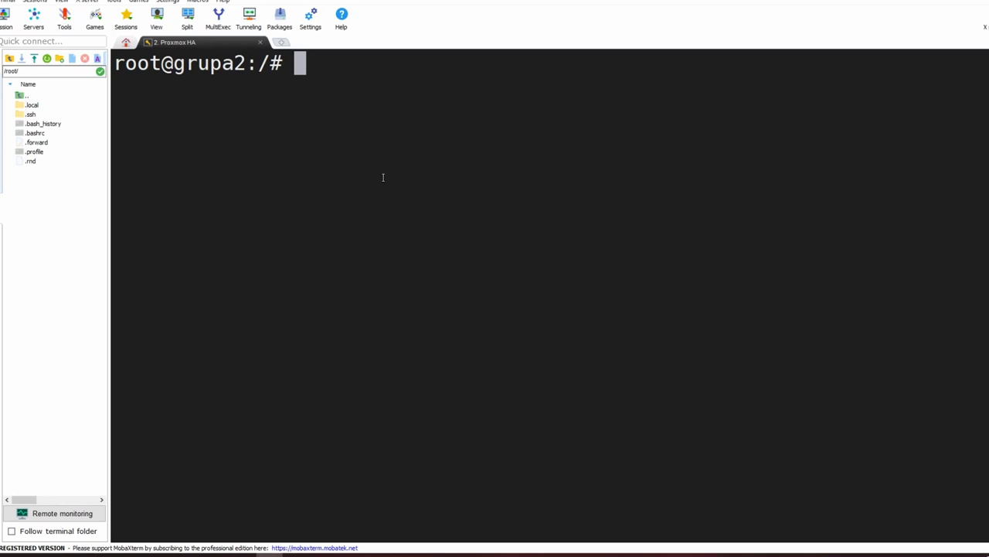
- Change the terminal directory to /var/lib/vz/template/iso/ using Tab completion
text(/v)
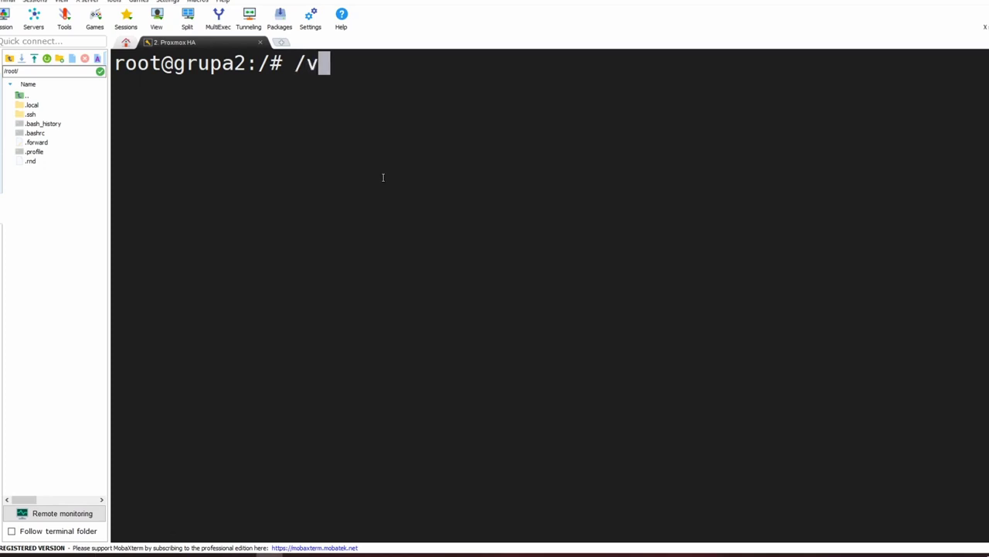
text(ar/lib/)
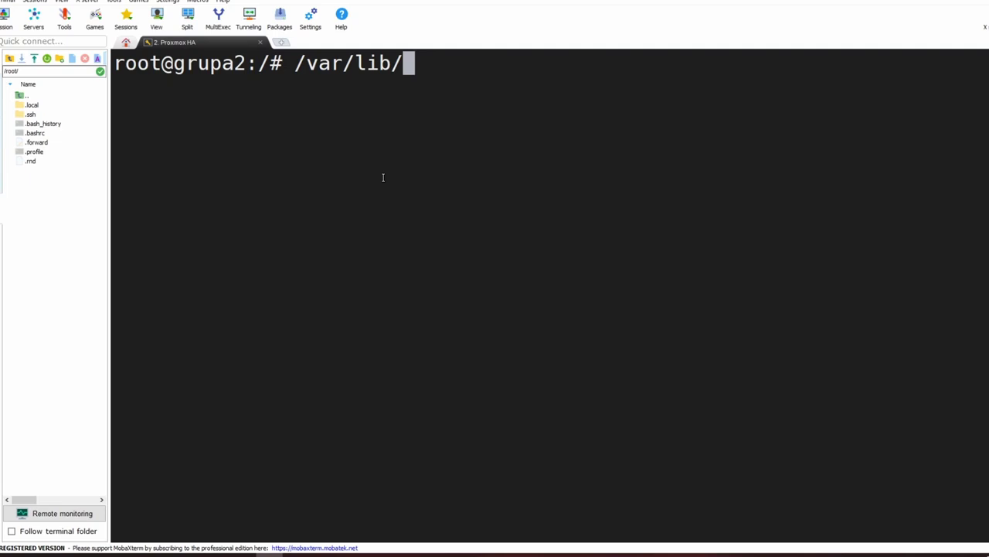
text(vz)
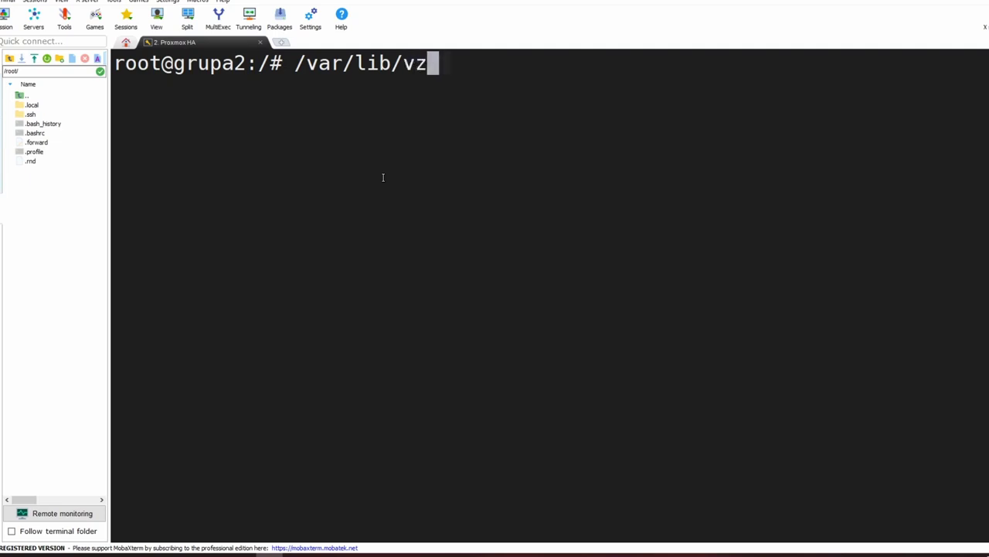
text(/te)
key(Tab)
text(i)
key(Tab)
key(Left)
key(Left)
key(Left)
key(Left)
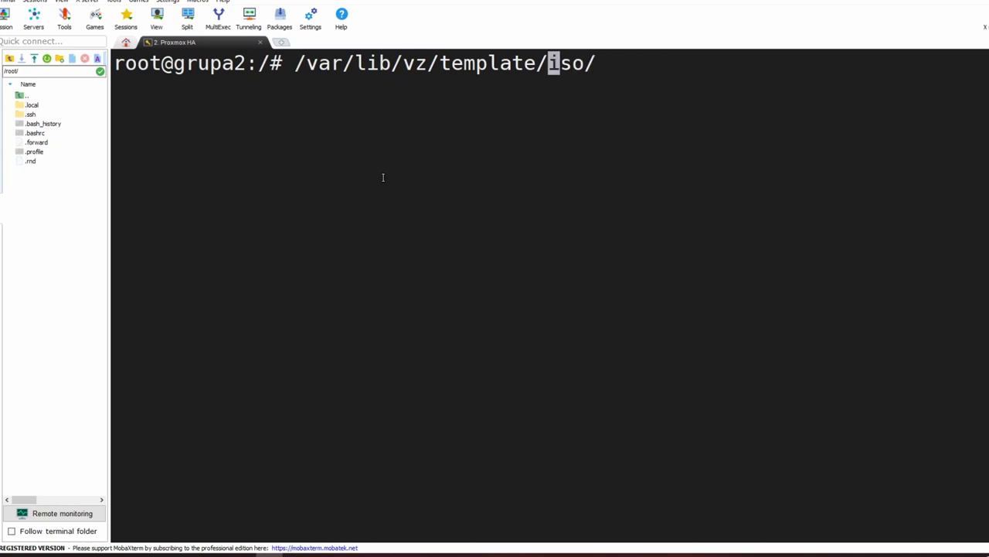
key(Left)
key(Left)
key(Left)
key(Left)
key(Left)
key(Left)
key(Left)
key(Left)
key(Left)
key(Left)
key(Left)
key(Left)
key(Left)
key(Left)
key(Left)
key(Left)
key(Left)
key(Left)
key(Left)
key(Left)
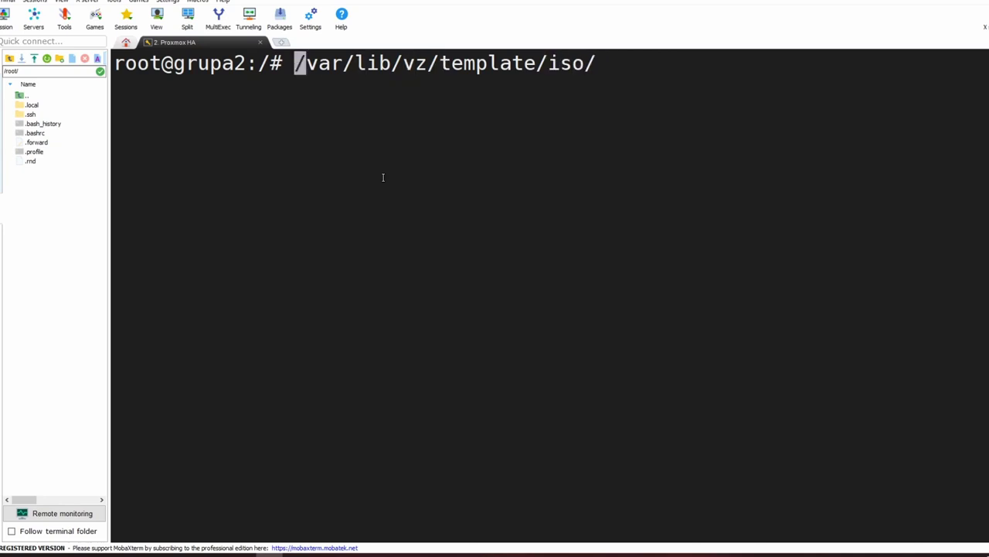
text(cd)
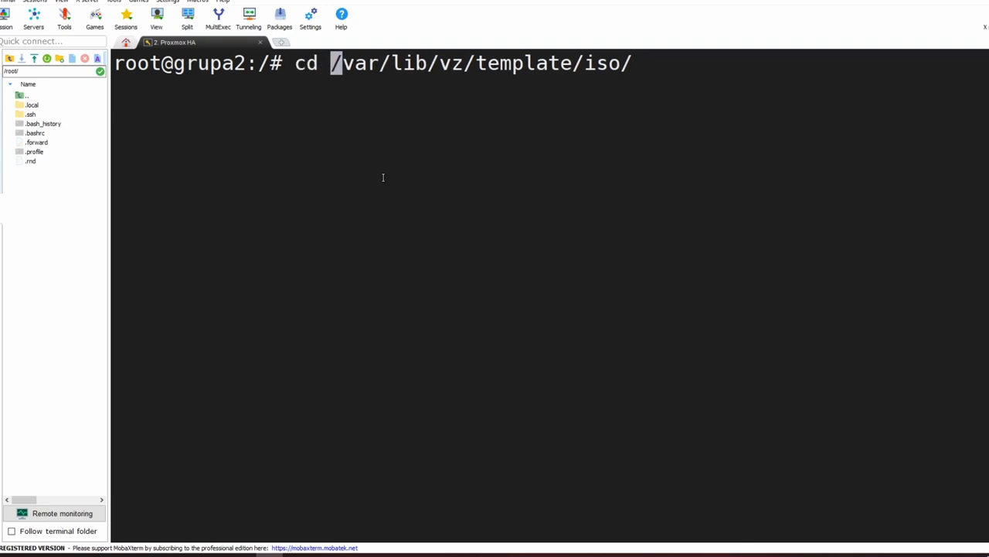
key(Return)
- List the iso folder as empty and point the SFTP file browser at the same path
text(ls)
key(Return)
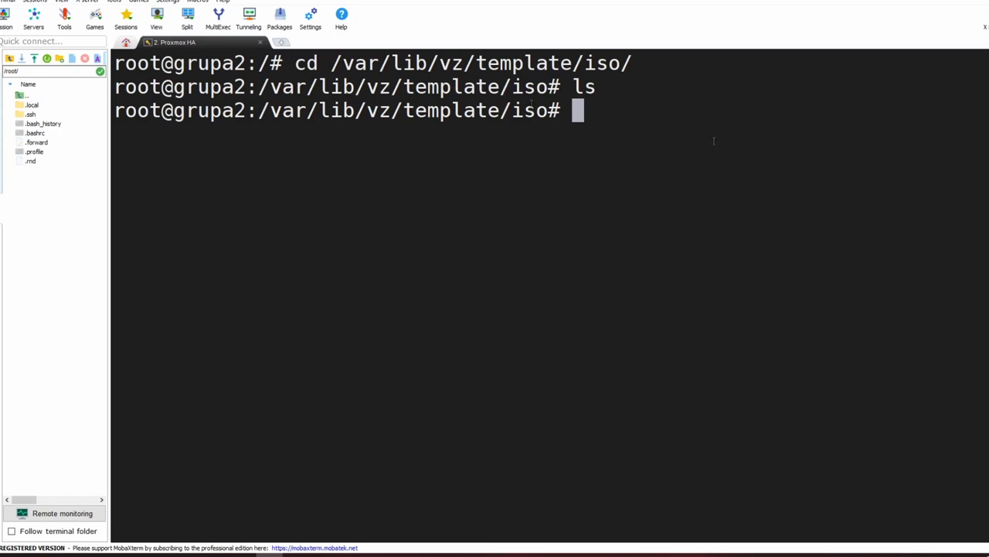
double_click(12, 72)
text(/var/lib/vz/template/iso/)
key(Return)
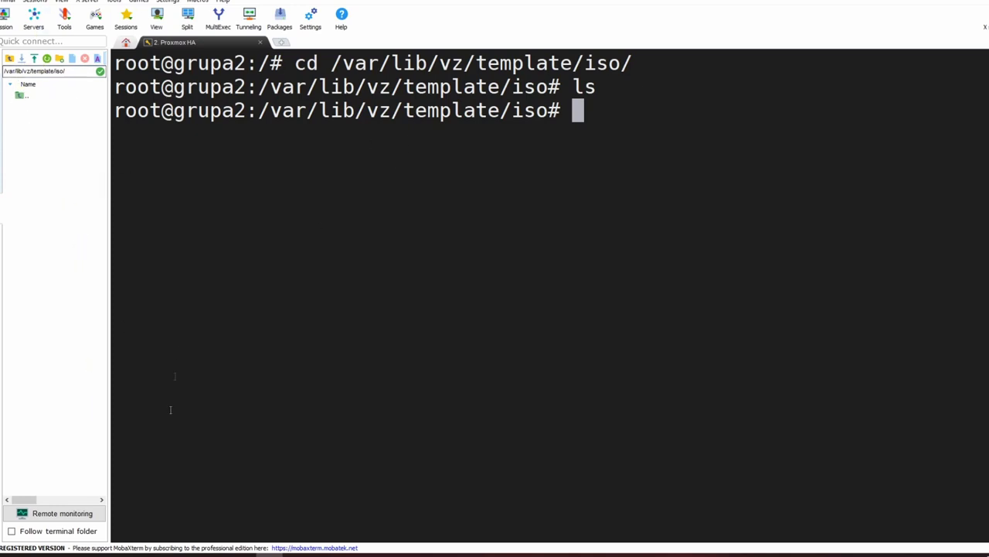
- Drag x86_64-boot from Pobrane onto MobaXterm's SFTP panel to upload it into the iso folder
click(77, 553)
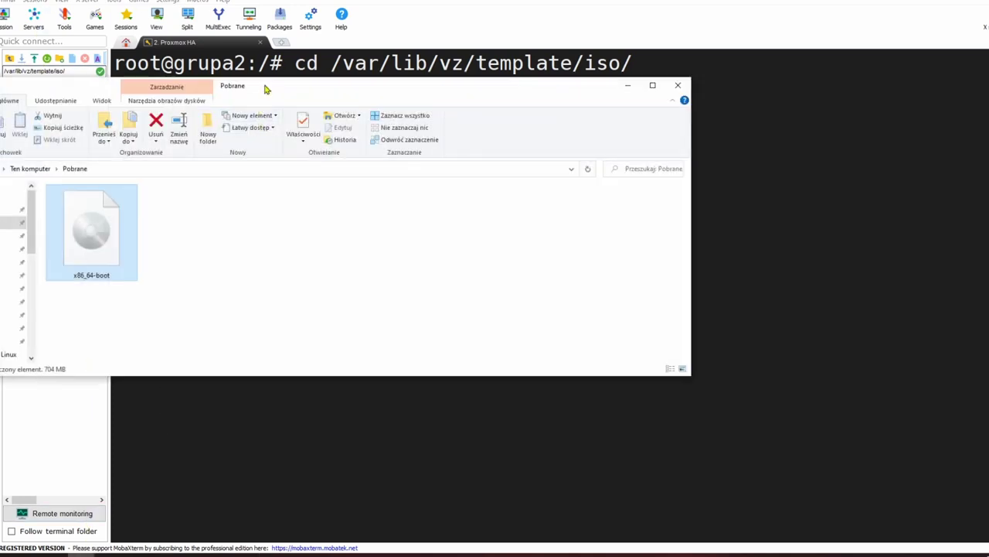
drag(265, 89, 629, 39)
drag(460, 193, 62, 171)
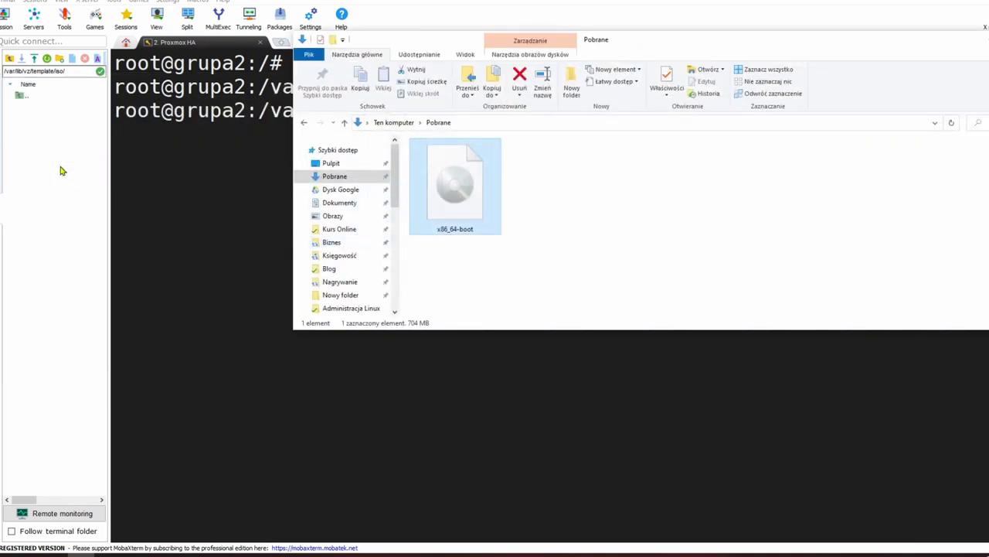
click(70, 227)
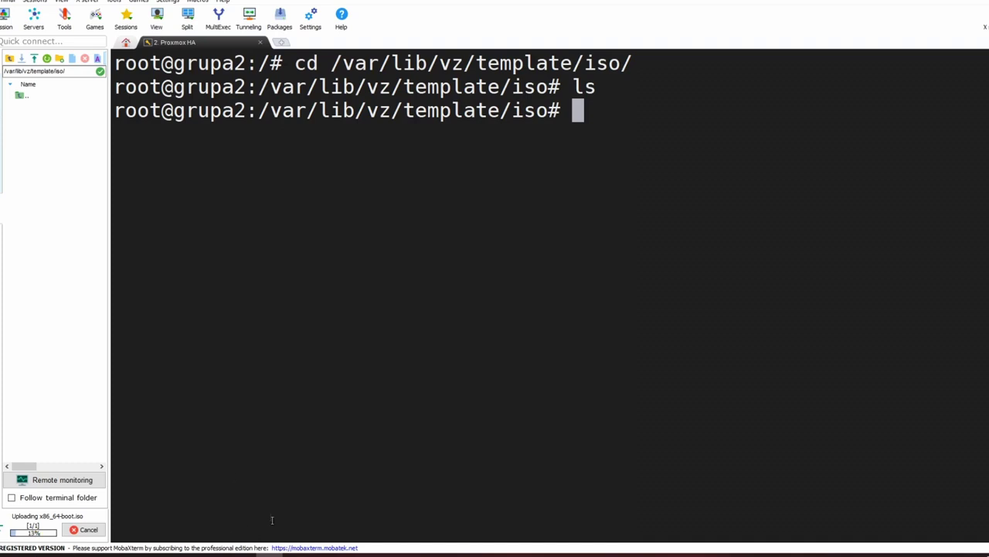
mouse_move(189, 554)
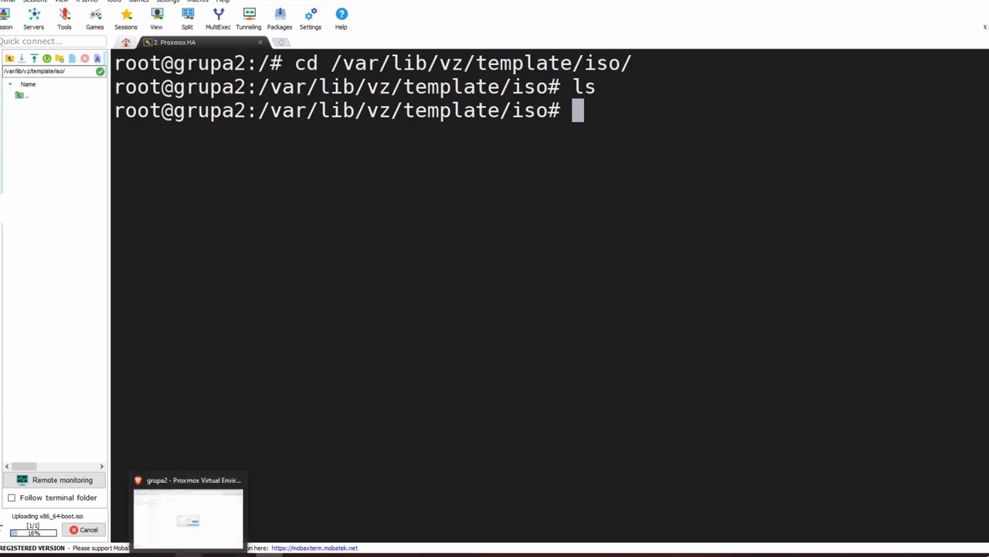
- Close Proxmox's ISO upload form, then return to MobaXterm as the upload reaches 45%
click(188, 514)
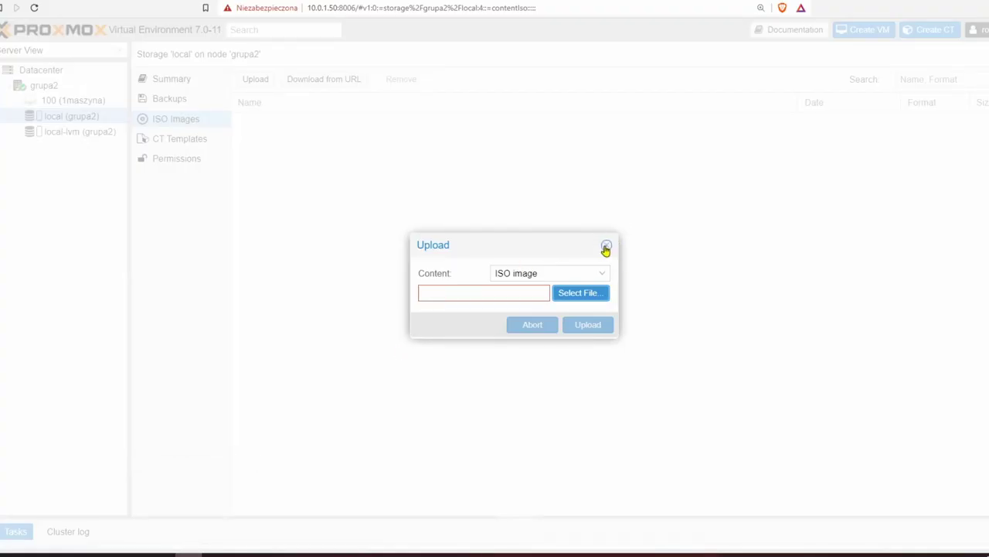
click(607, 245)
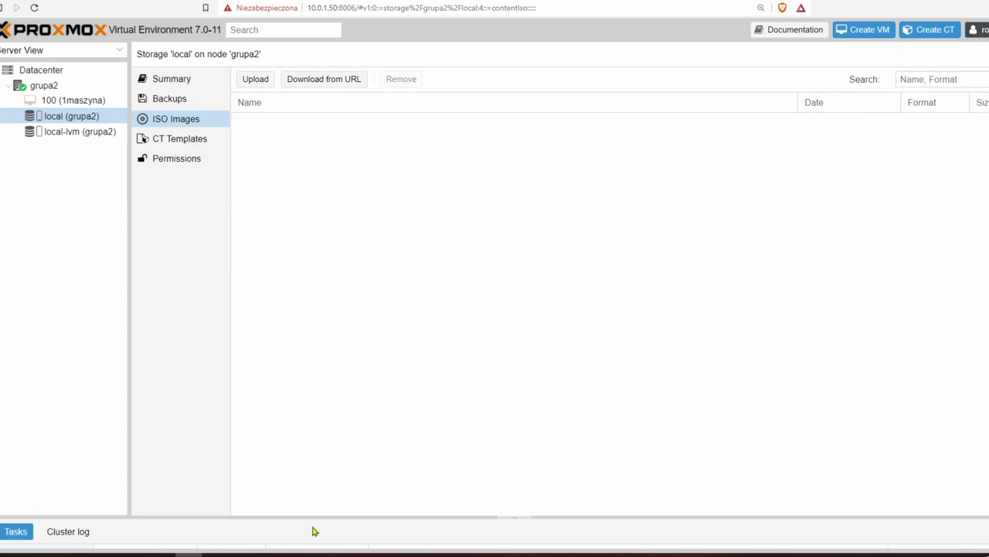
mouse_move(270, 553)
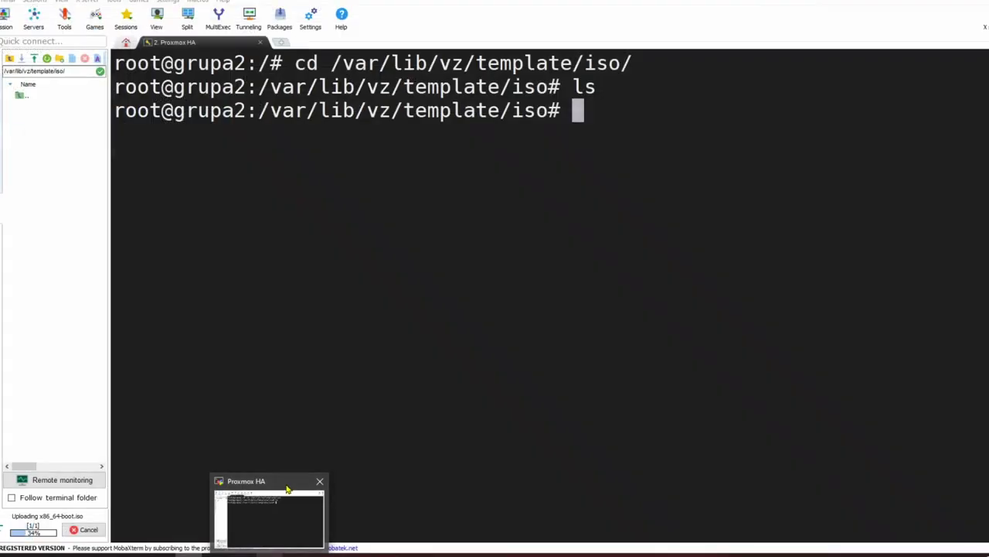
click(287, 489)
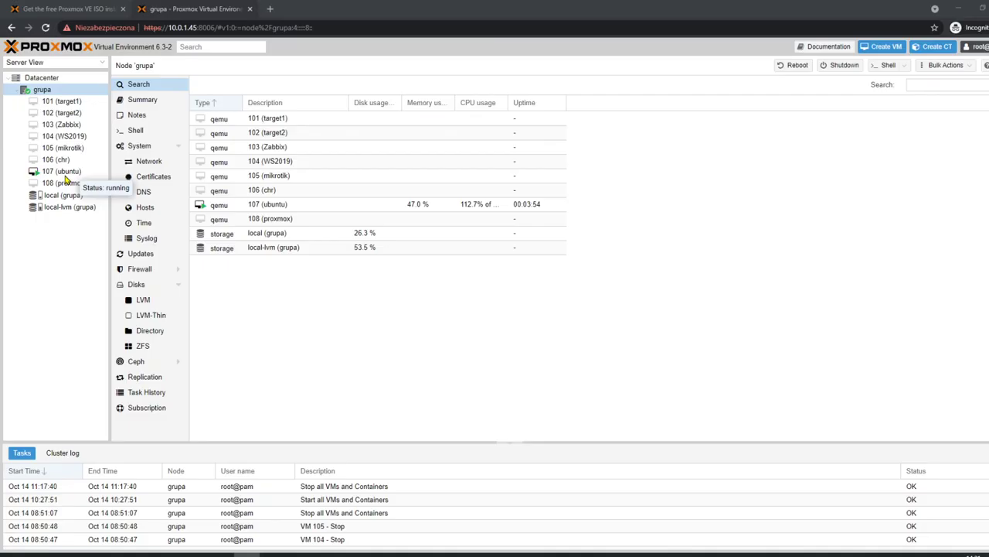
- Open VM 107 (ubuntu)'s console and start GTA Vice City Stories in PPSSPP
click(61, 171)
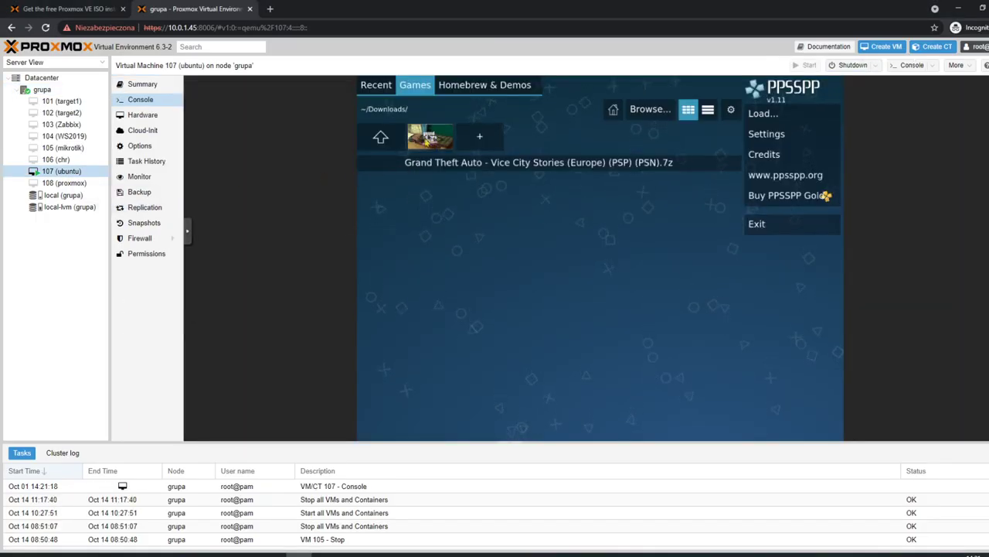
click(430, 137)
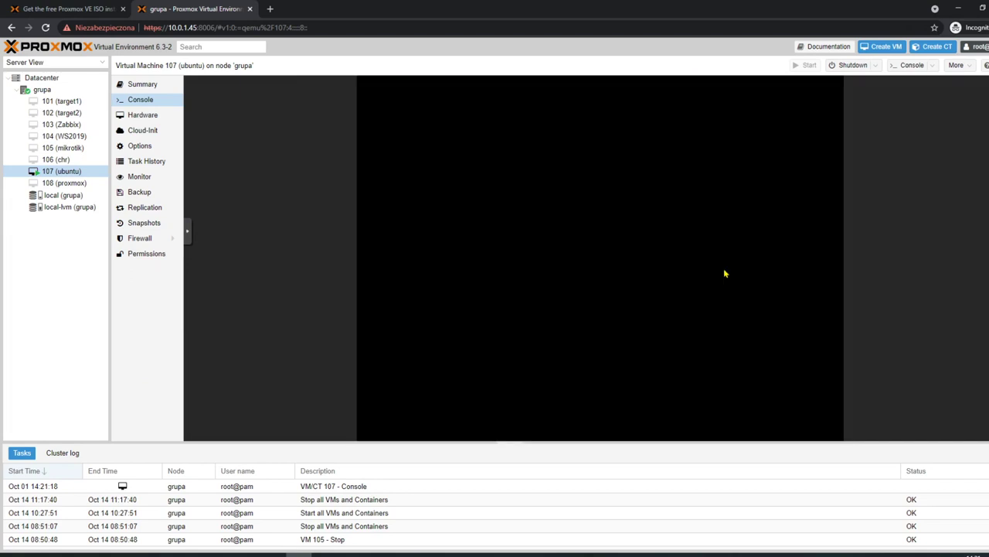
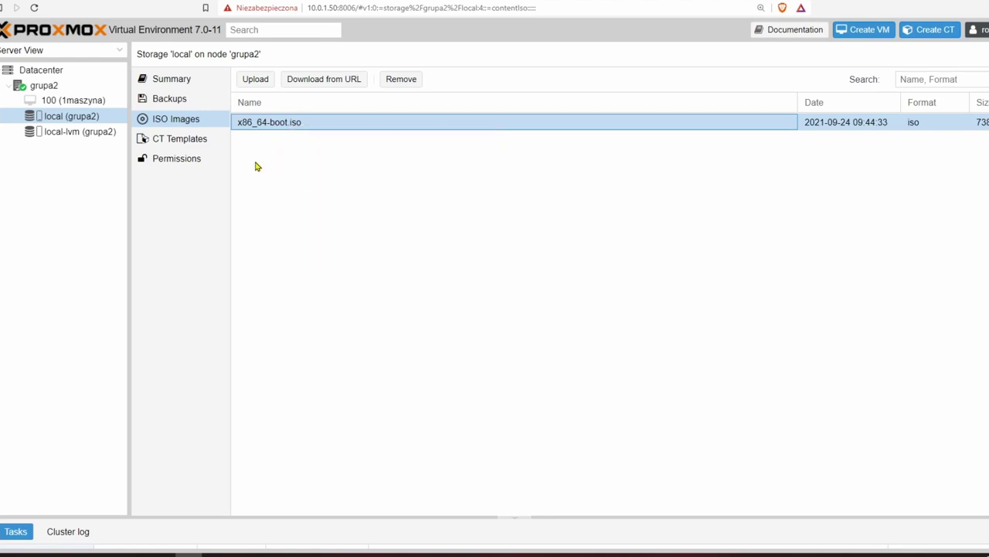
- Open the Edit dialog for the CD/DVD Drive (ide2) in VM 100 (1maszyna)'s Hardware list
click(76, 104)
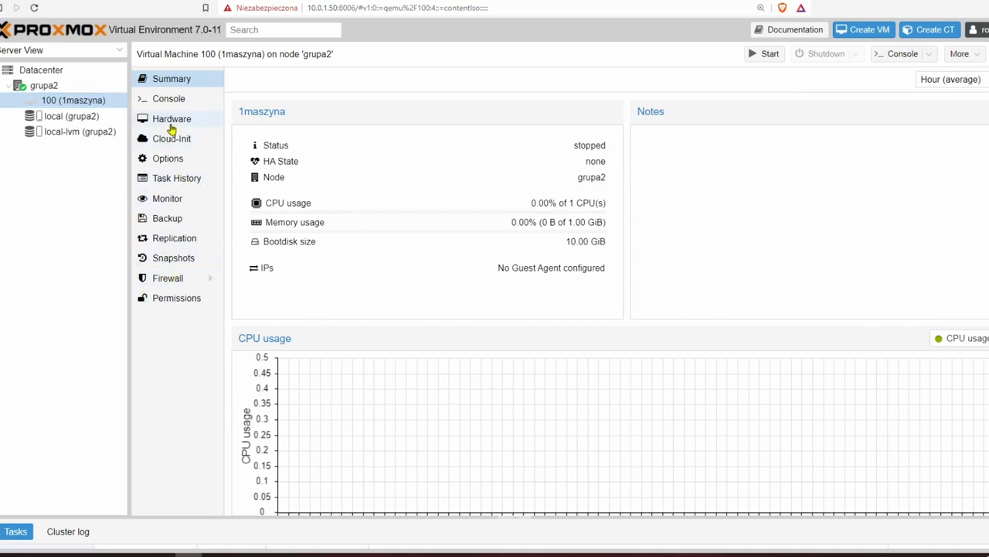
click(171, 124)
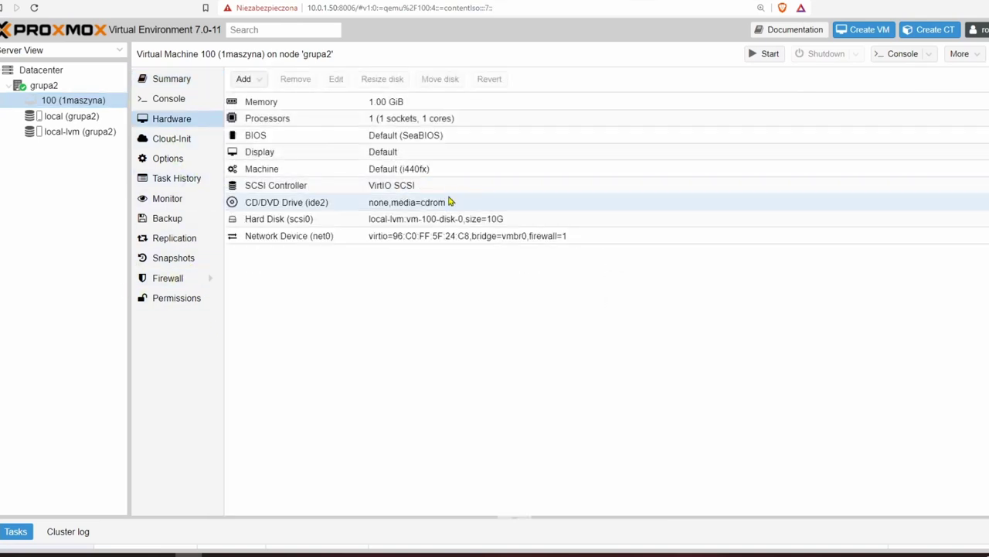
click(325, 205)
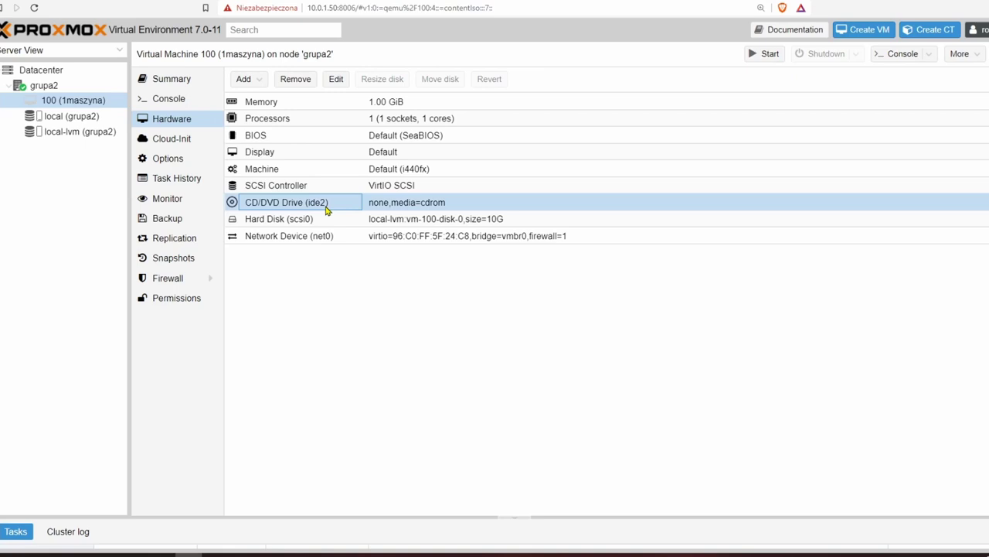
click(336, 80)
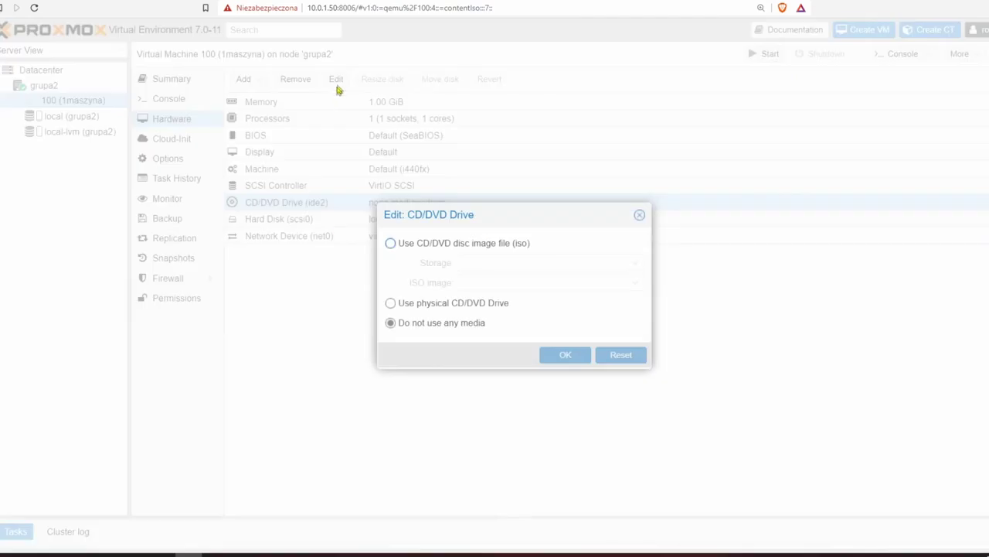
- Set VM 100's CD/DVD drive to the ISO image x86_64-boot.iso from local storage
click(391, 245)
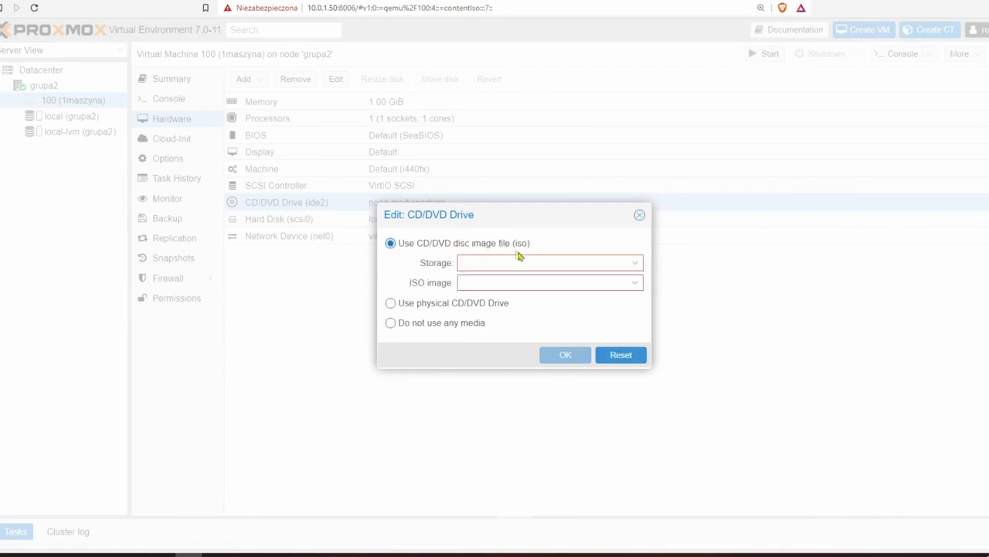
click(635, 263)
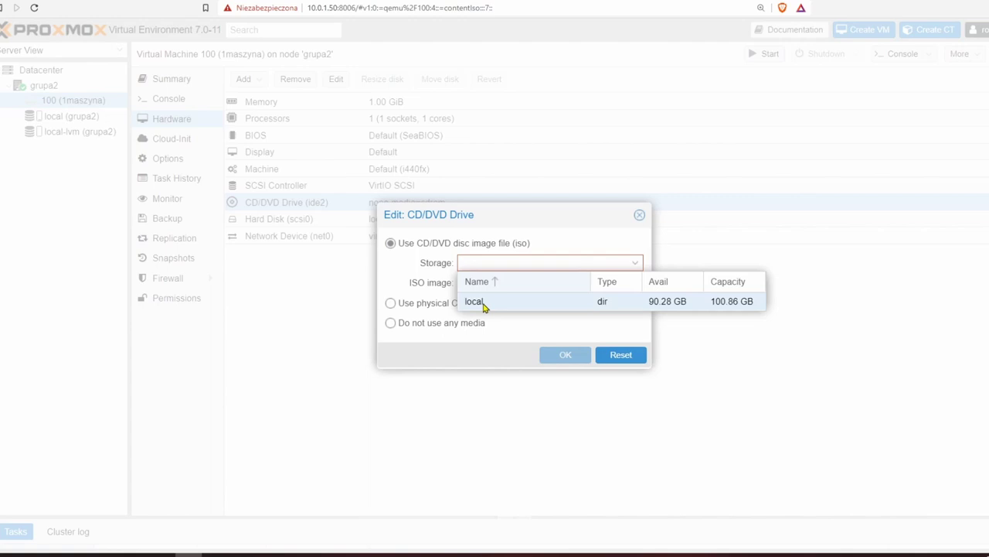
click(483, 305)
click(639, 283)
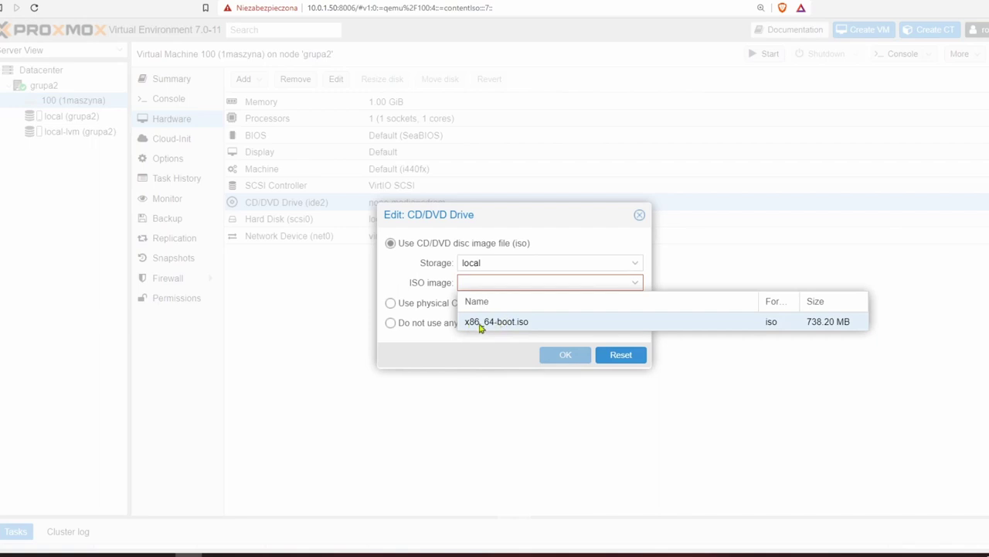
click(482, 325)
click(564, 354)
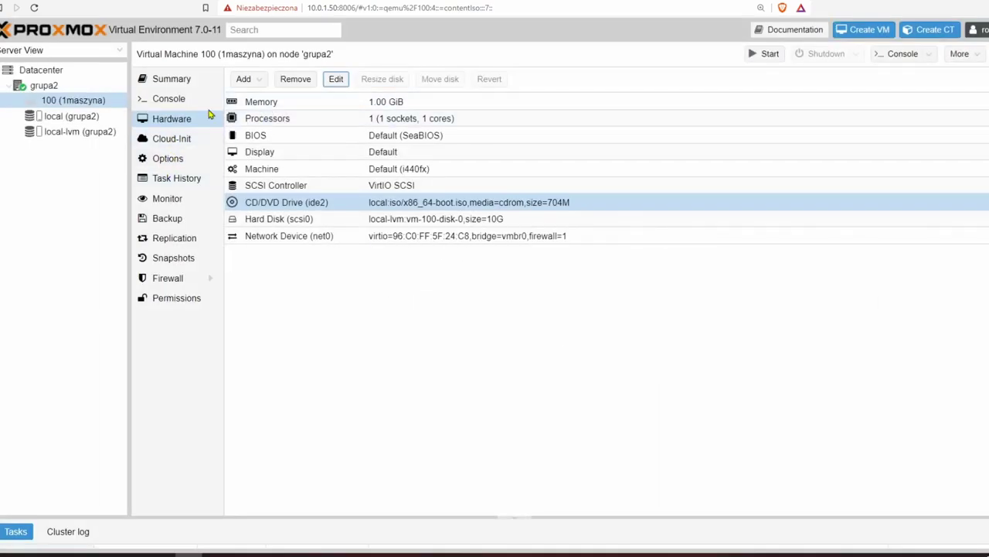
- Start VM 1maszyna and boot 'Install Oracle Linux 8.4.0' from the console's boot menu
click(765, 59)
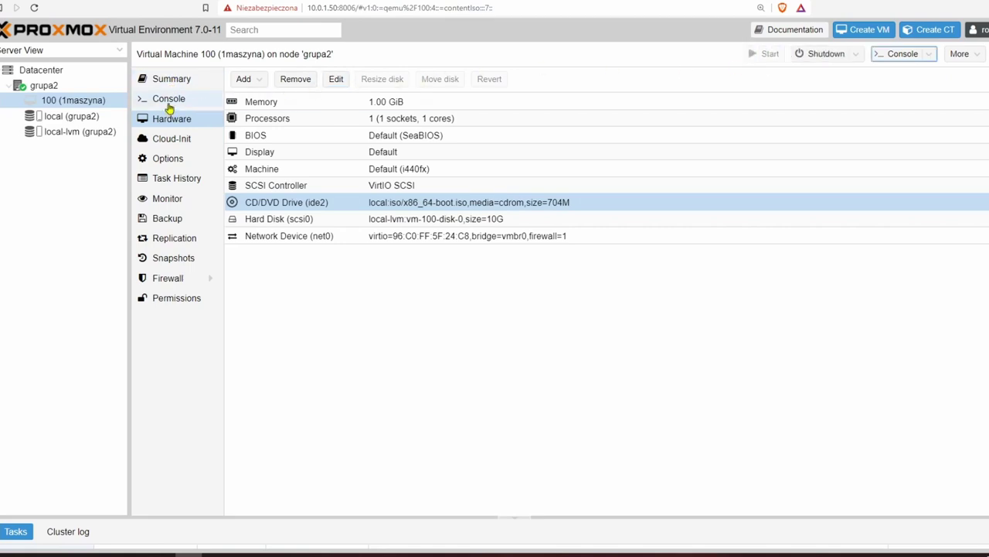
click(170, 106)
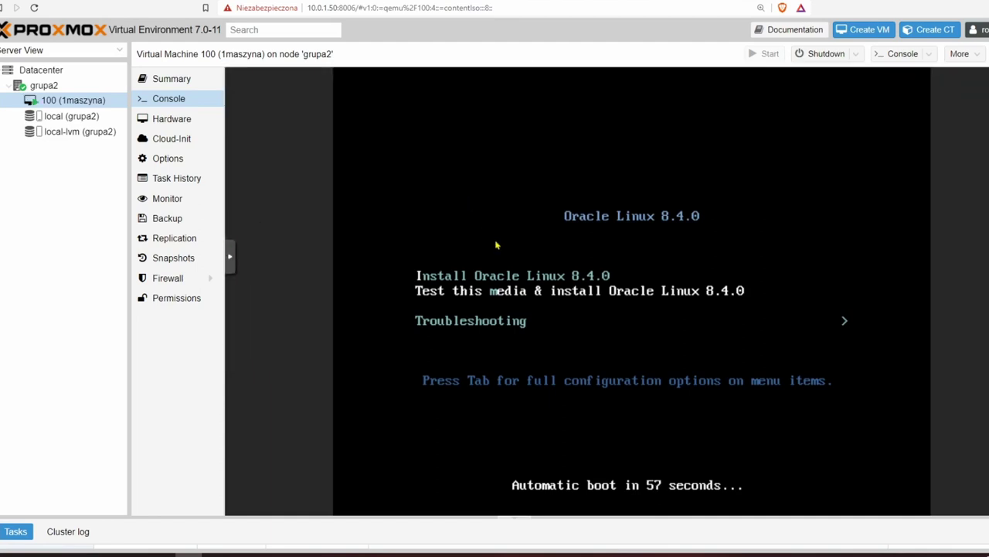
key(Down)
key(Up)
key(Up)
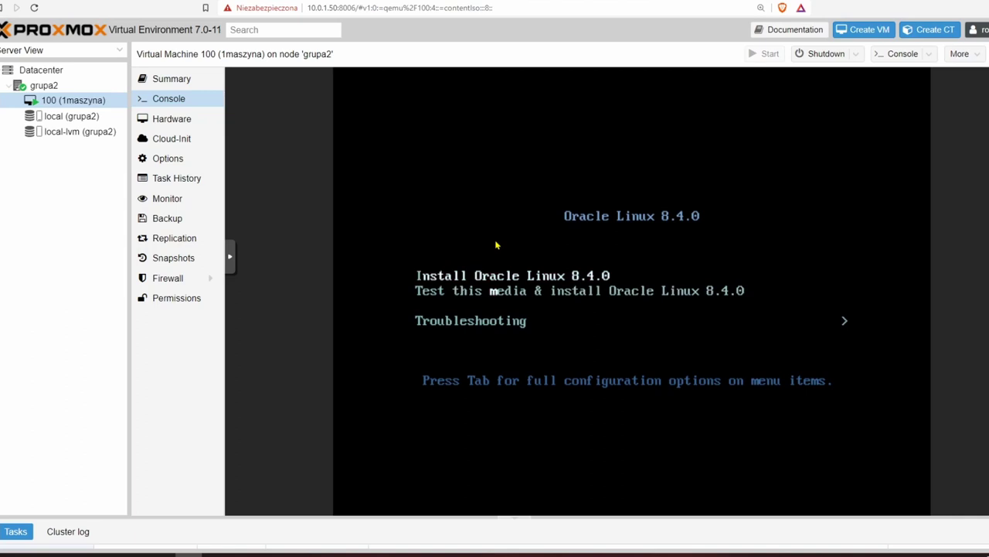
key(Return)
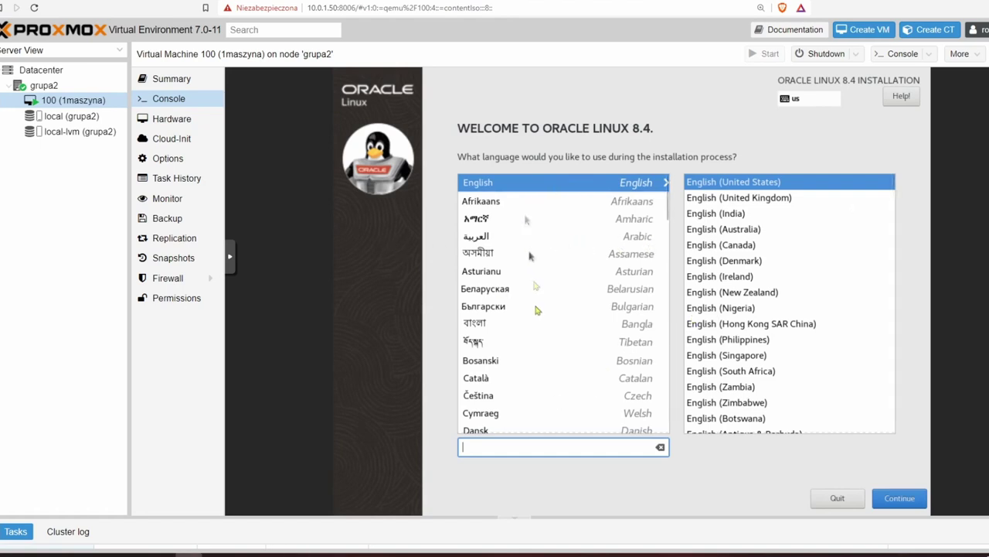
- Preview the installer in Assamese, Bosnian and Amharic
click(501, 255)
click(505, 365)
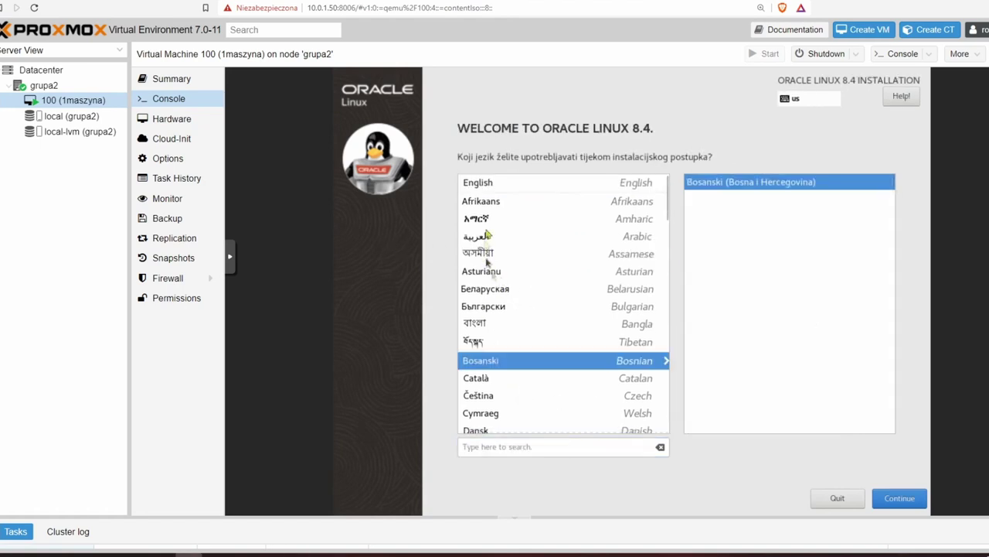
click(491, 221)
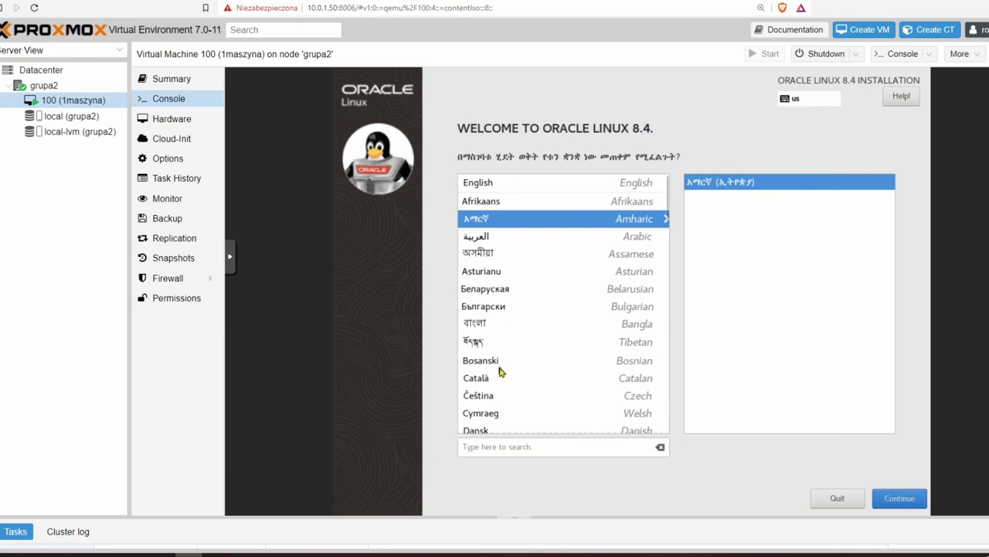
- Select English (United States) as the installer language and continue past the welcome screen
scroll(501, 371, down, 3)
scroll(491, 380, down, 4)
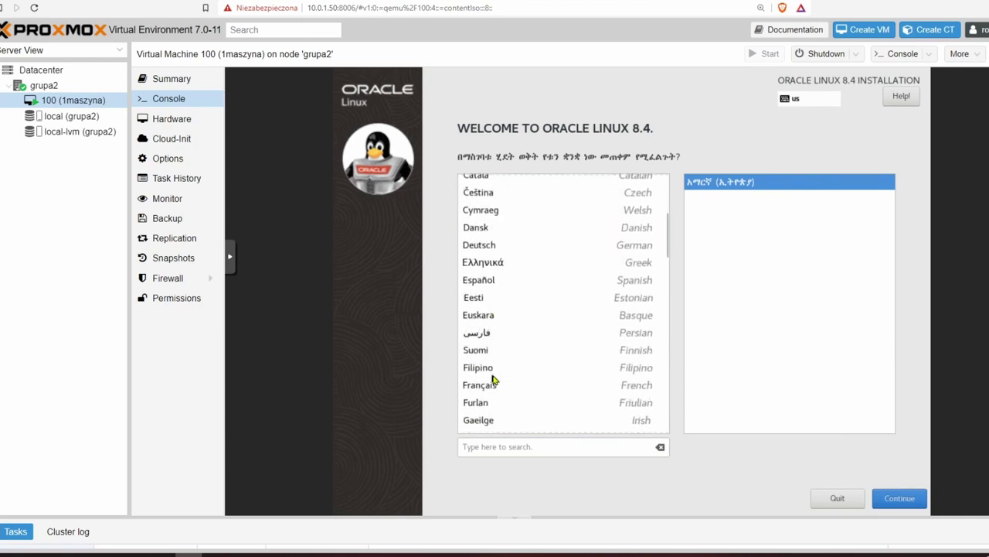
scroll(495, 380, down, 1)
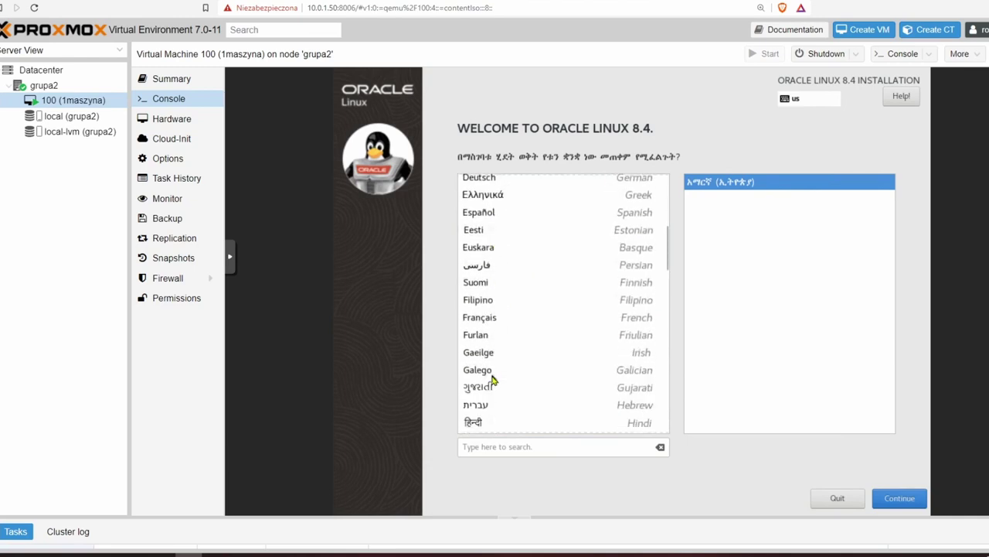
scroll(526, 385, up, 1)
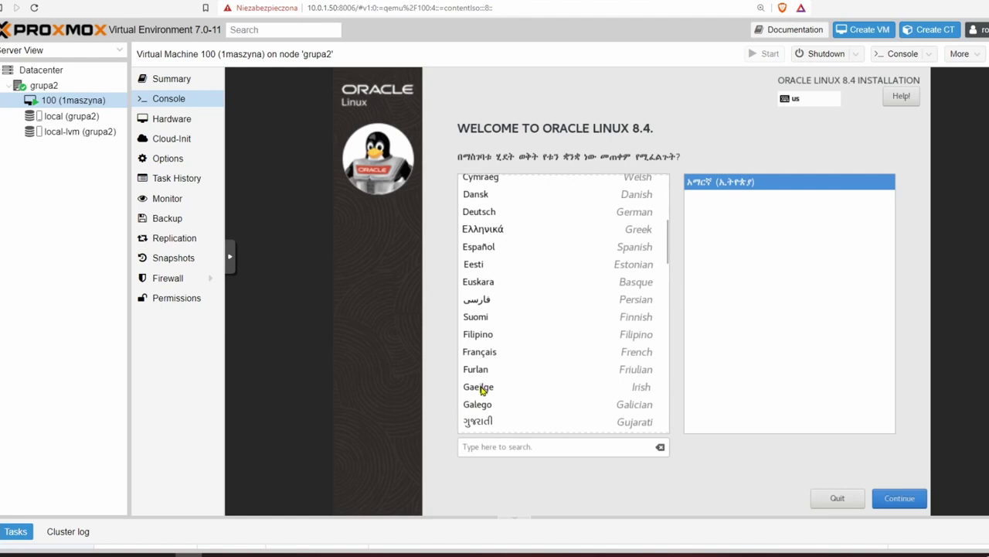
scroll(482, 390, down, 4)
scroll(481, 390, down, 6)
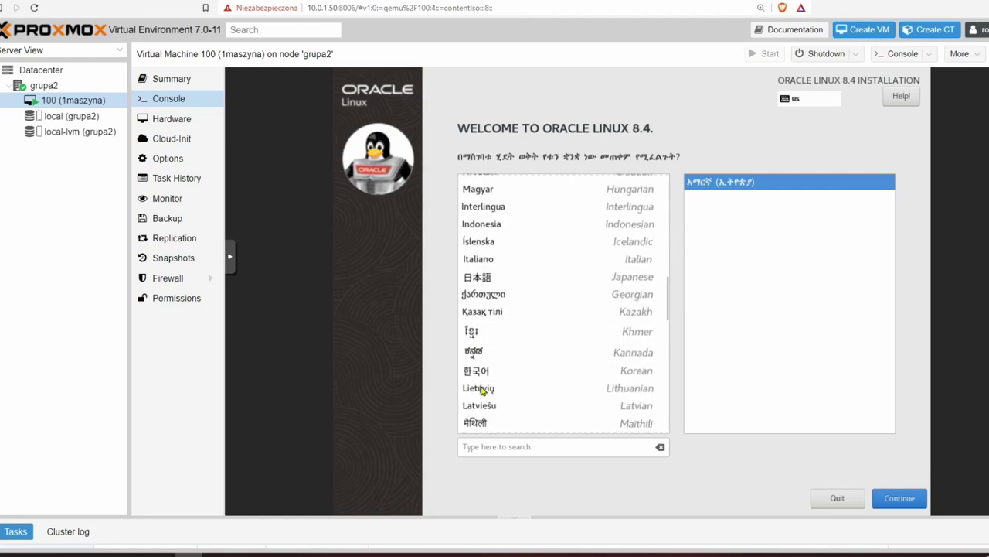
scroll(484, 390, up, 7)
scroll(483, 389, up, 10)
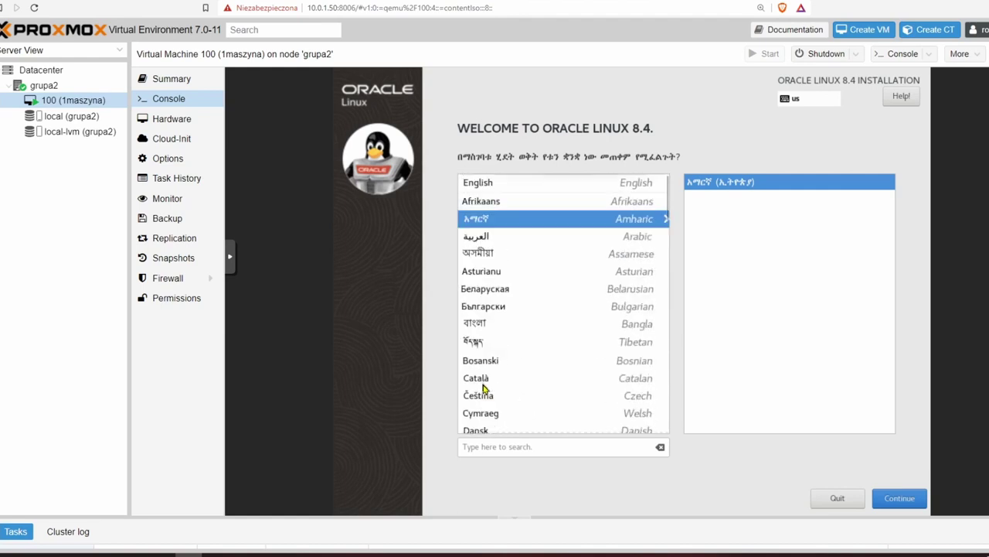
click(495, 186)
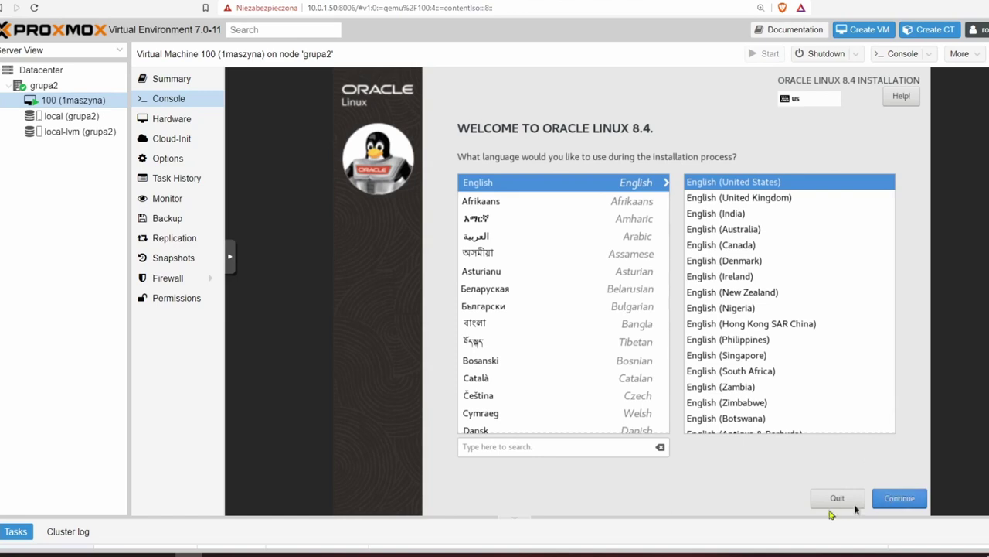
click(900, 498)
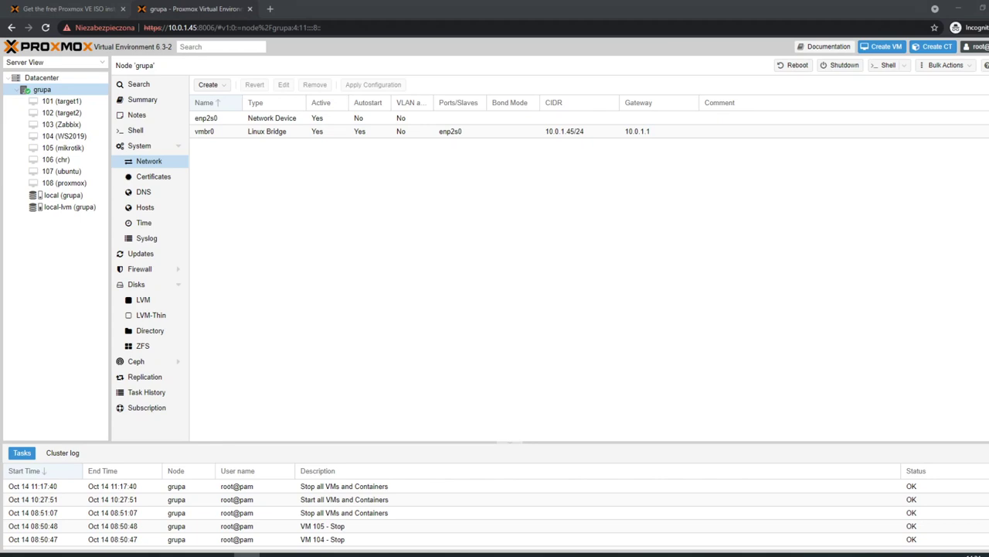
click(213, 85)
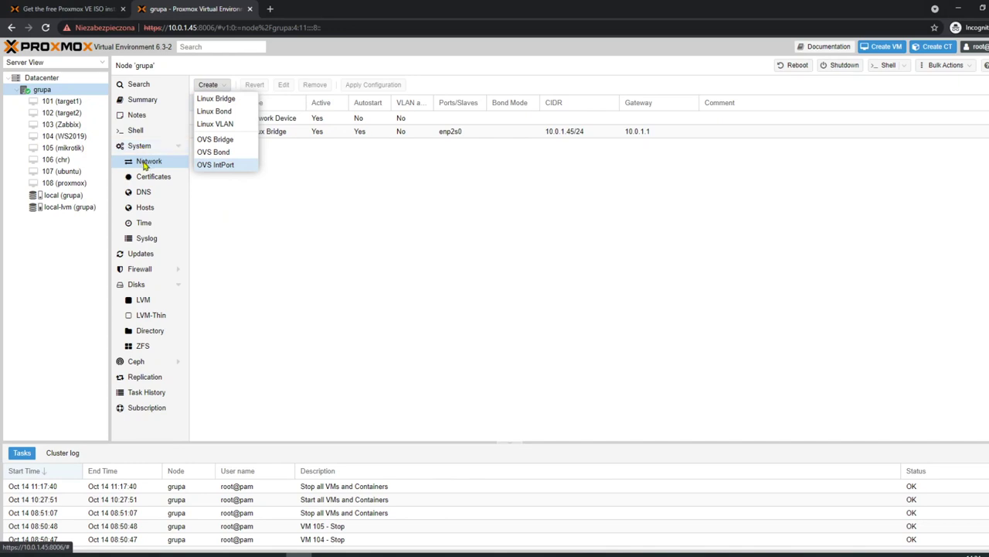
click(54, 93)
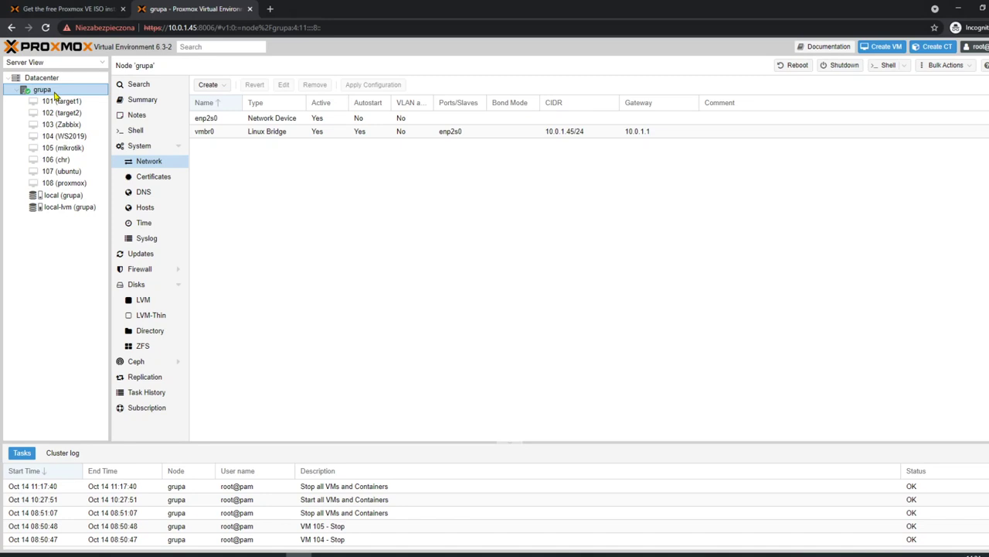
click(39, 78)
click(51, 91)
click(254, 146)
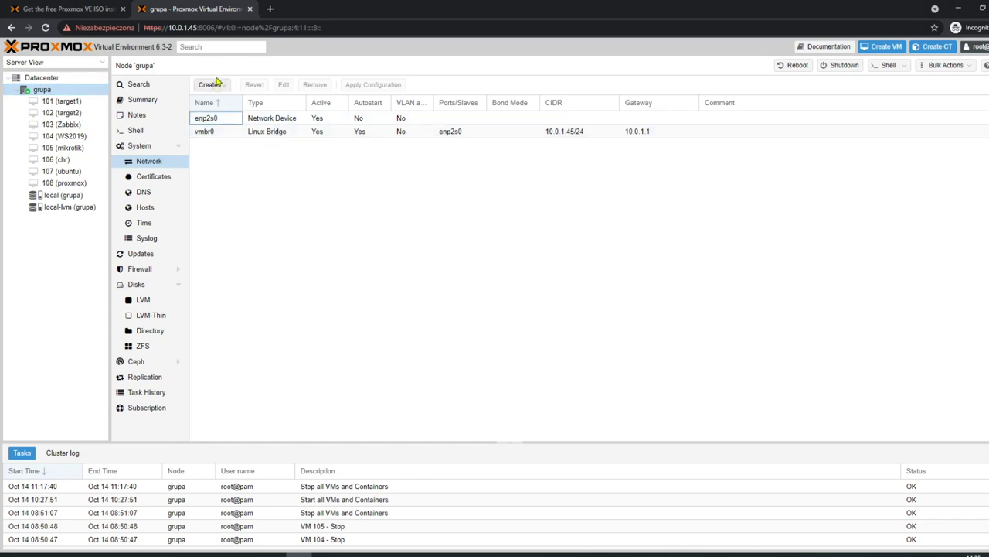
click(209, 84)
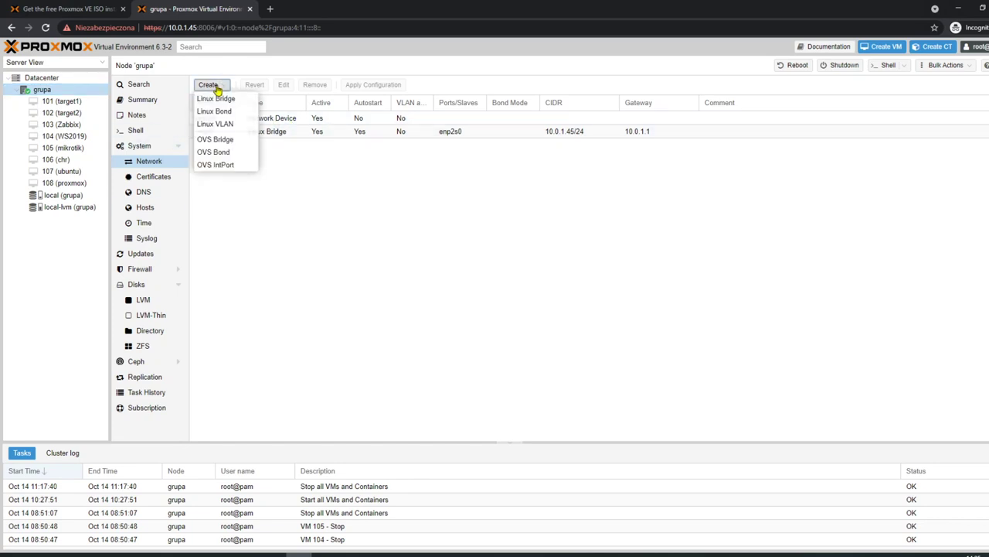
click(156, 168)
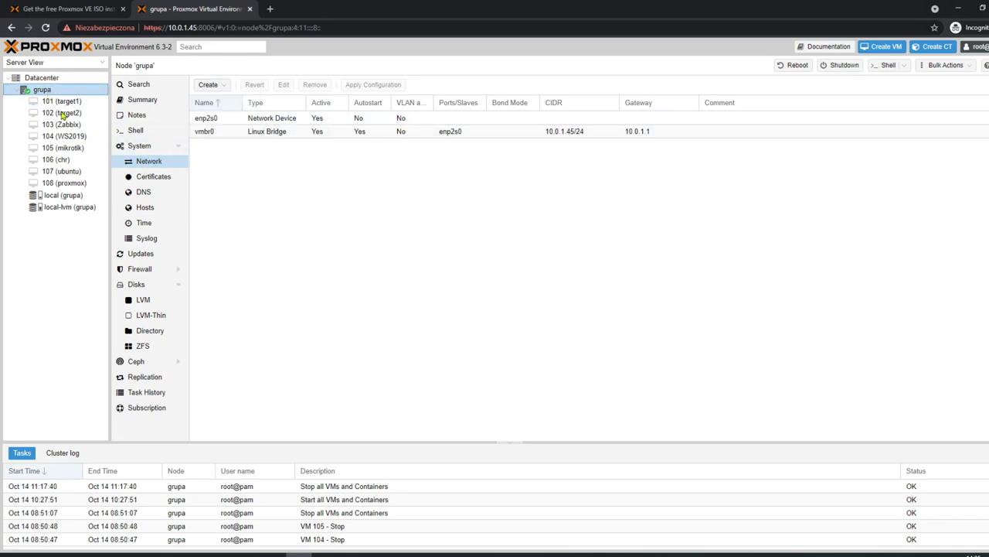
click(208, 85)
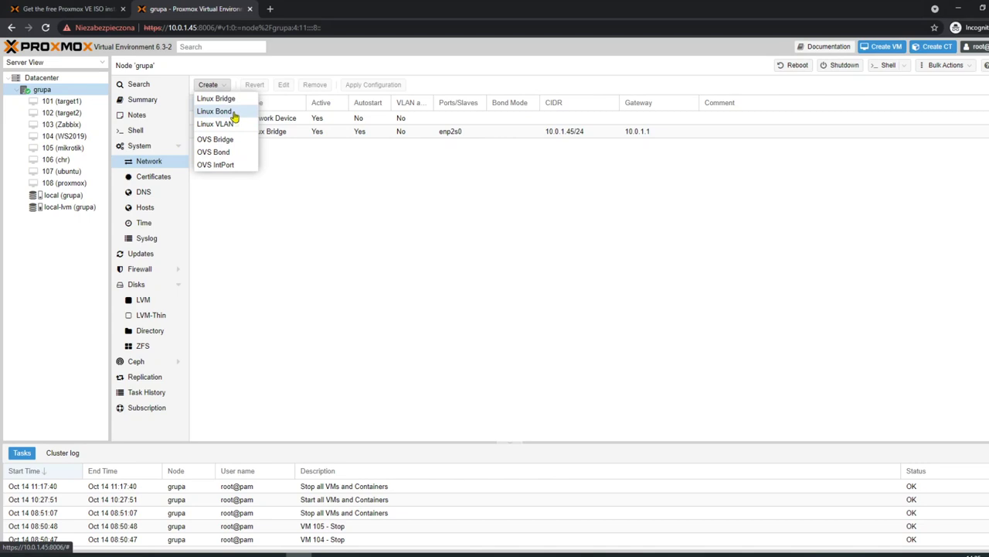
click(300, 218)
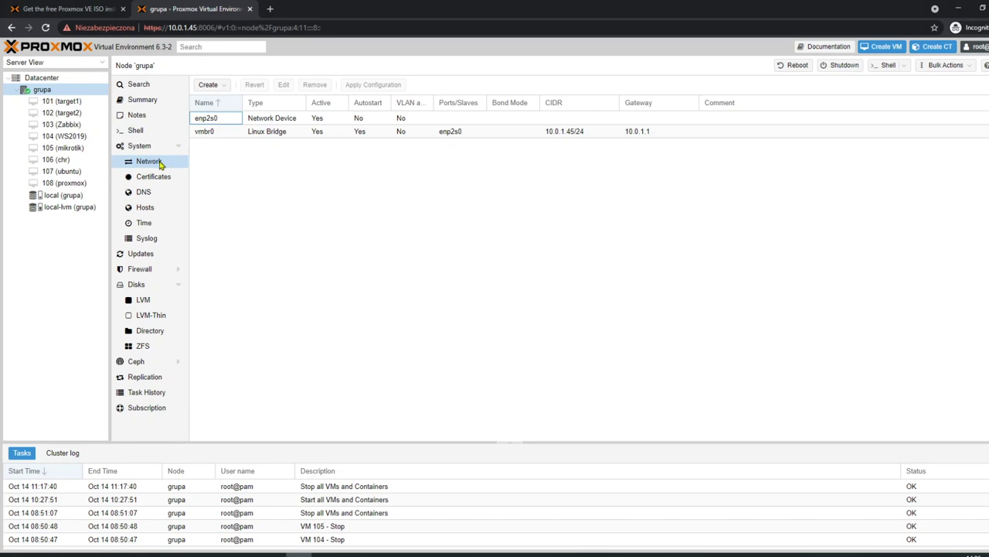
- View node grupa's firewall rules, then select VM 105 (mikrotik) in the tree
click(153, 270)
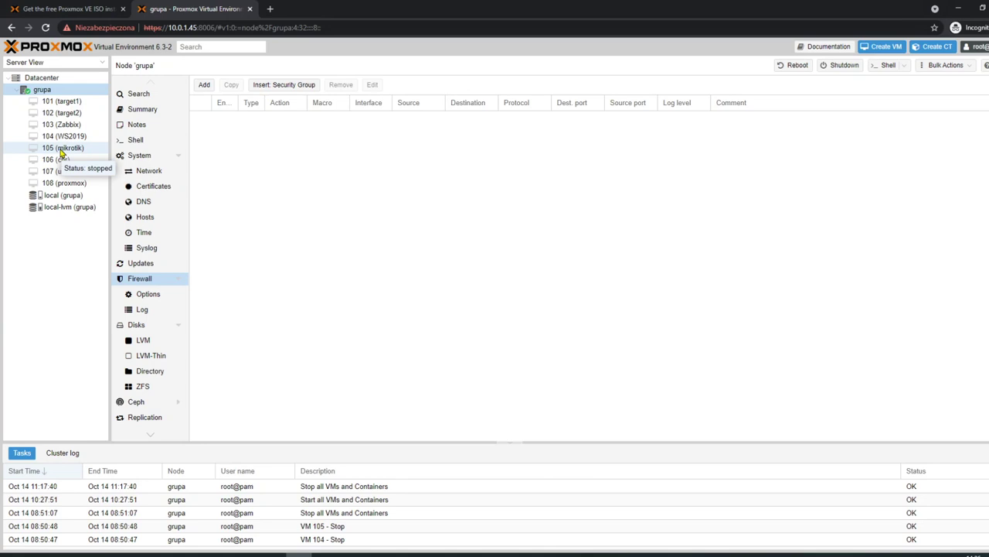
click(61, 149)
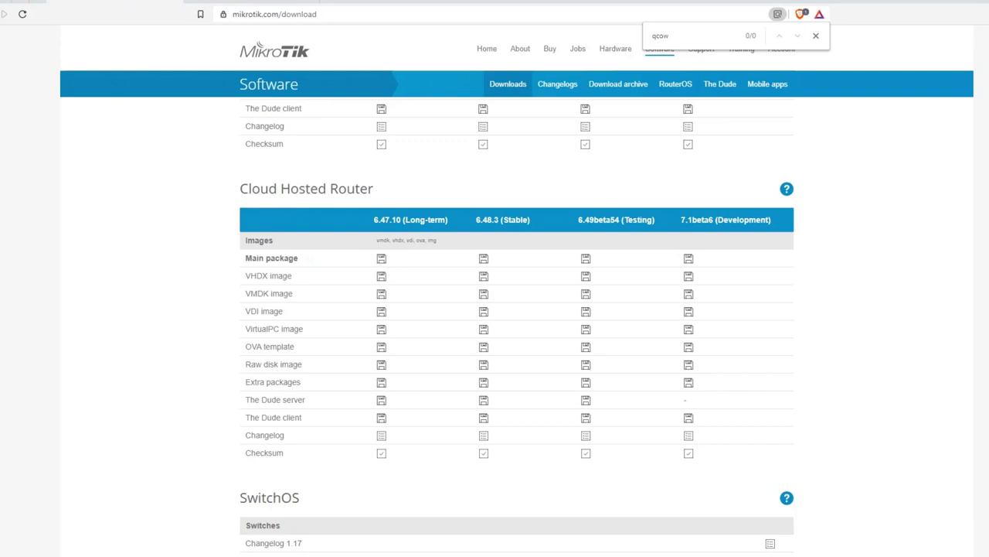
- Copy the MikroTik download page address into the Notepad++ notes, replacing the old line
click(816, 36)
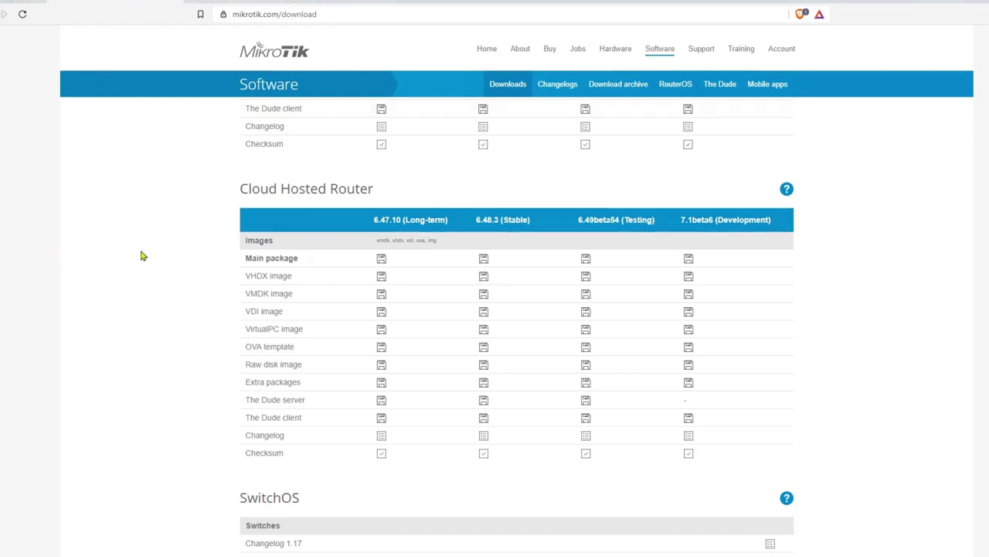
click(306, 17)
key(ctrl+c)
click(304, 15)
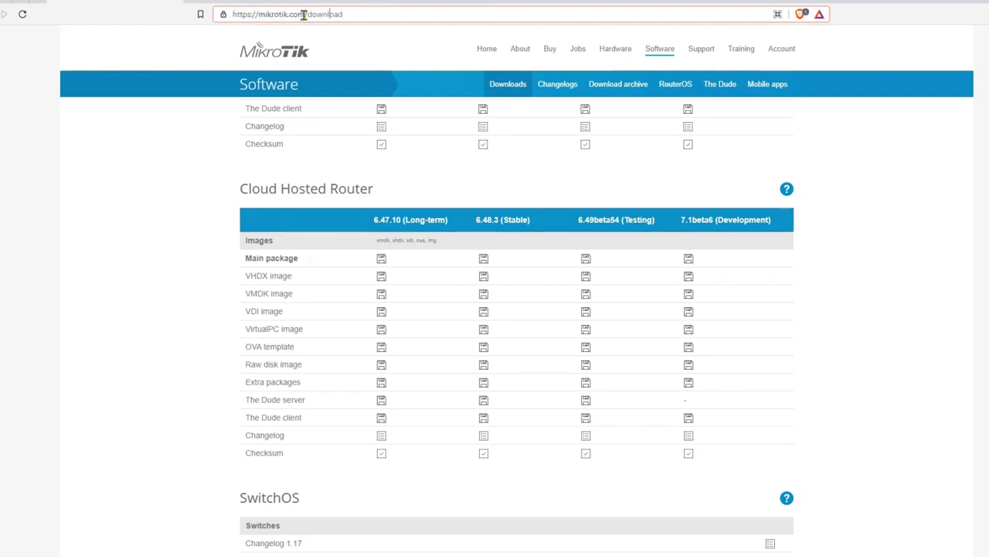
drag(305, 15, 344, 14)
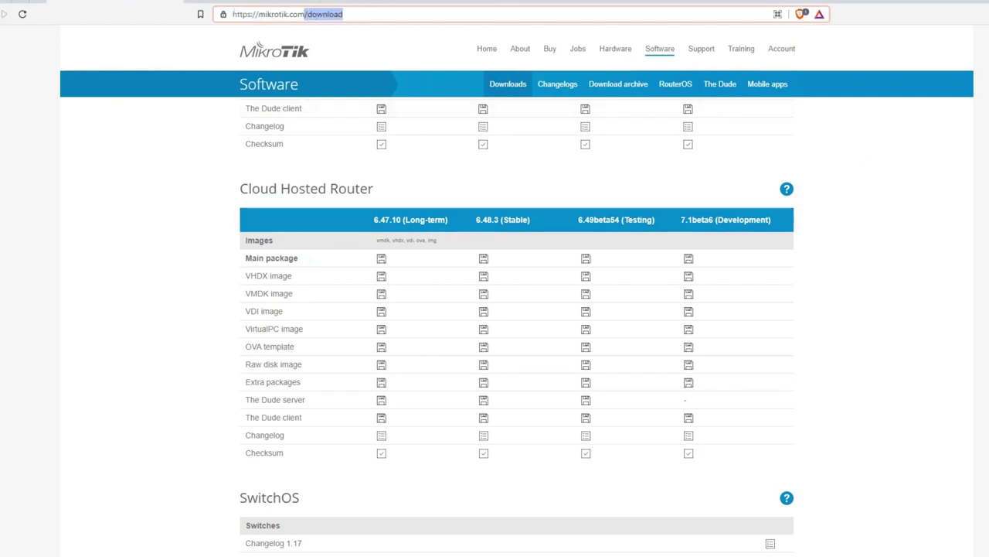
key(alt+Tab)
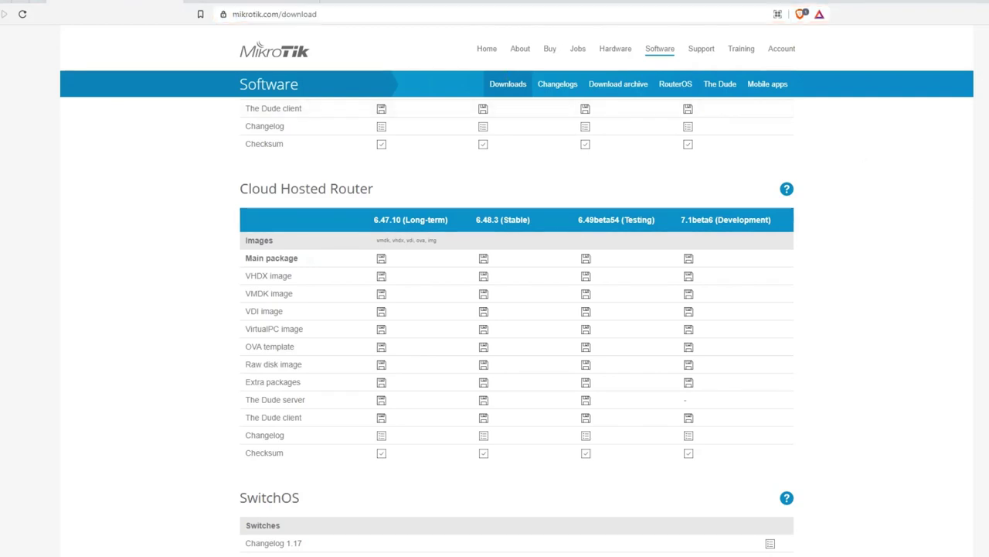
key(alt+Tab)
key(ctrl+a)
key(ctrl+v)
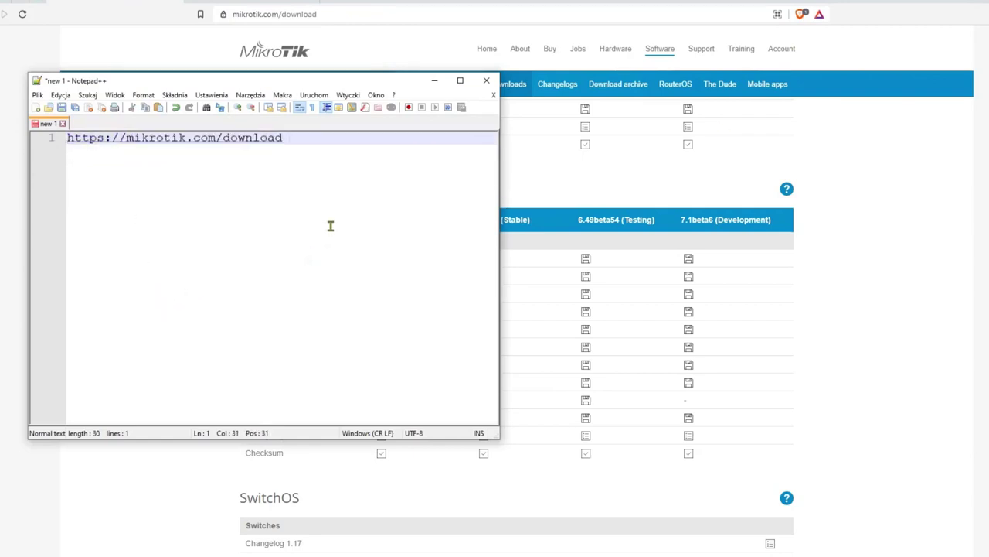
key(alt+Tab)
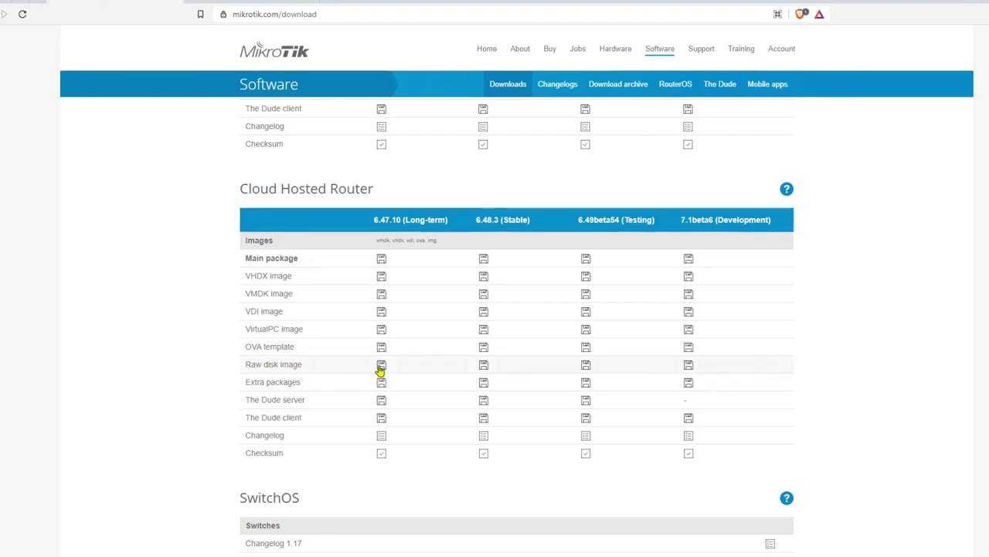
- Paste the 6.47.10 Raw disk image link onto line 3 of the notes
right_click(380, 370)
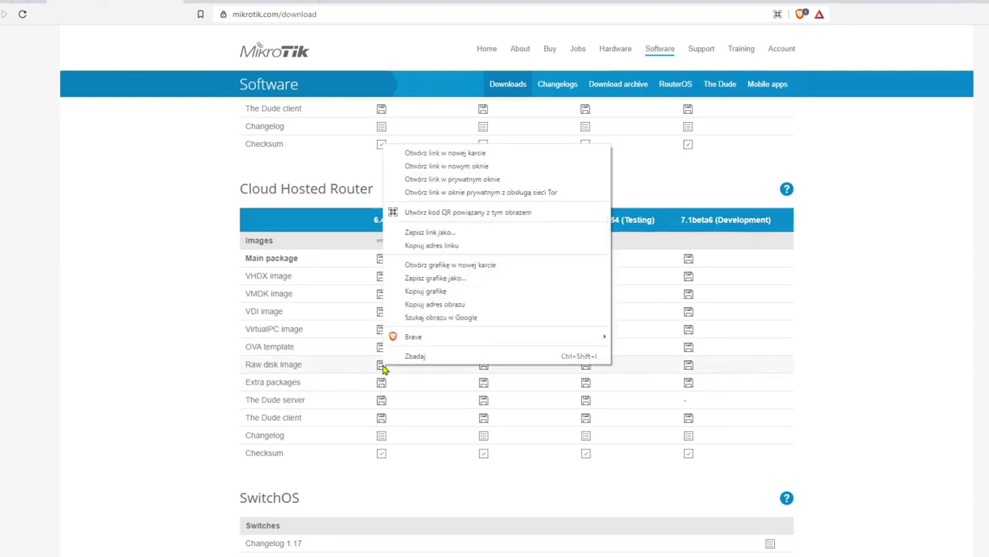
click(435, 246)
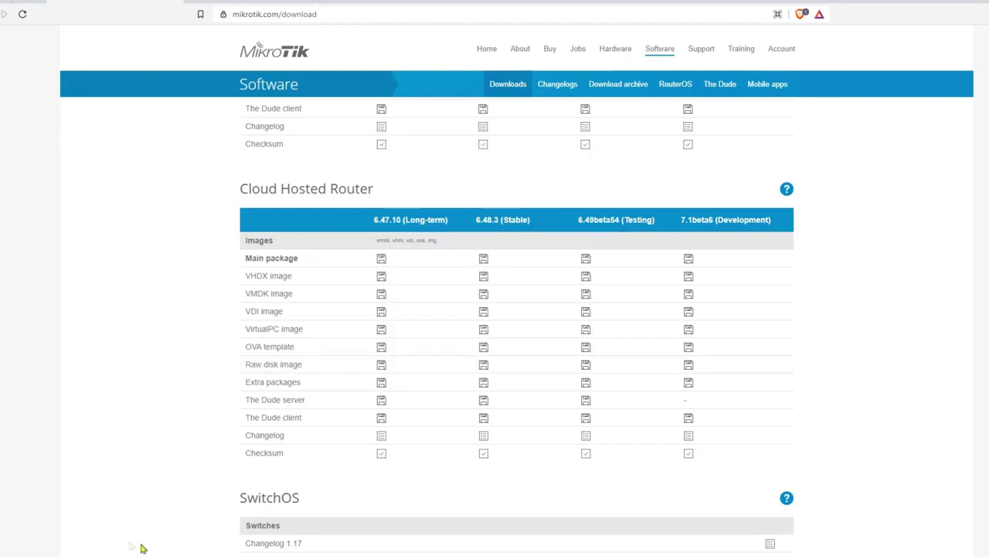
click(143, 549)
key(Return)
text(https://download.mikrotik.com/routeros/6.47.10/chr-6.47.10.img.zip)
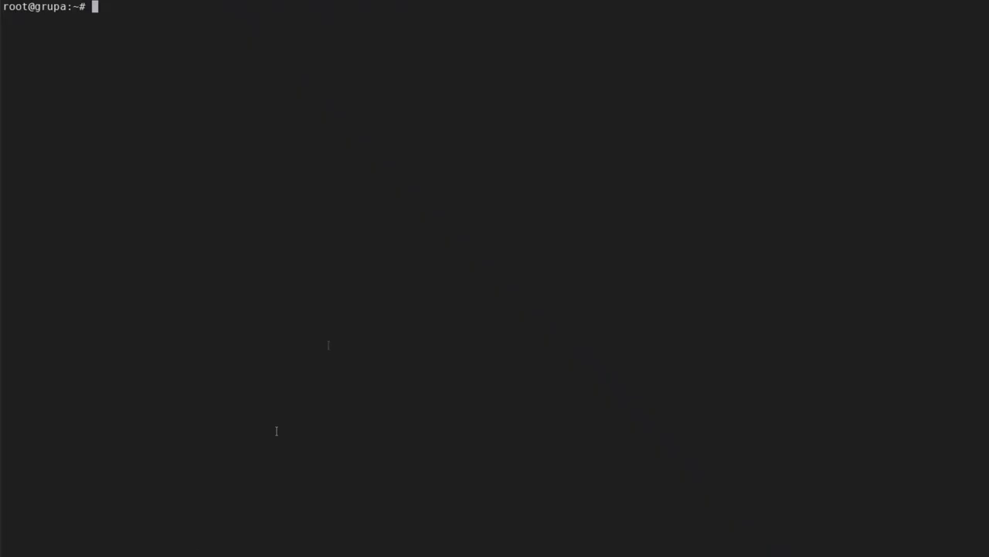
scroll(286, 269, up, 5)
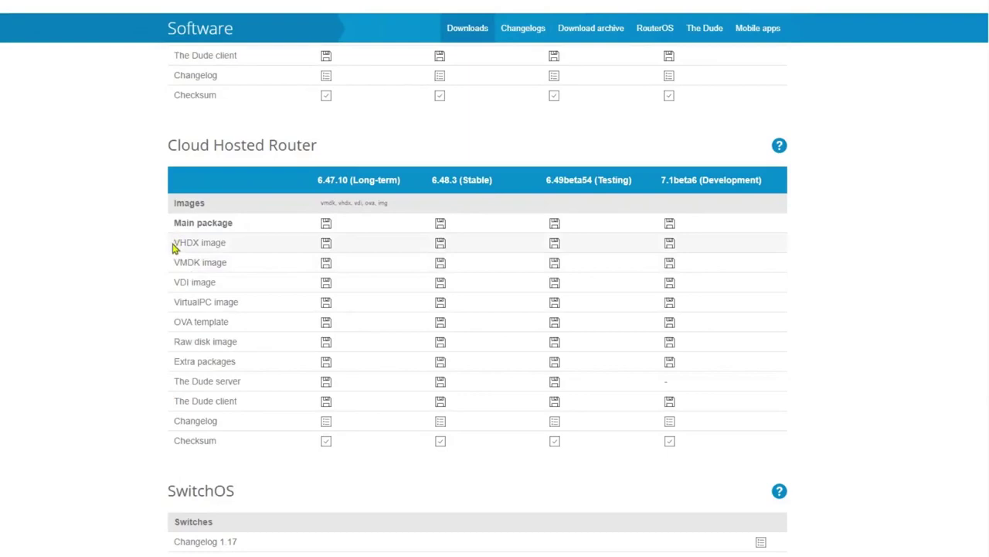
drag(174, 241, 386, 411)
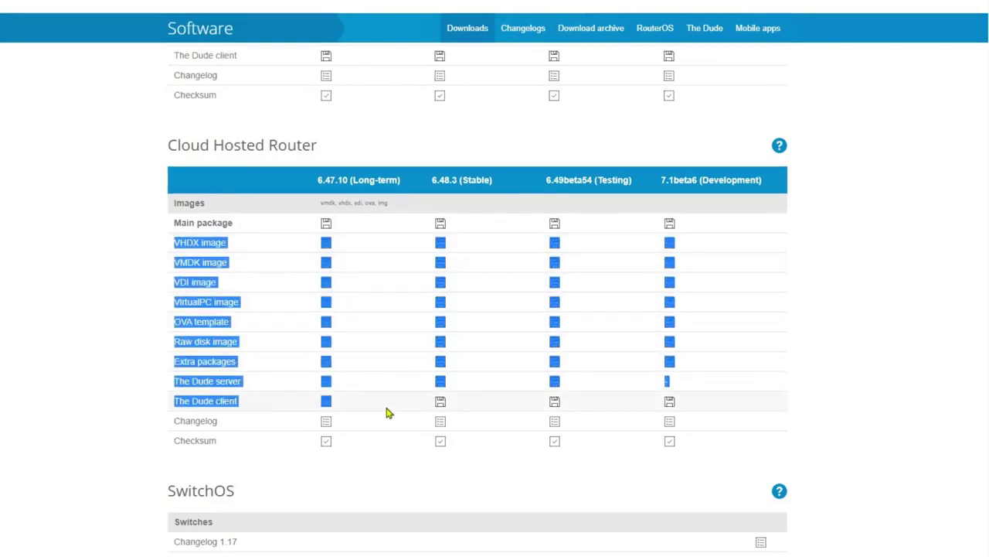
- Highlight the Cloud Hosted Router table rows from VHDX image through Checksum
drag(142, 247, 147, 327)
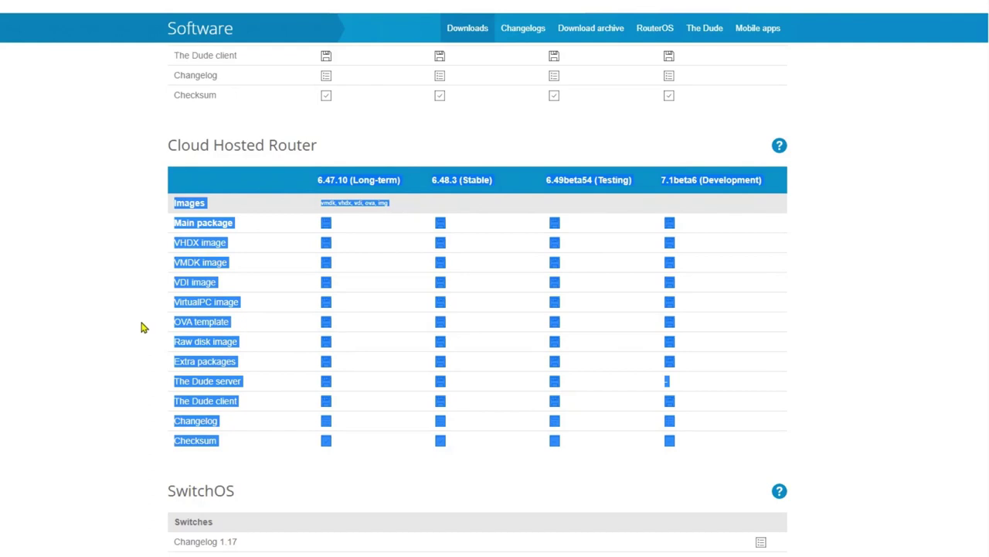
click(142, 327)
drag(210, 226, 287, 474)
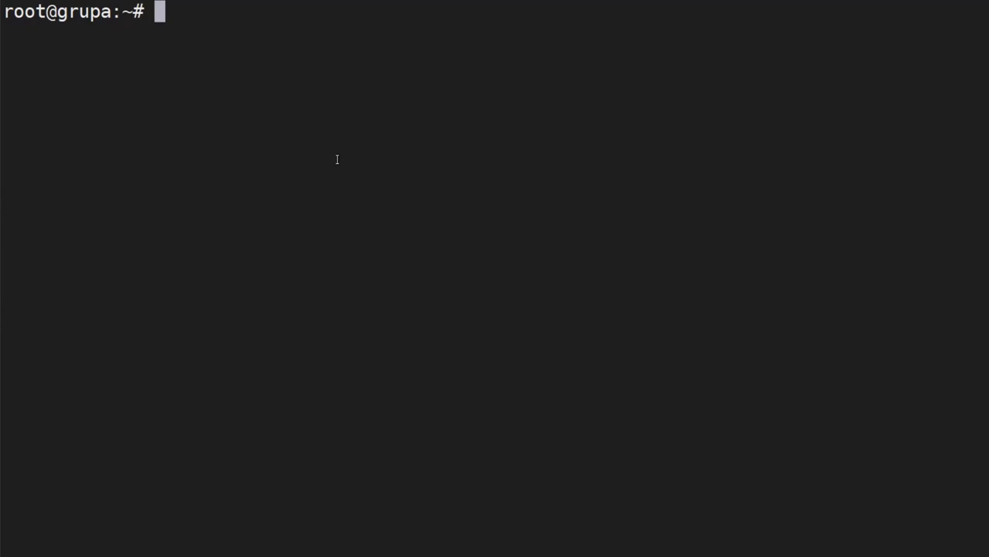
- Copy the raw disk image link from the notes and cancel the unfinished wget command
text(wget)
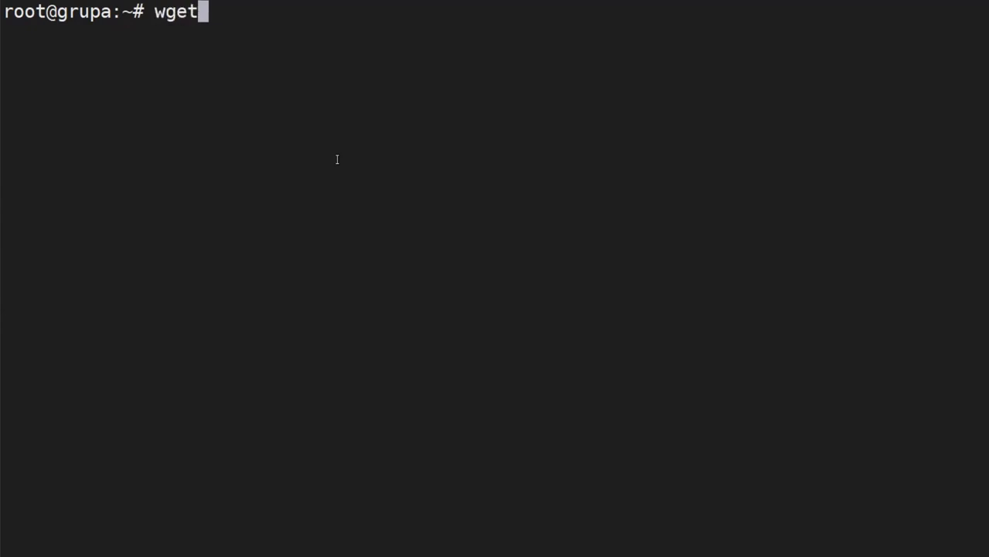
key(alt+Tab)
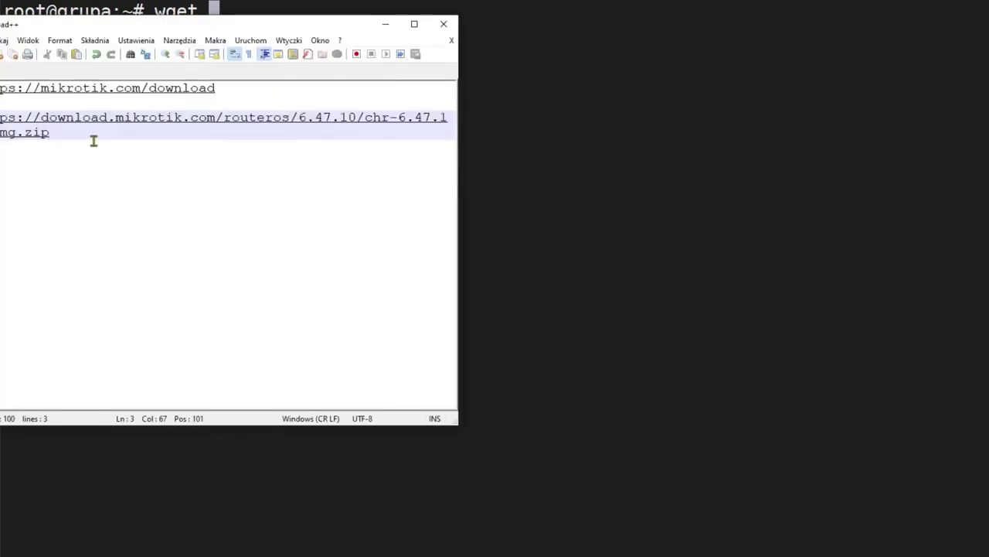
drag(95, 143, 4, 118)
click(689, 170)
key(ctrl+c)
- Create a mikrotik folder, change into it and list its empty contents
text(cd )
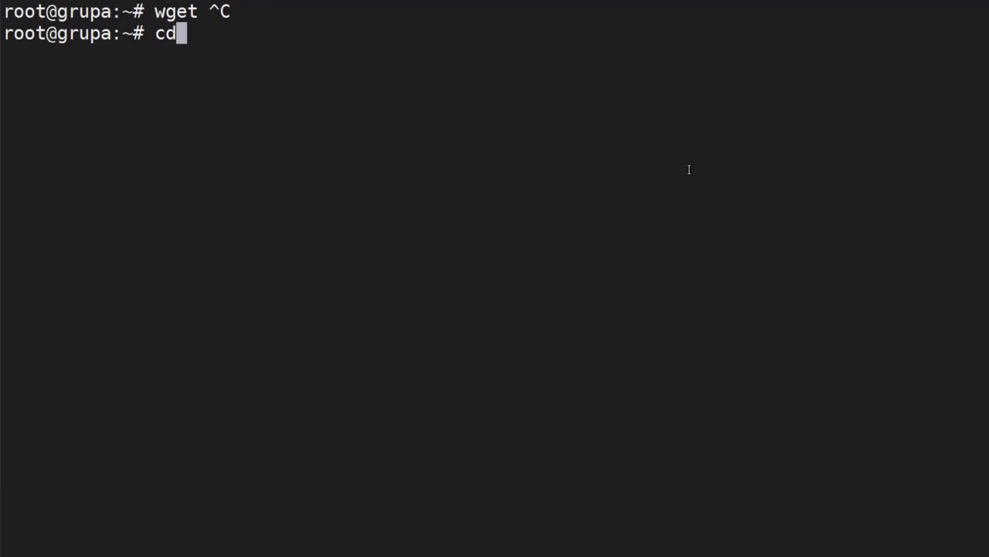
text(mikrotik)
key(Left)
key(Left)
key(Left)
key(Left)
key(Left)
key(Left)
key(Left)
key(Left)
key(Left)
key(BackSpace)
key(BackSpace)
text(mkdir)
key(Return)
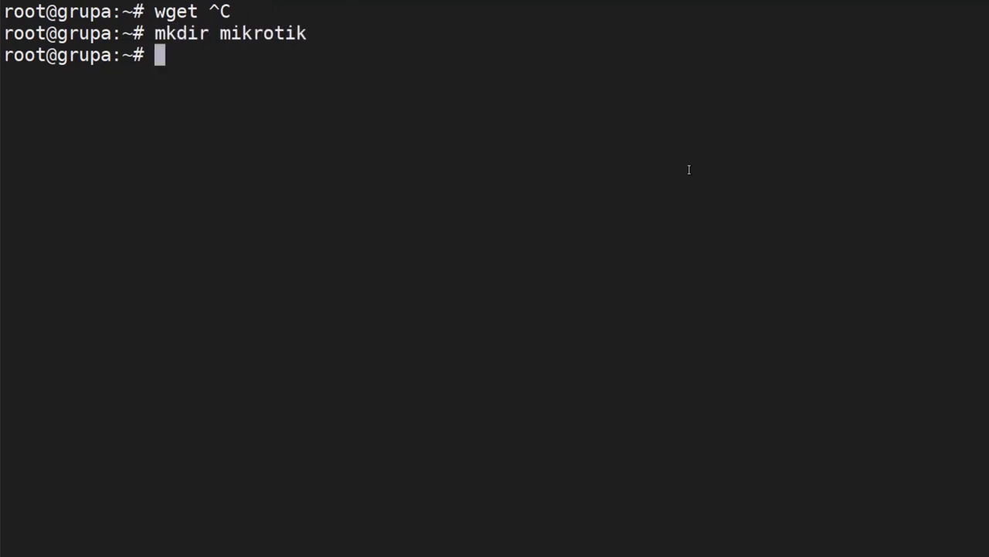
text(cd mik)
key(Tab)
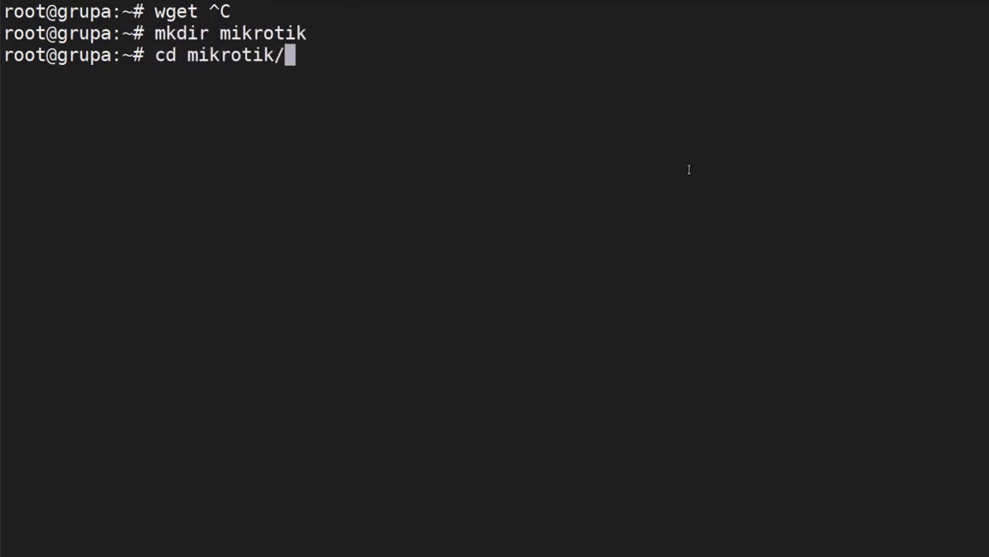
key(Return)
text(ls)
key(Return)
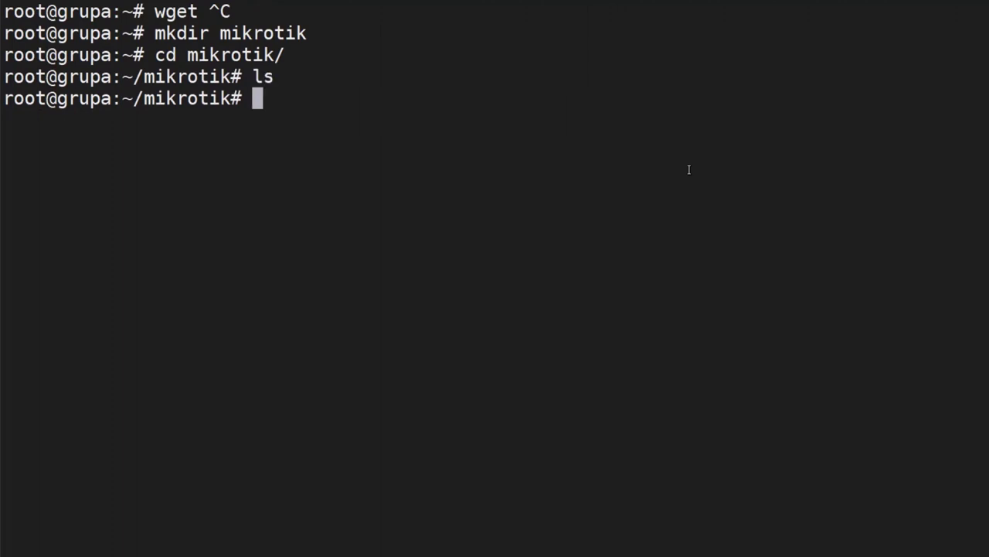
- Run wget with the pasted raw disk image URL to download chr-6.47.10.img.zip
text(wget)
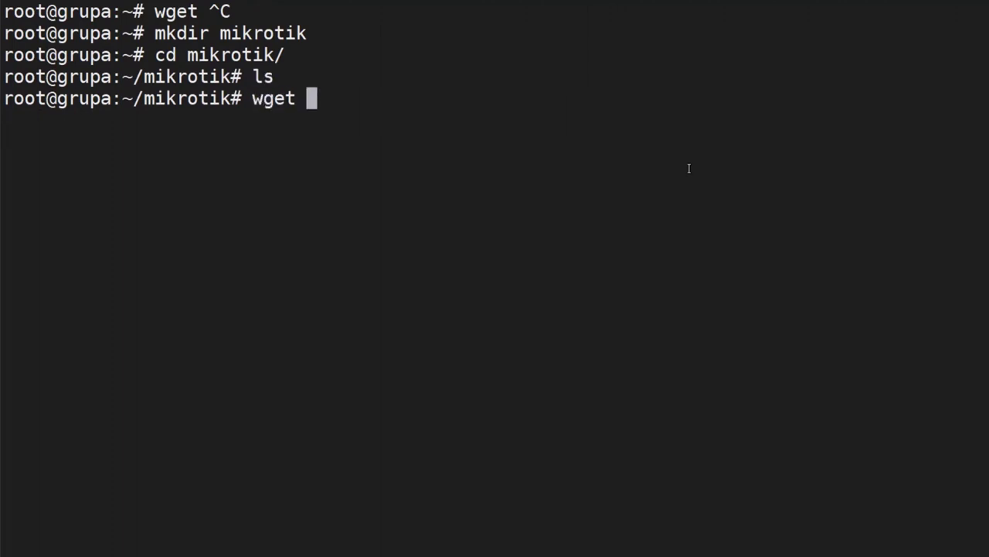
right_click(689, 169)
key(Return)
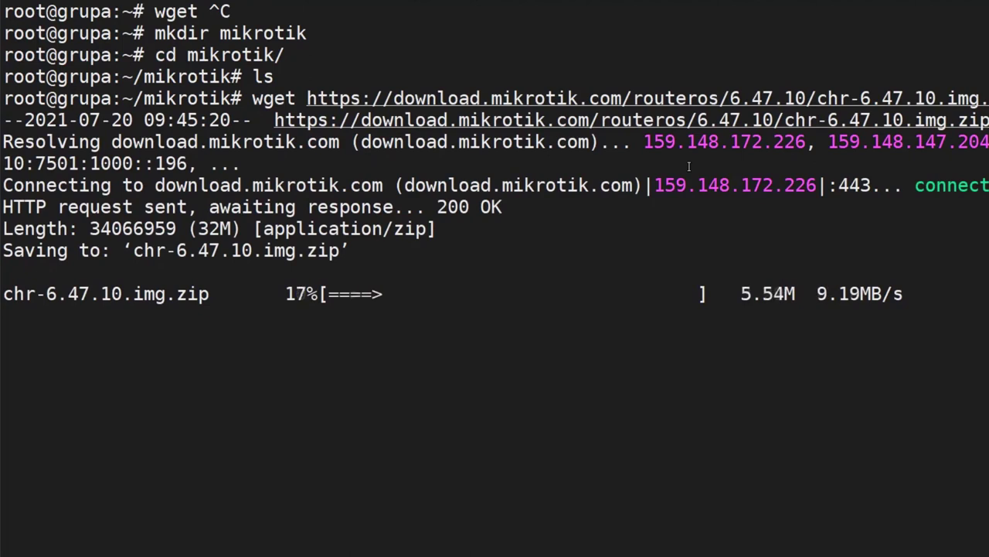
- List the downloaded zip, then draft and discard apt-get install and apt-get update commands
text(ls)
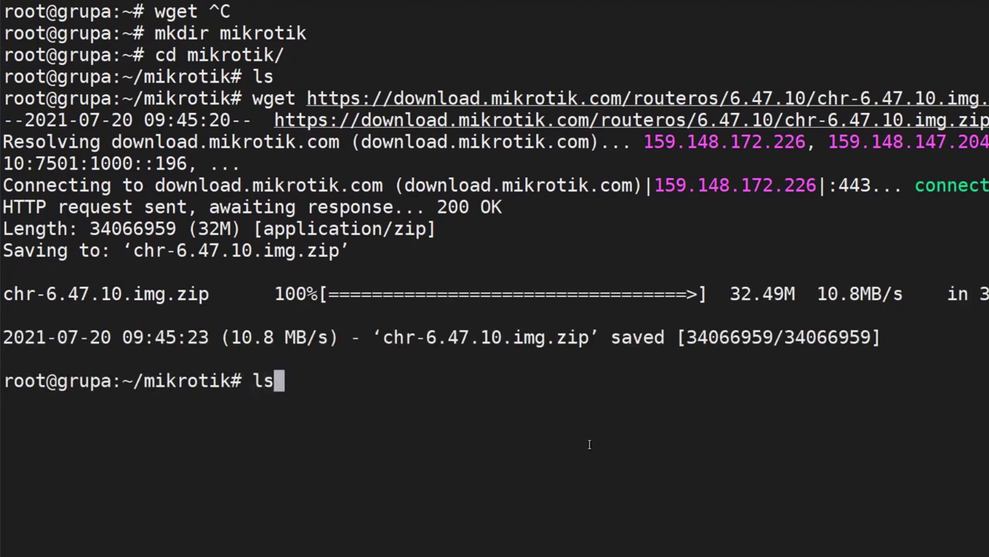
key(Return)
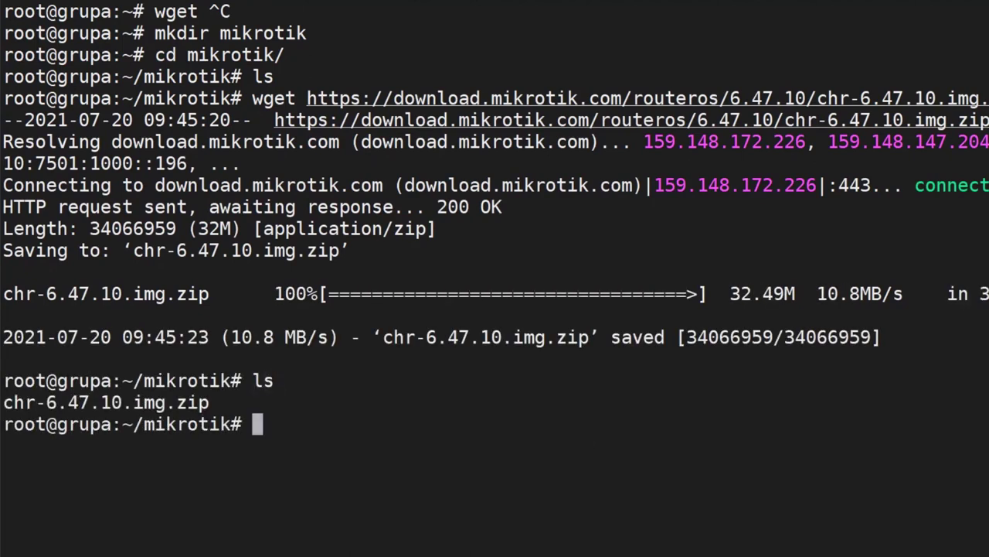
text(un)
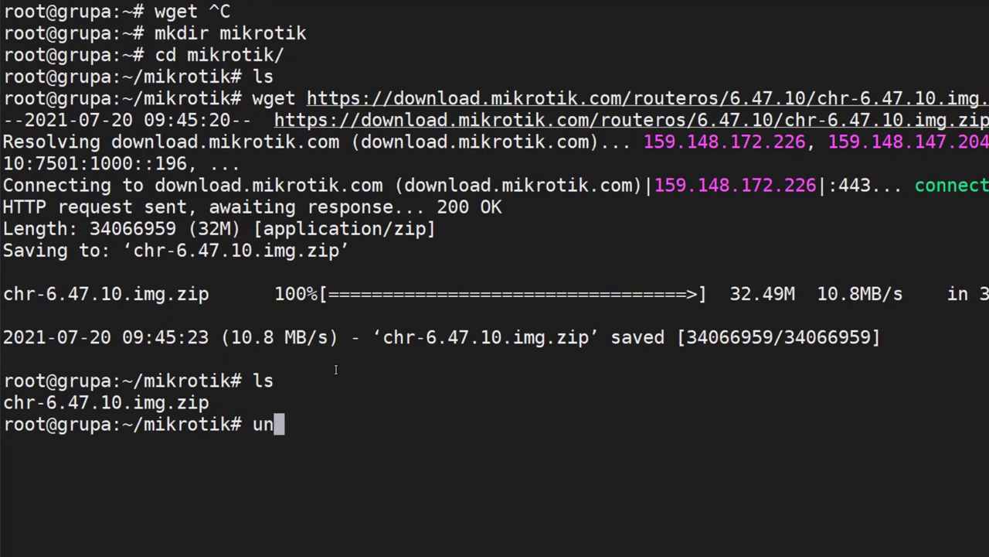
text(zip)
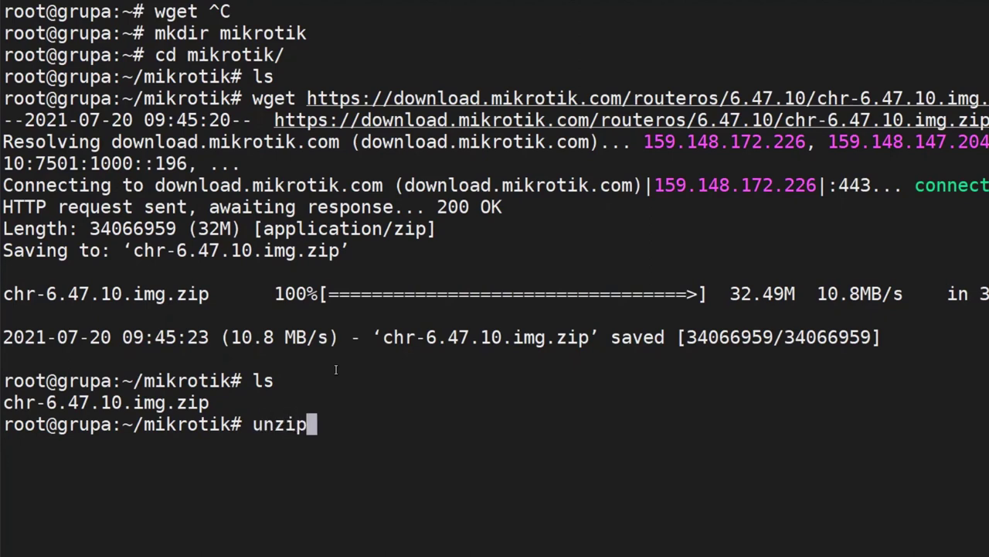
key(ctrl+a)
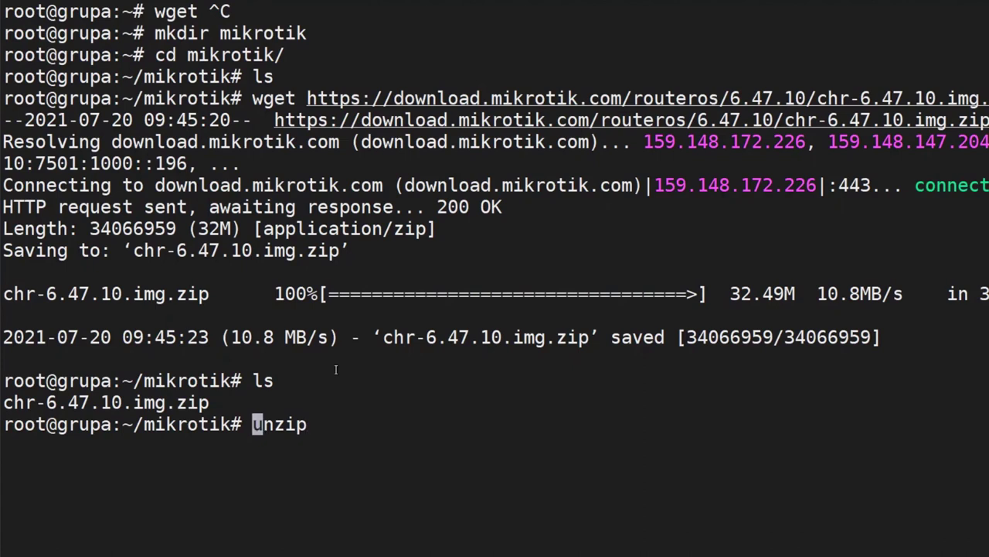
text(apt-ge)
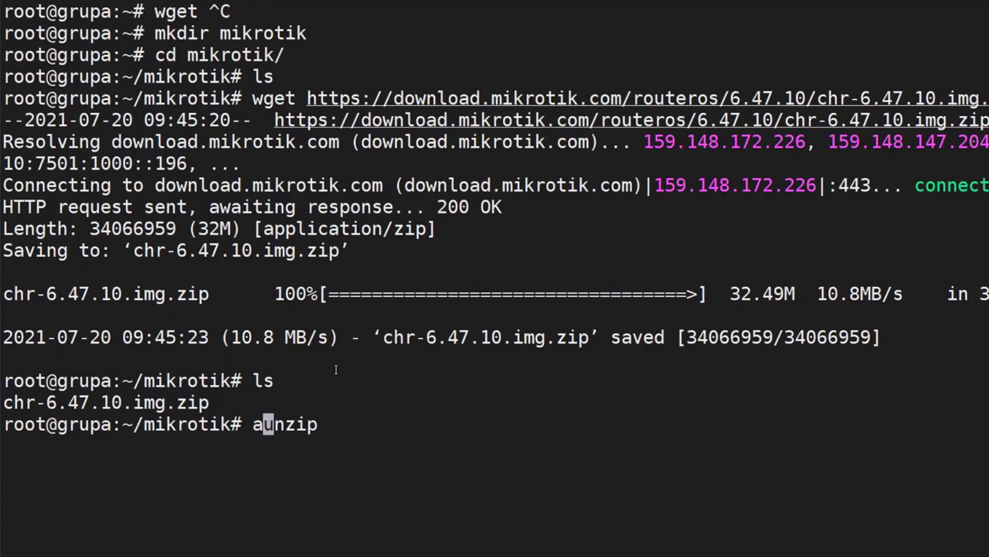
text(t)
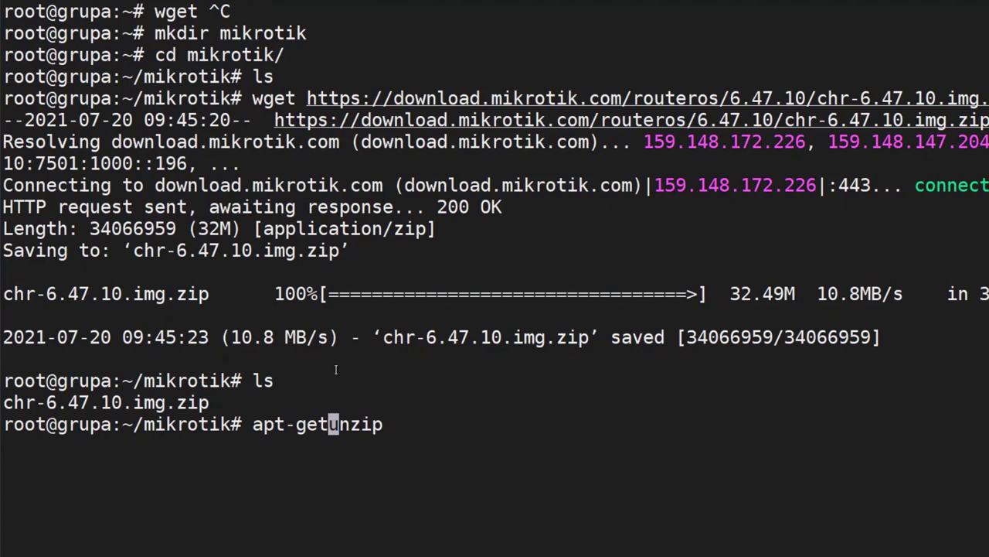
text( install)
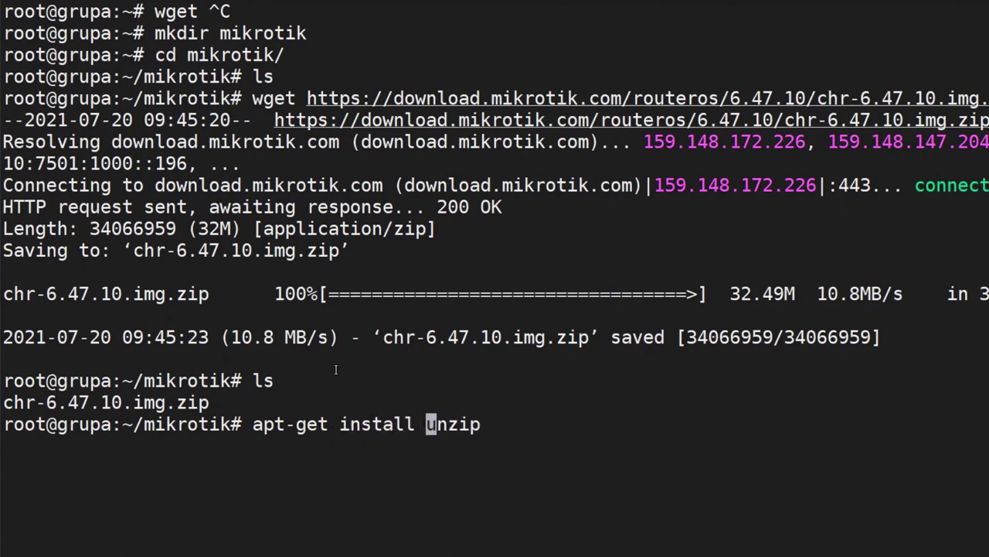
key(Delete)
key(Delete)
key(Delete)
key(Delete)
key(Delete)
key(BackSpace)
key(BackSpace)
key(BackSpace)
key(BackSpace)
key(BackSpace)
key(BackSpace)
key(BackSpace)
key(BackSpace)
text(update)
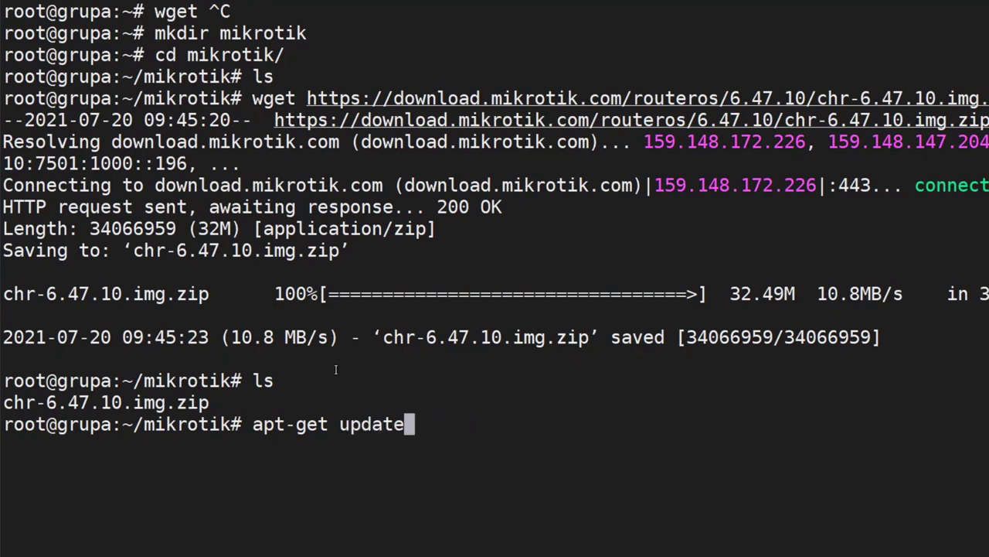
key(BackSpace)
key(BackSpace)
key(BackSpace)
key(BackSpace)
key(BackSpace)
key(BackSpace)
key(BackSpace)
key(BackSpace)
key(BackSpace)
key(BackSpace)
key(BackSpace)
key(BackSpace)
key(BackSpace)
key(BackSpace)
- Unzip chr-6.47.10.img.zip and list the extracted chr-6.47.10.img
text(unzip )
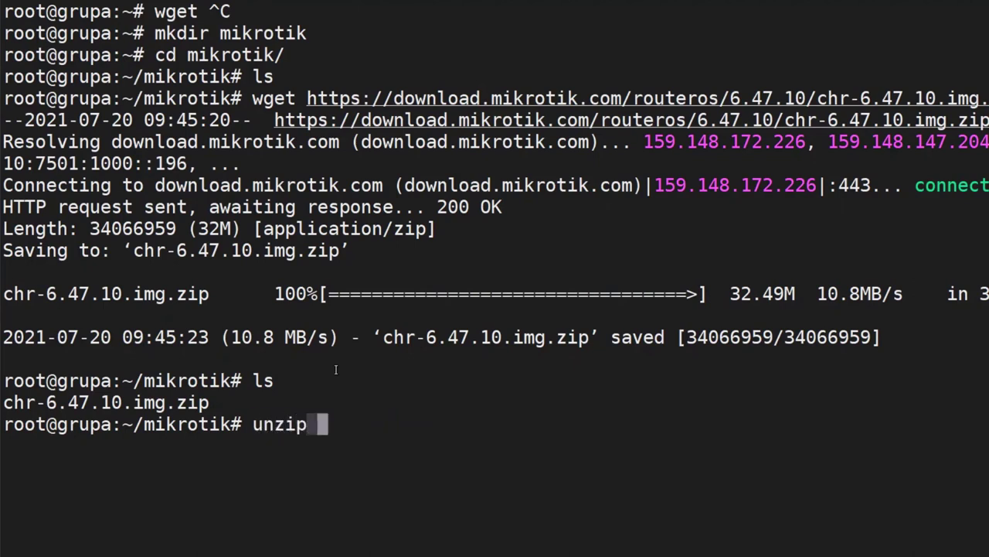
text(c)
key(Tab)
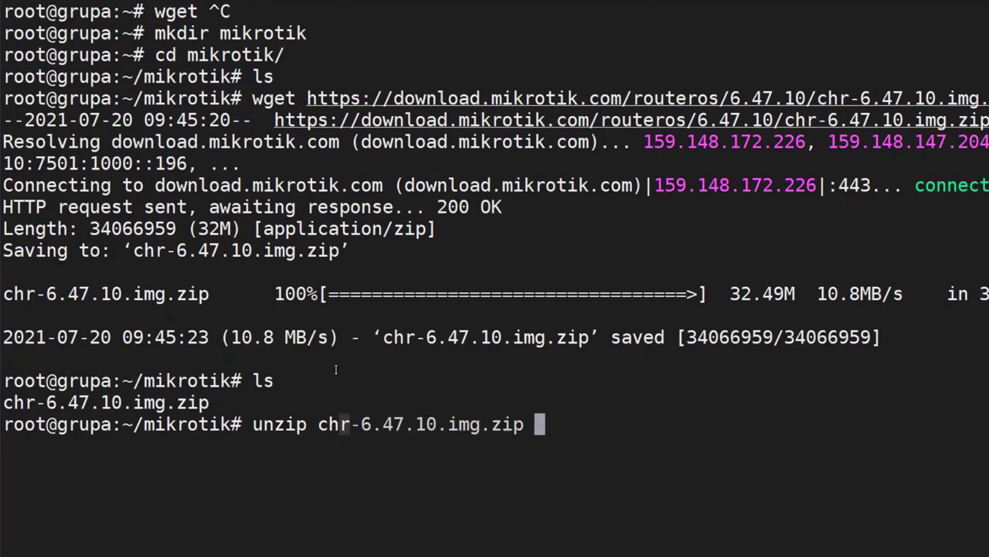
key(Return)
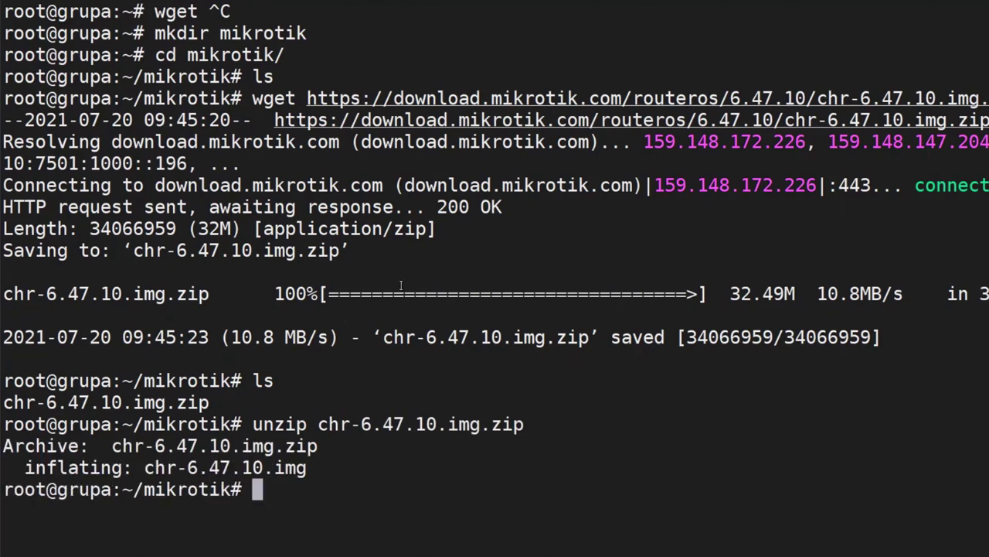
text(ls)
key(Return)
- List the mikrotik folder with ls -l to show the current file sizes
text(ls -l)
key(Return)
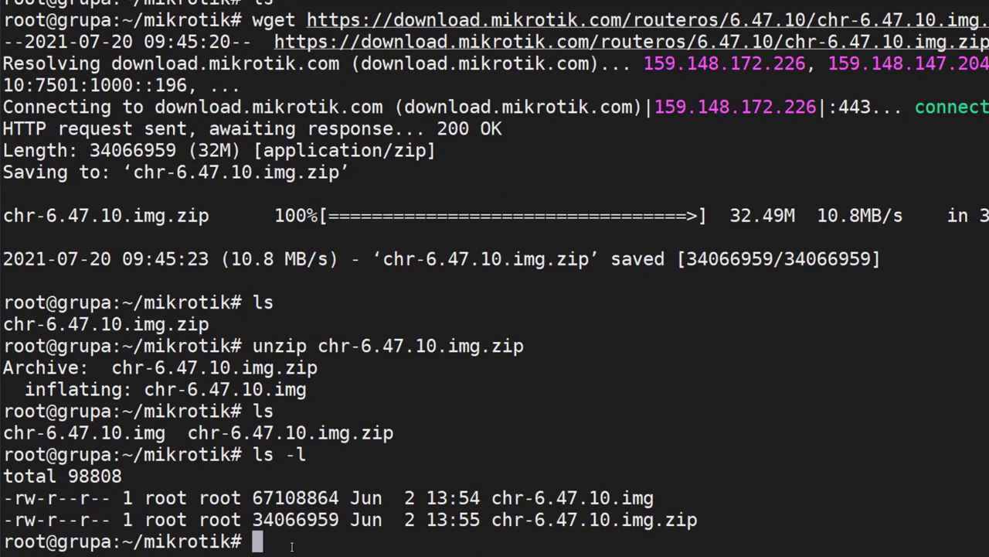
drag(253, 519, 328, 519)
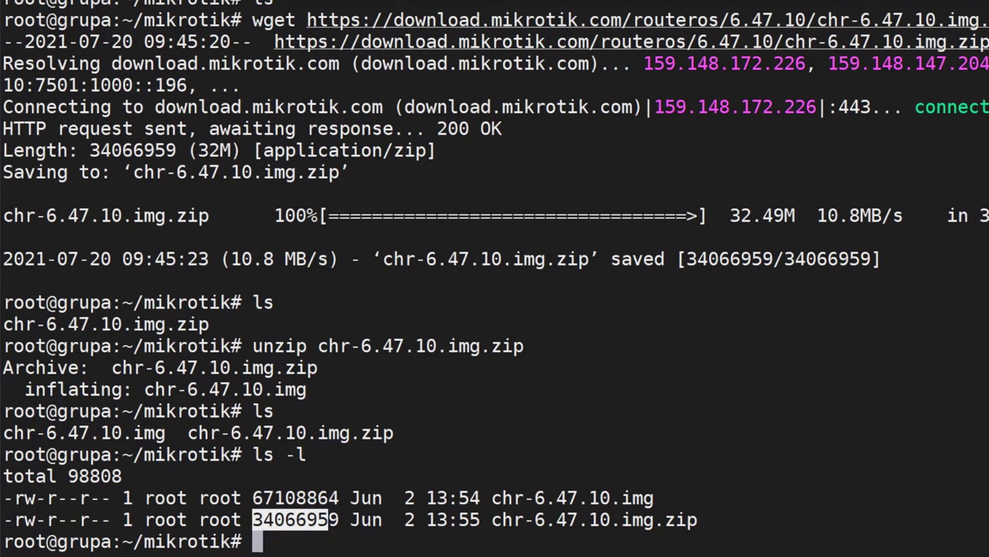
click(484, 393)
- Grow chr-6.47.10.img by +10G with qemu-img resize
text(qemu)
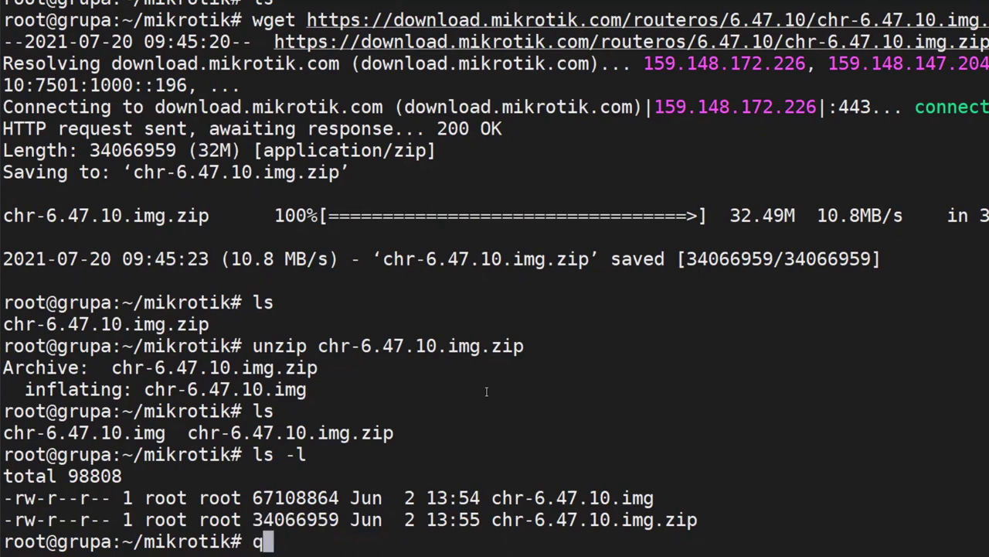
text(-im)
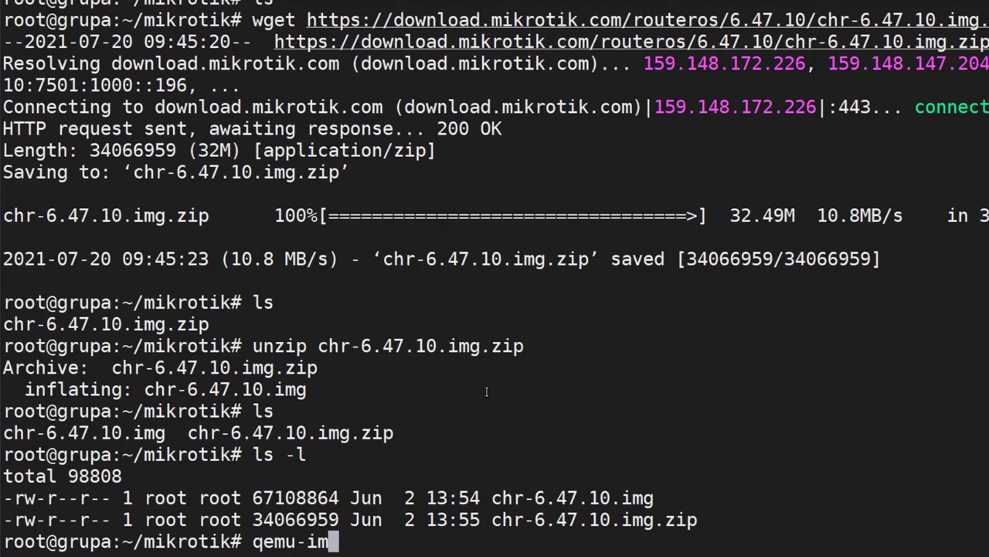
text(g resi)
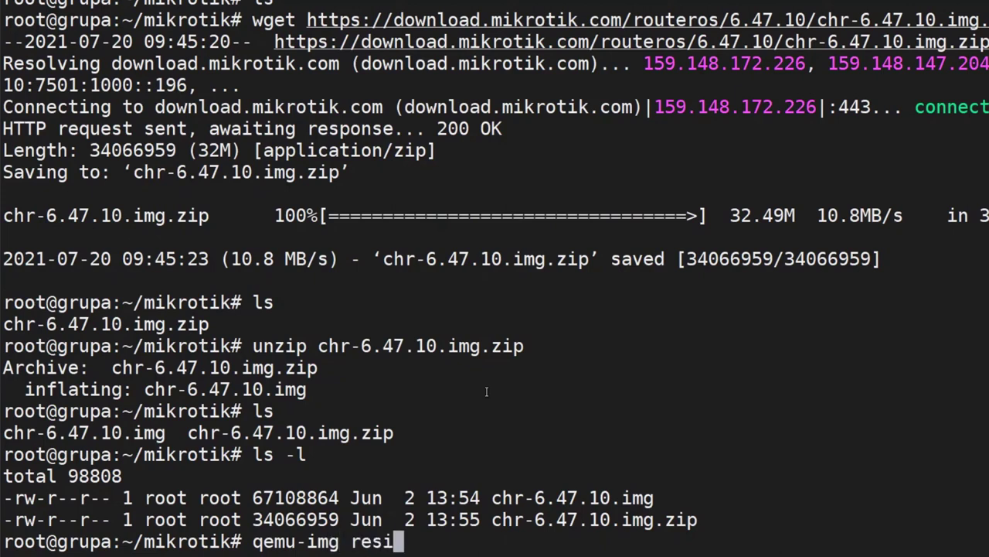
text(ze c)
key(Tab)
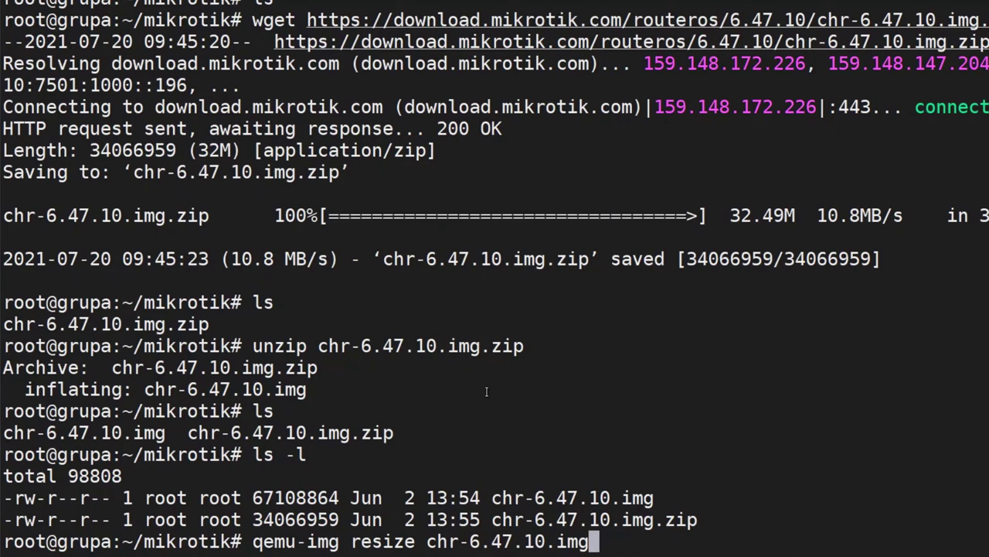
text(+10G)
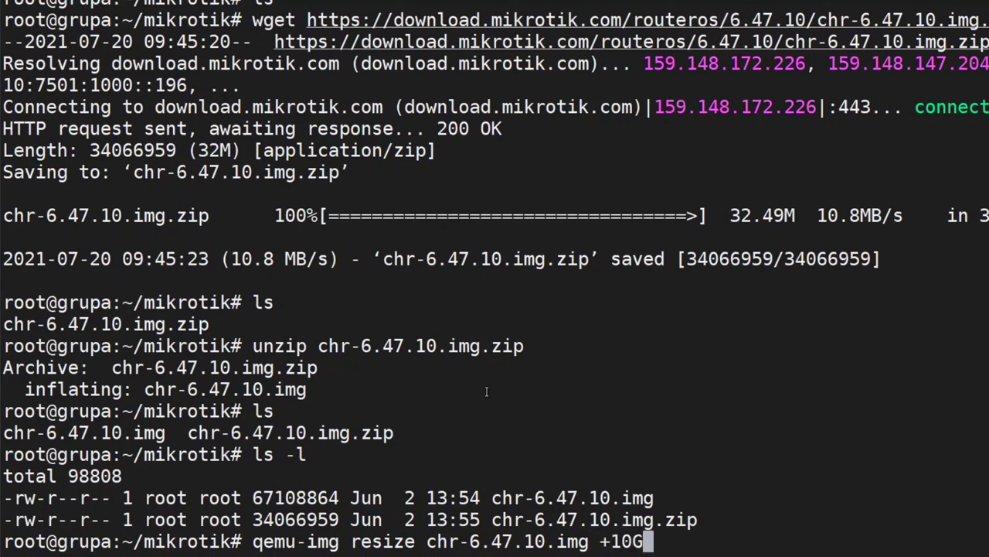
key(Return)
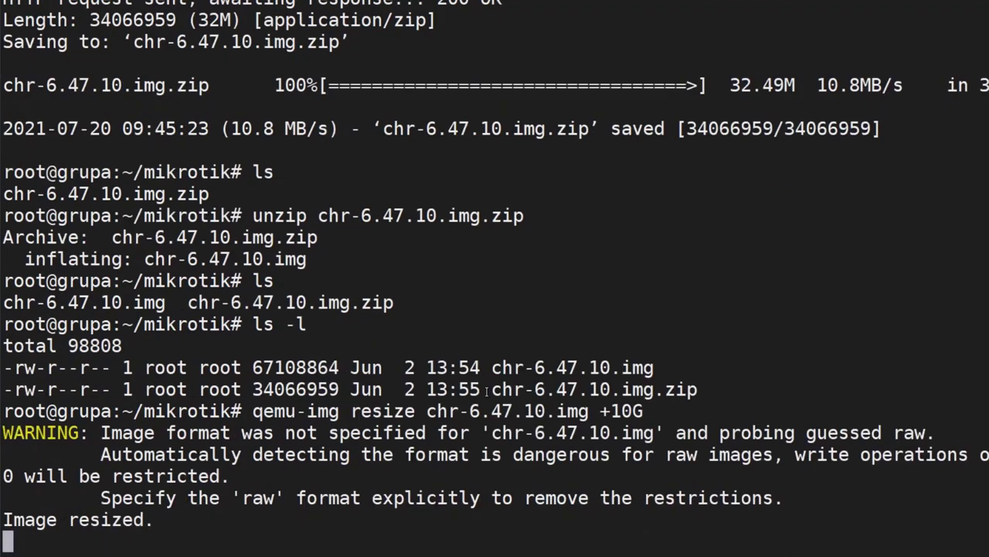
text(ls -l)
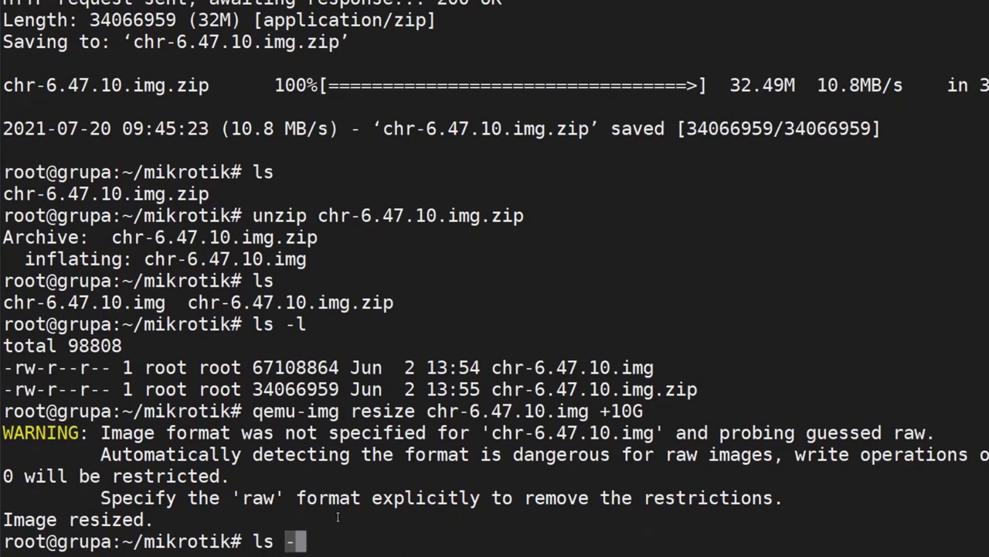
key(Return)
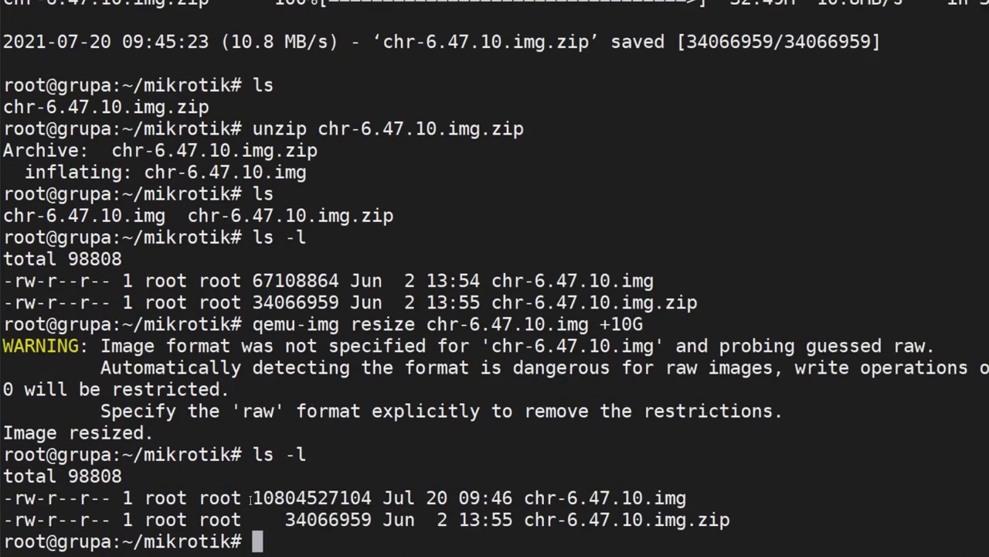
drag(247, 498, 370, 498)
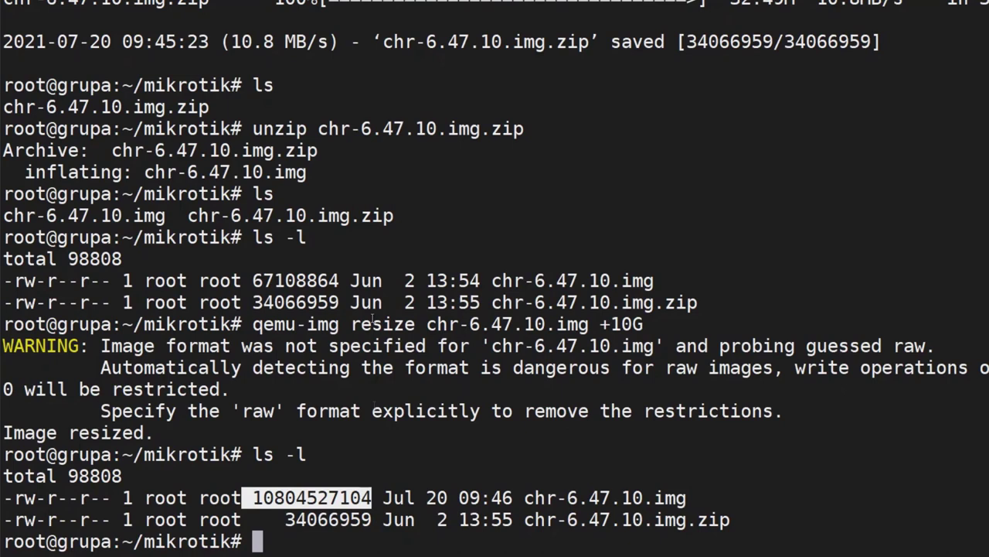
drag(248, 281, 382, 283)
drag(246, 498, 430, 476)
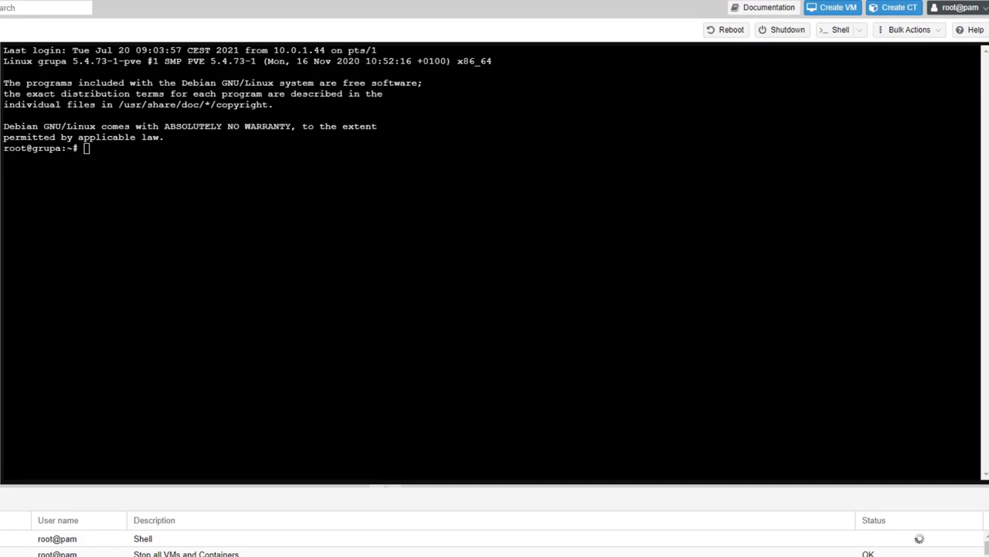
- Begin a new VM on node grupa with no installation media
click(831, 8)
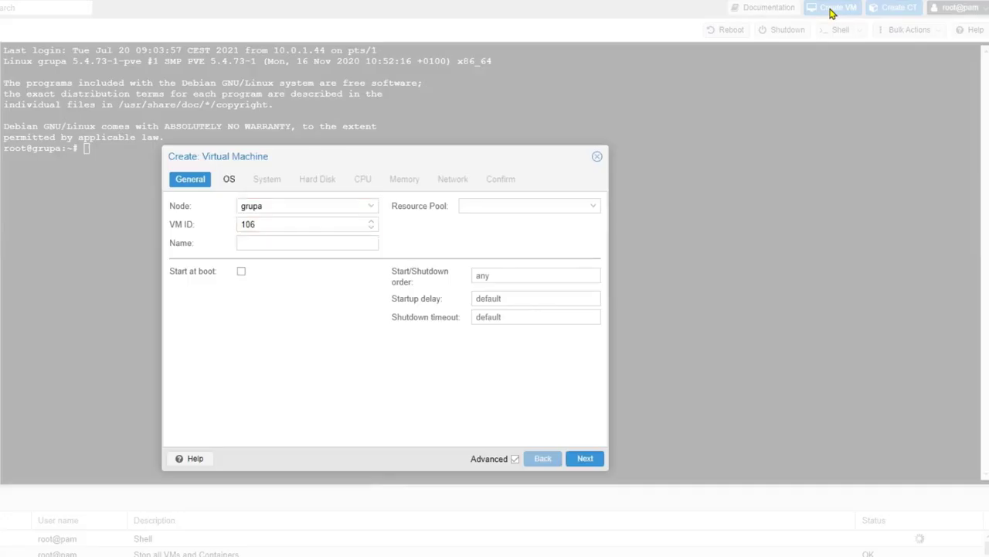
click(270, 208)
click(271, 241)
click(278, 207)
click(302, 241)
click(584, 460)
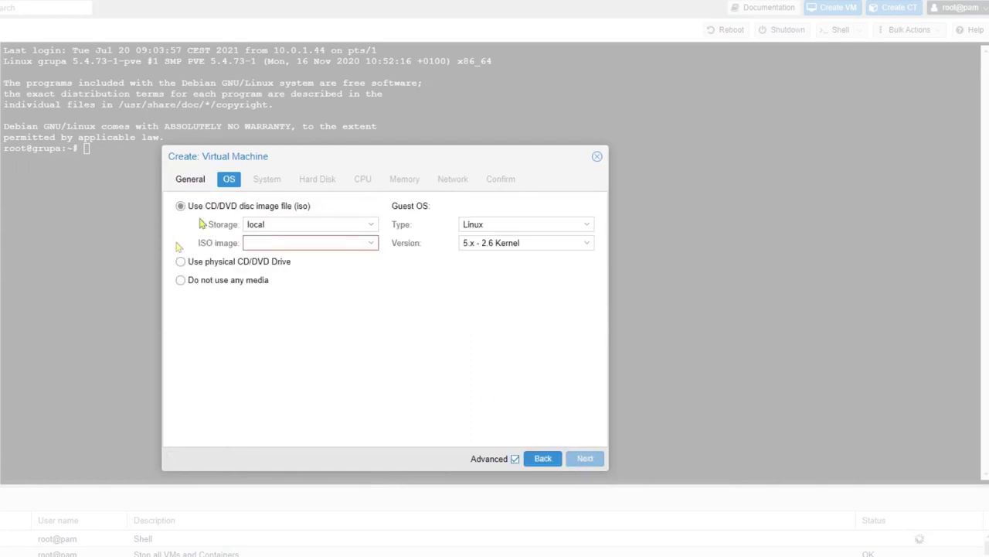
click(490, 246)
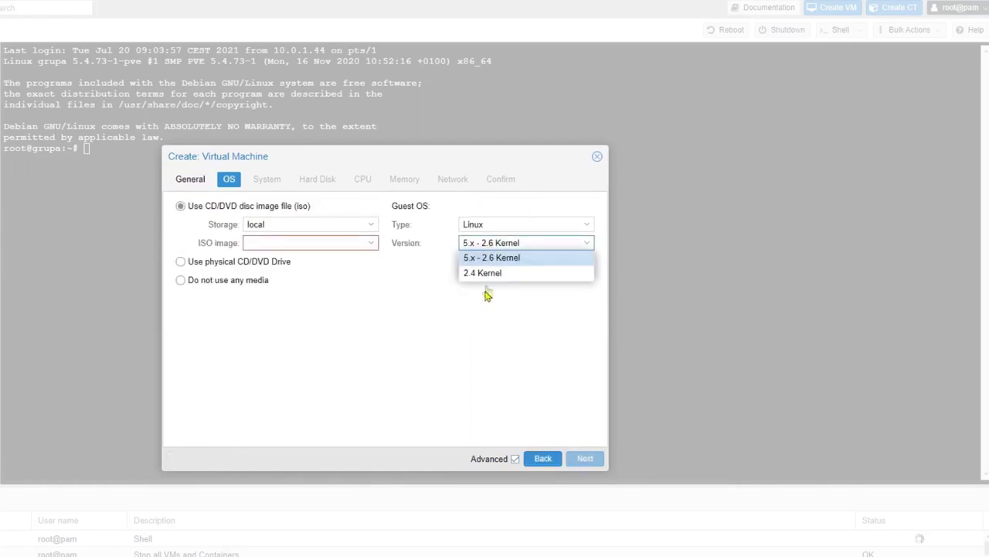
click(494, 358)
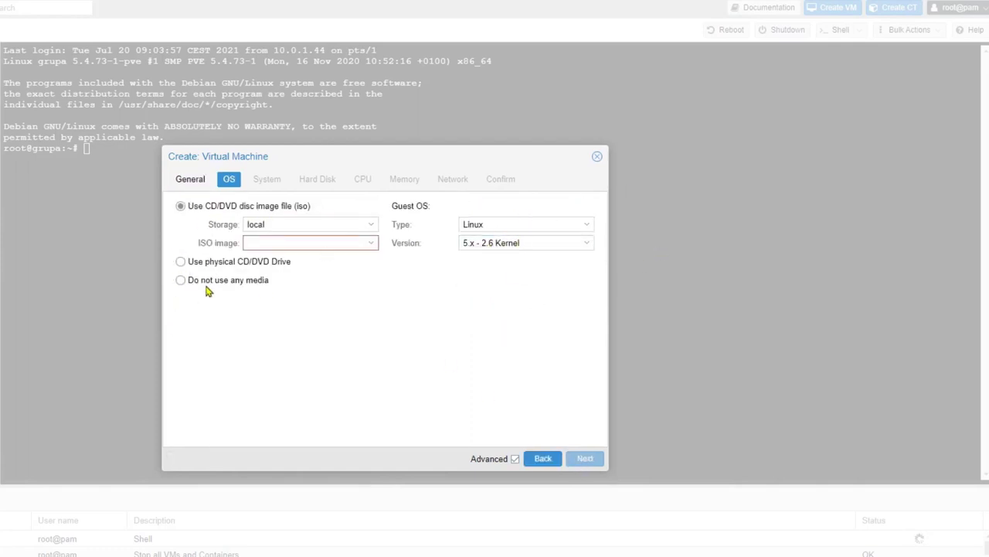
click(183, 281)
drag(199, 282, 180, 286)
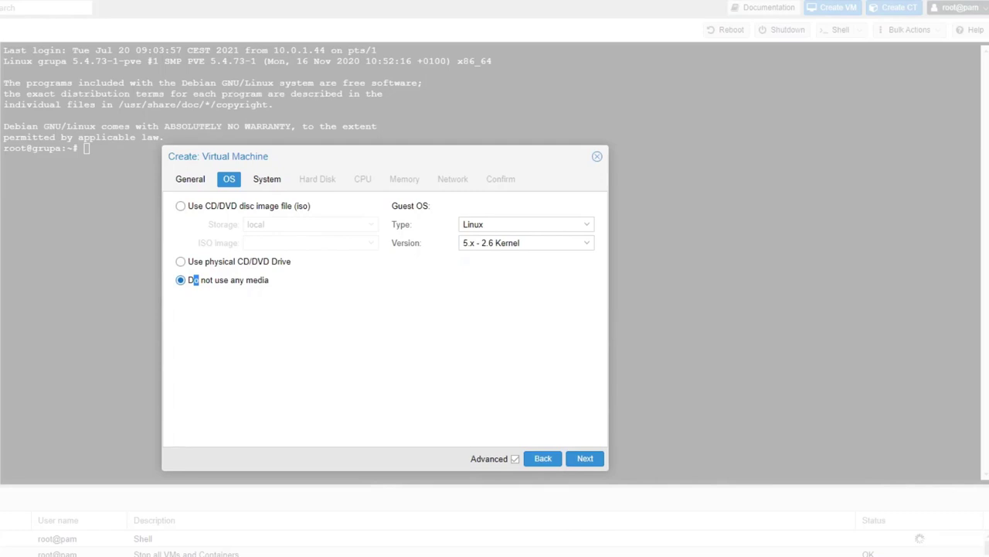
- Give the VM a 1 GiB hard disk on SCSI device 1
click(583, 461)
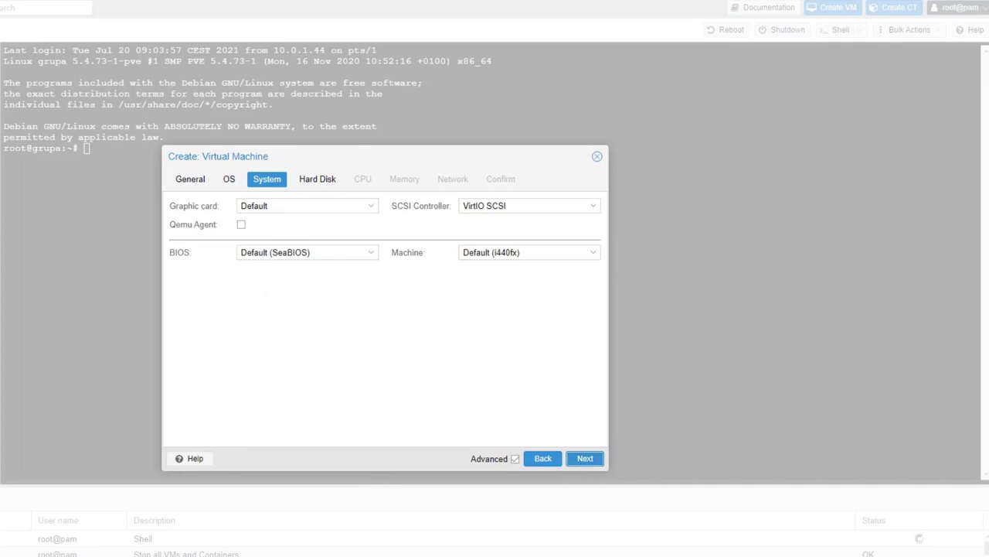
click(589, 460)
double_click(346, 206)
text(1)
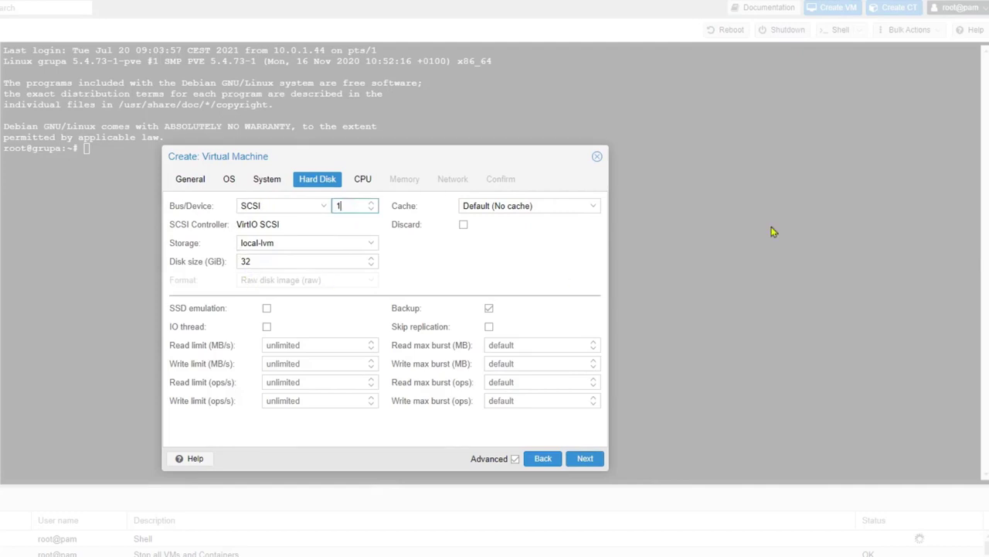
double_click(276, 261)
text(1)
click(581, 460)
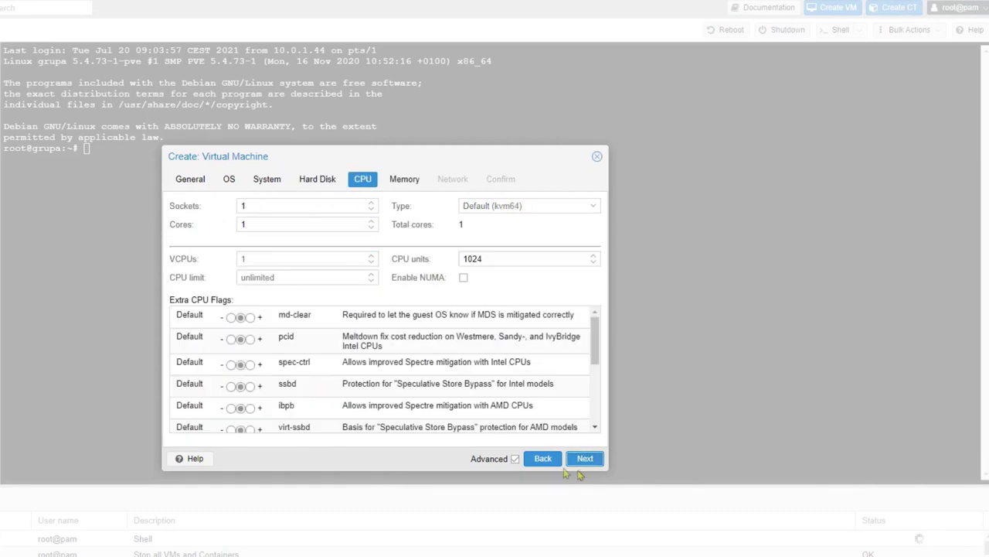
click(543, 458)
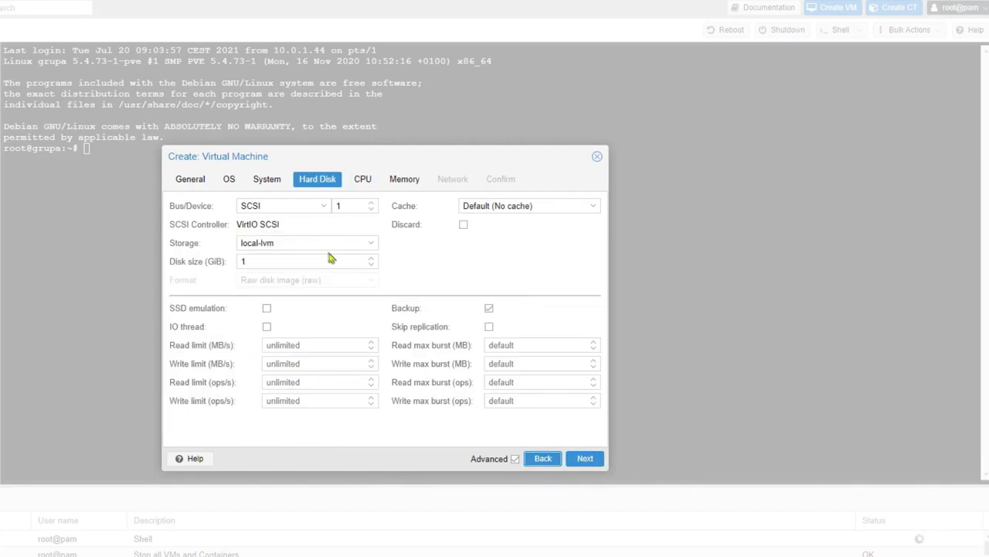
click(585, 457)
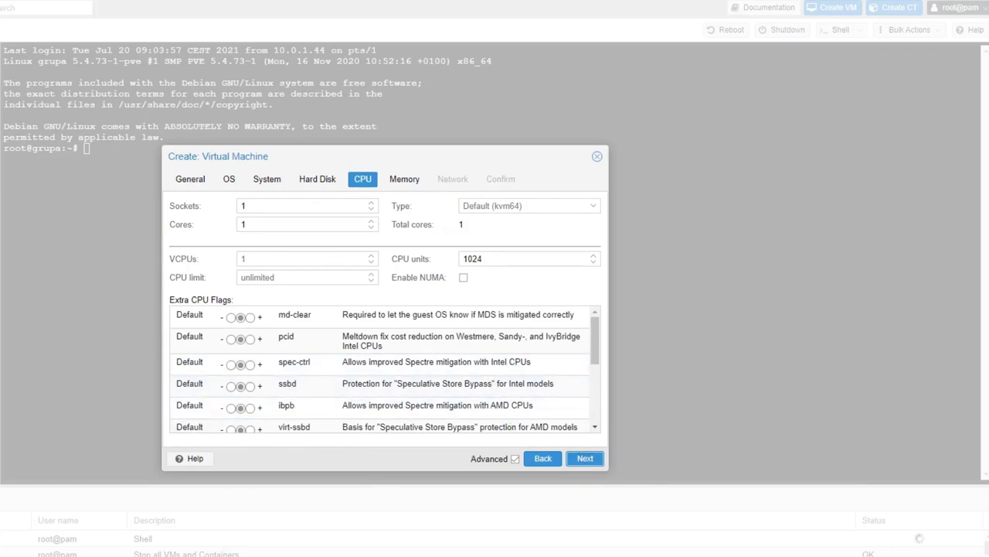
- Set memory to 1024 MiB, keep the VirtIO network model, and create VM 106
click(583, 458)
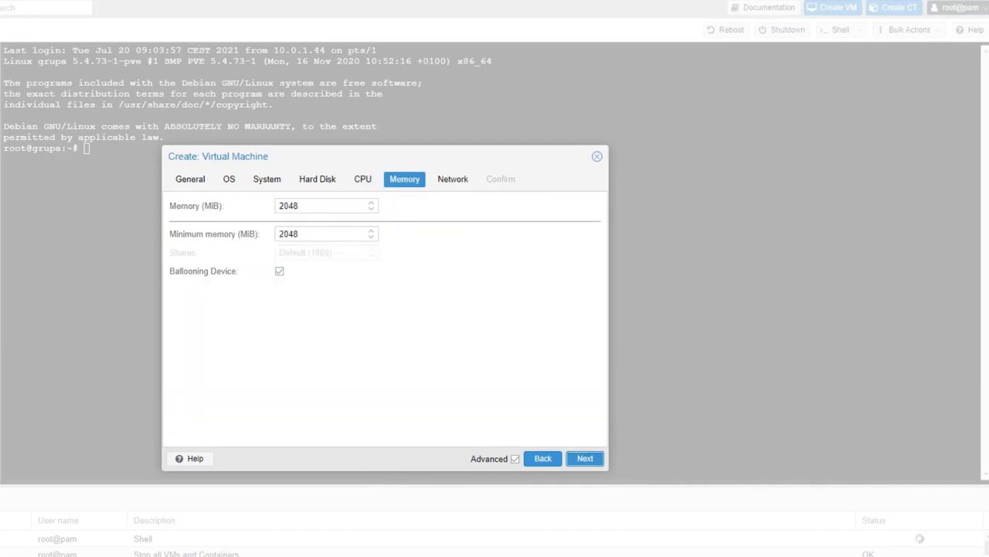
click(302, 206)
drag(301, 206, 181, 203)
text(1024)
key(Tab)
click(586, 459)
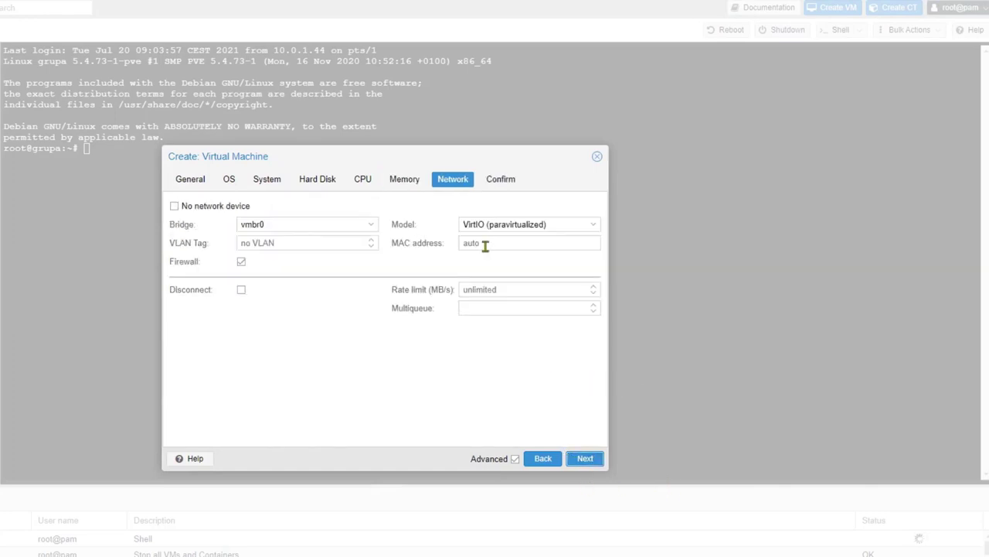
click(488, 225)
click(508, 225)
click(541, 254)
click(587, 460)
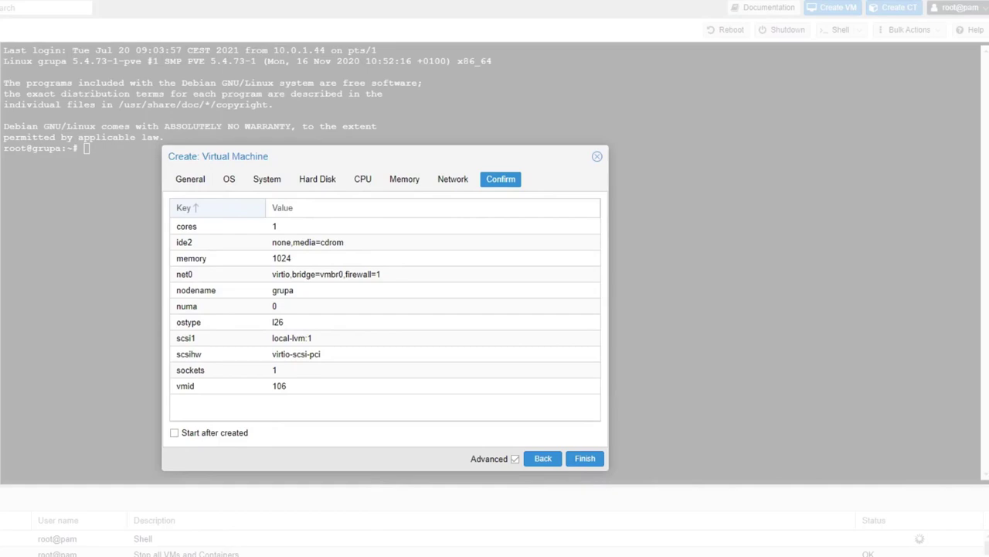
click(575, 459)
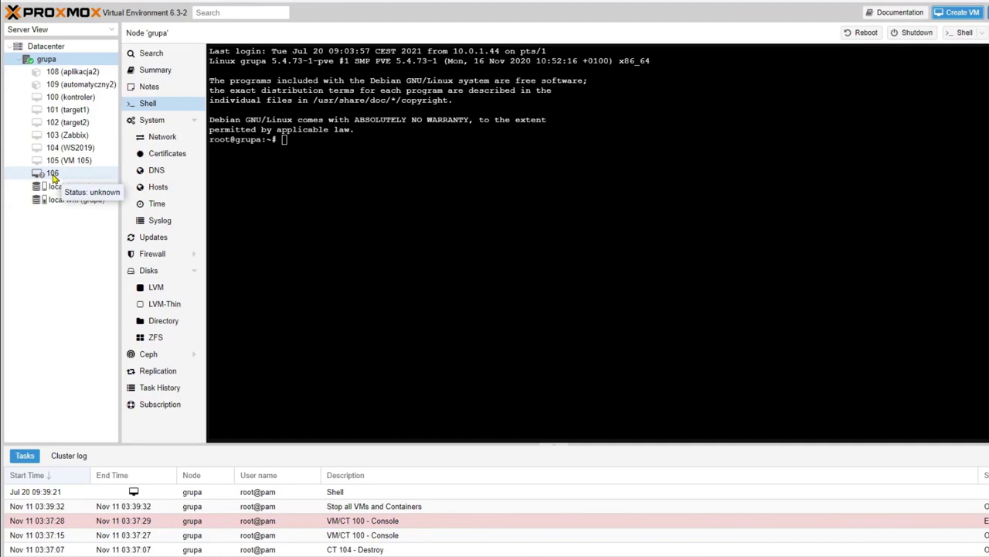
click(52, 174)
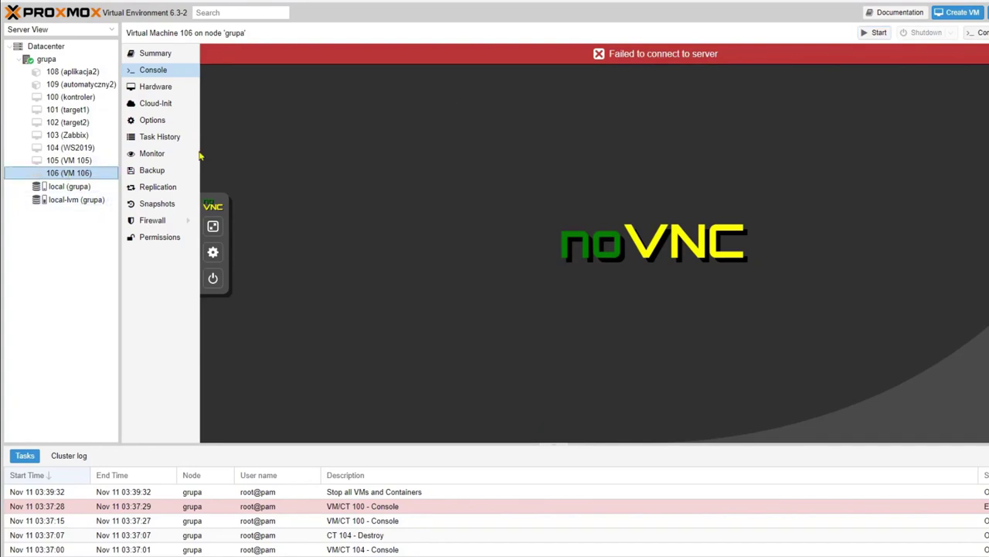
- Show VM 106's Hardware list
click(155, 90)
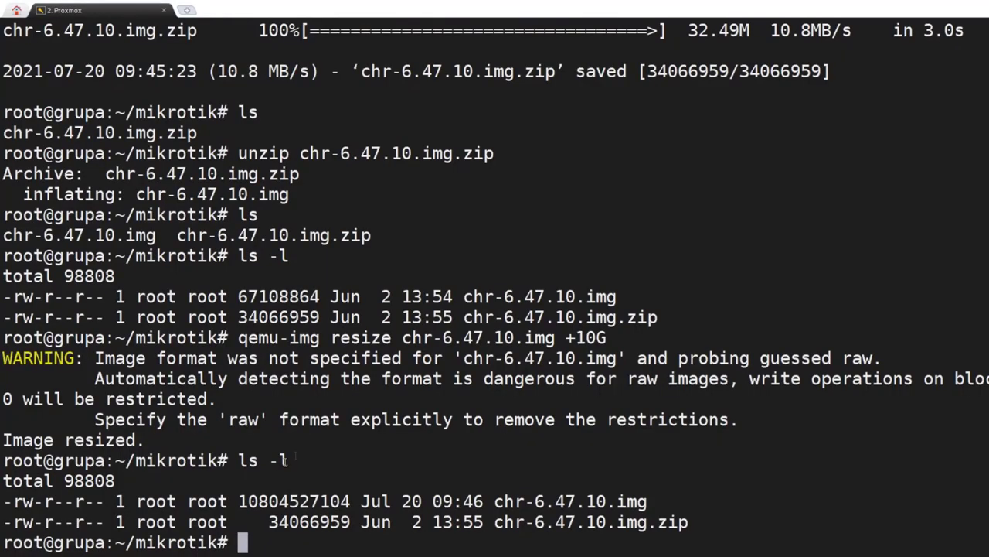
- Run 'qm import 106 chr-6.47.10.img local-lvm' in a cleared, enlarged terminal
text(clear)
key(Return)
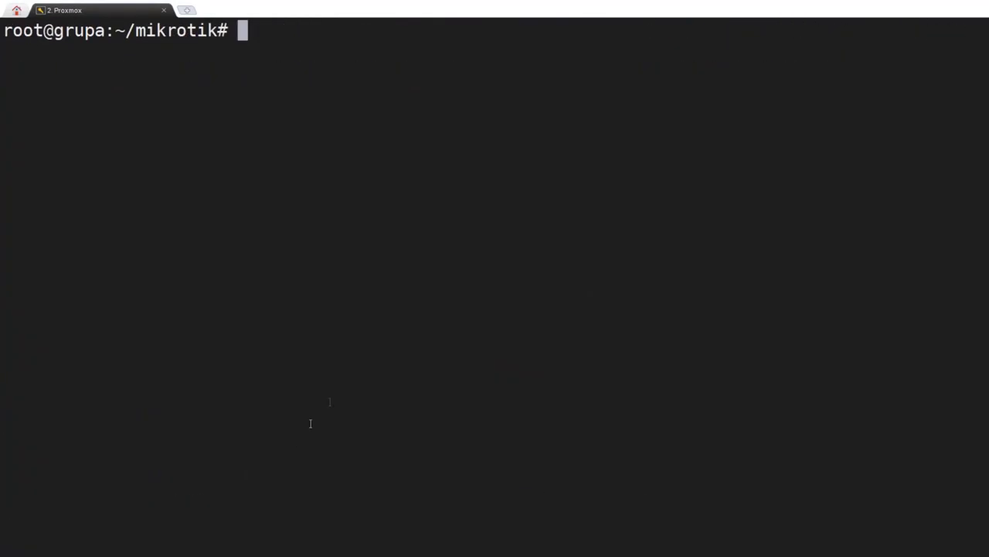
key(ctrl+plus)
text(qm )
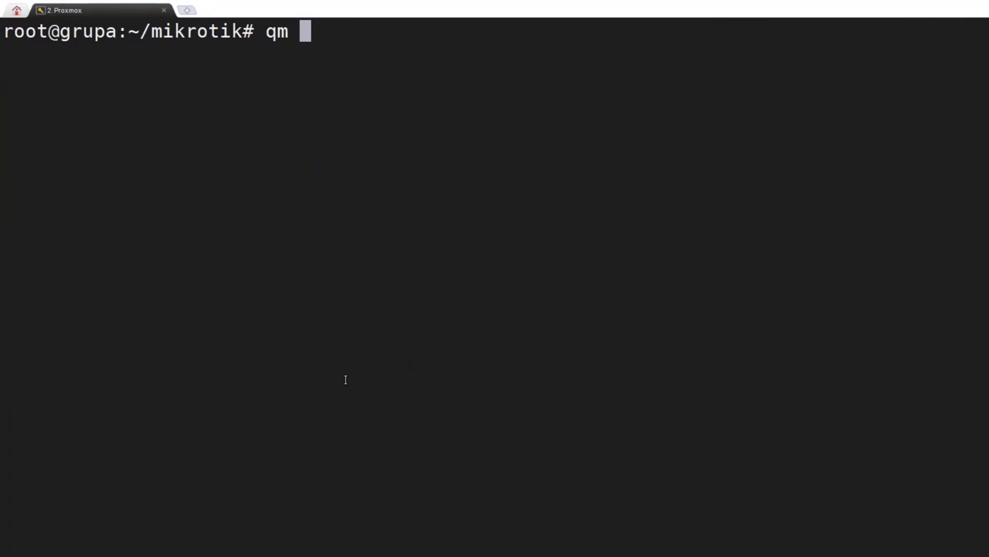
text(impo)
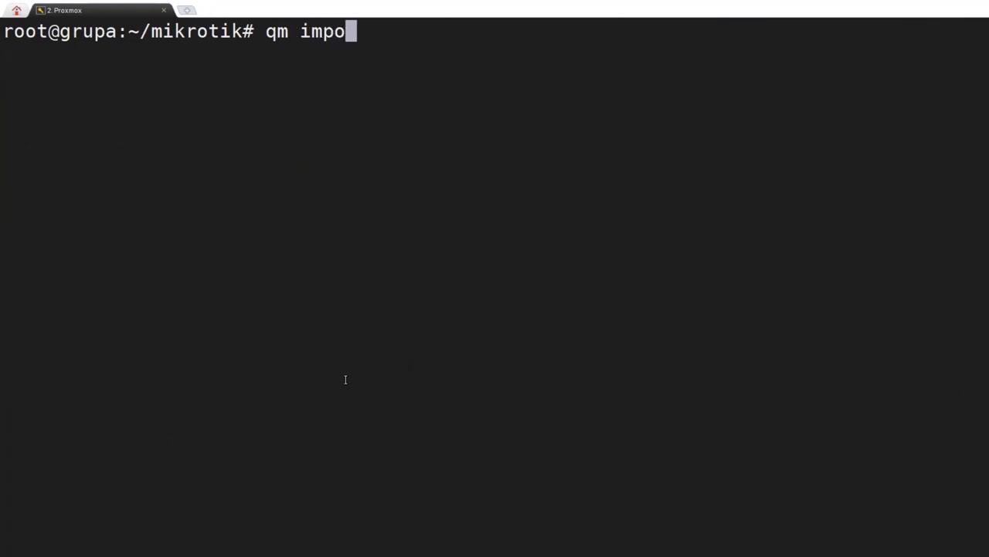
text(rtrt)
key(BackSpace)
key(BackSpace)
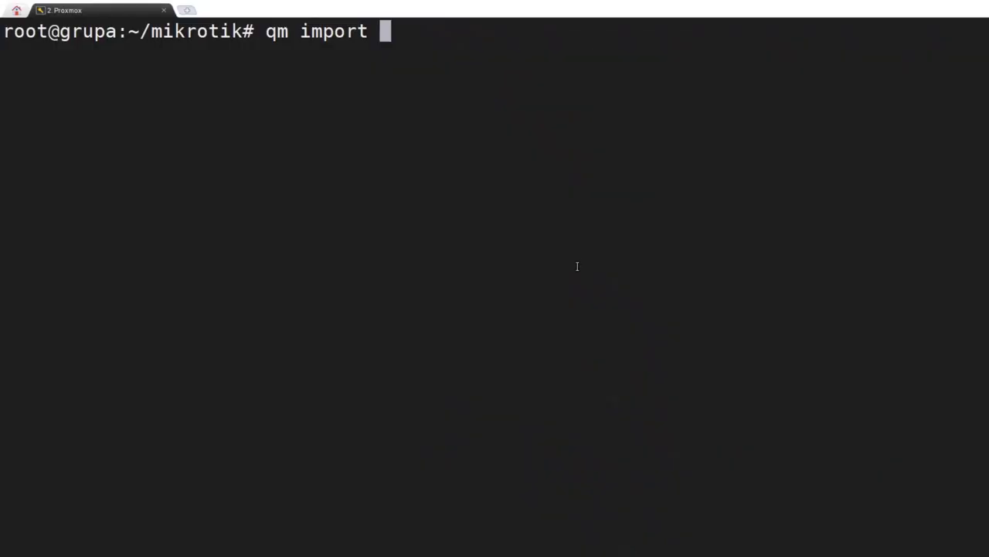
text(106)
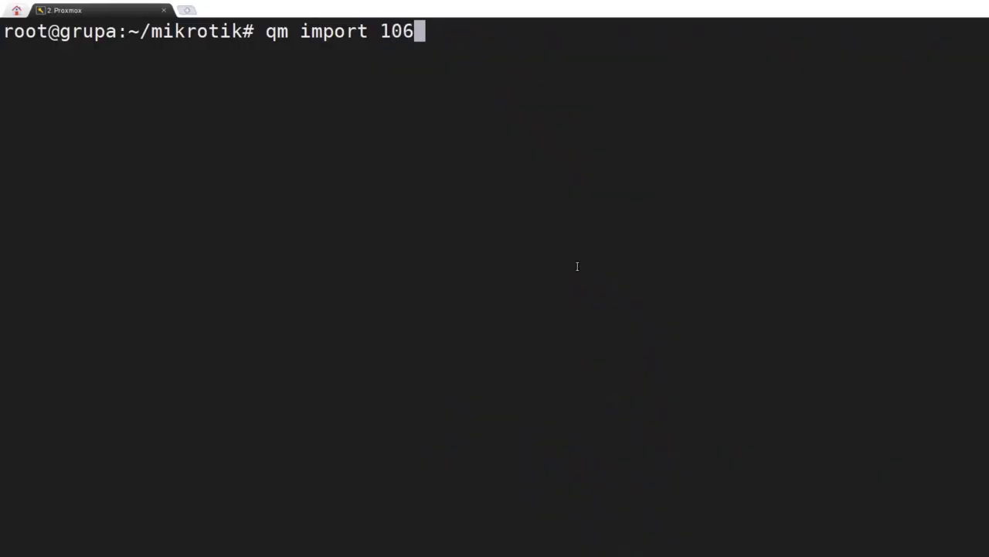
text( c)
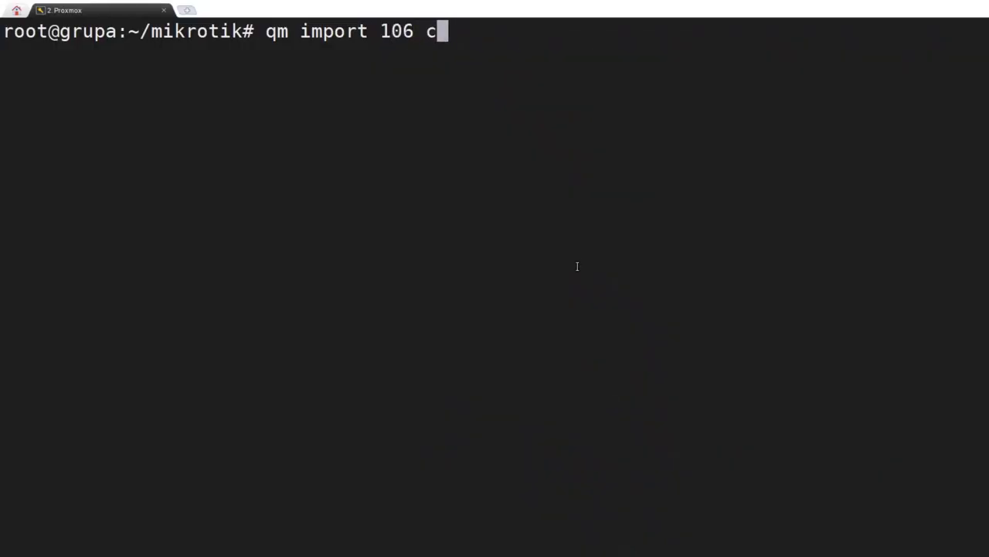
key(Tab)
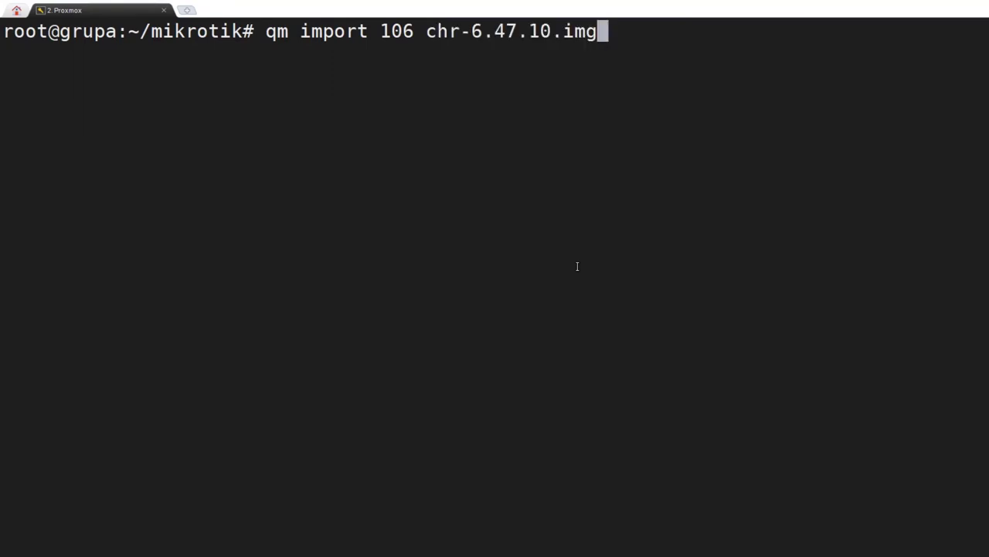
text(local)
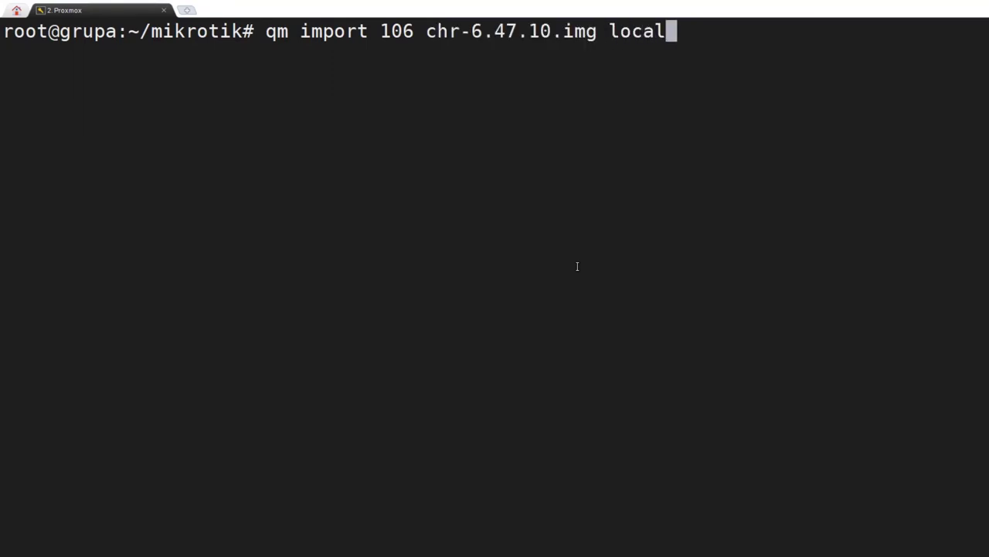
text(-)
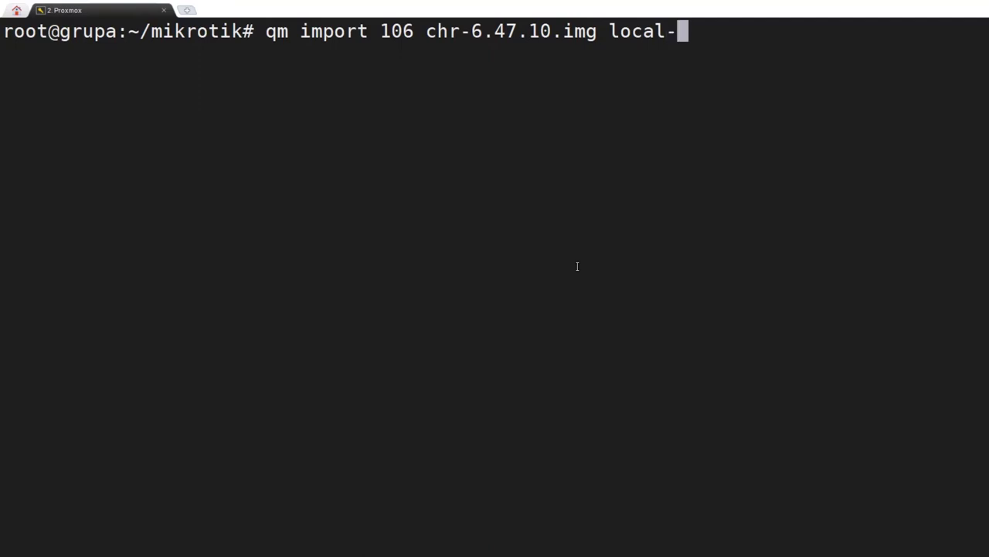
text(lvm)
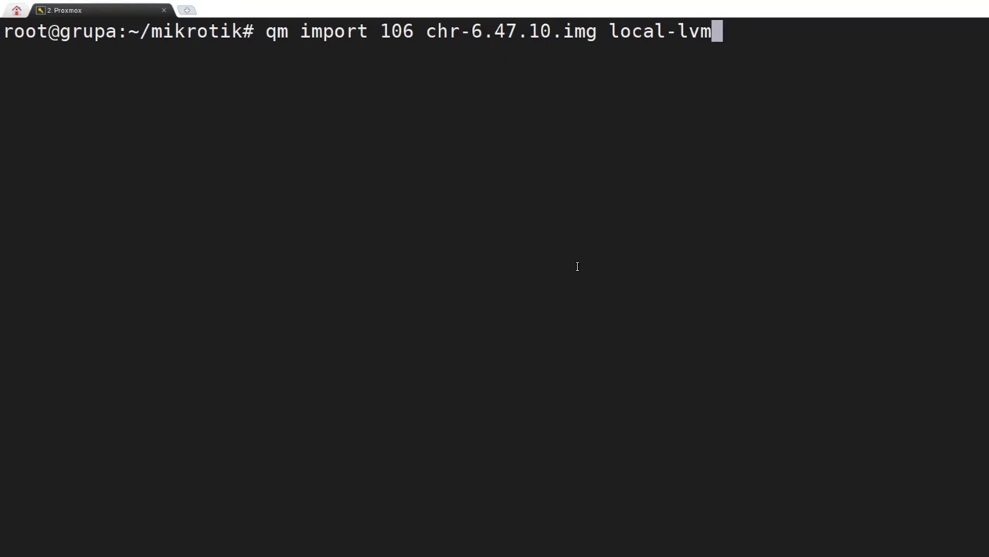
key(Return)
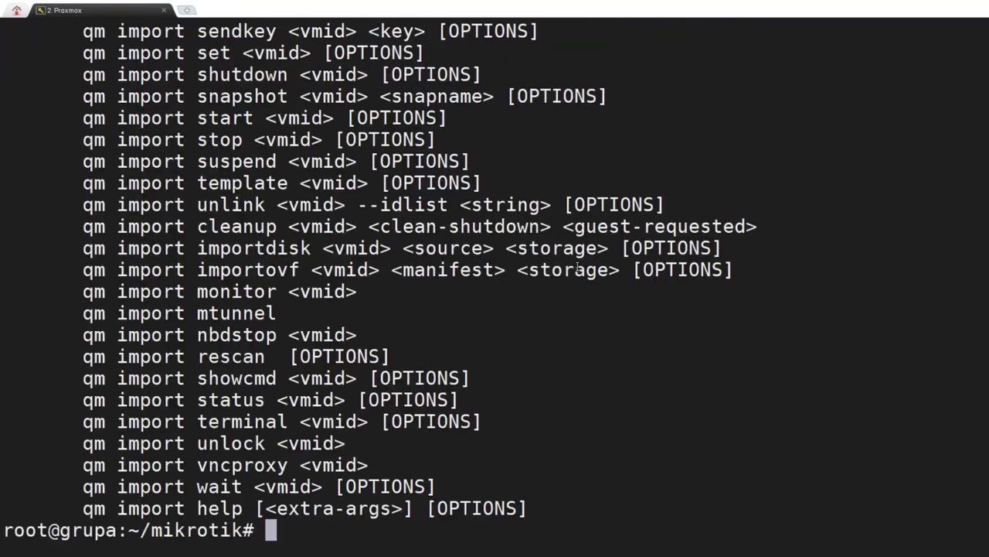
- Correct the command to 'qm importdisk 106 chr-6.47.10.img local-lvm' and rerun it
scroll(576, 269, up, 8)
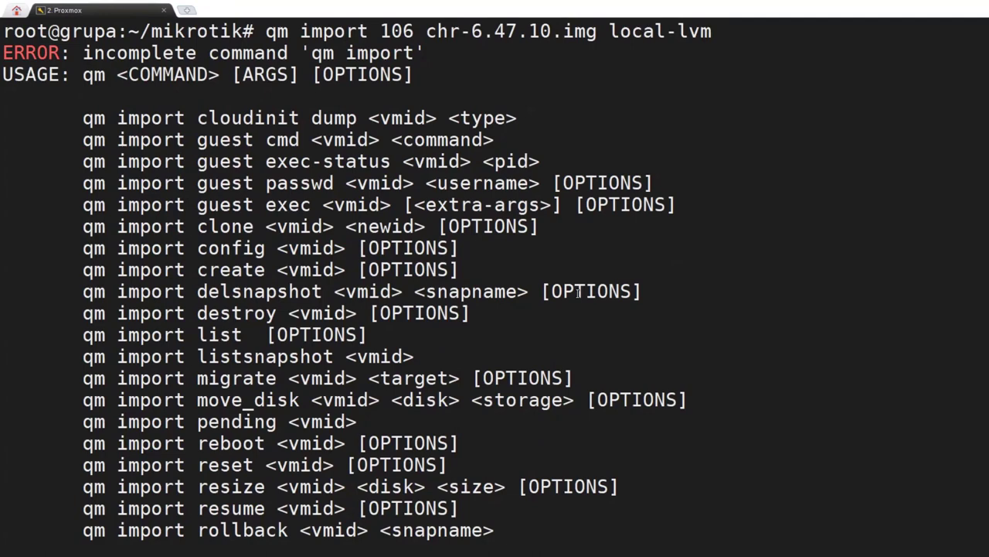
key(Up)
key(ctrl+Left)
key(ctrl+Left)
key(ctrl+Left)
key(ctrl+Left)
key(ctrl+Left)
key(ctrl+Left)
key(ctrl+Left)
key(ctrl+Right)
text(disk)
key(Return)
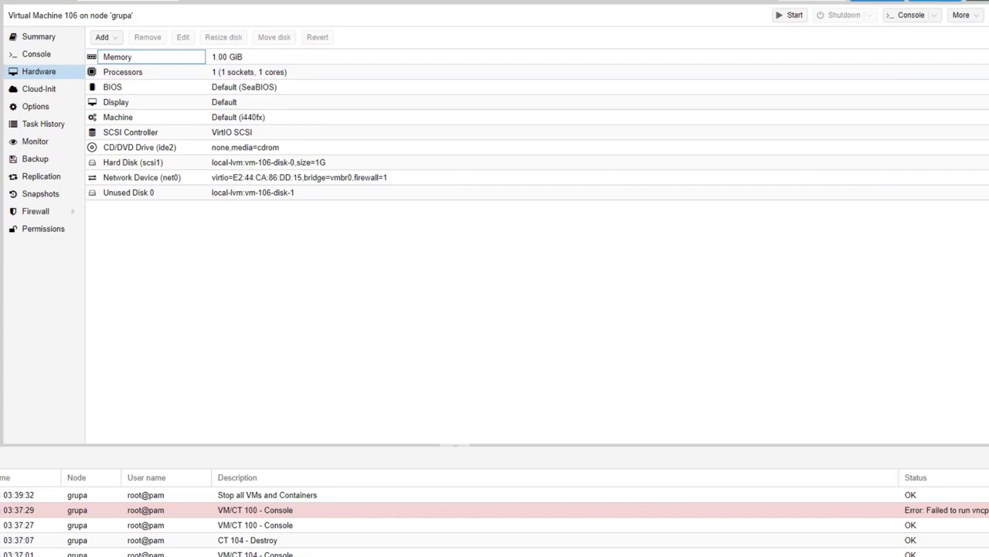
- Attach Unused Disk 0 (vm-106-disk-1) to VM 106 as a hard disk
click(205, 194)
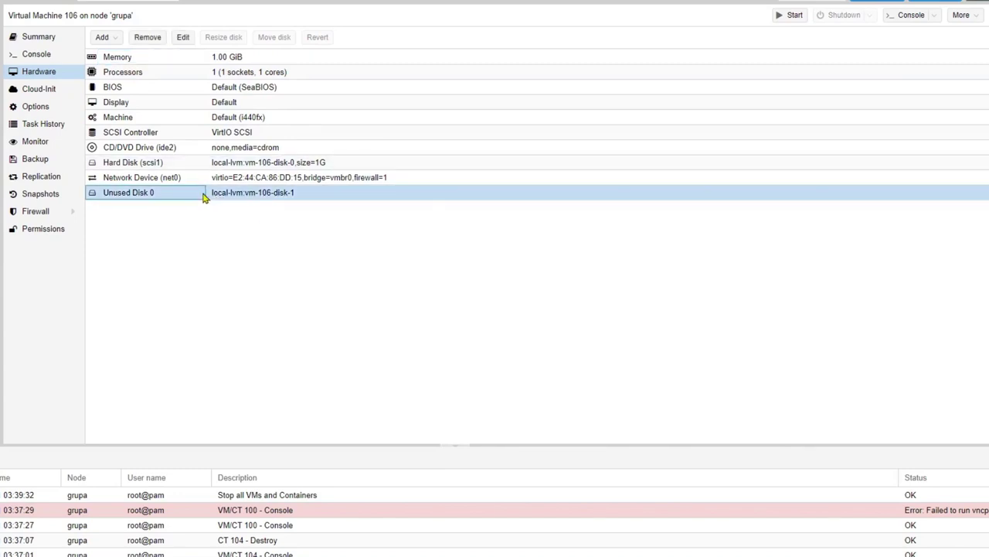
click(285, 198)
double_click(284, 199)
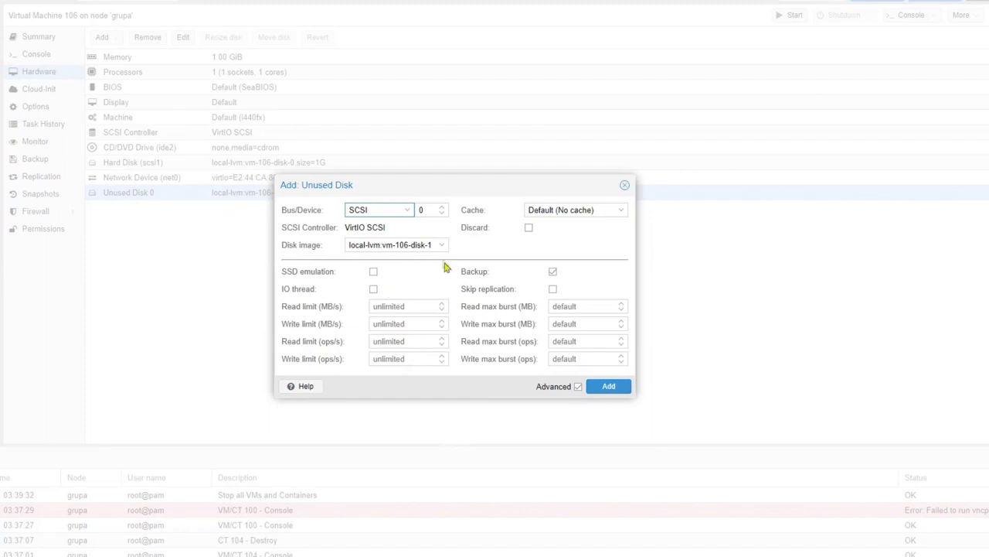
click(611, 390)
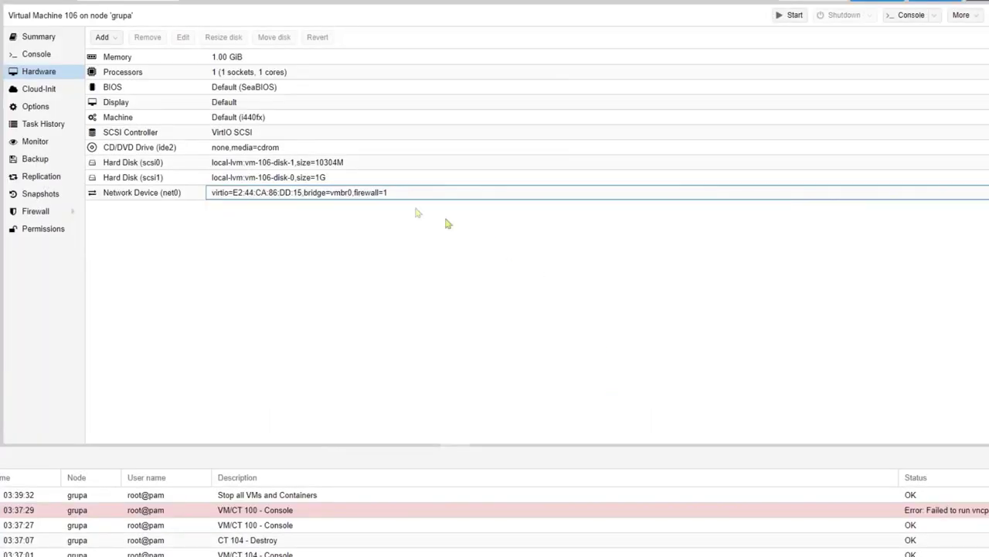
- Detach the old 1G scsi1 disk from VM 106
click(254, 165)
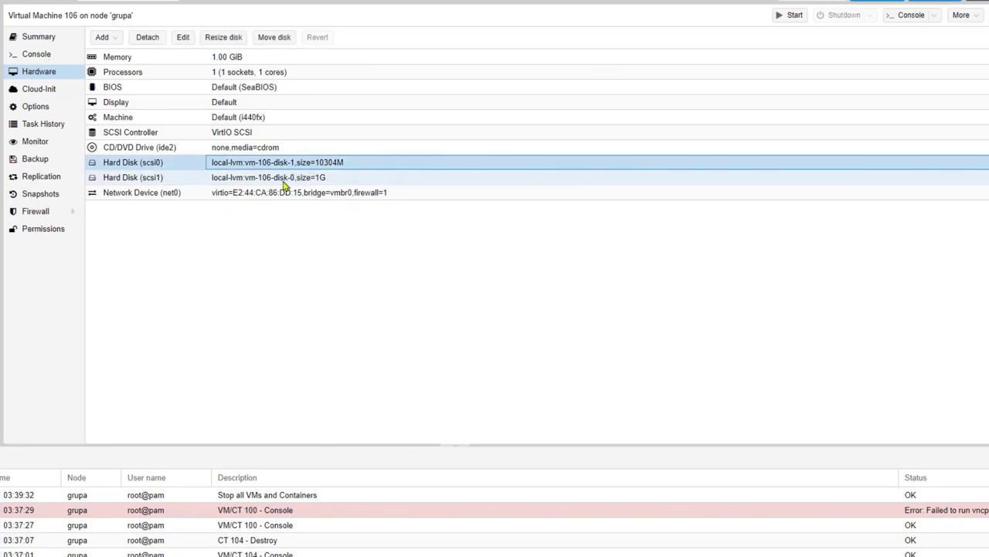
click(283, 179)
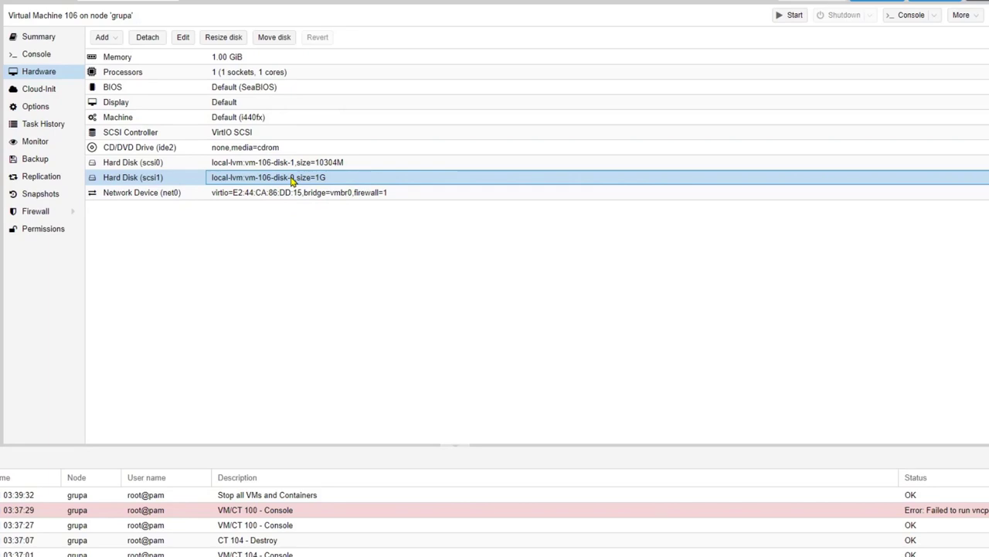
click(150, 39)
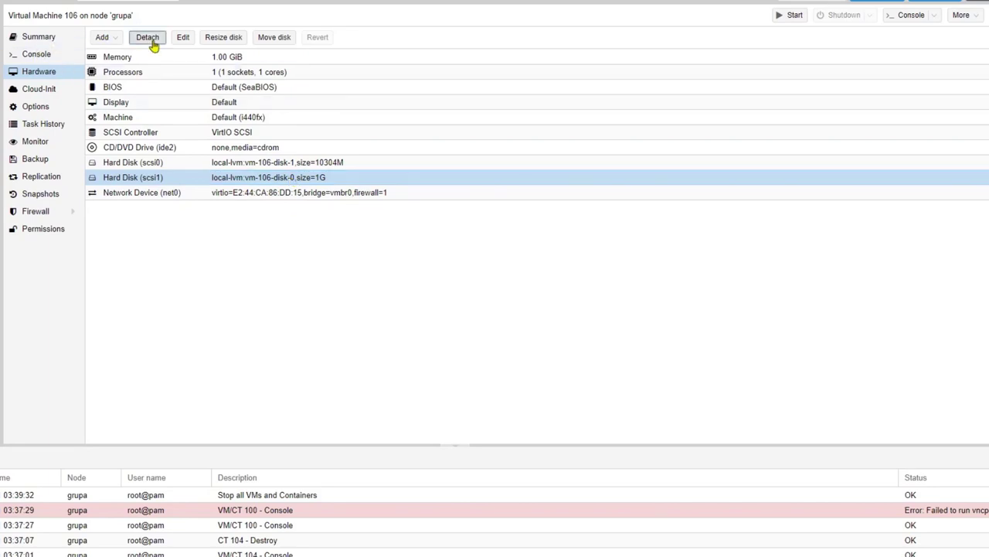
click(431, 302)
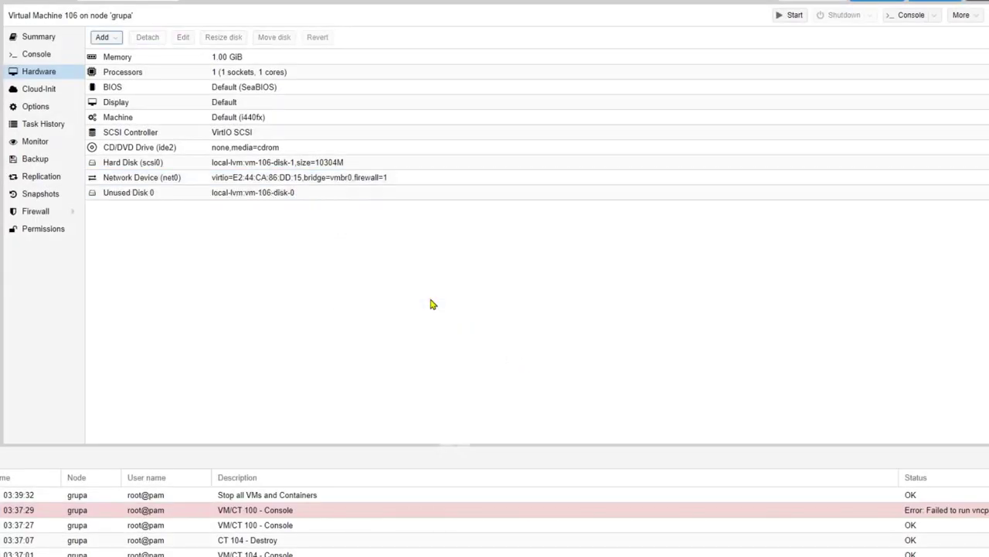
click(27, 110)
- Enable scsi0 and move it to first in VM 106's boot order, then start the VM
double_click(136, 116)
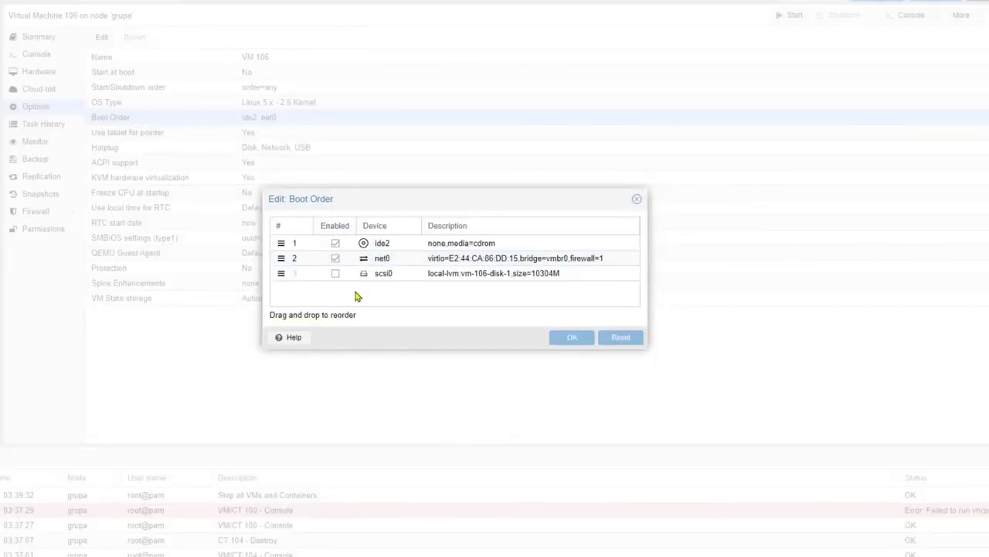
click(335, 275)
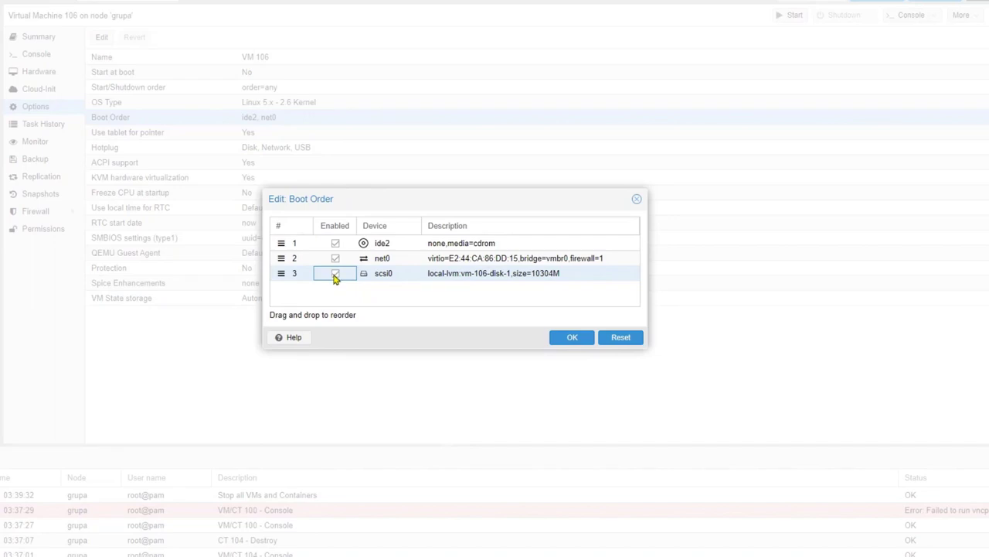
click(578, 277)
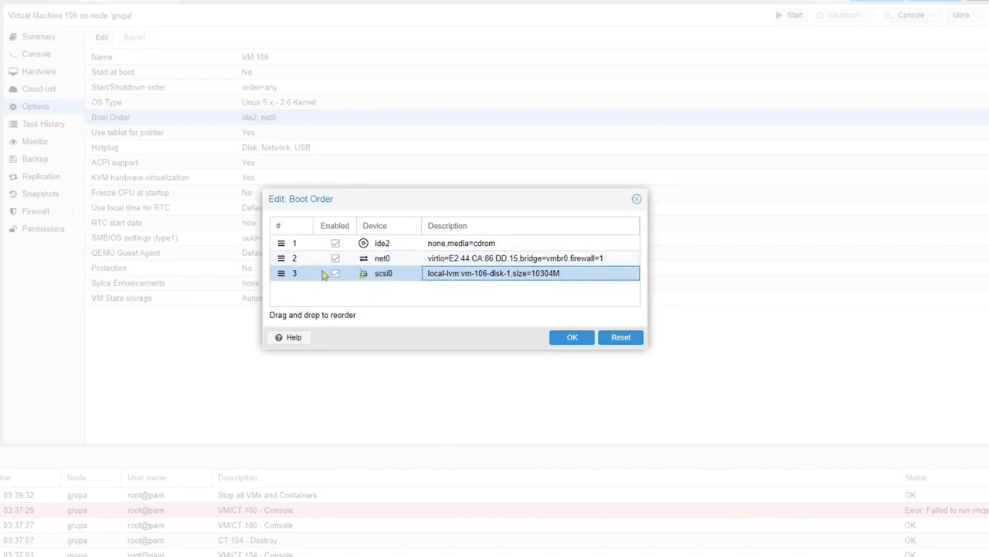
drag(282, 273, 281, 243)
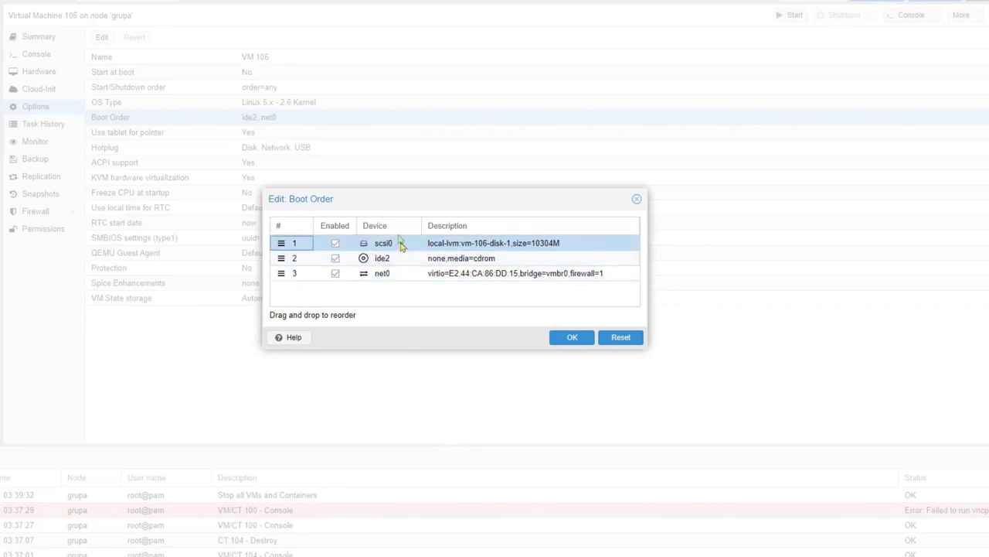
click(572, 338)
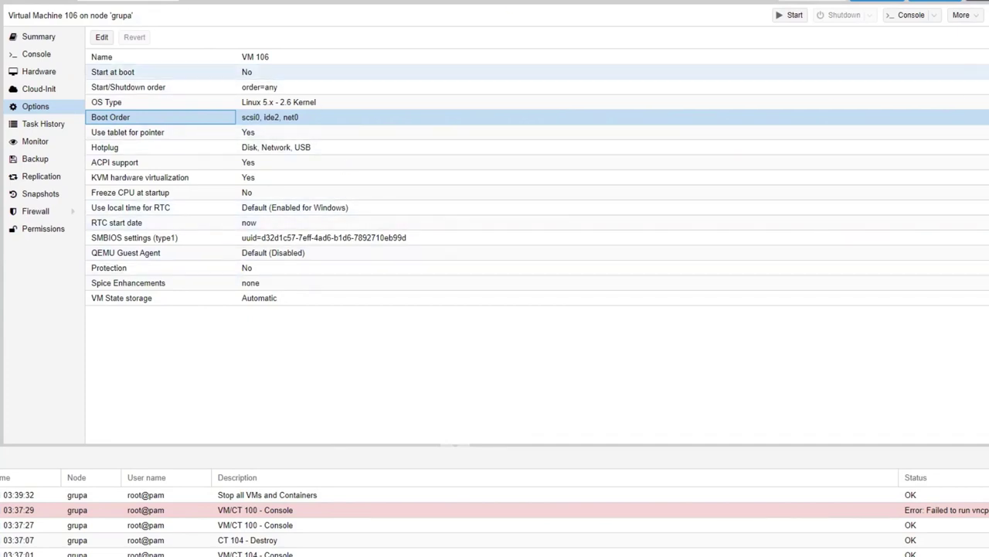
click(791, 22)
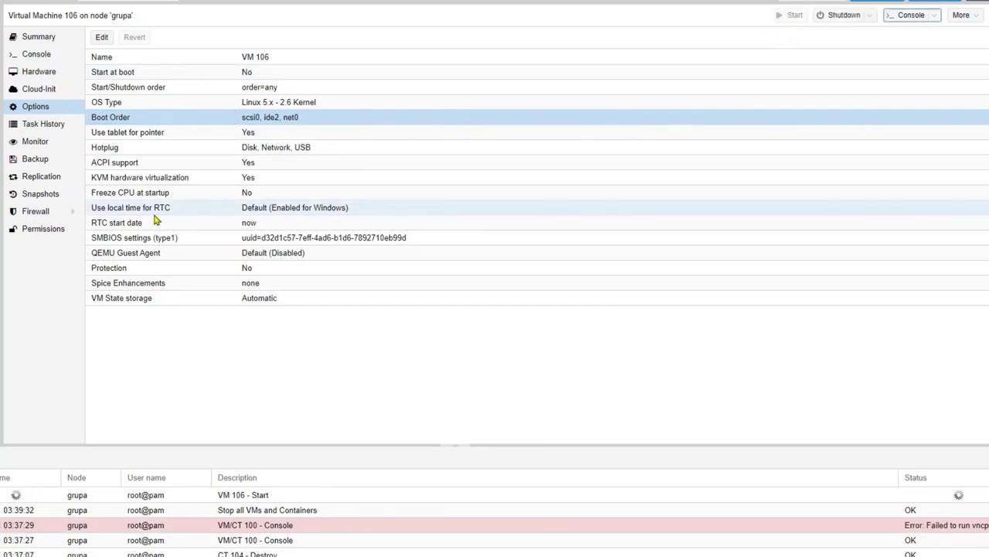
- Log into the RouterOS console as admin with an empty password and accept the licence
click(36, 56)
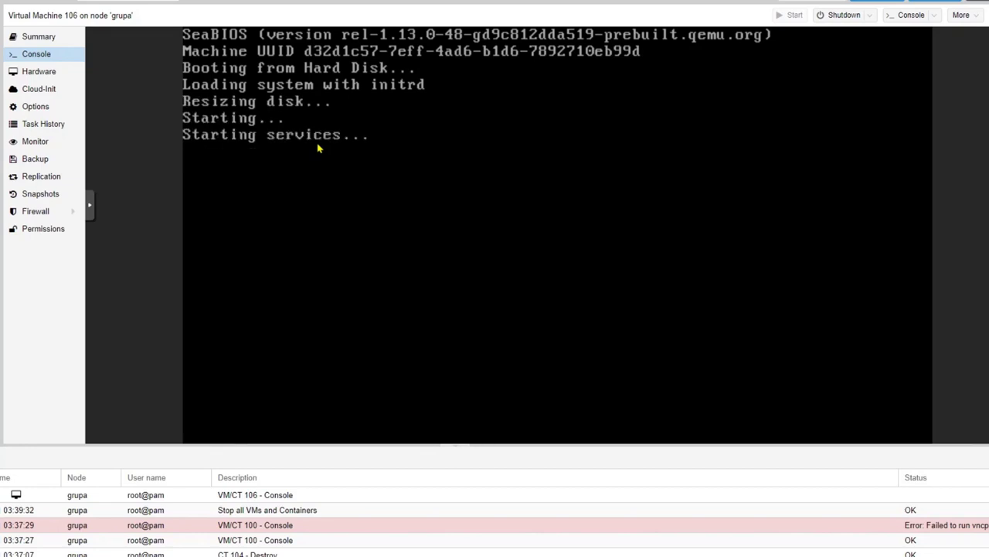
text(admin)
key(Return)
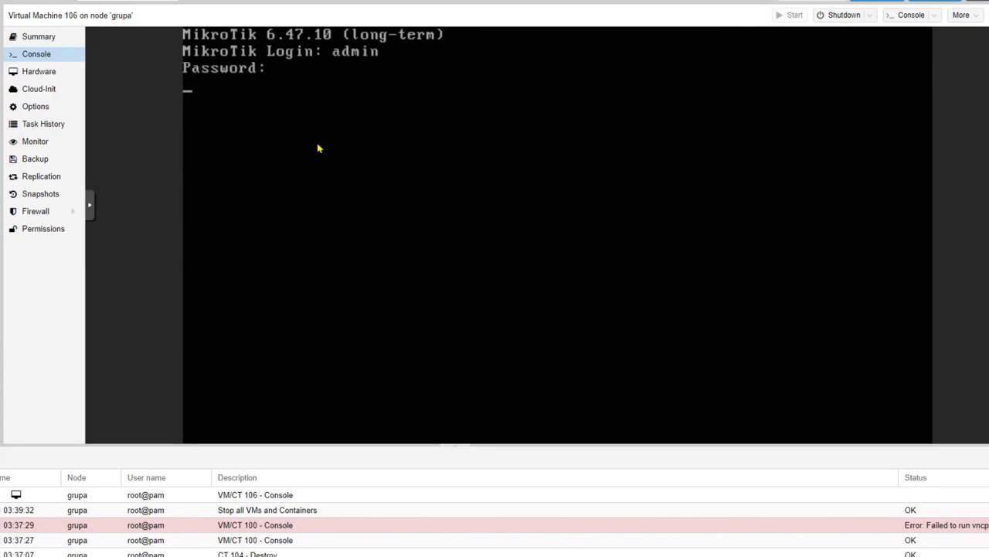
key(Return)
text(y)
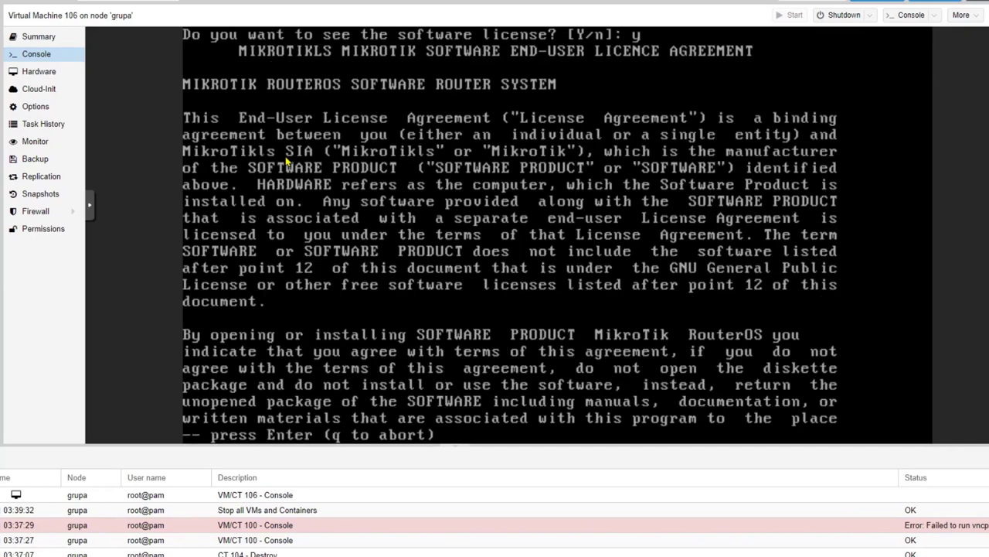
key(Return)
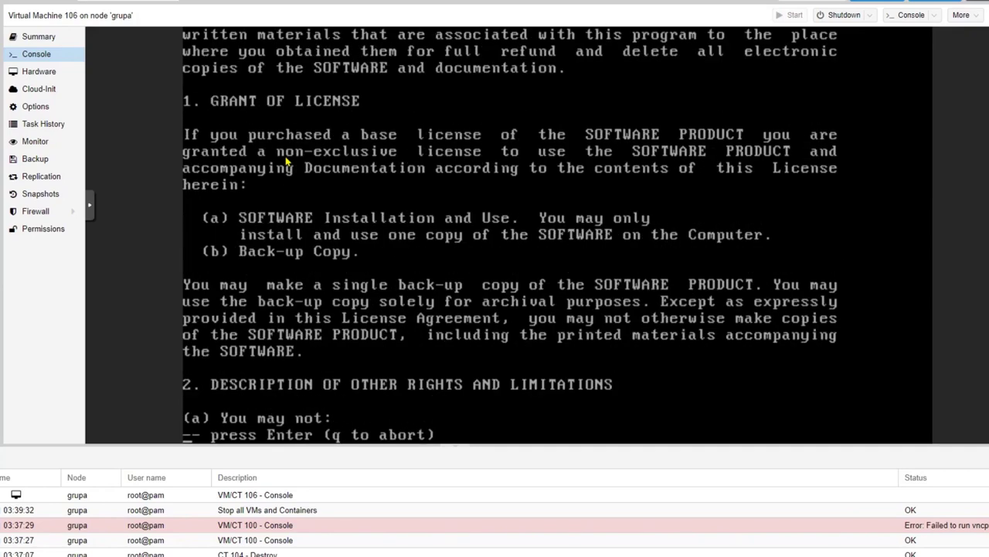
key(q)
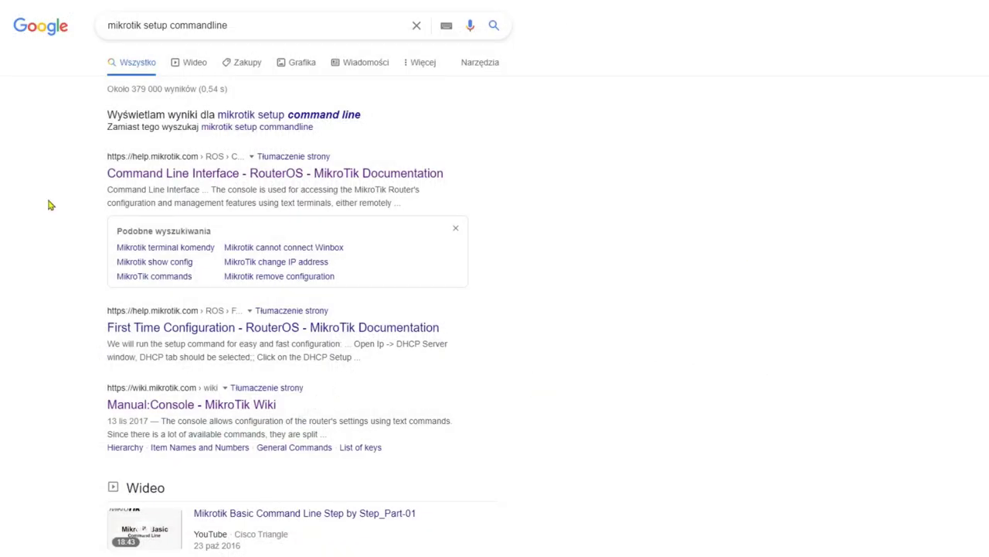
- Open MikroTik's Command Line Interface documentation and scroll through its login banner section
click(209, 171)
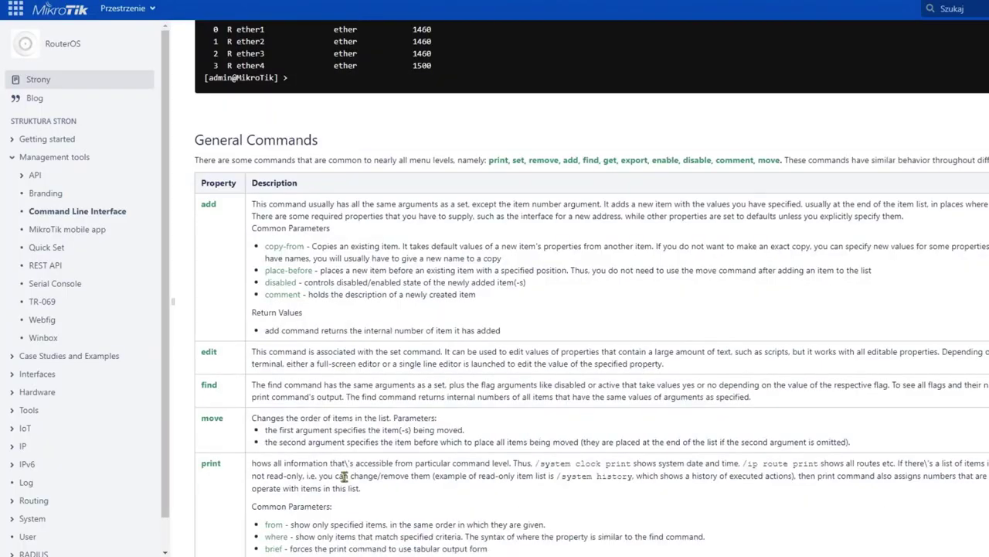
scroll(358, 468, up, 15)
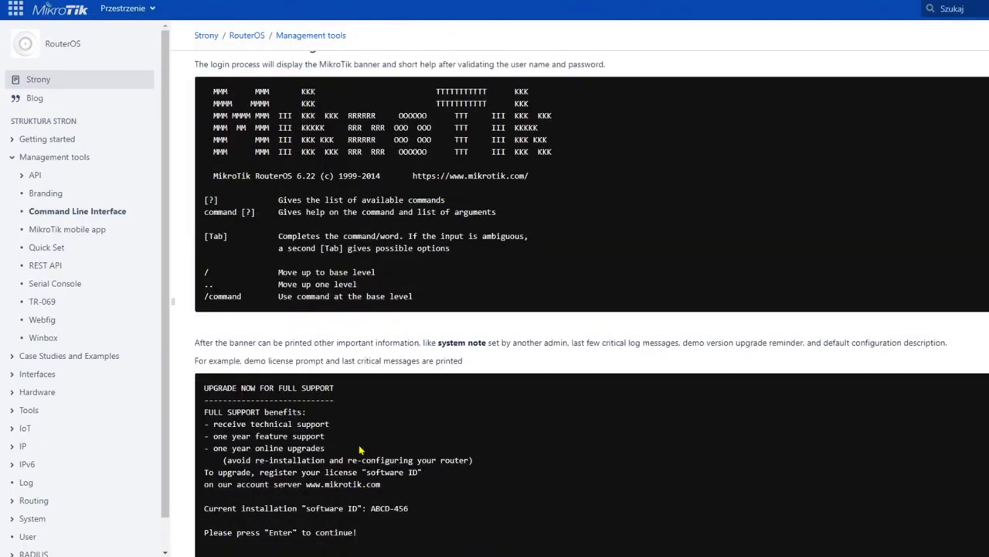
scroll(498, 191, down, 5)
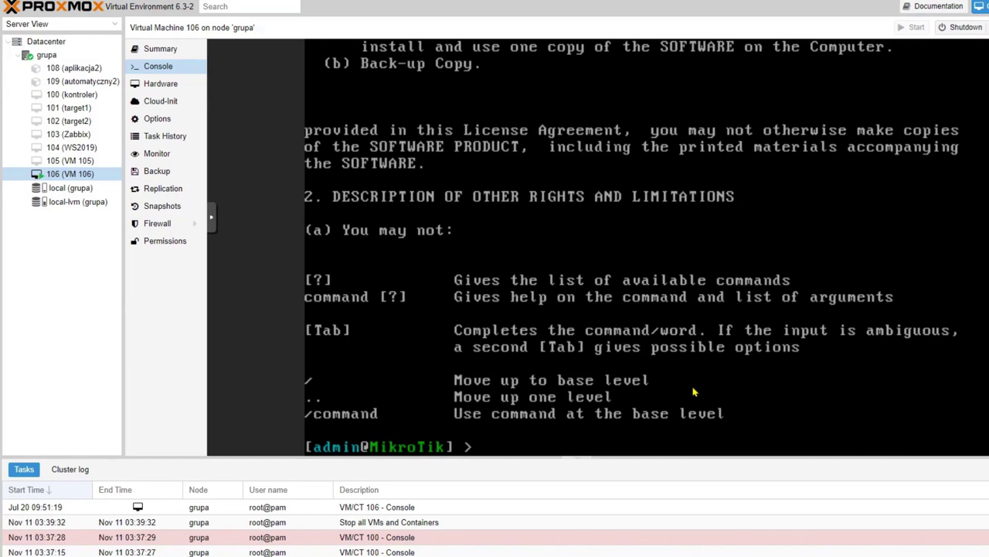
- Run 'system shutdown' in VM 106's RouterOS console and confirm with y
text(system shutdown)
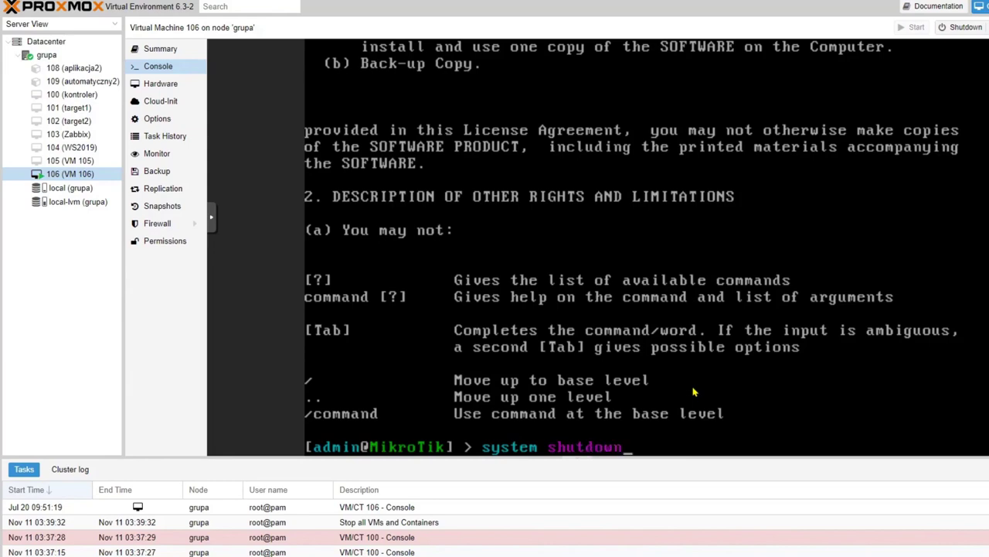
key(Return)
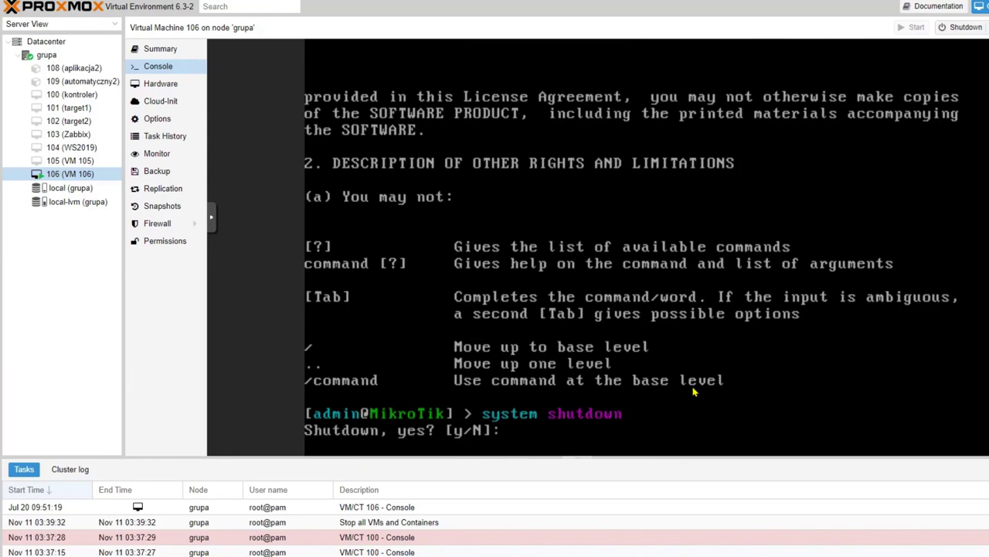
text(y)
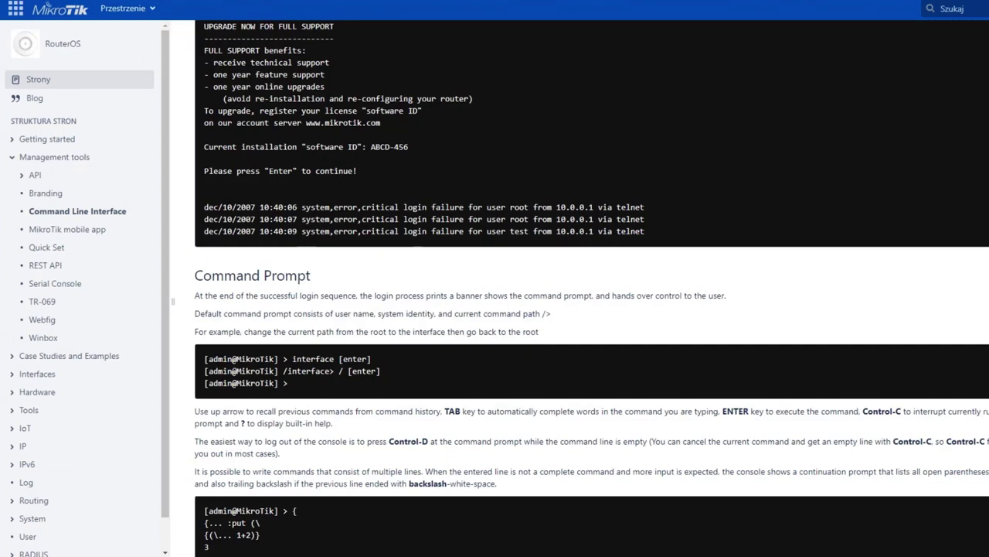
- Scroll past Command Prompt to the examples of navigating between command levels
scroll(288, 495, down, 6)
scroll(291, 493, up, 6)
scroll(291, 494, up, 10)
scroll(288, 487, down, 15)
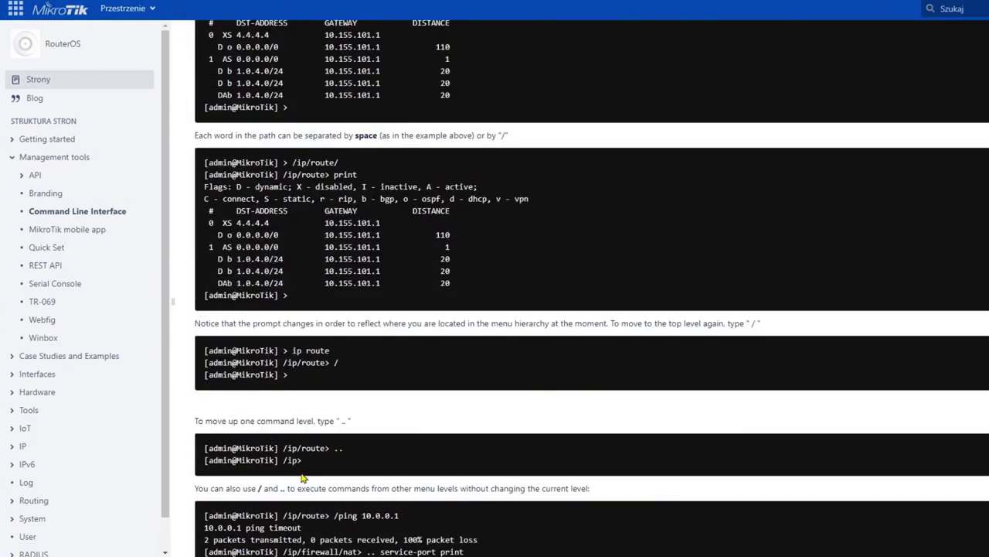
scroll(447, 529, down, 7)
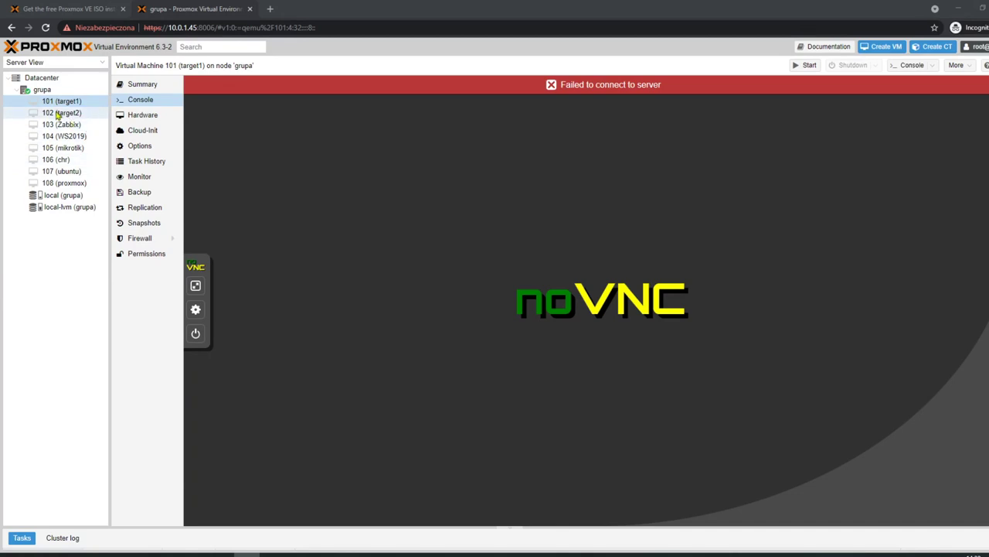
- Start VM 102 (target2) from its right-click menu in the resource tree
click(58, 114)
right_click(58, 114)
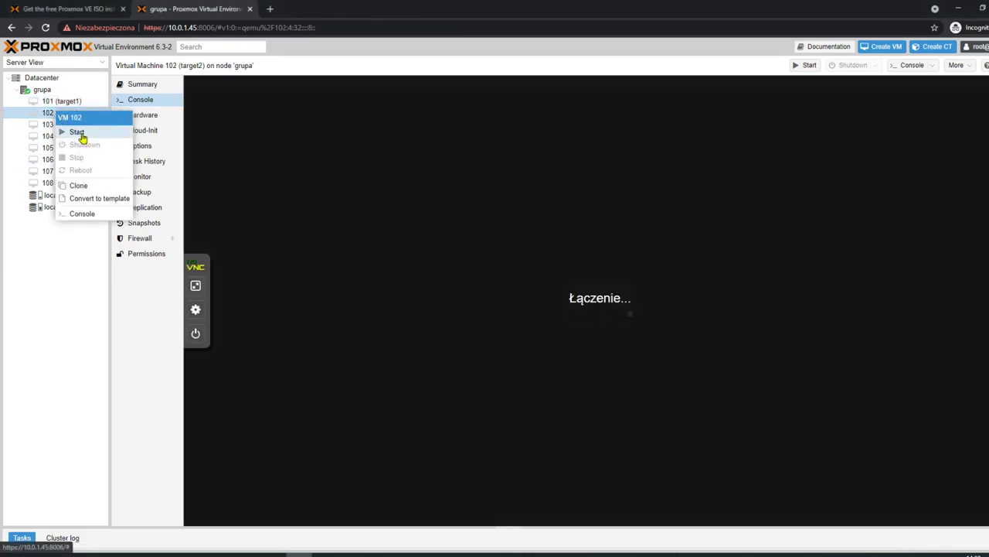
click(77, 132)
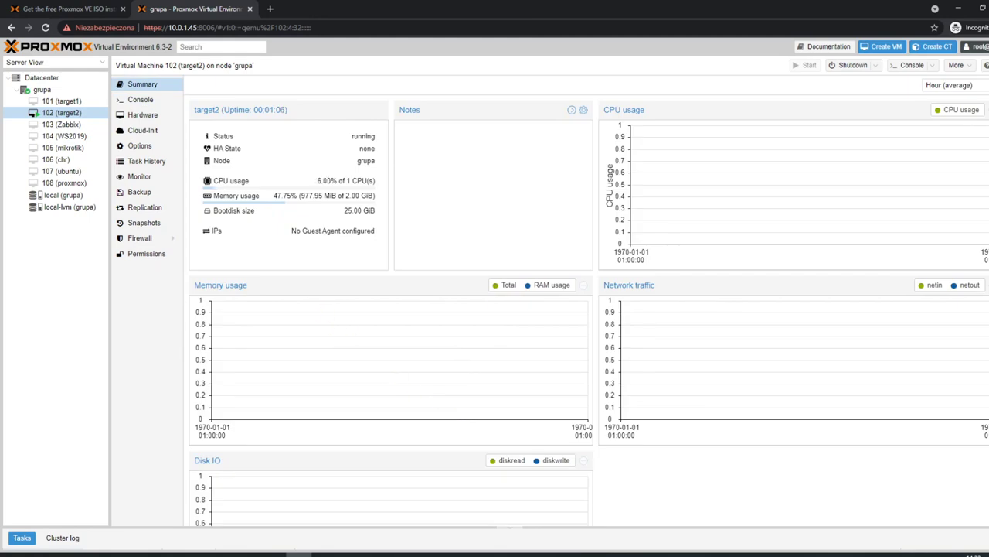
key(alt+Tab)
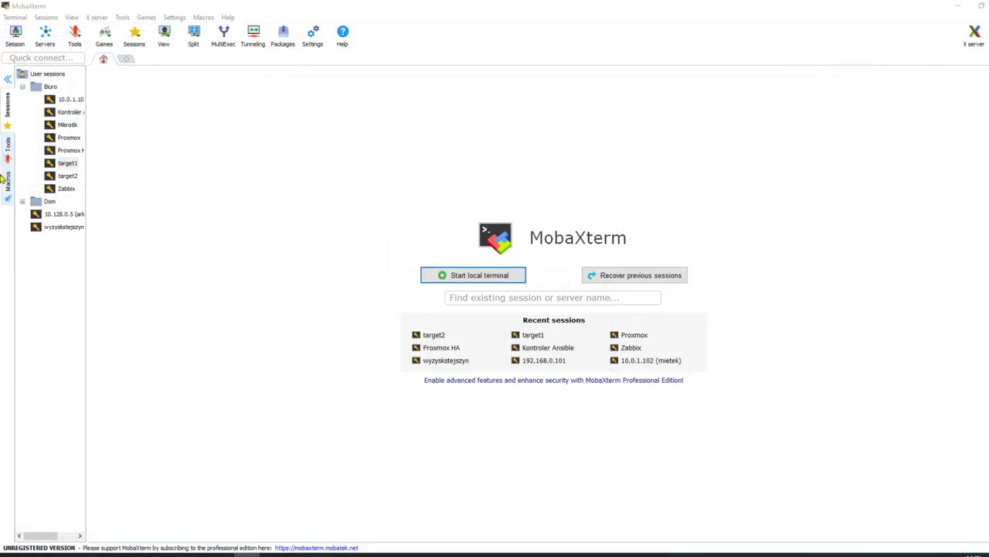
- Open the saved target2 SSH session and run docker ps to list its containers
double_click(66, 177)
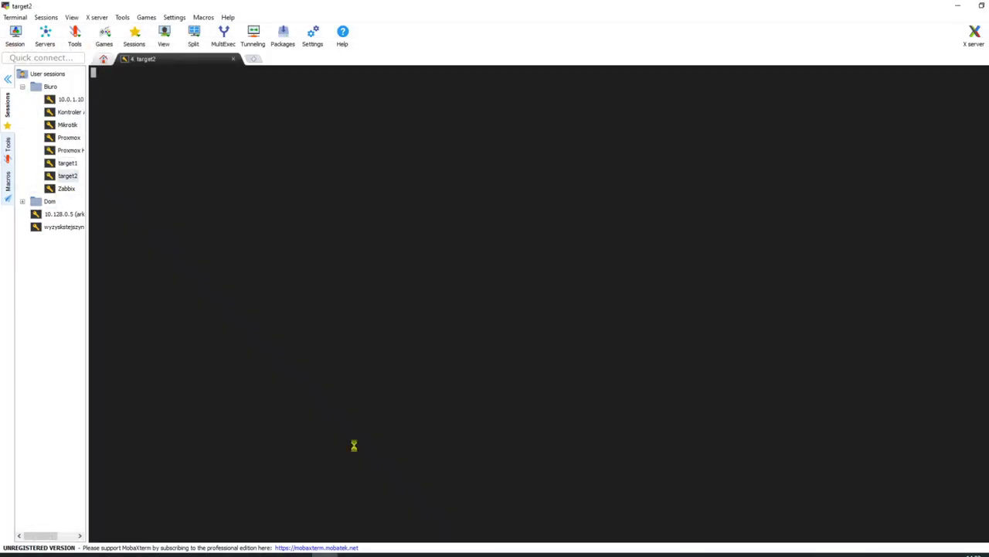
text(docker ps)
key(Return)
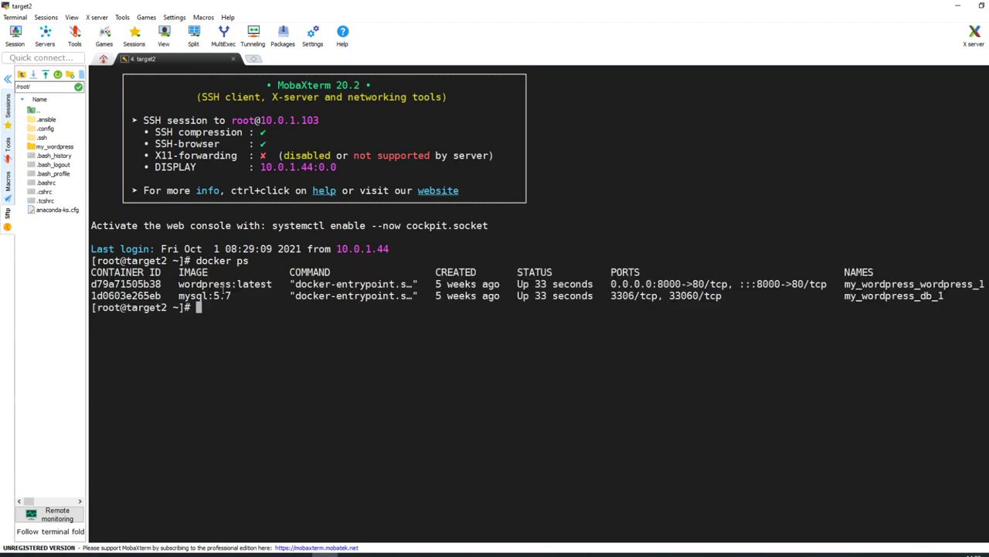
- Highlight the container list and login lines, then check target2's status in the Proxmox tree
drag(166, 280, 325, 286)
click(451, 298)
drag(208, 248, 318, 303)
click(318, 303)
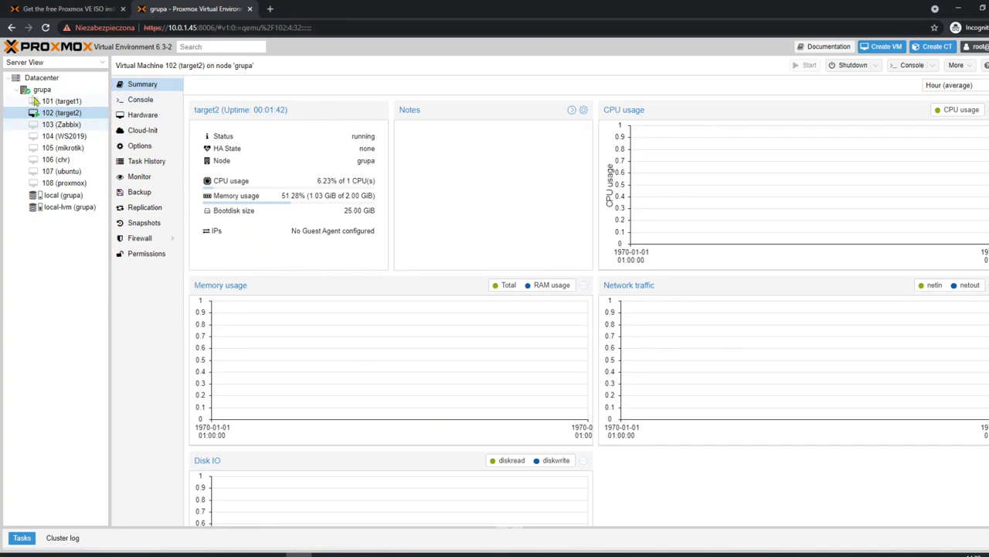
click(61, 113)
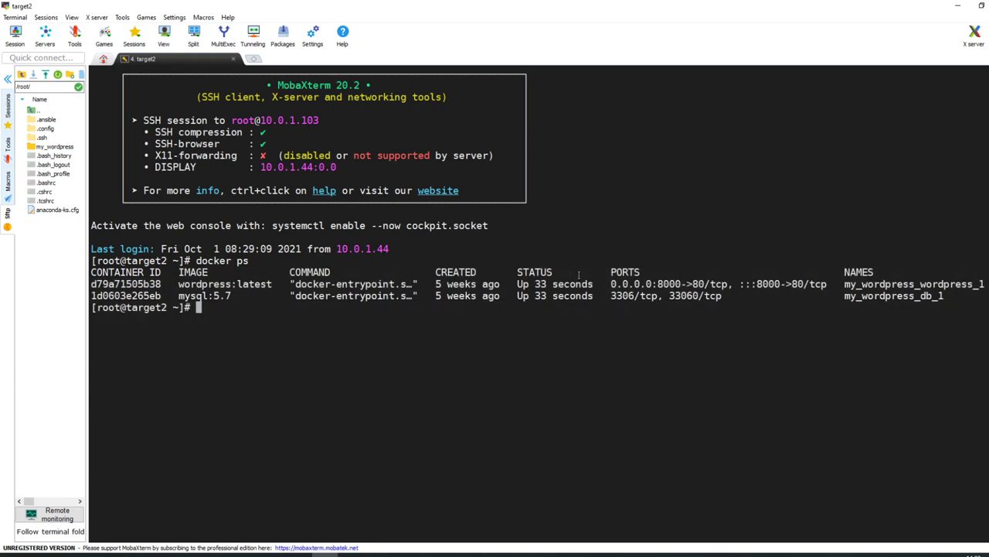
- Highlight the containers' ports and names in the docker ps output, then minimize MobaXterm
drag(646, 271, 811, 438)
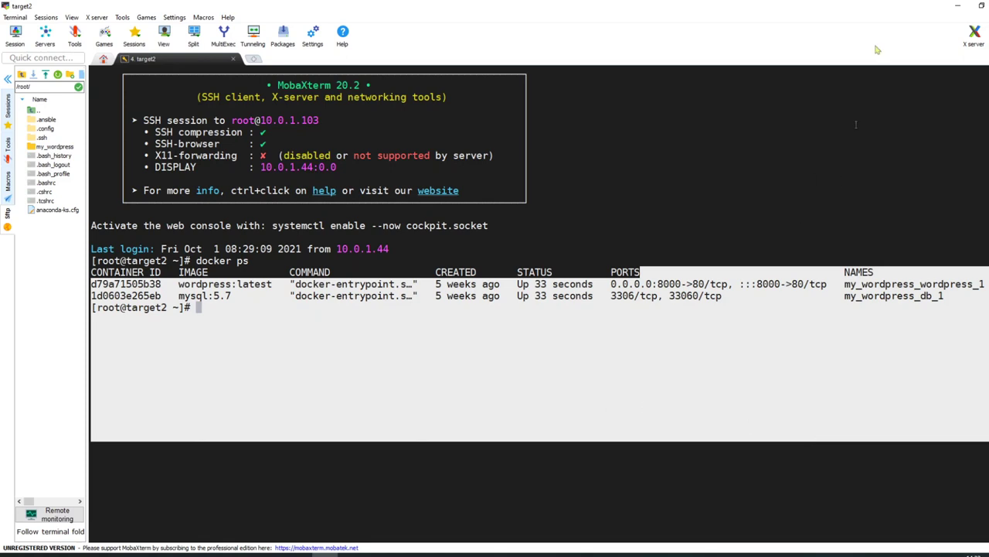
click(958, 6)
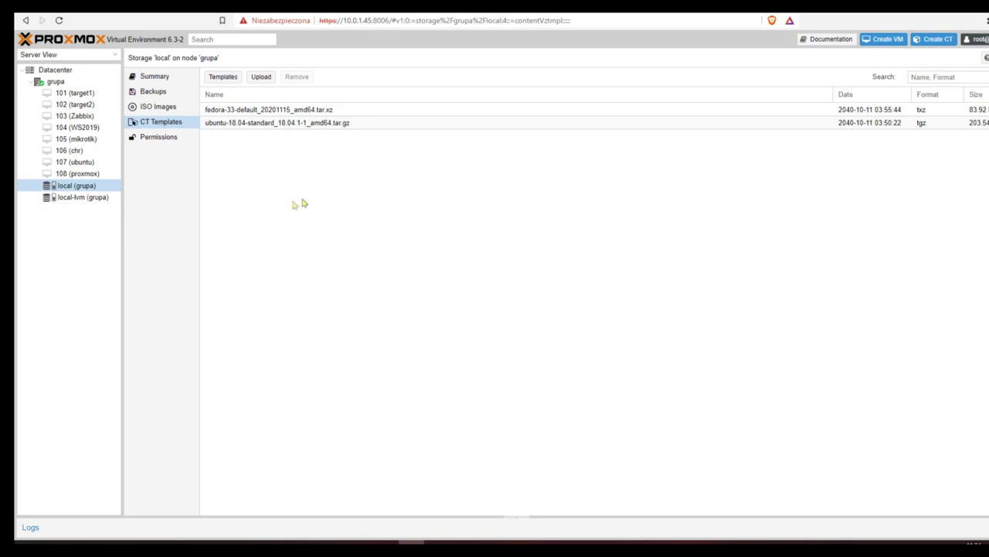
- Browse the downloadable CT templates: Ubuntu, Alpine, Fedora, Debian and Mail Gateway entries
click(224, 77)
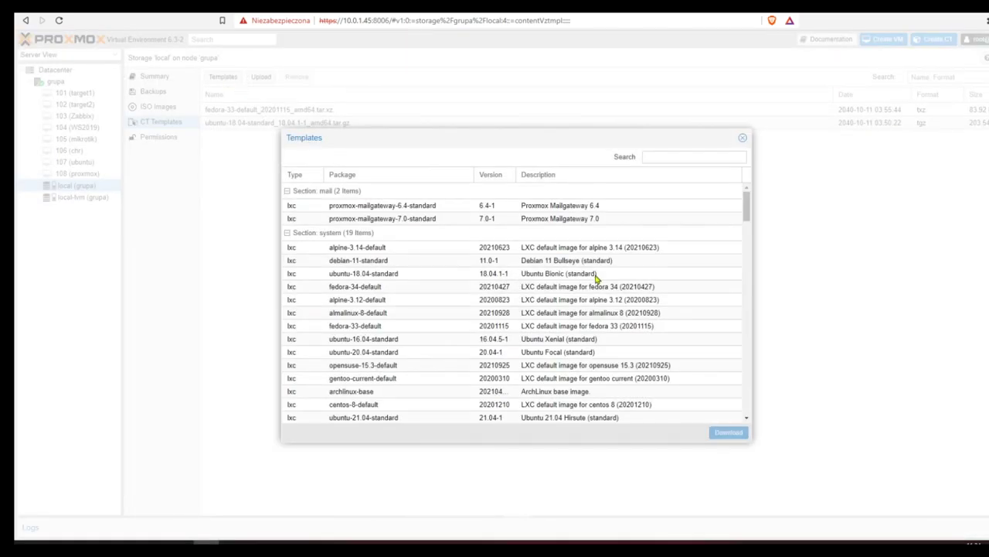
scroll(549, 304, down, 2)
scroll(531, 337, down, 15)
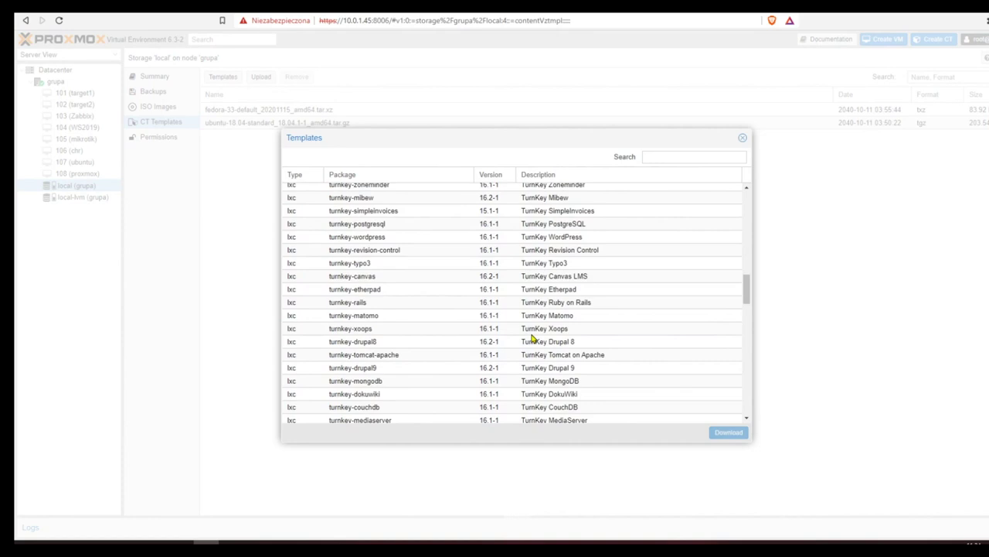
scroll(532, 337, down, 10)
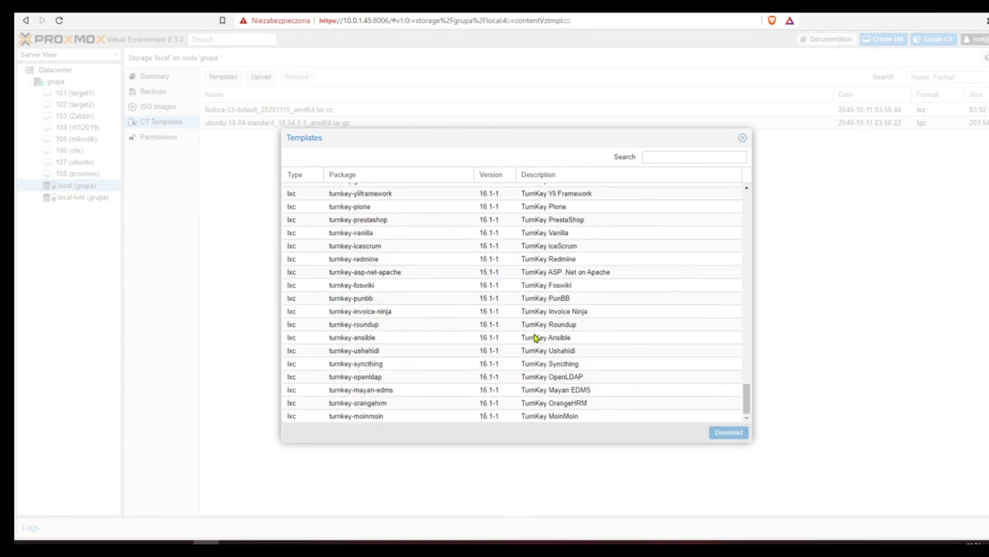
scroll(713, 208, up, 20)
click(392, 276)
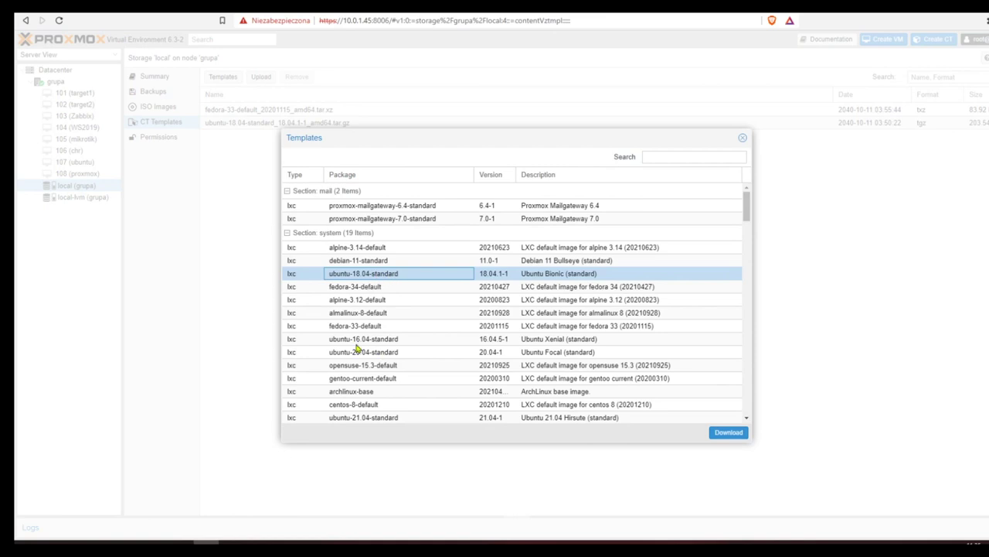
click(357, 301)
click(349, 326)
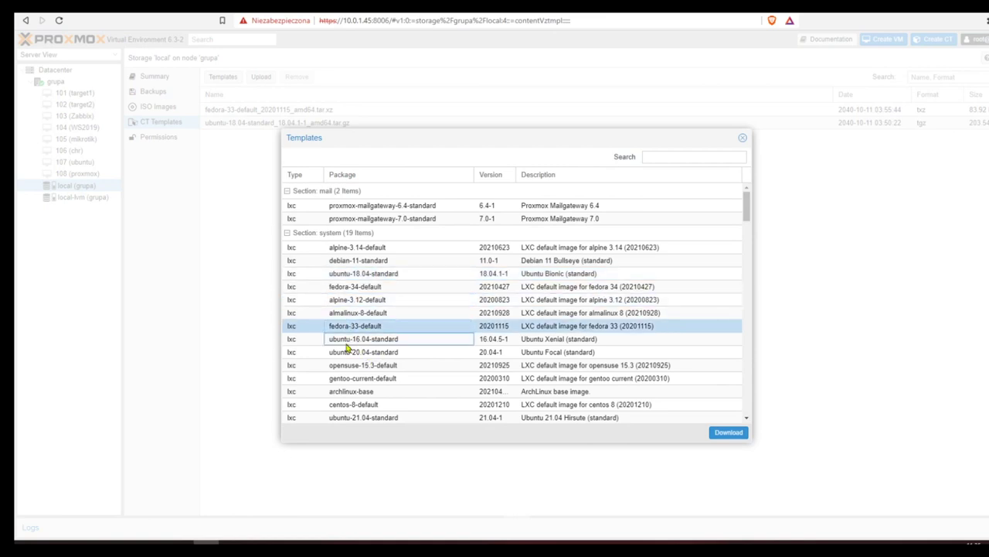
click(347, 343)
click(355, 262)
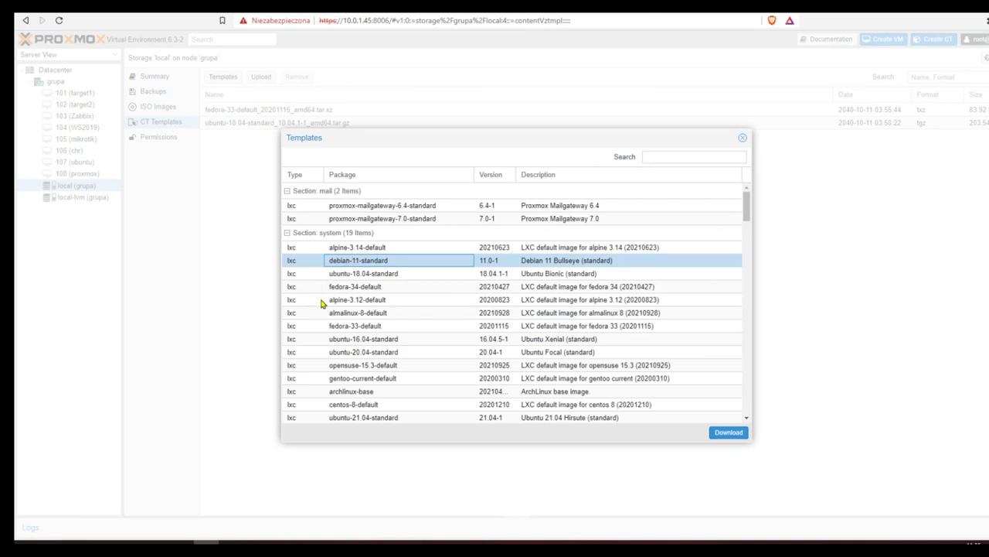
click(383, 209)
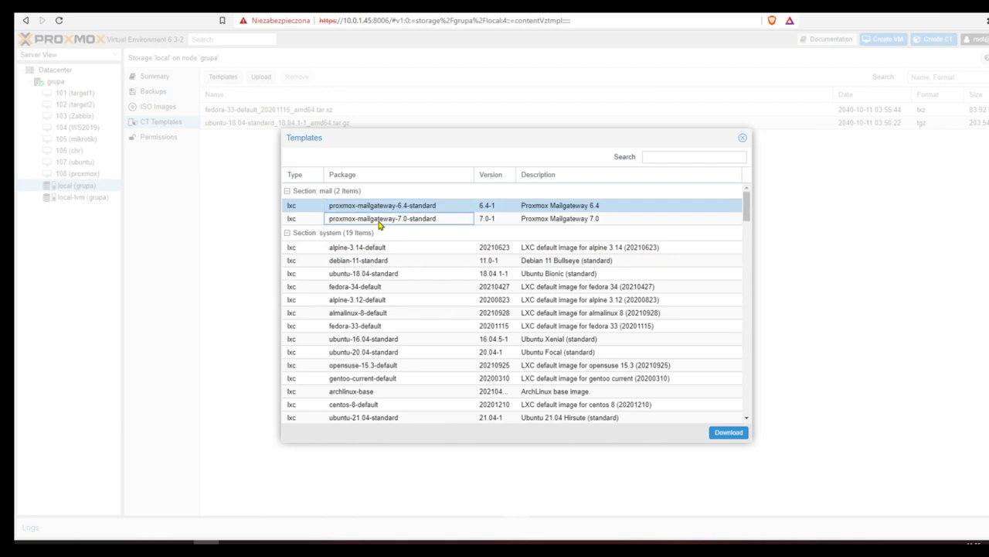
click(378, 221)
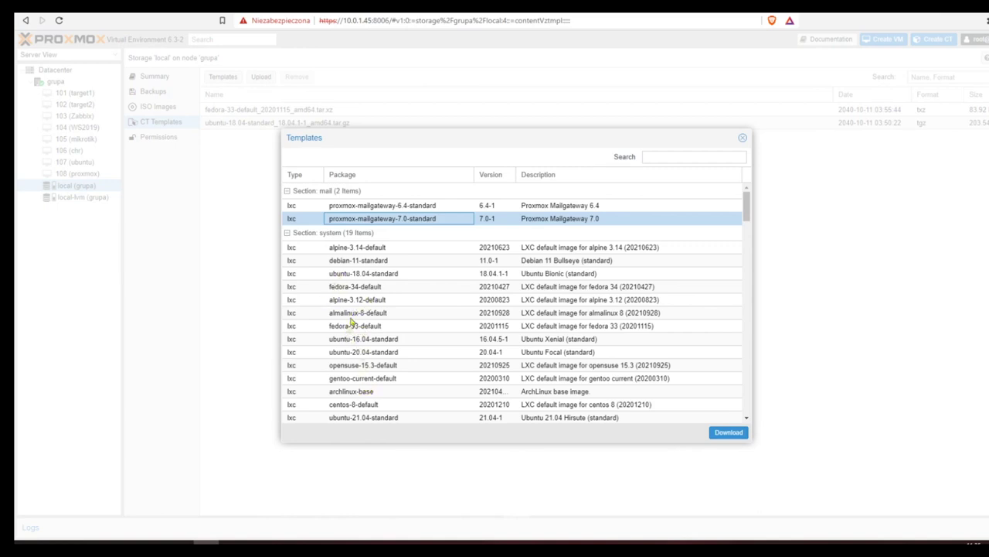
- Download the almalinux-8-default template and confirm it appears in local storage
click(355, 311)
click(724, 436)
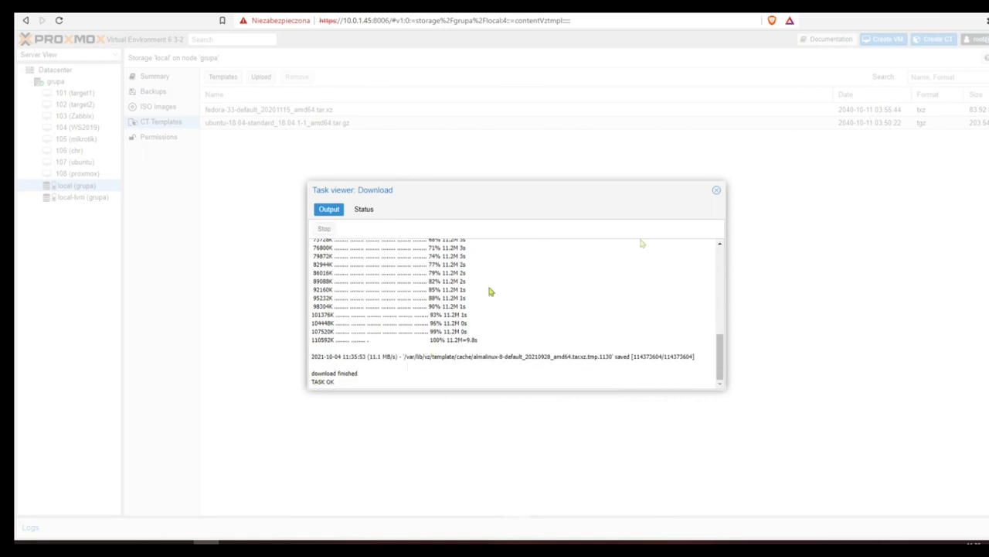
click(718, 191)
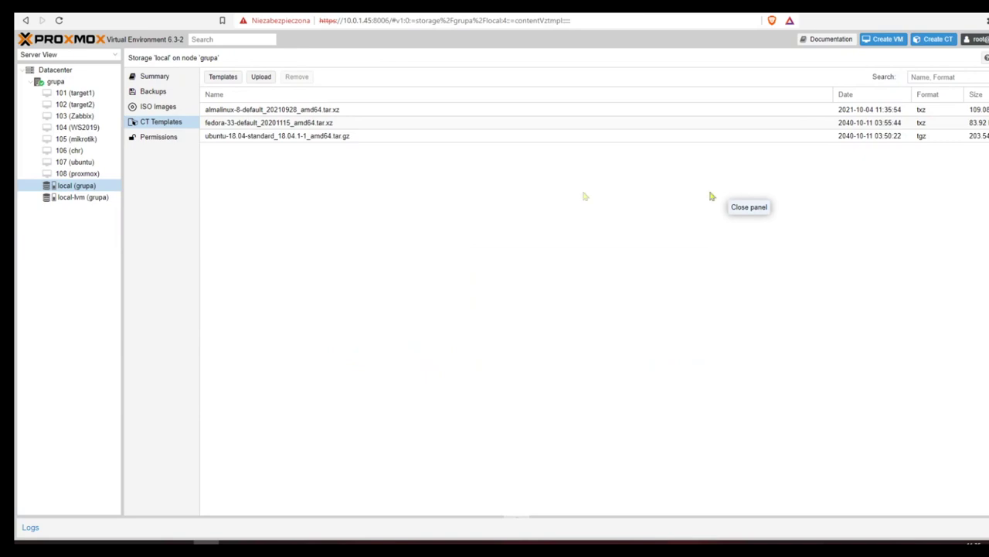
click(222, 111)
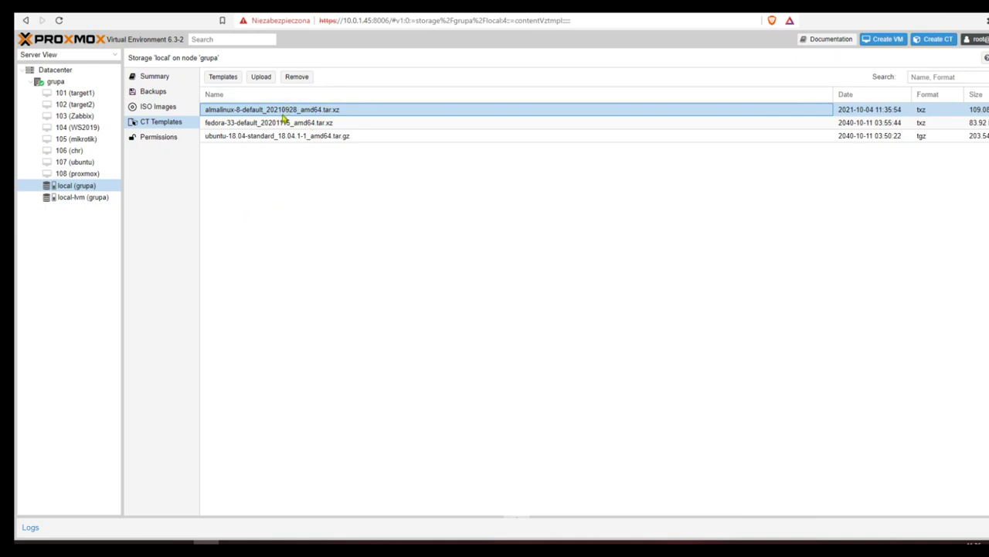
click(57, 84)
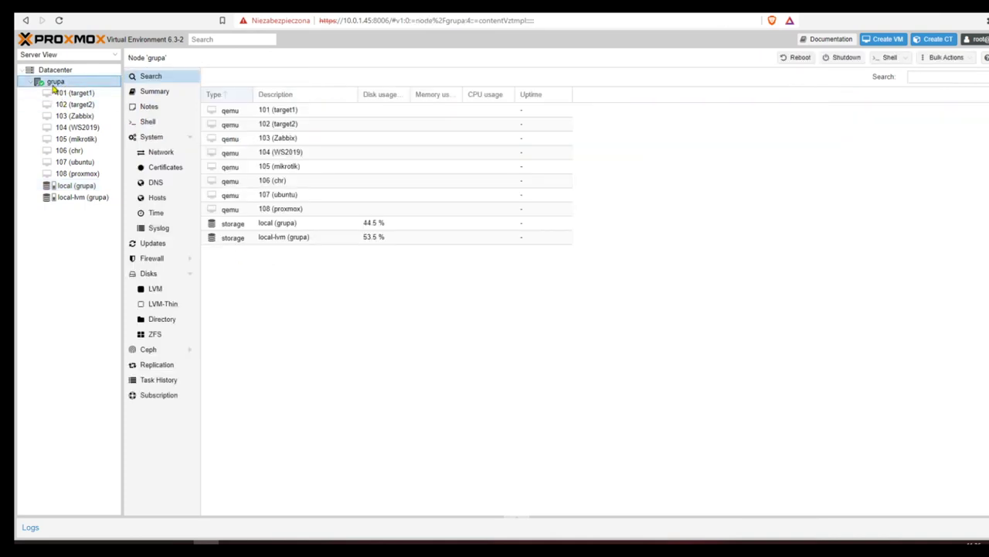
- Start a new LXC container on node grupa with hostname 'alma' and a root password
right_click(54, 86)
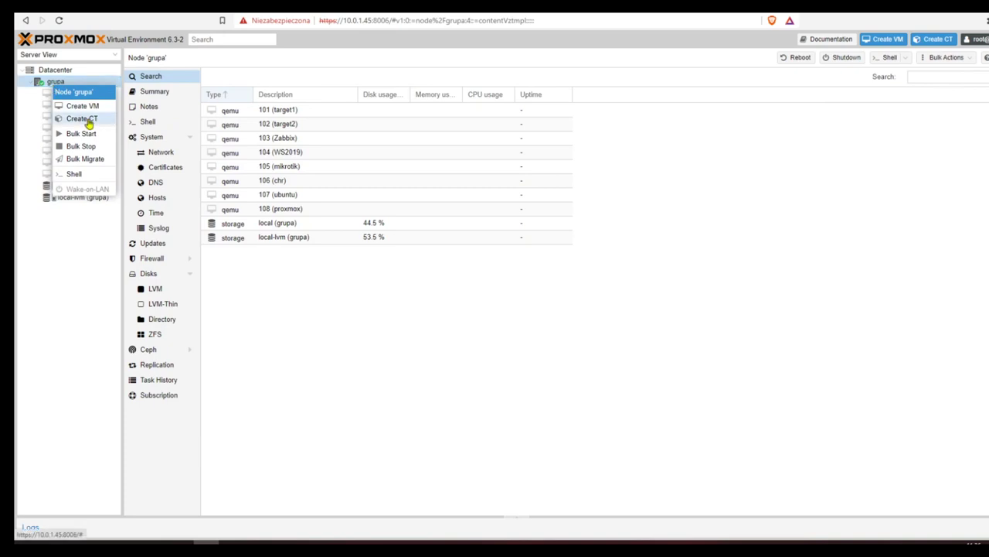
click(88, 123)
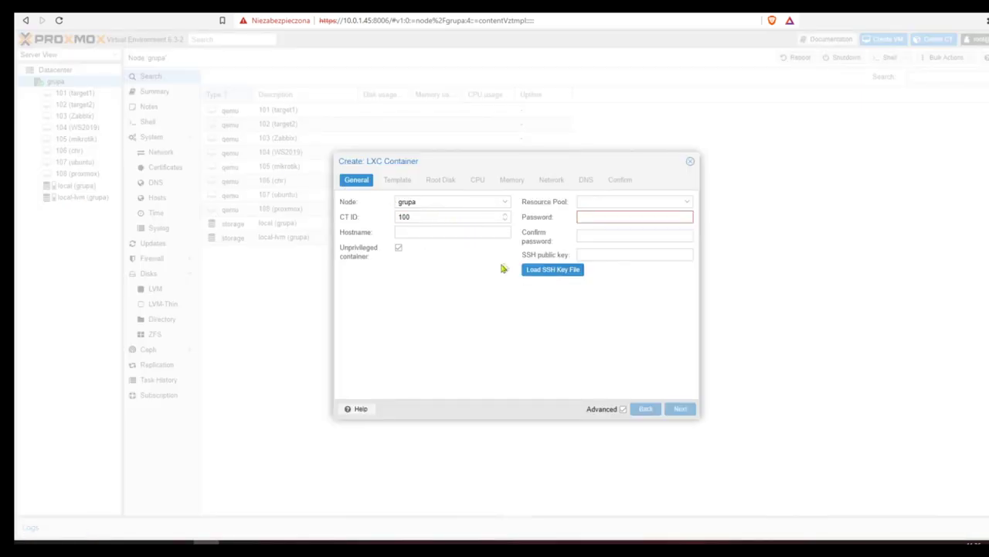
click(428, 233)
text(alma)
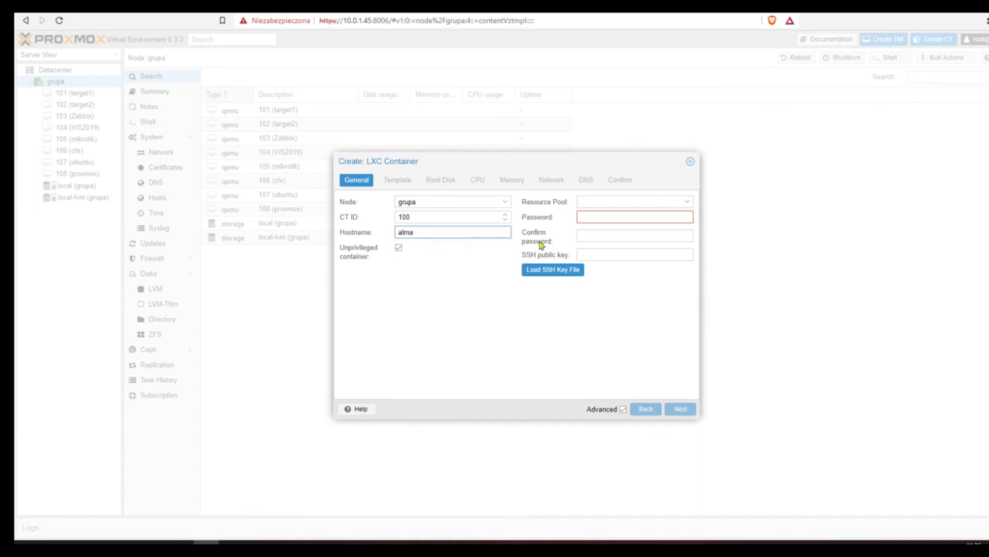
click(588, 217)
text(***)
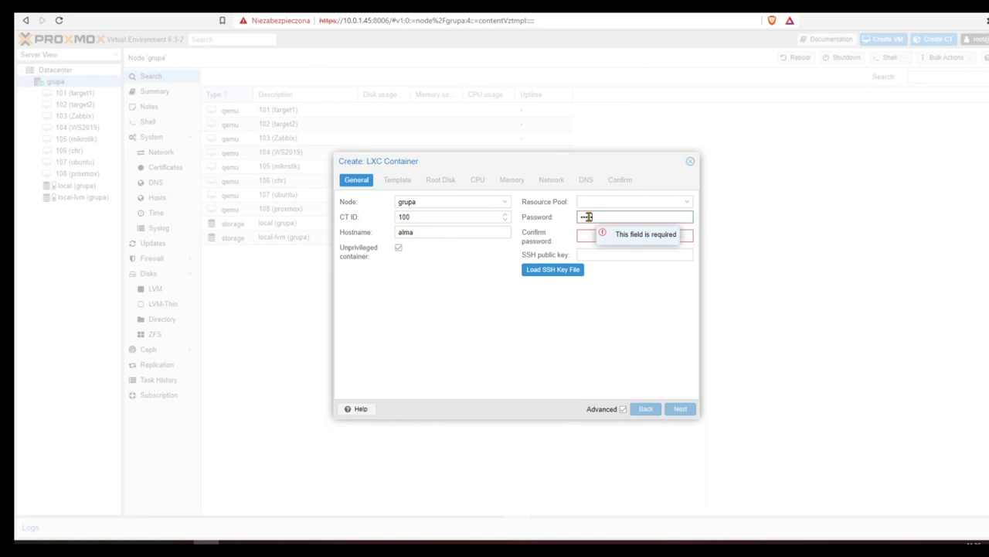
key(Tab)
text(******)
- Choose the almalinux-8 template and keep default disk, CPU, memory, network and DNS, then finish
click(680, 409)
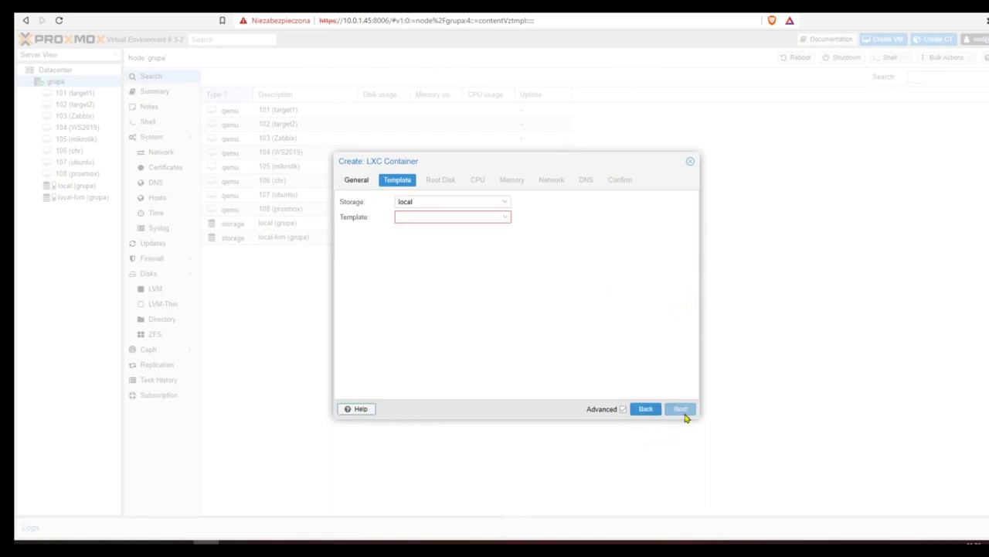
click(504, 220)
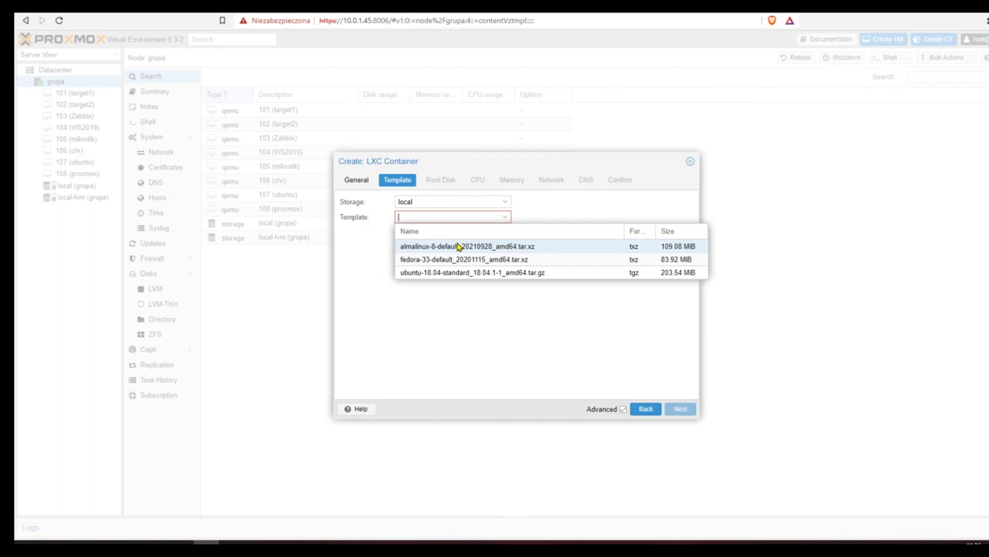
click(422, 248)
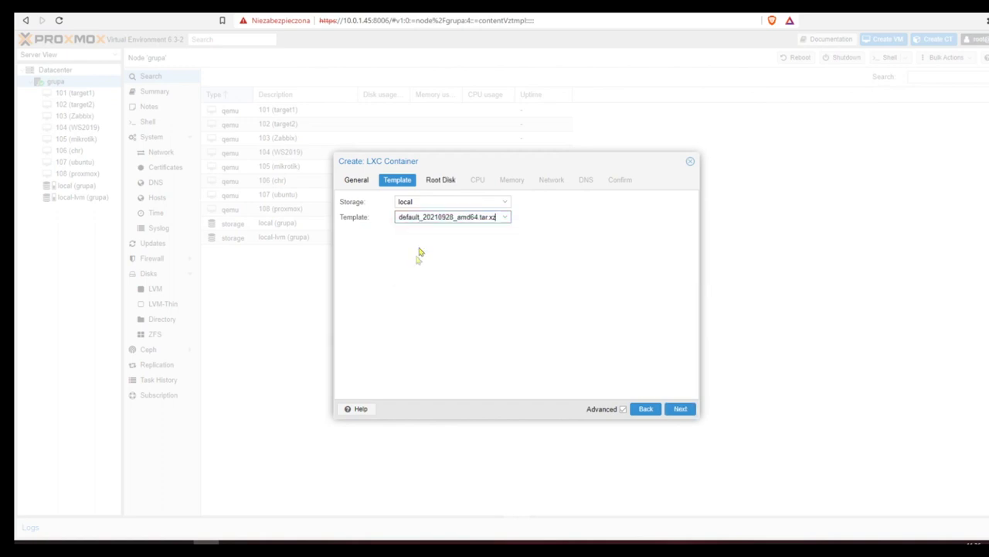
click(680, 409)
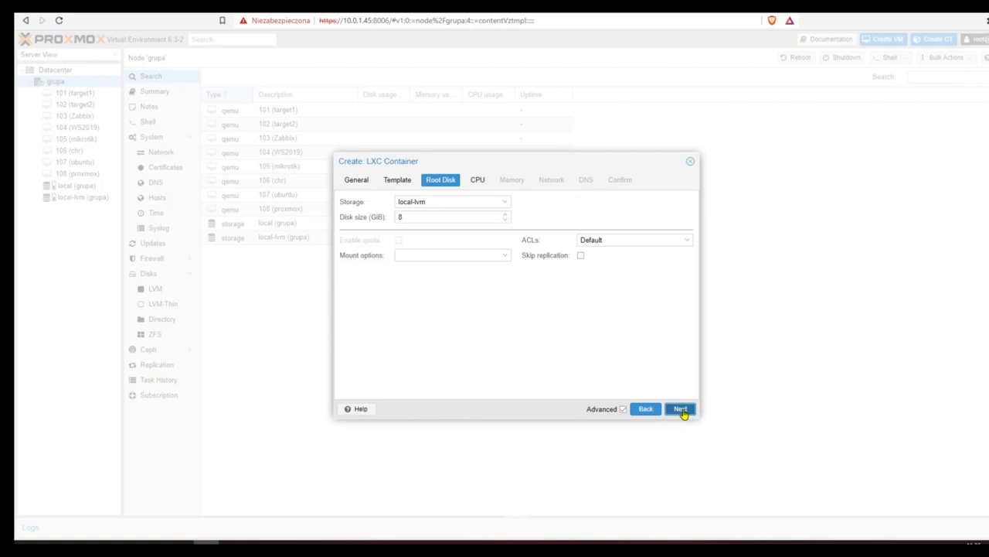
click(680, 409)
click(681, 409)
click(680, 409)
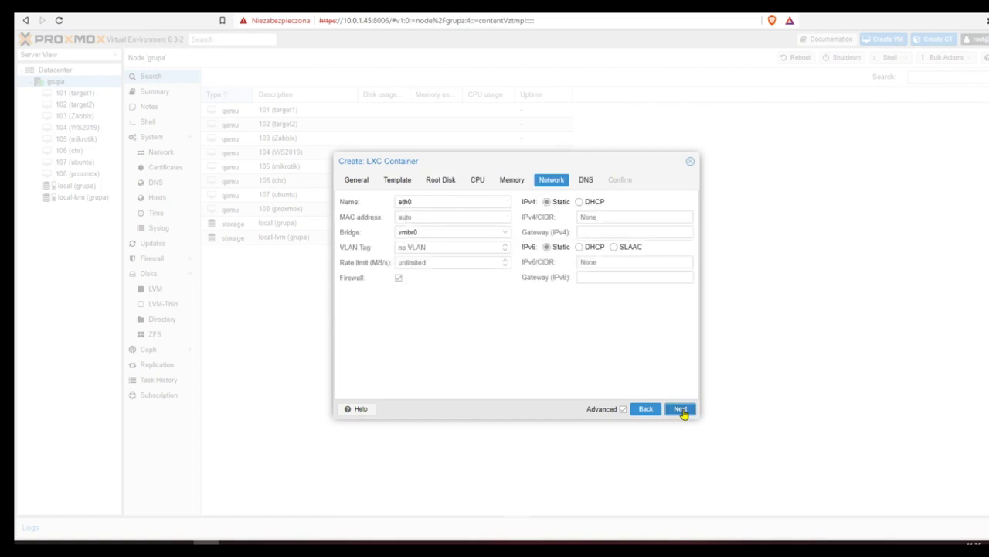
click(680, 409)
click(680, 409)
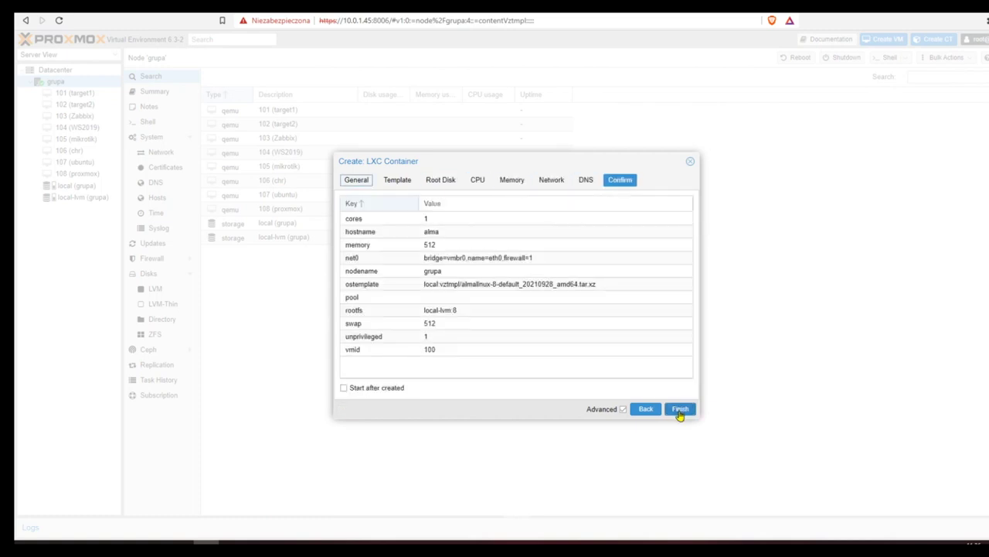
click(680, 409)
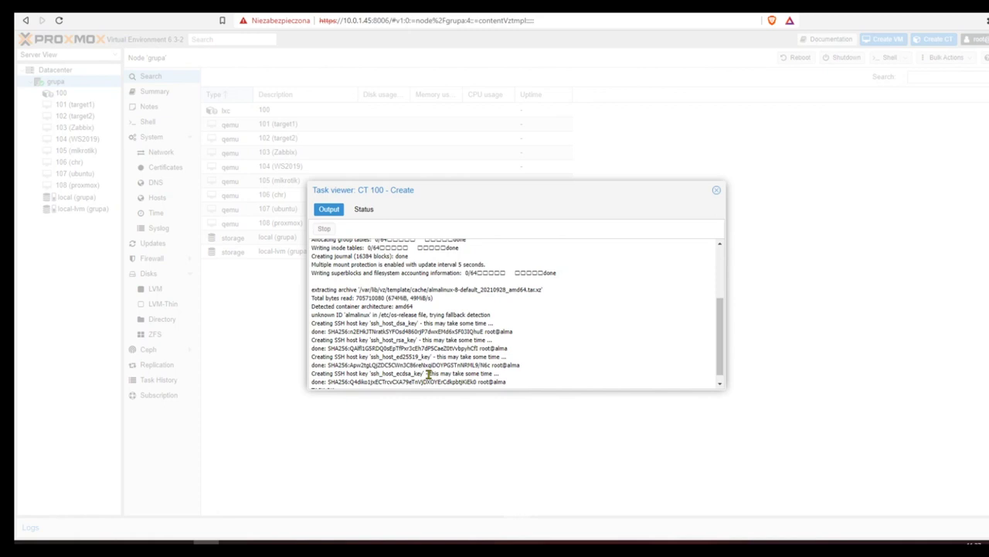
- Wait for TASK OK in CT 100's creation log, then close the task viewer
drag(366, 387, 309, 371)
click(325, 381)
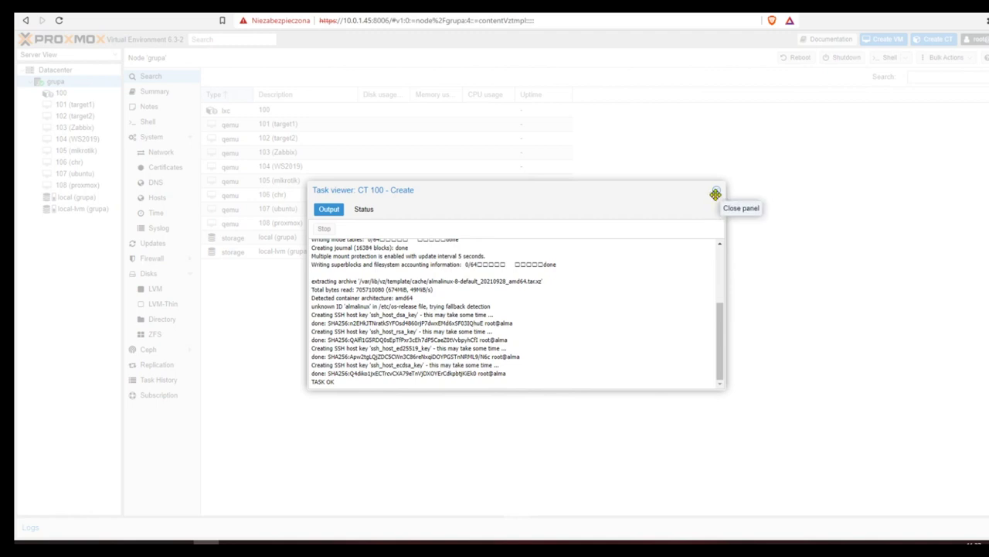
click(716, 194)
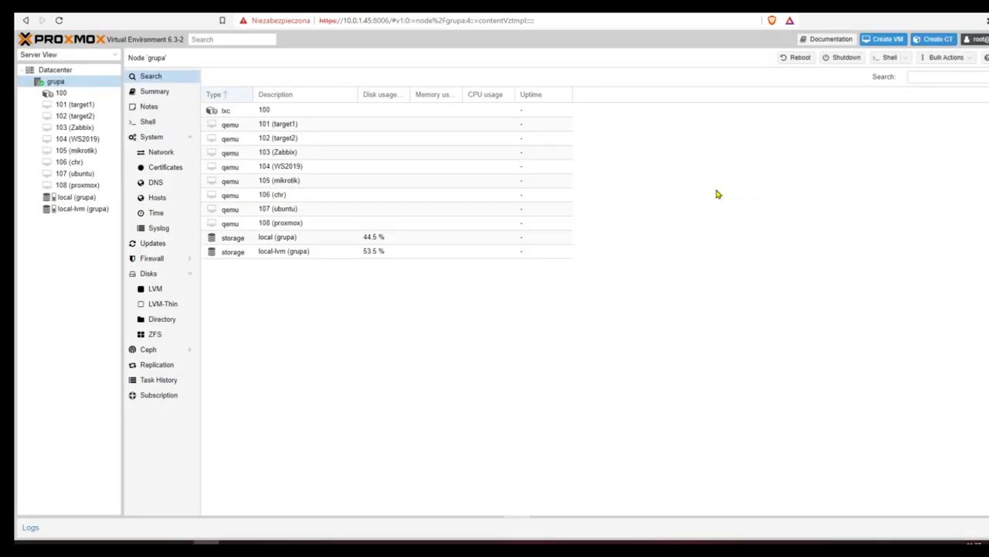
- Start container 100 and open its console to show the alma login prompt
click(63, 94)
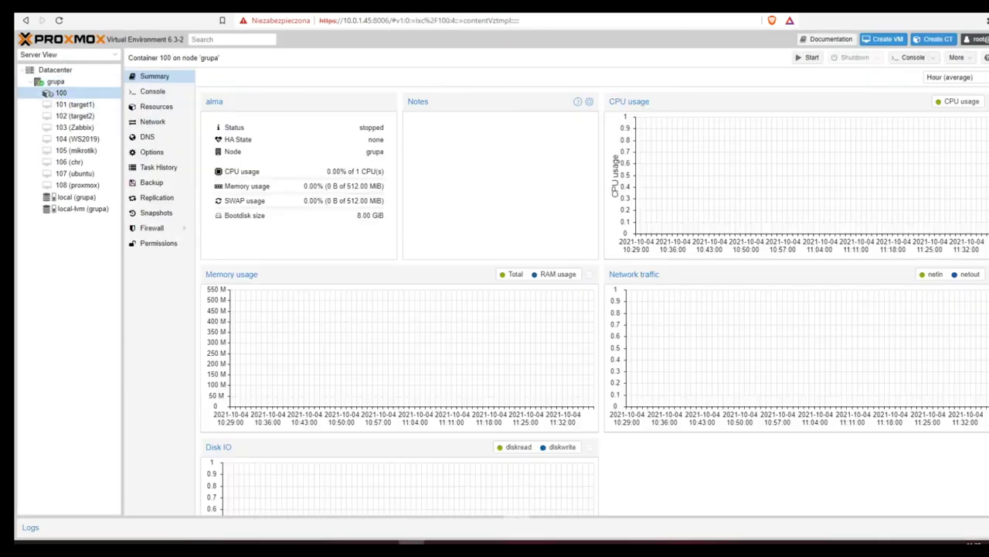
click(808, 58)
click(146, 93)
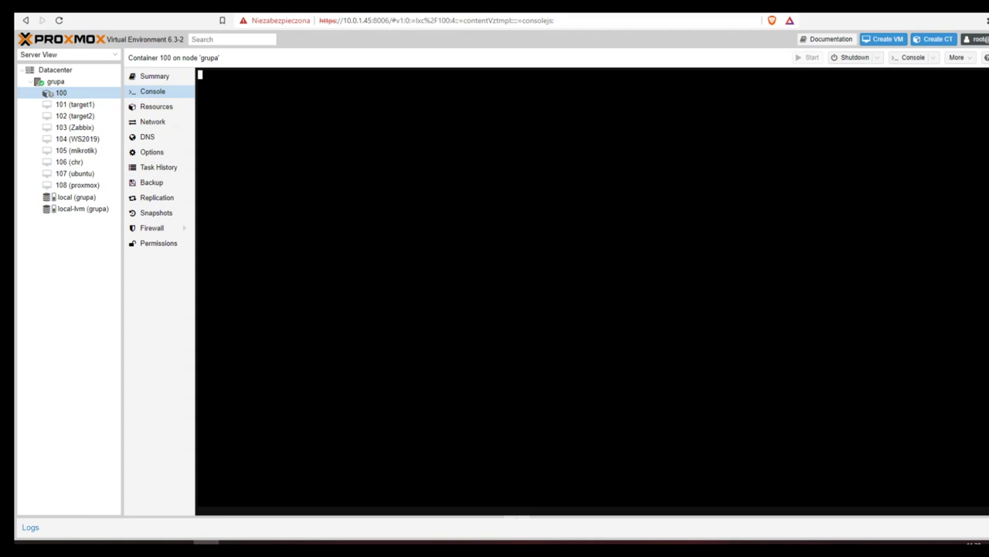
key(Return)
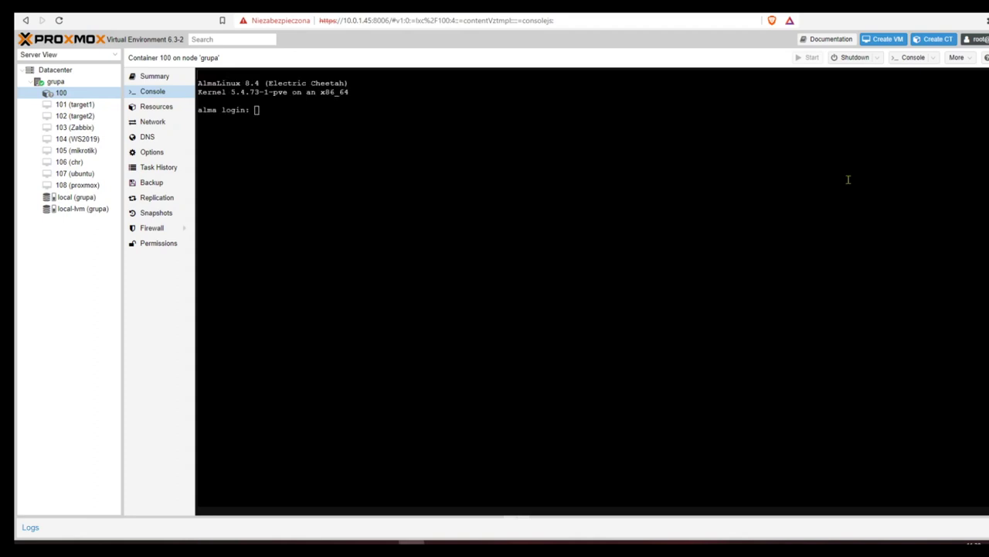
click(263, 121)
drag(221, 75, 282, 147)
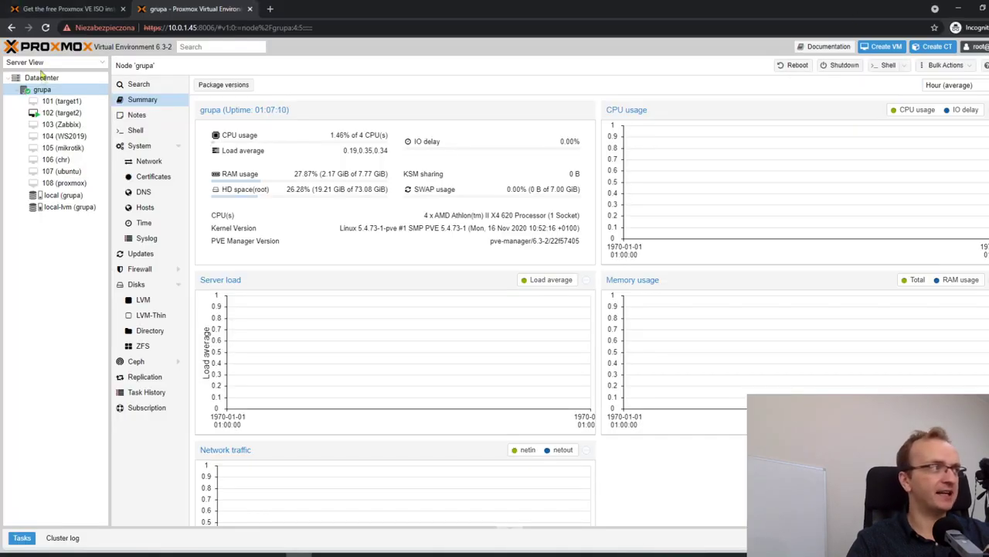
click(44, 90)
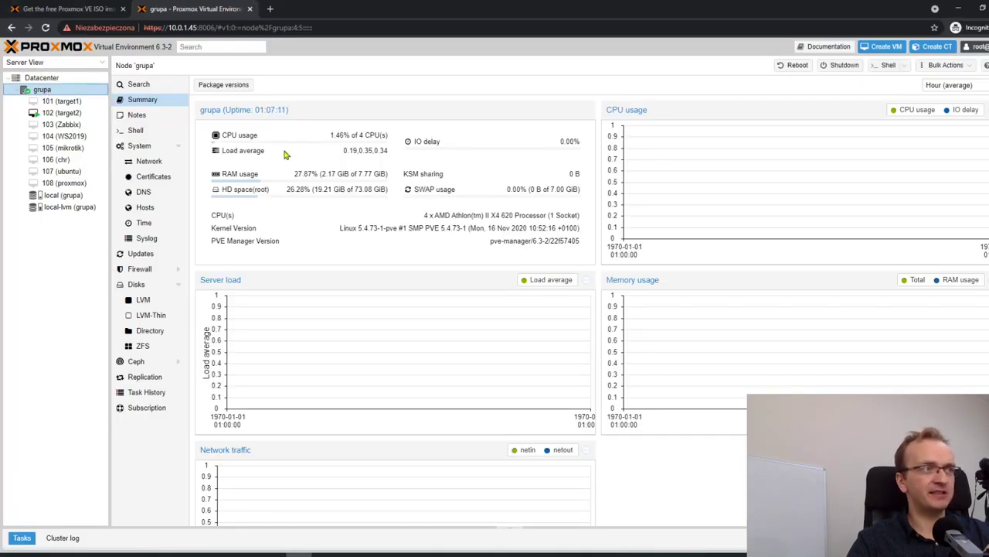
click(153, 103)
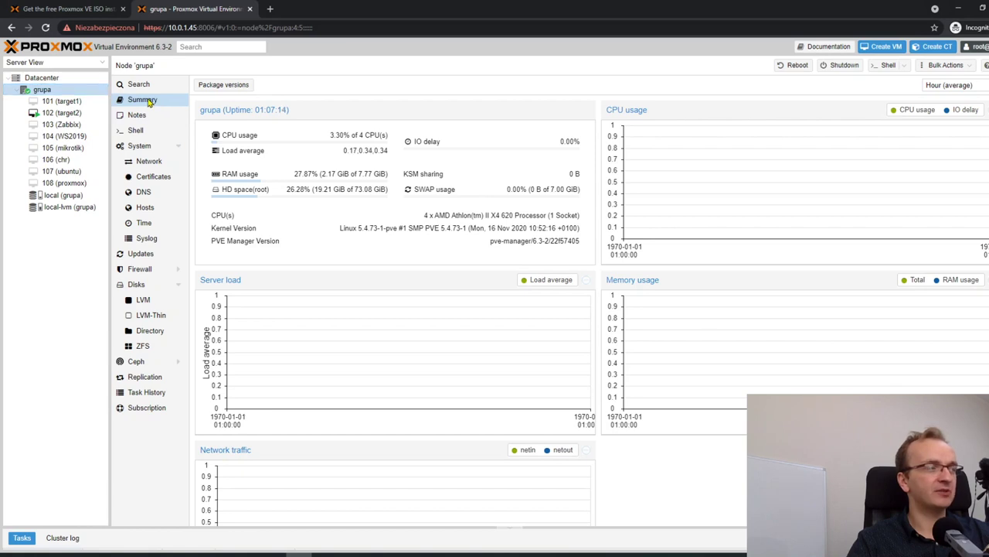
drag(222, 133, 415, 220)
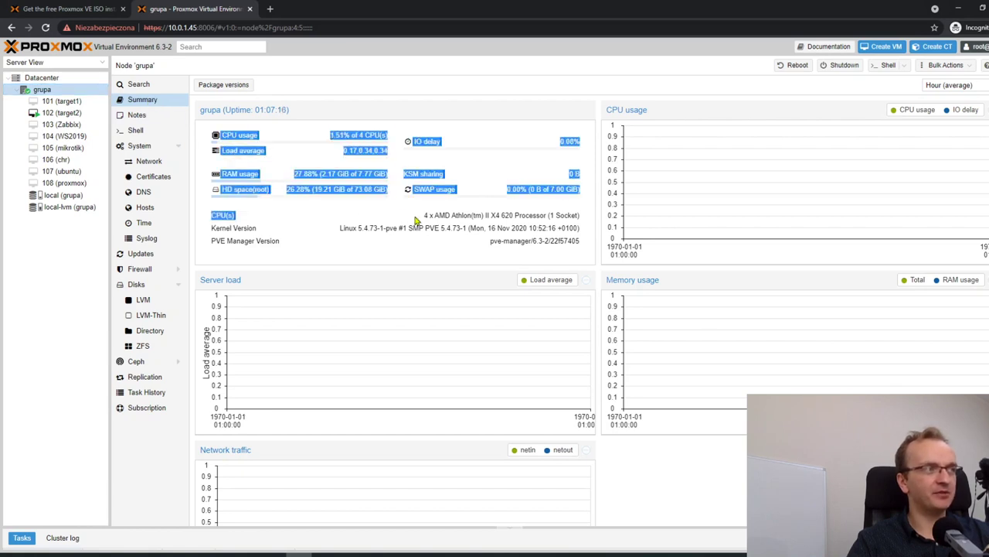
click(392, 176)
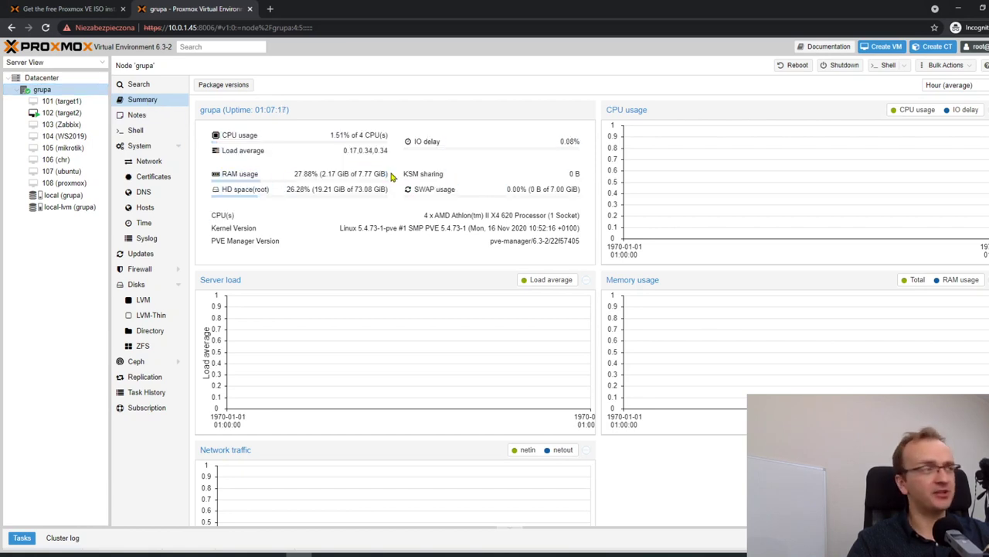
drag(313, 184, 346, 193)
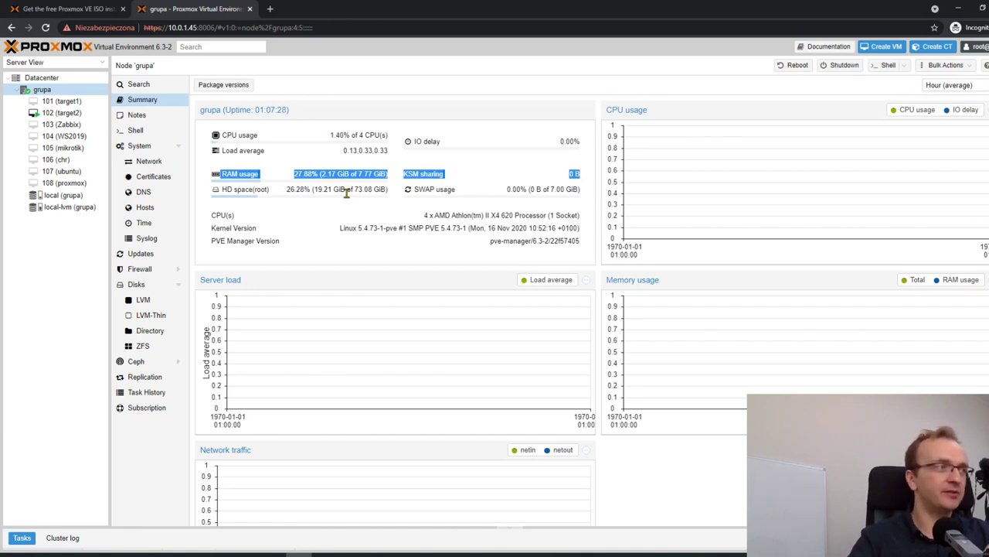
drag(284, 190, 412, 200)
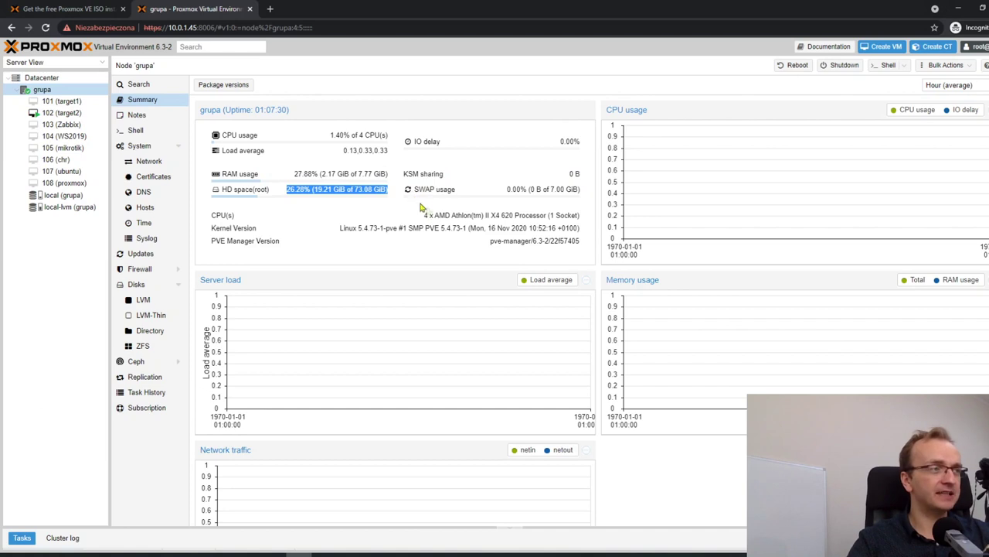
drag(350, 174, 368, 180)
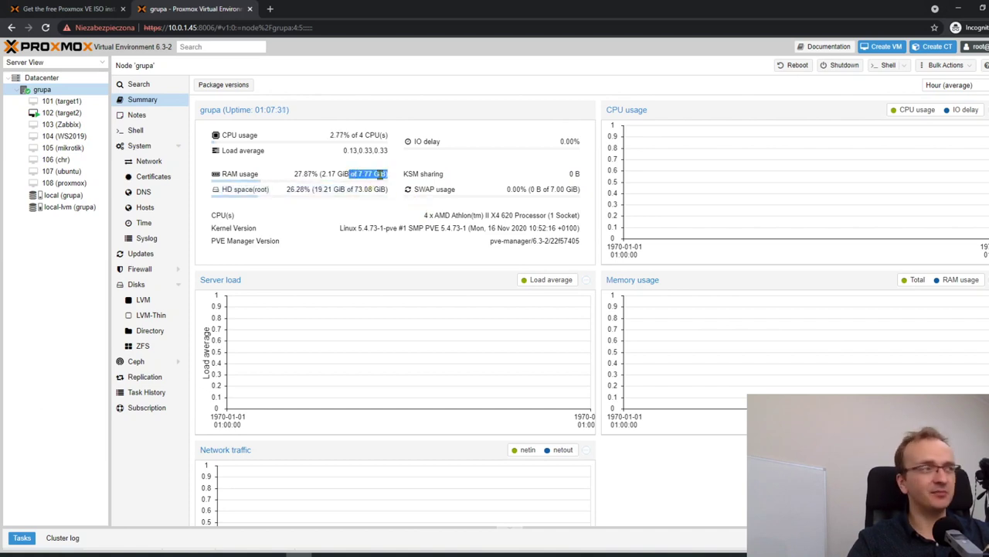
triple_click(370, 177)
click(378, 187)
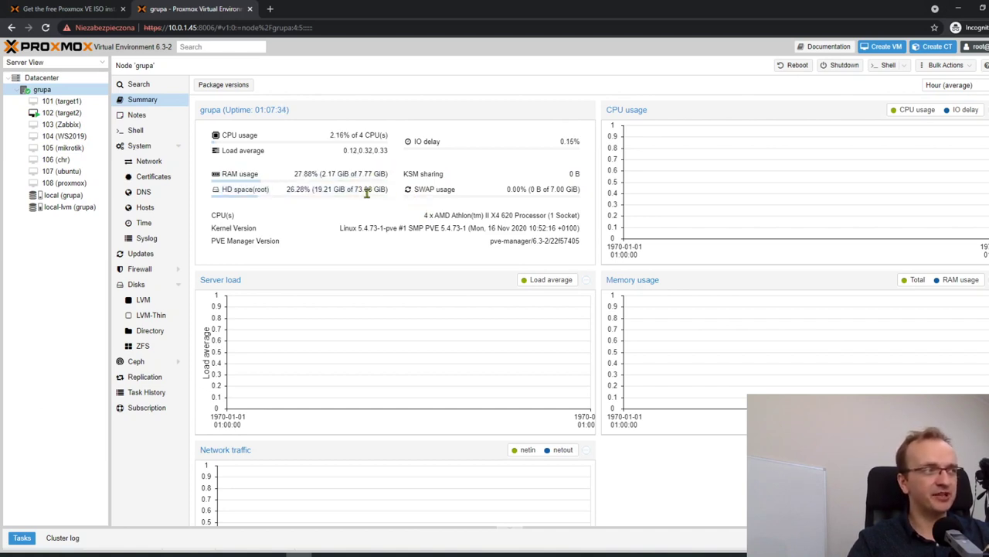
drag(368, 191, 419, 222)
click(467, 165)
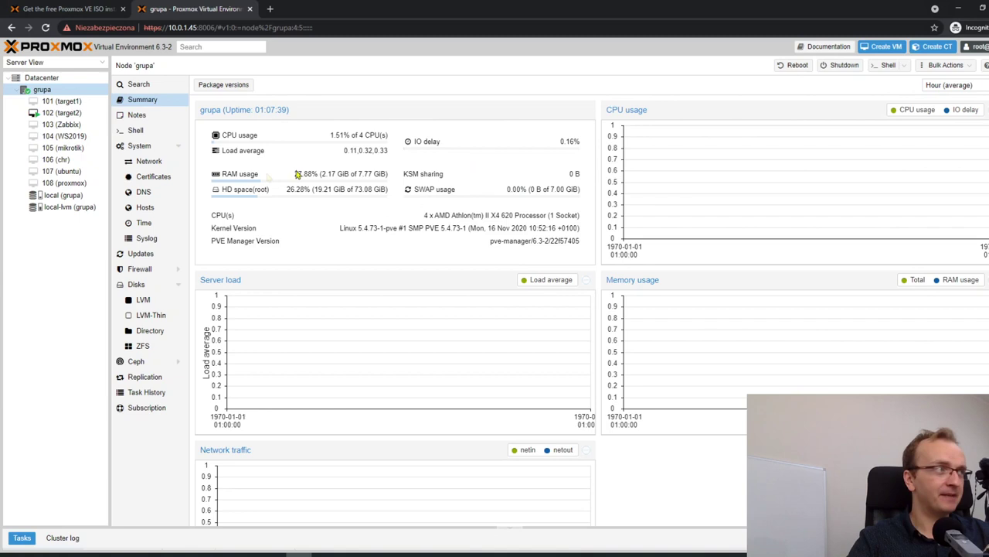
- Review summaries of VMs 105, 108, 101 and 102, highlighting their resource rows
click(56, 152)
click(62, 182)
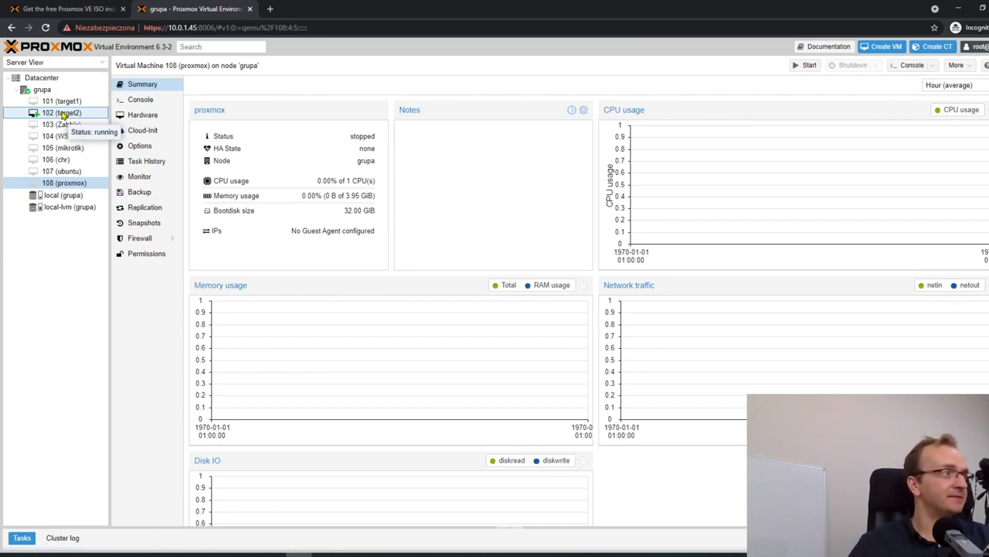
click(64, 107)
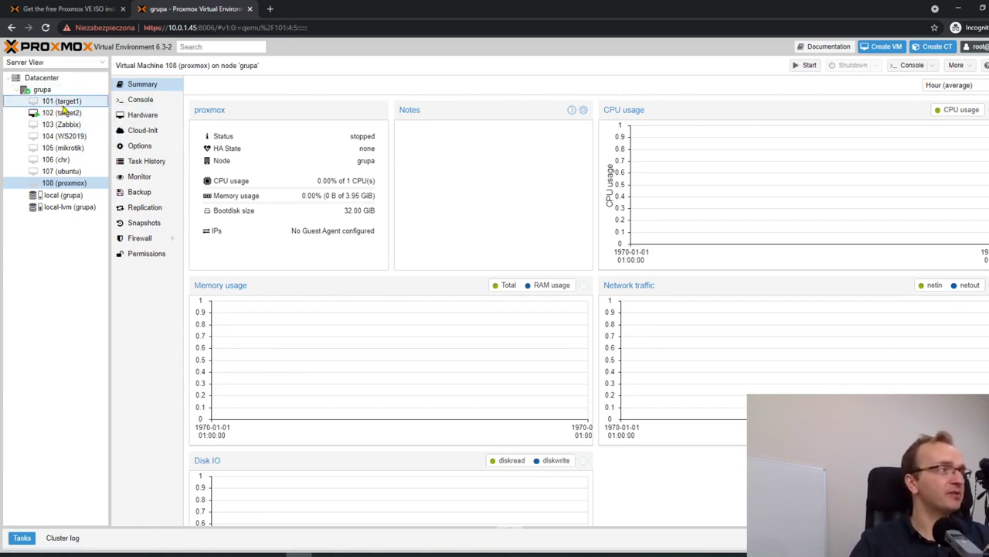
drag(330, 195, 374, 207)
click(92, 113)
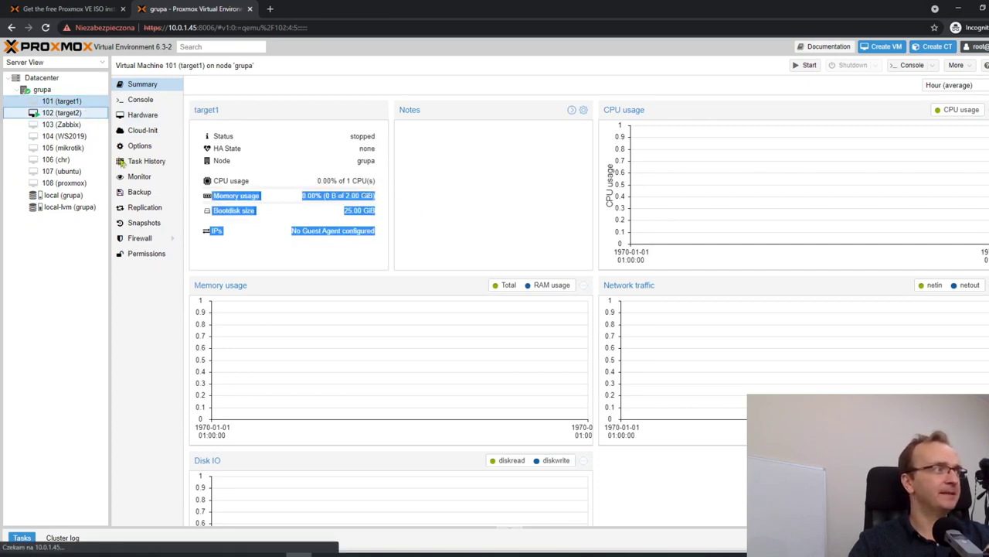
drag(327, 196, 413, 211)
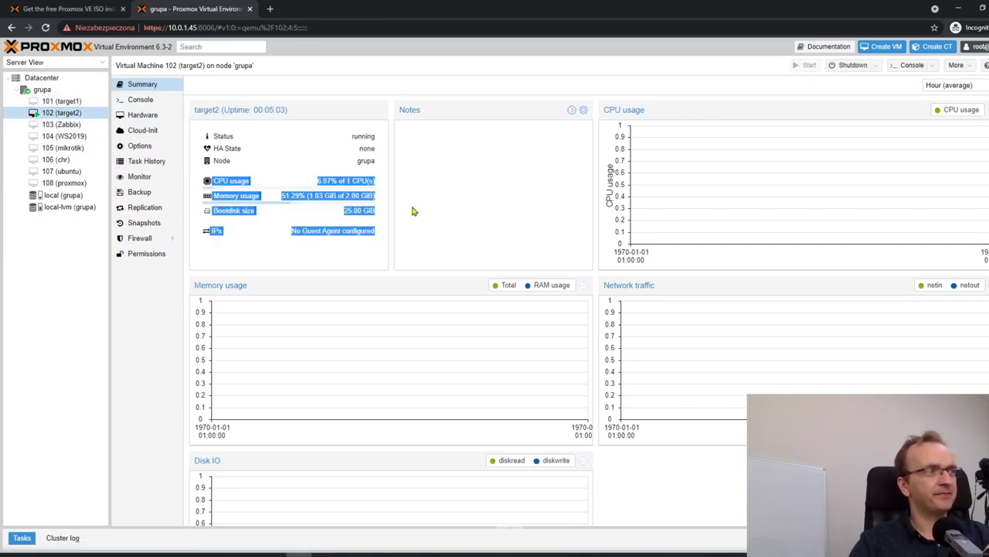
- Compare VMs 103 and 101, ending on VM 102 (target2)'s summary
click(72, 124)
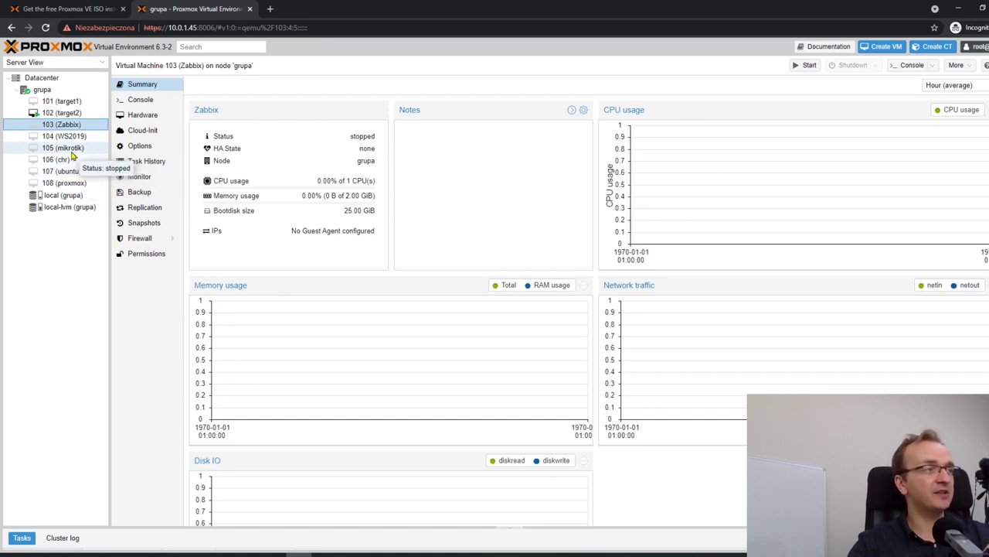
click(62, 114)
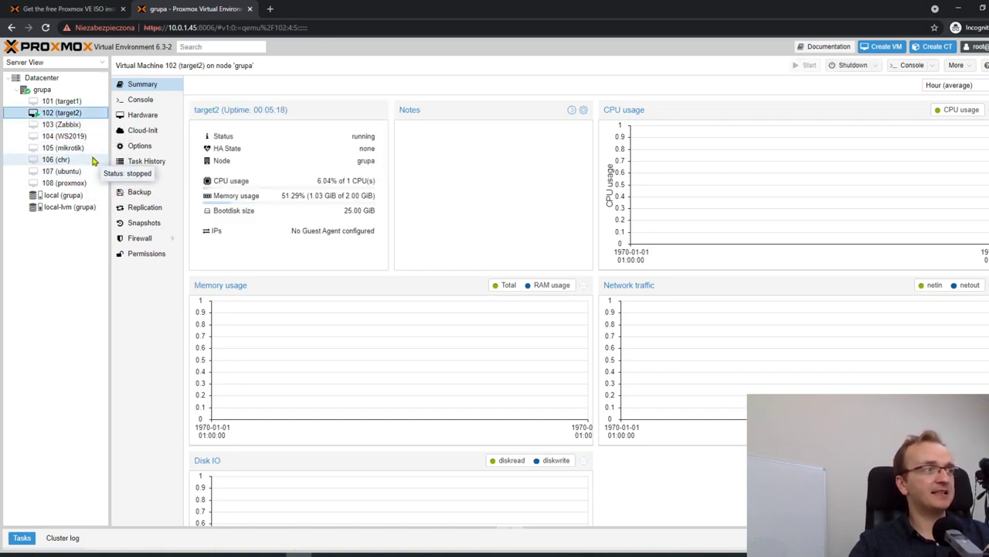
click(65, 103)
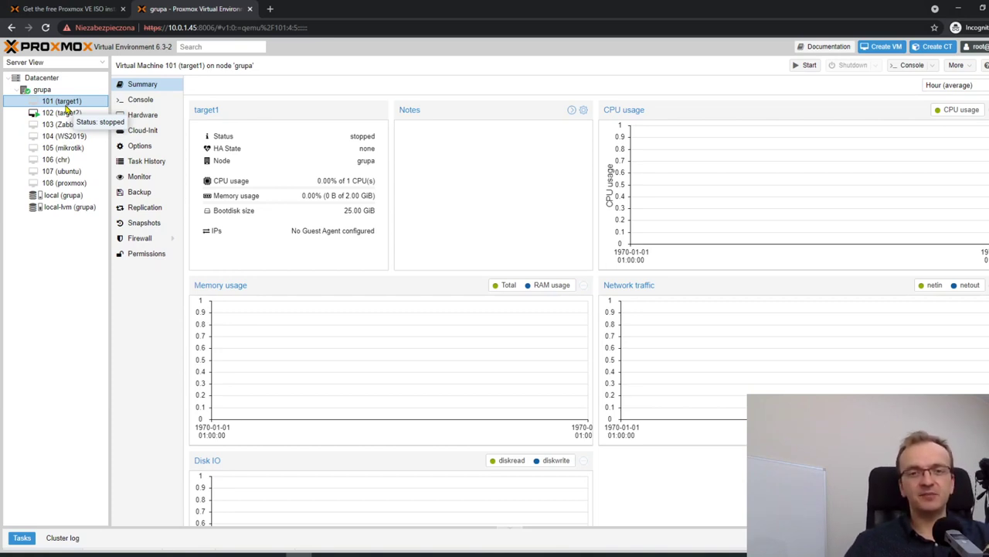
click(60, 113)
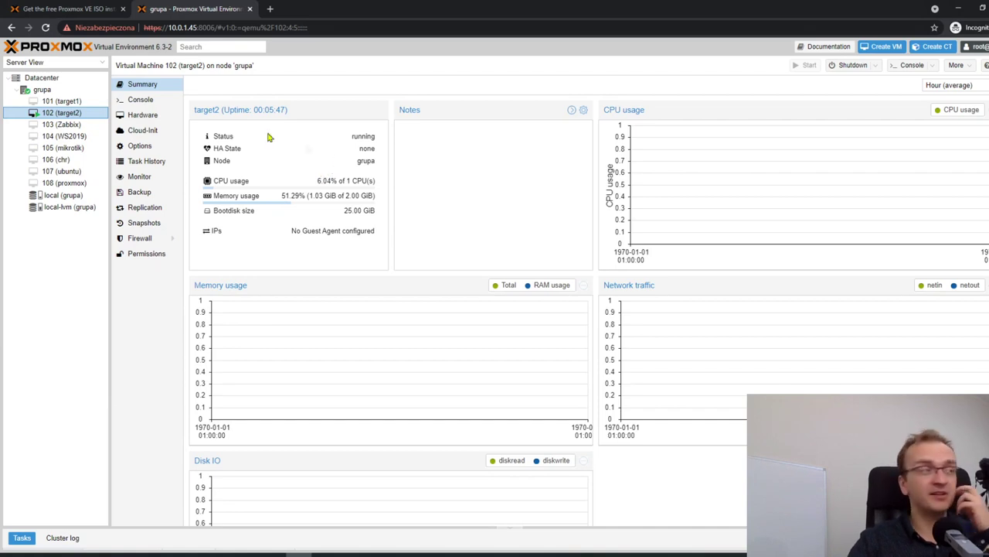
- Enter 1024 MiB as target2's memory, then close the editor without saving
click(139, 115)
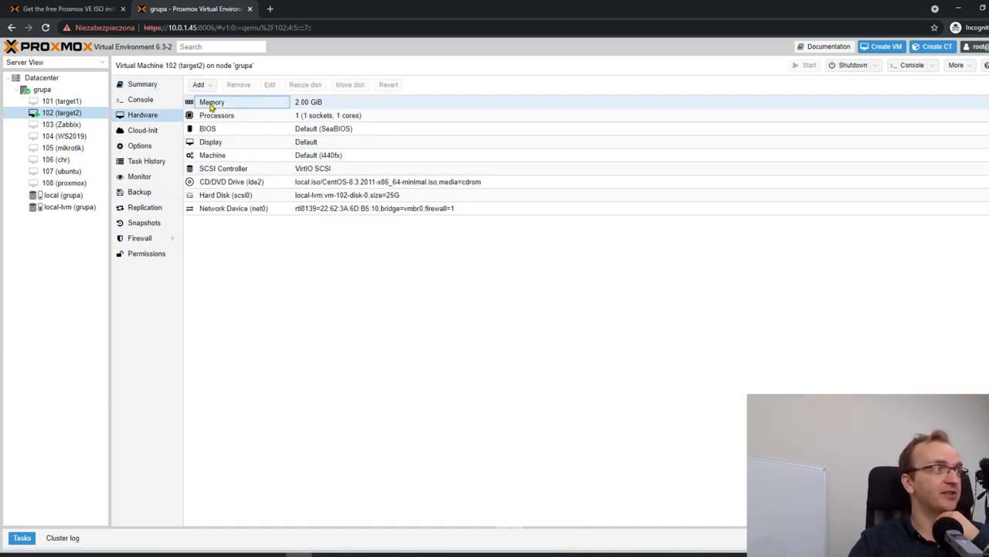
click(211, 106)
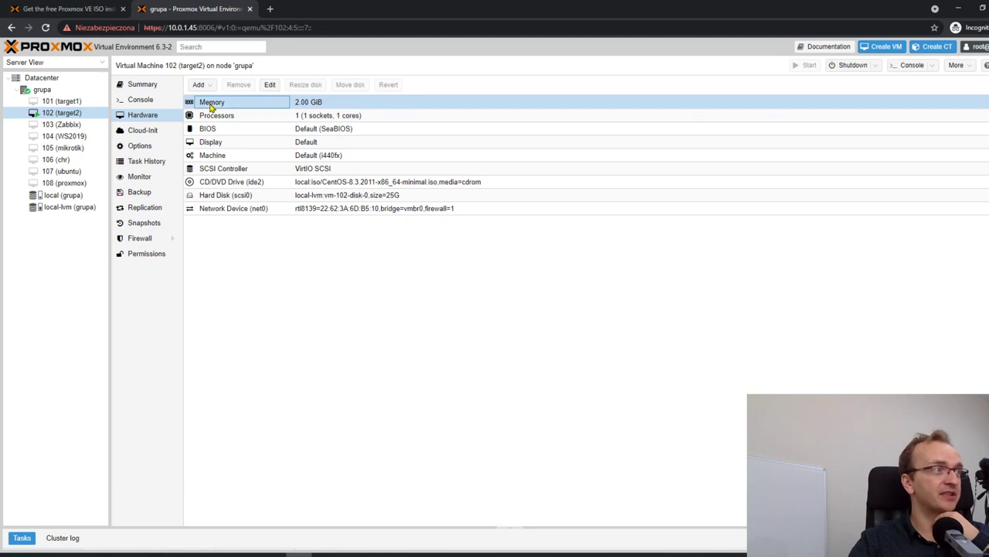
click(269, 84)
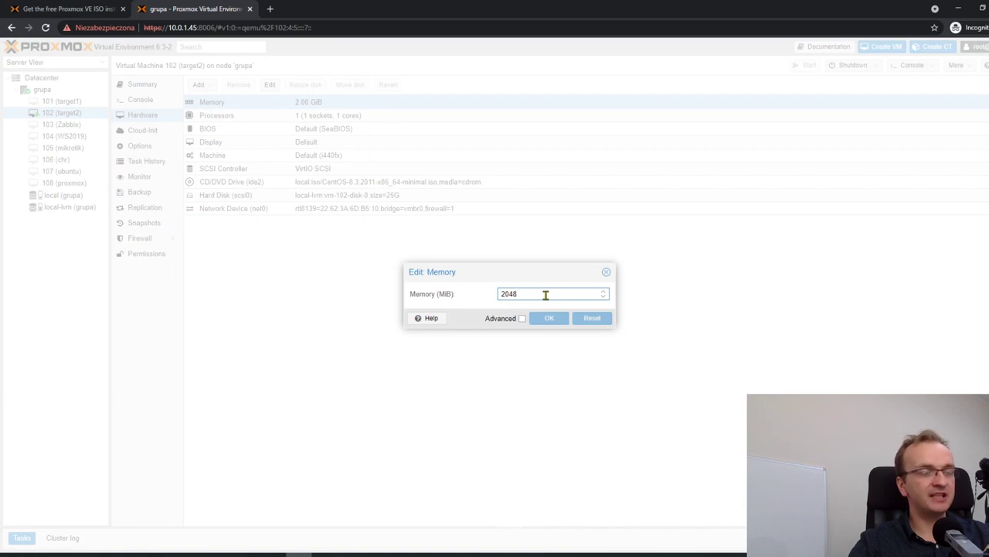
drag(544, 294, 441, 290)
click(441, 292)
key(ctrl+a)
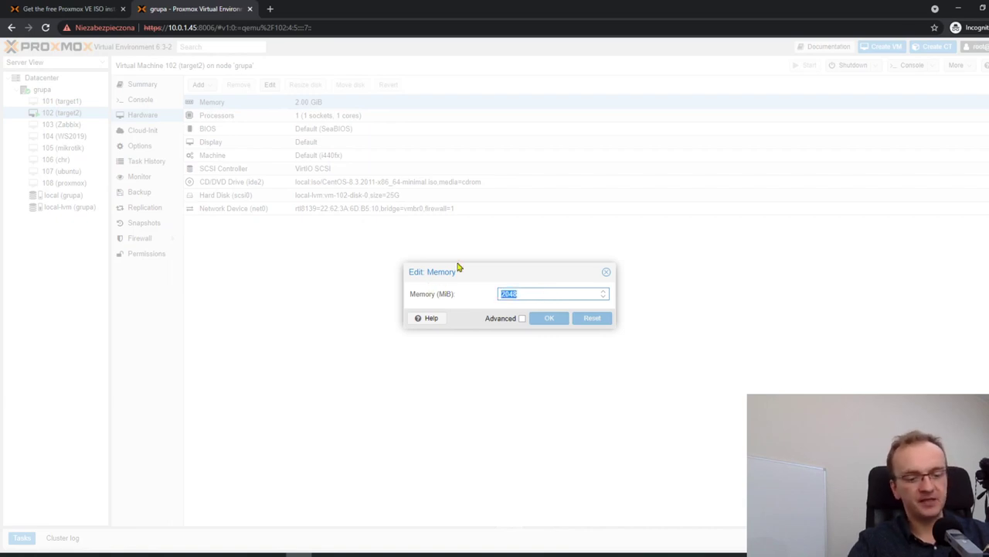
text(1024)
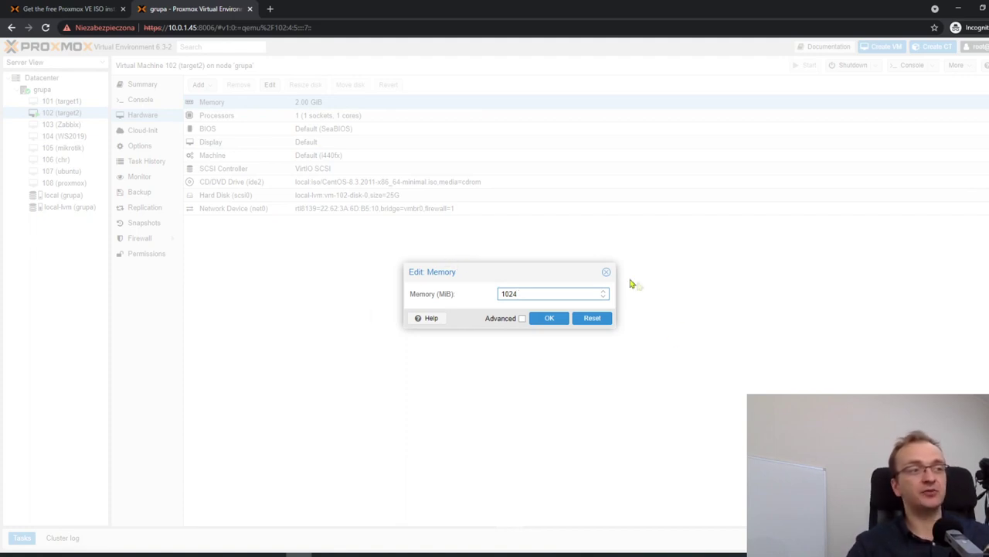
click(606, 271)
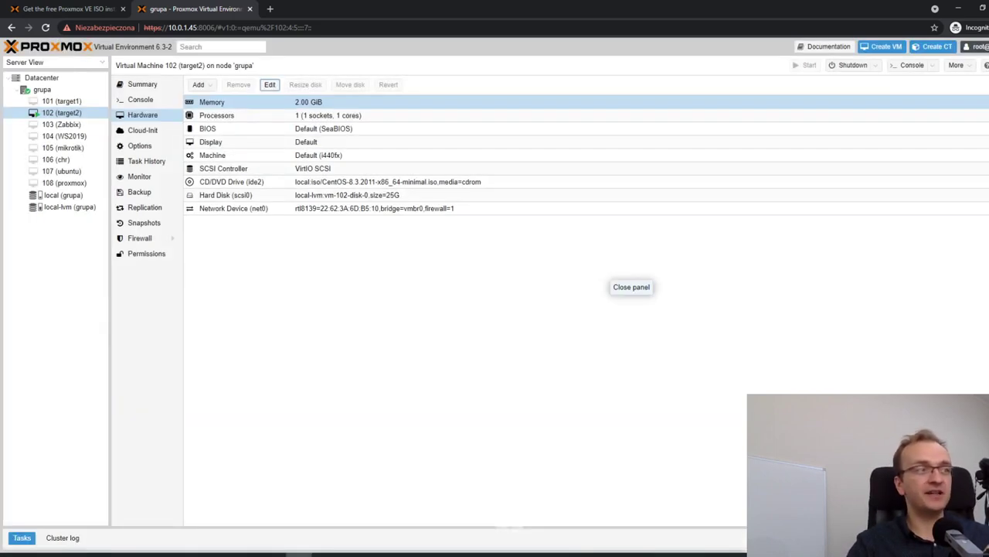
click(247, 115)
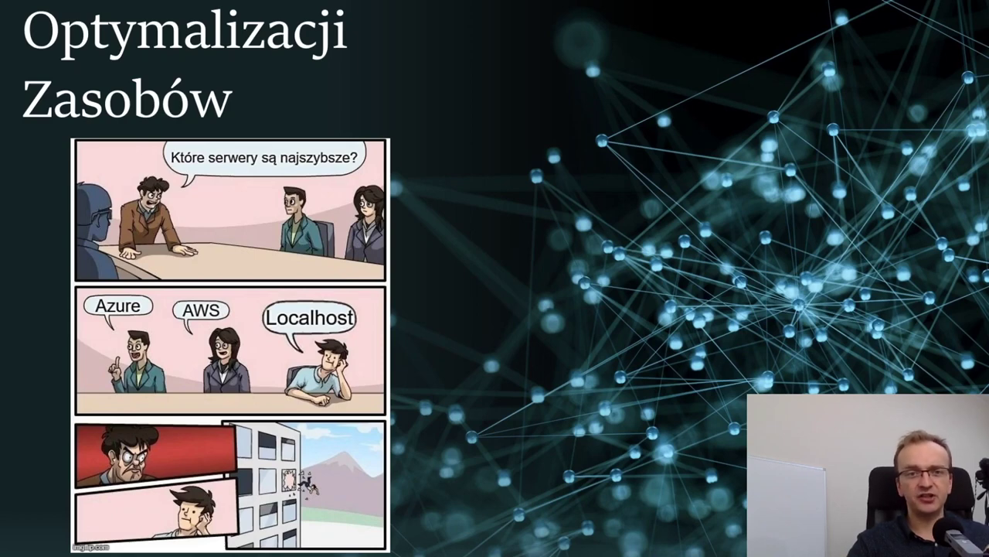
- Advance past the resource-optimisation comic to the Automatyzacja slide
key(Right)
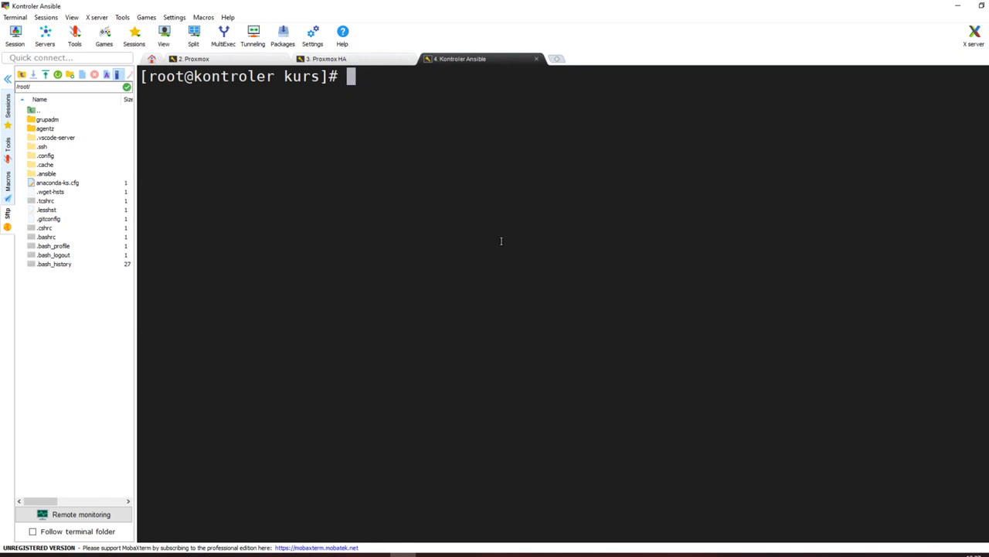
- Type ansible-playbook in the Kontroler Ansible shell, then cancel it with Ctrl+C
text(ansible-playbook)
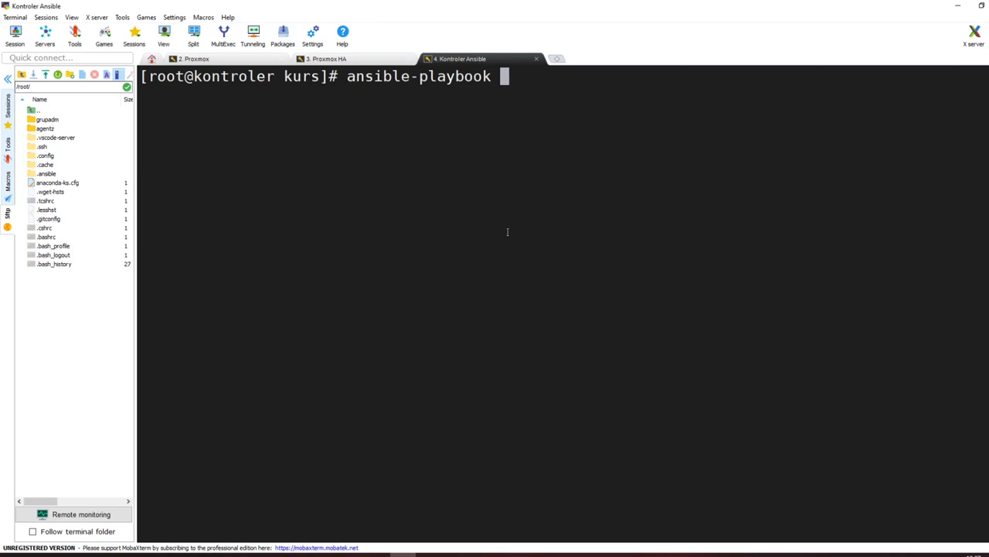
click(116, 554)
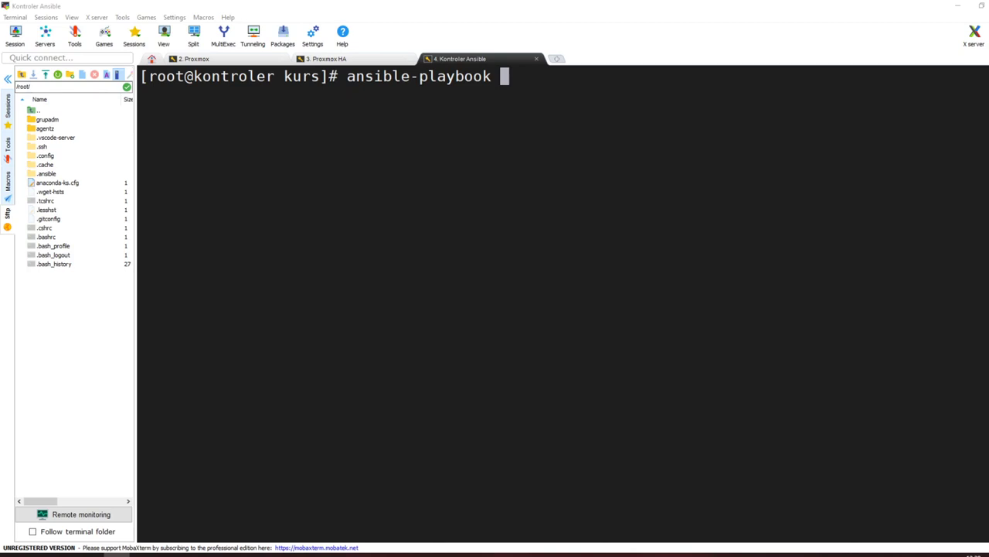
click(606, 269)
key(ctrl+c)
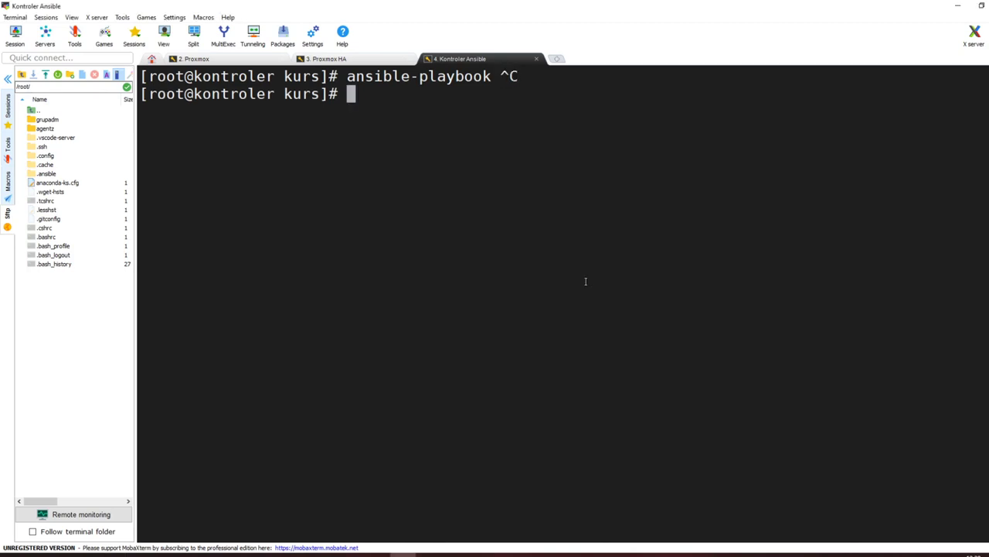
- Print proxmox_dictionary.yaml with cat and scroll through its contents
text(cat proxmox_dictionary.yaml)
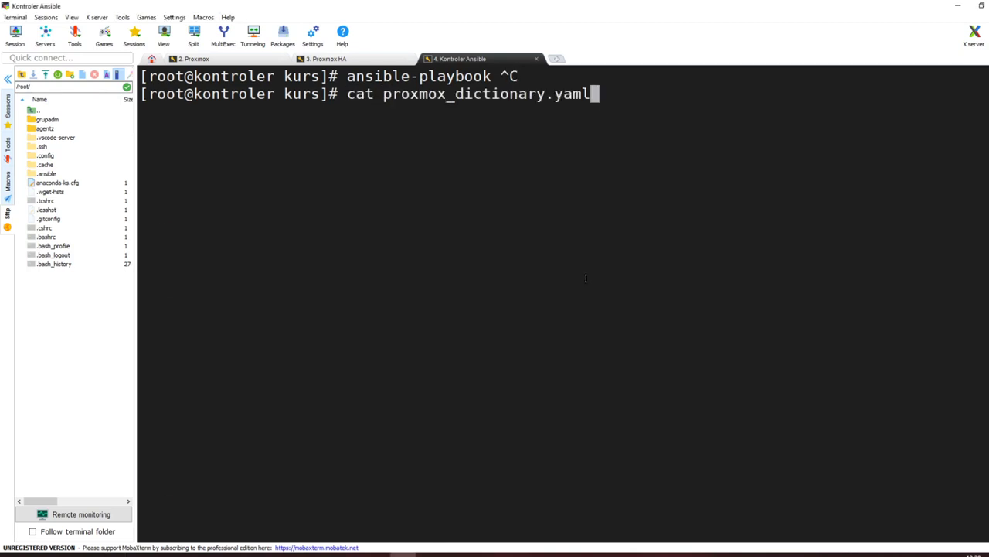
key(Return)
scroll(357, 259, up, 2)
scroll(357, 258, down, 2)
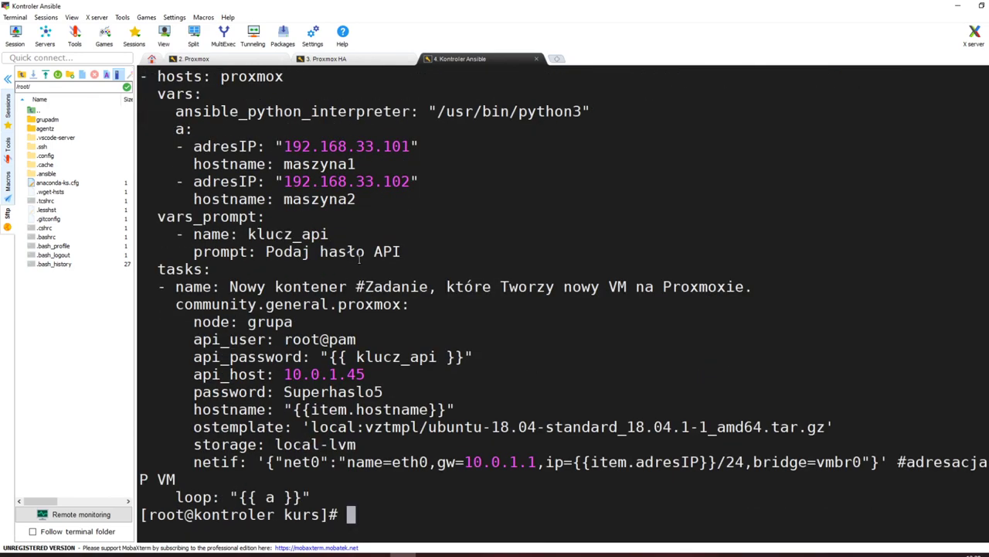
scroll(360, 259, down, 1)
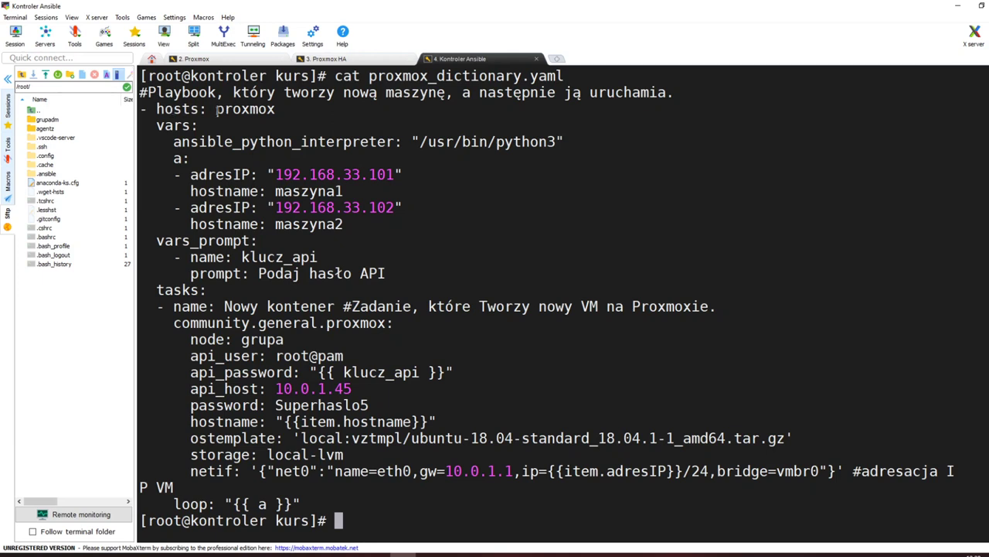
- Highlight the hosts: proxmox line and /python3 in the interpreter path
drag(157, 109, 414, 142)
click(209, 125)
click(543, 129)
click(509, 149)
drag(488, 143, 555, 143)
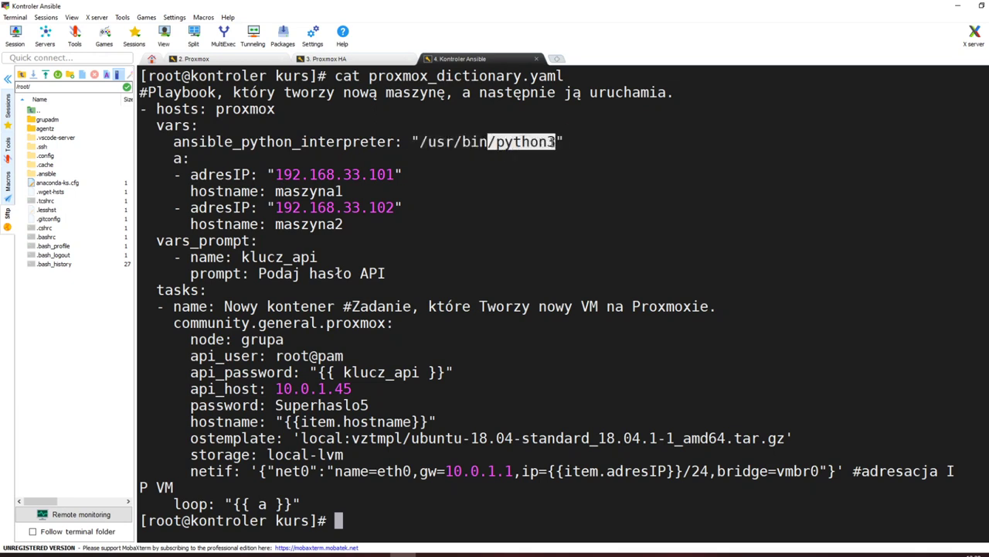
- Point out the a: machine list, its first adresIP entry, and the loop using a
drag(171, 158, 315, 243)
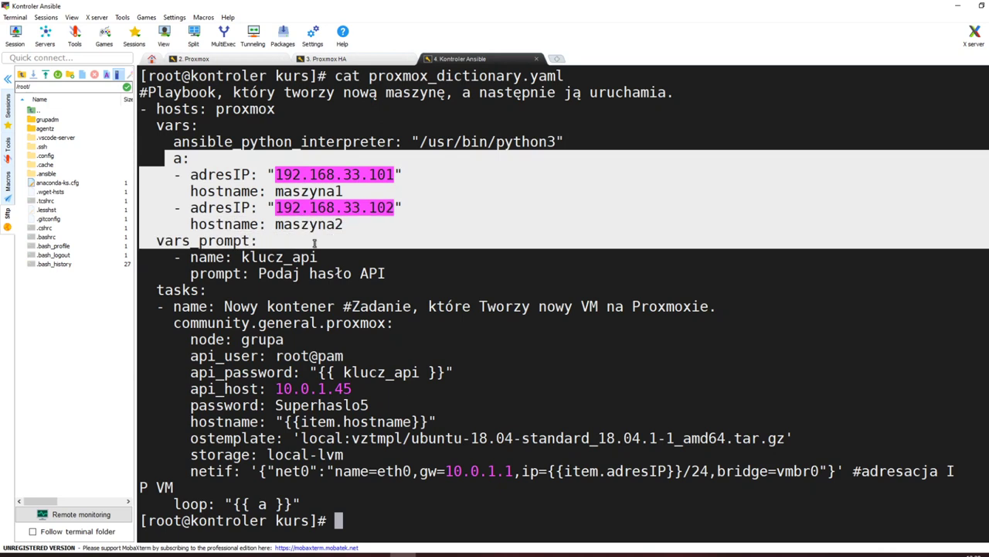
click(314, 243)
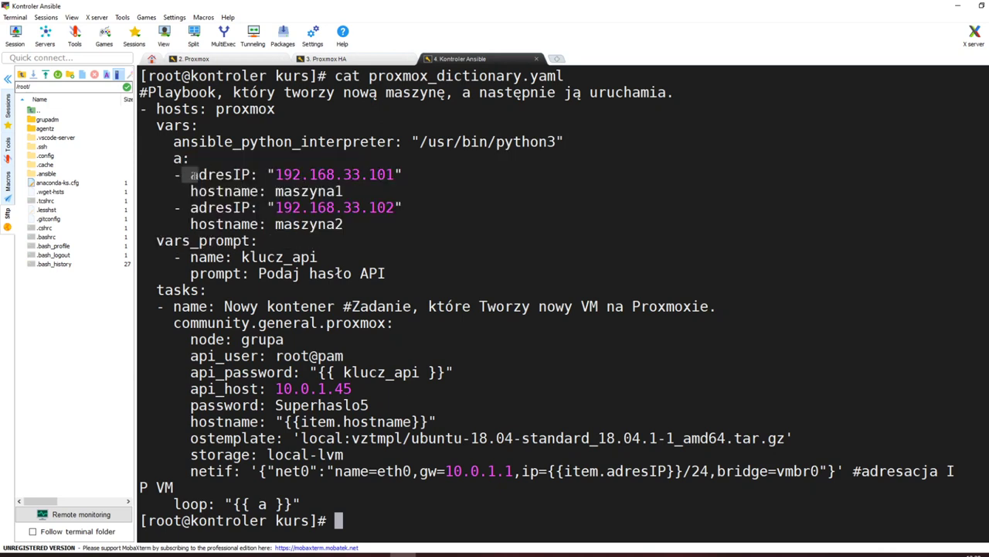
drag(181, 174, 309, 207)
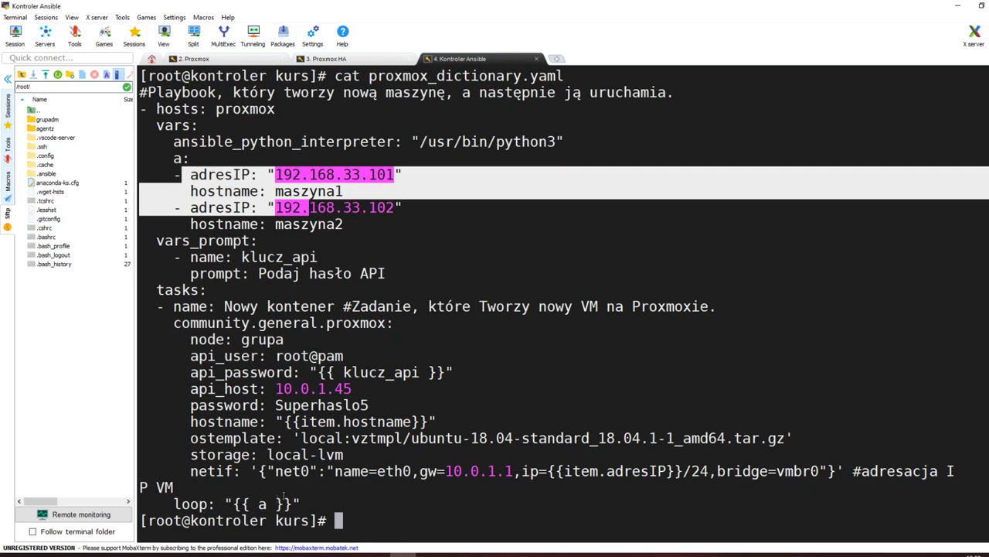
double_click(181, 158)
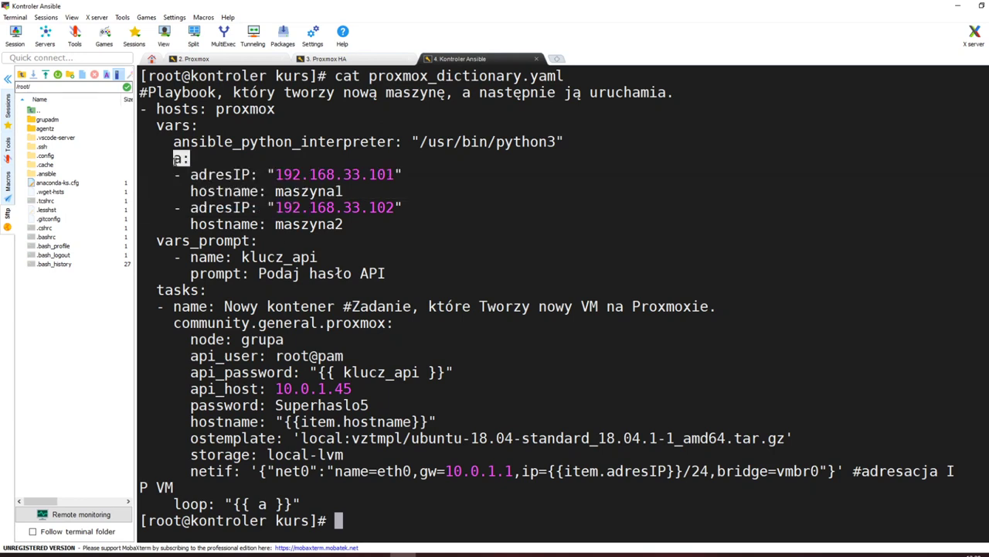
drag(291, 504, 258, 504)
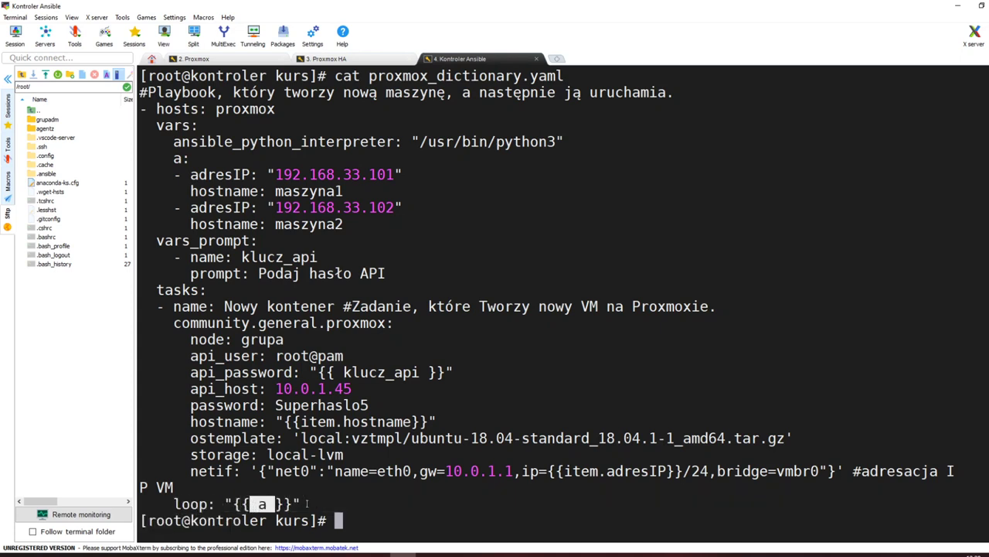
triple_click(258, 504)
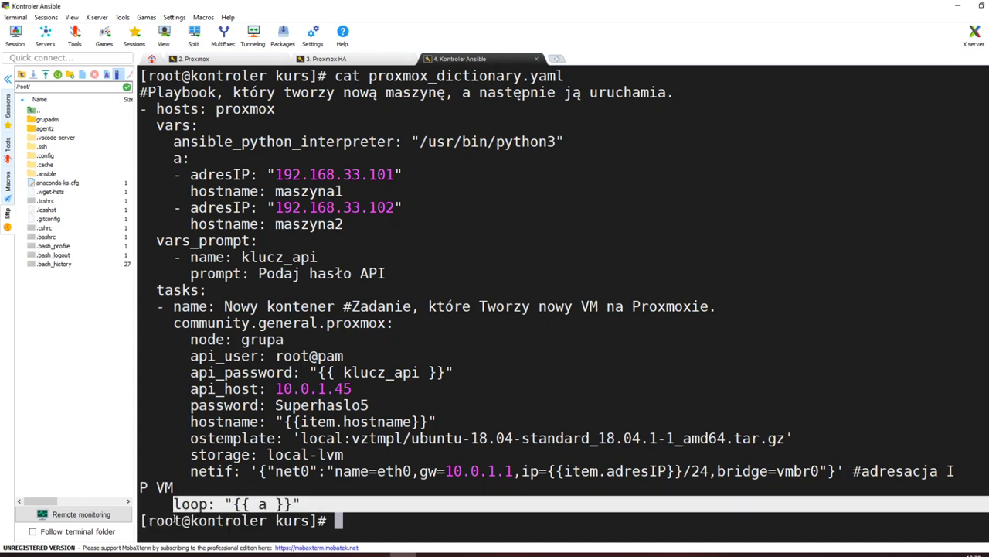
drag(353, 224, 140, 157)
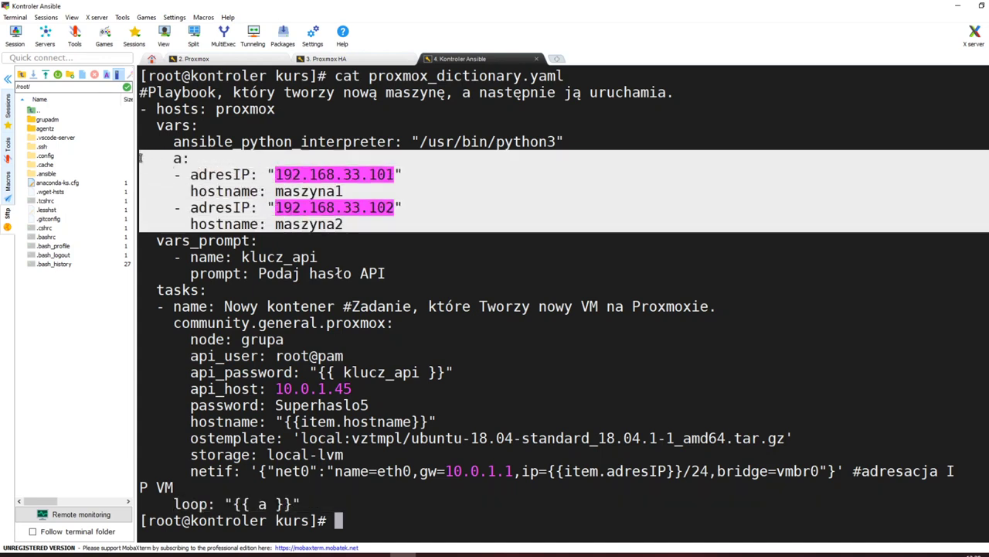
click(399, 240)
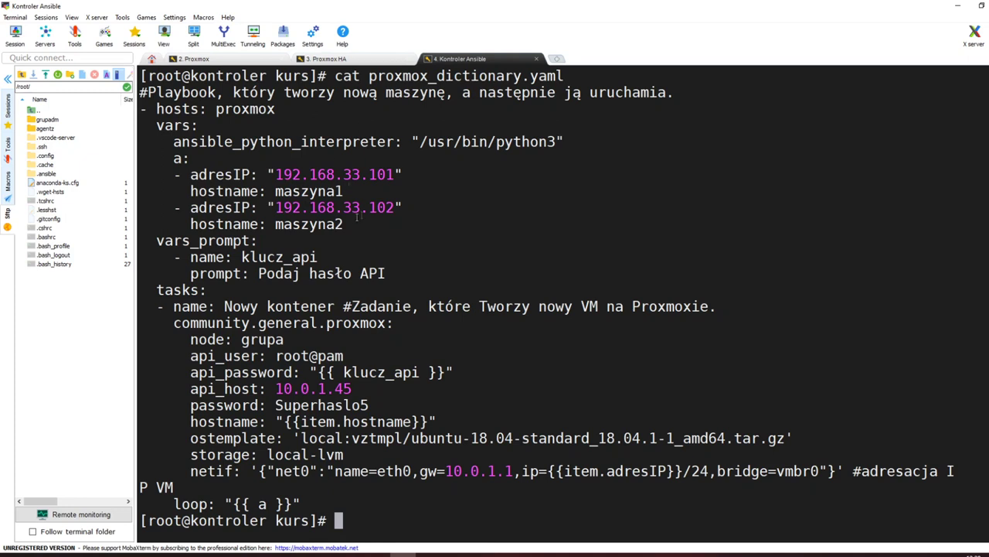
- Highlight maszyna1 (192.168.33.101) and maszyna2 entries, then the vars_prompt line
drag(347, 191, 143, 178)
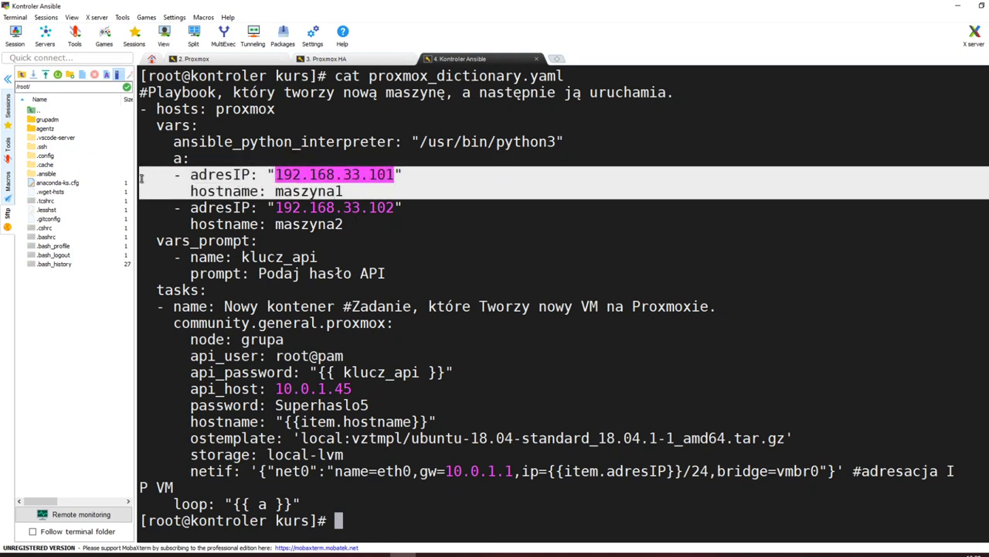
double_click(353, 173)
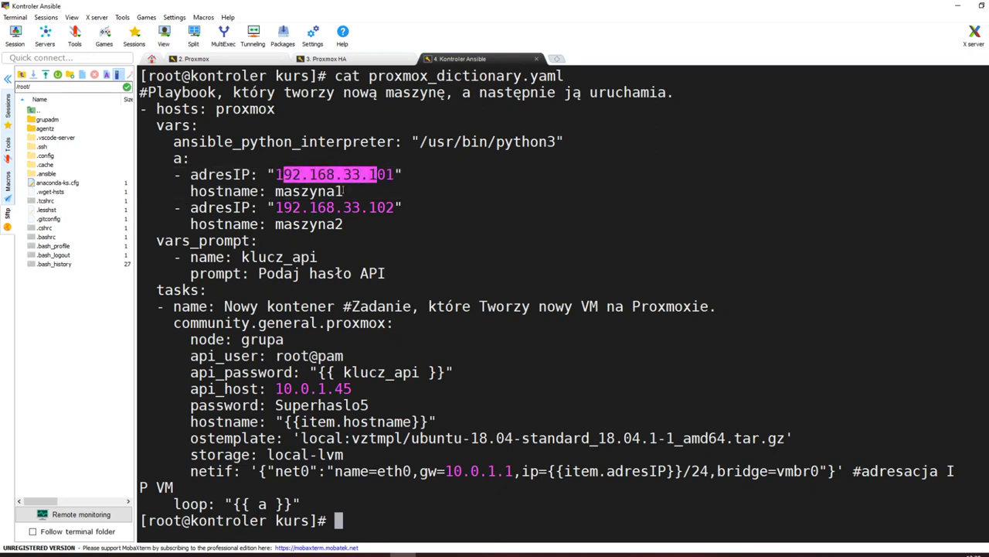
double_click(308, 191)
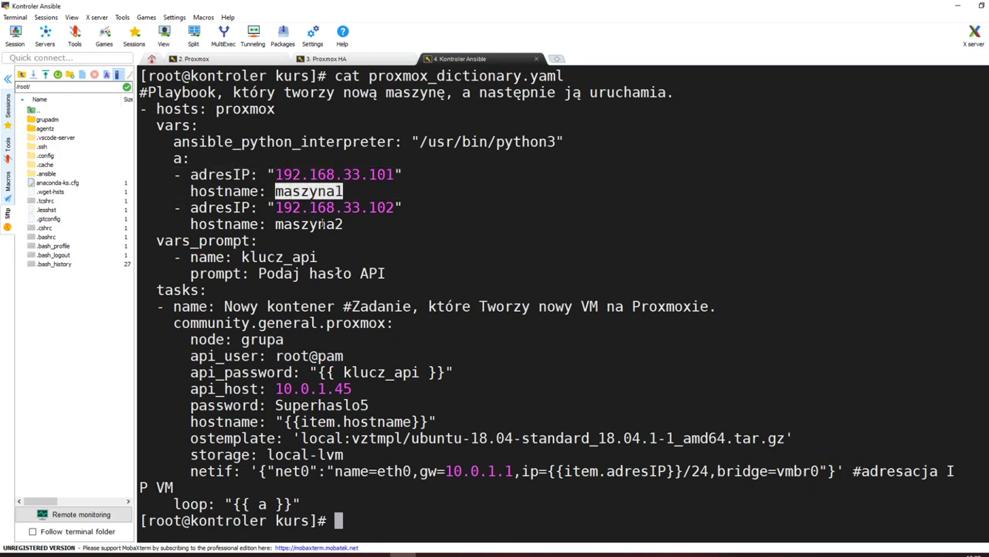
drag(377, 225, 144, 208)
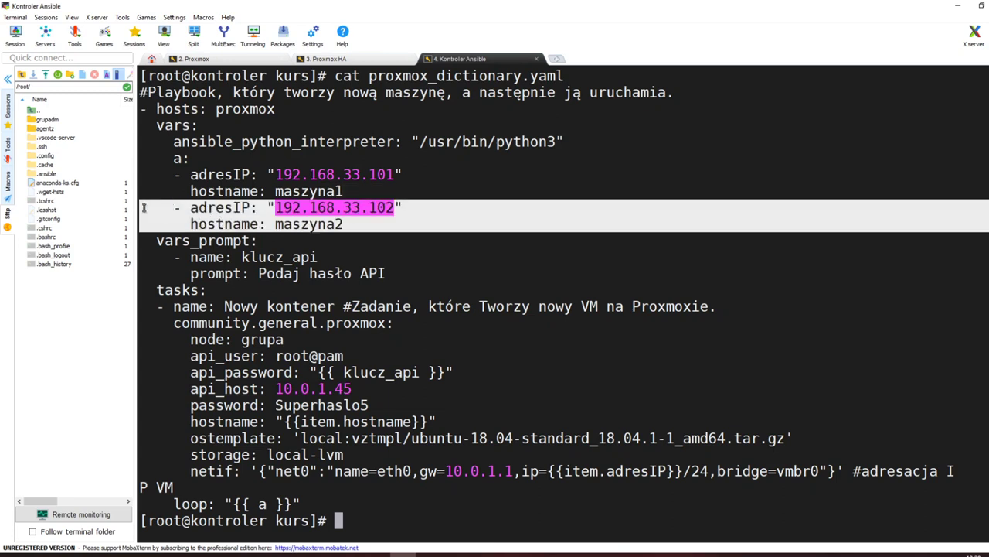
click(276, 224)
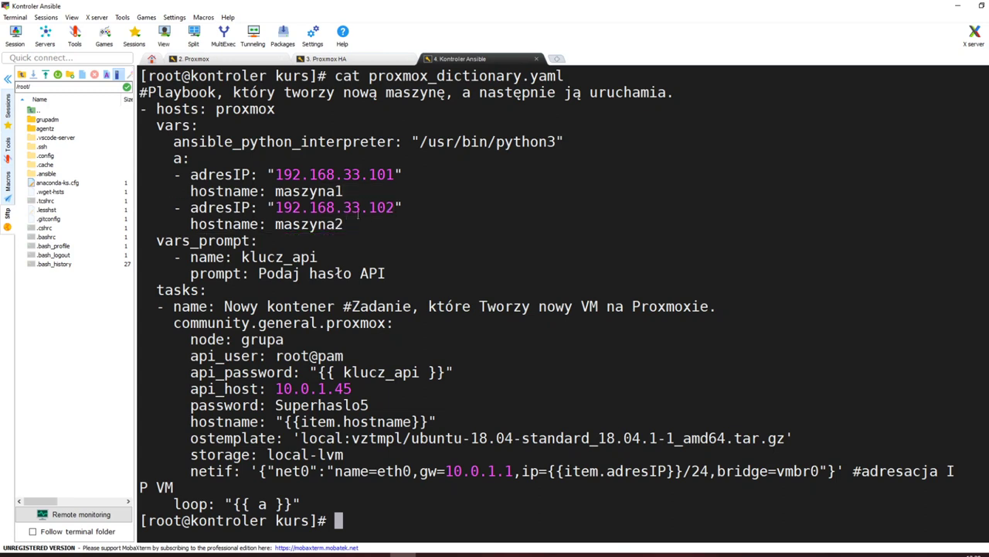
drag(276, 224, 332, 226)
click(331, 226)
drag(165, 240, 294, 237)
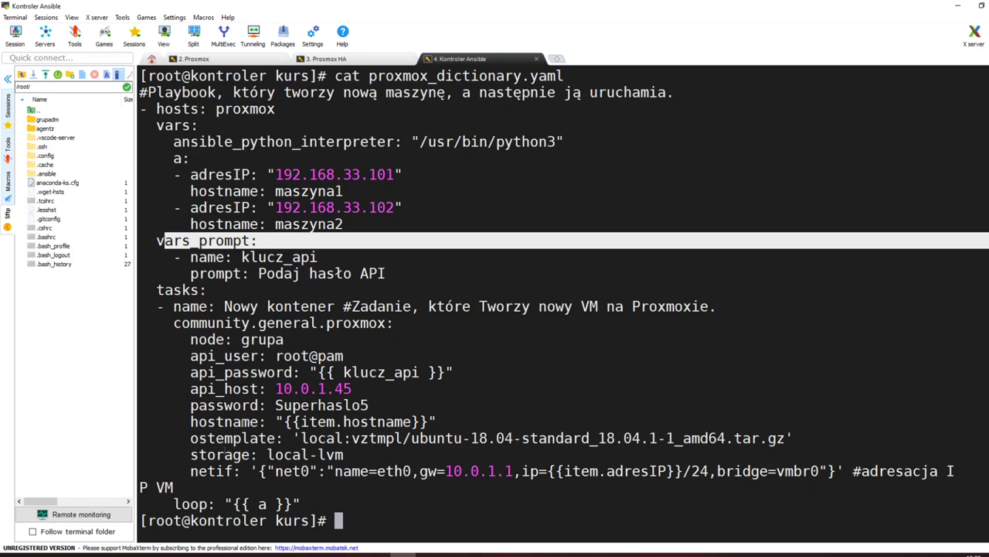
drag(159, 286, 328, 389)
drag(820, 473, 158, 292)
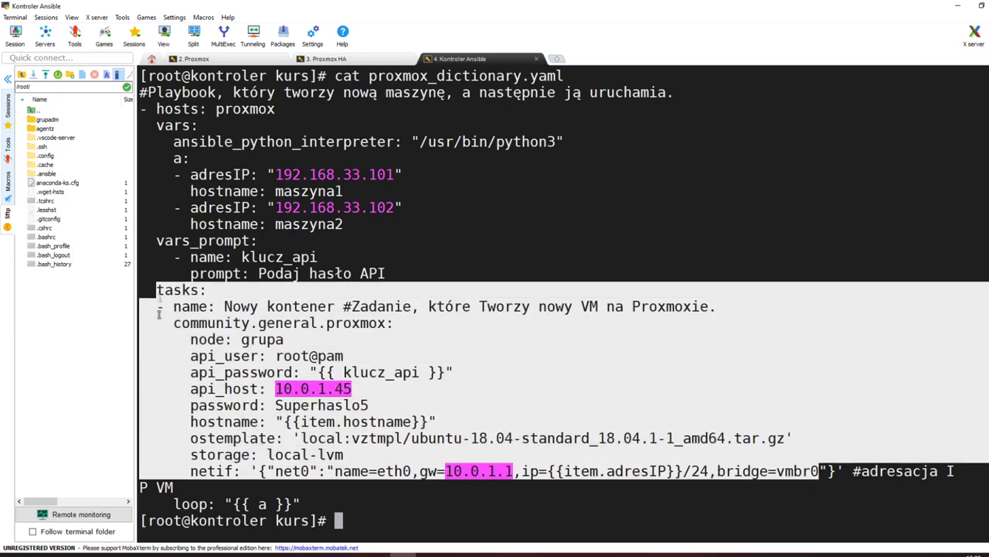
click(159, 312)
drag(187, 372, 292, 373)
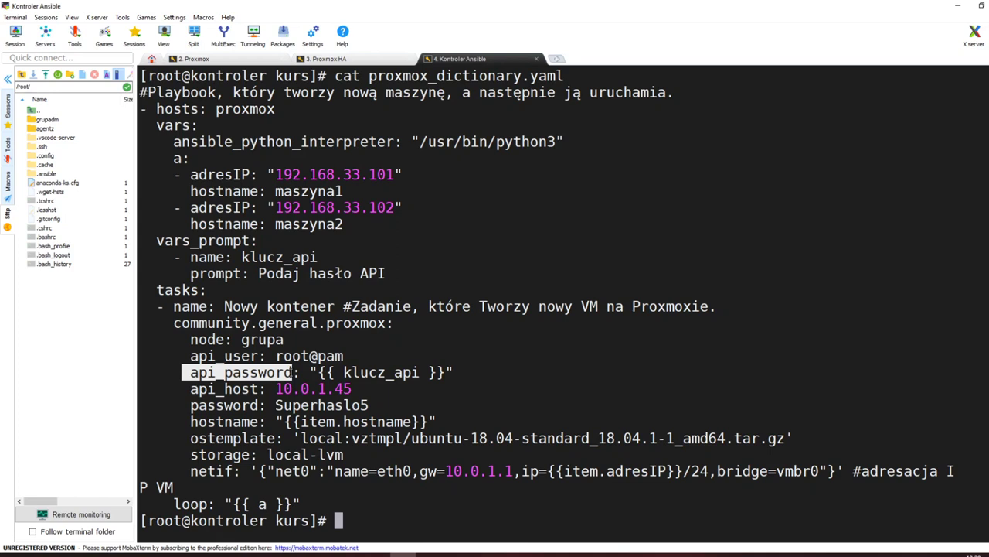
drag(335, 372, 441, 373)
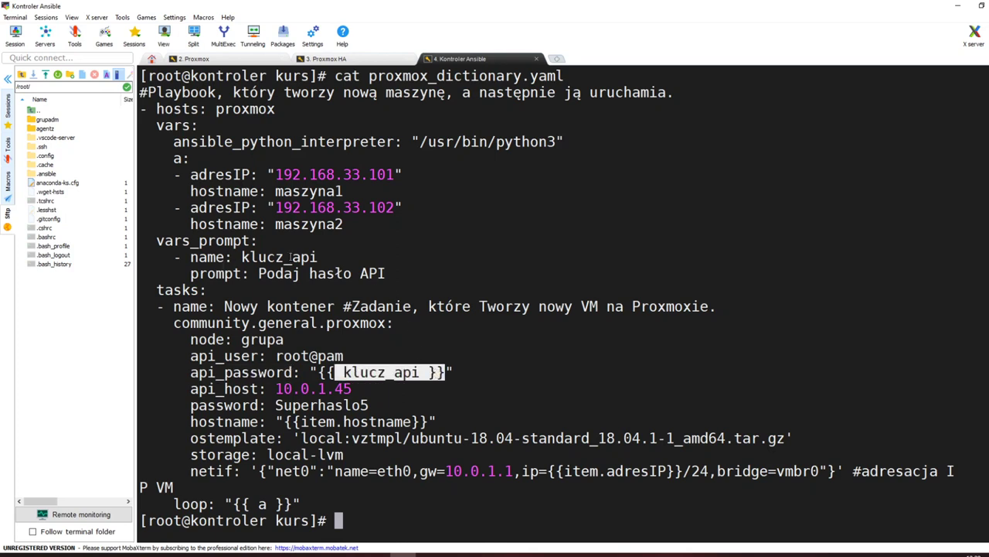
drag(391, 272, 232, 257)
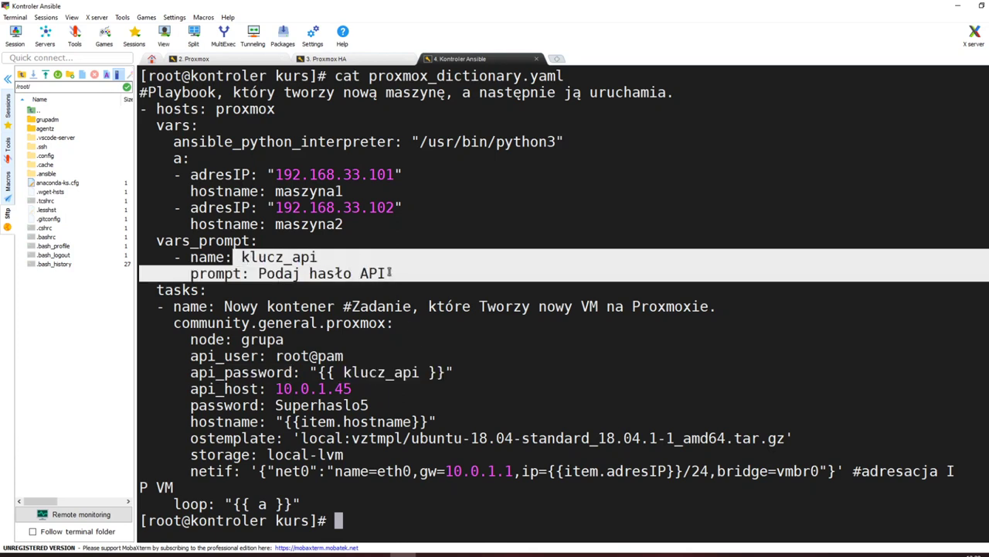
drag(390, 274, 259, 273)
drag(456, 373, 343, 371)
drag(200, 355, 287, 405)
click(287, 405)
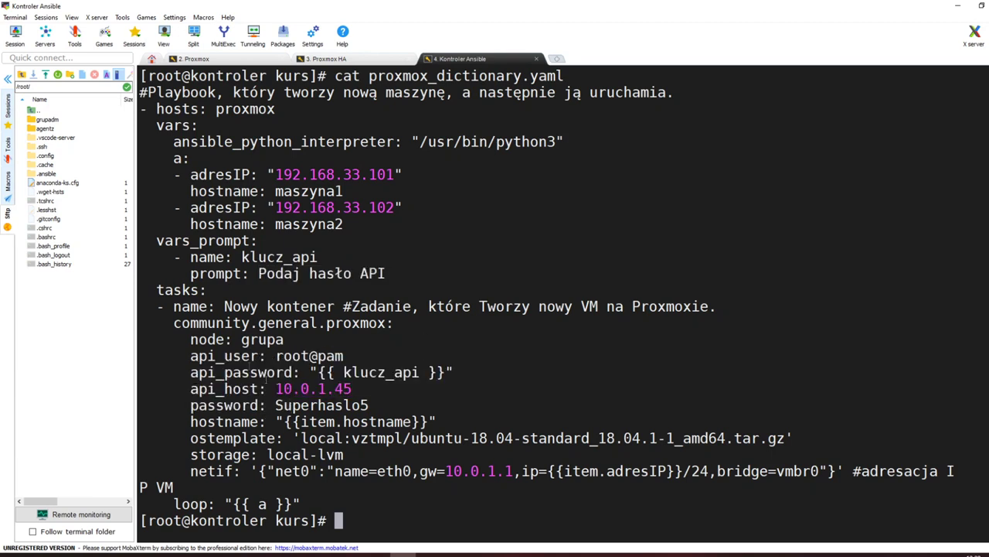
drag(176, 323, 385, 324)
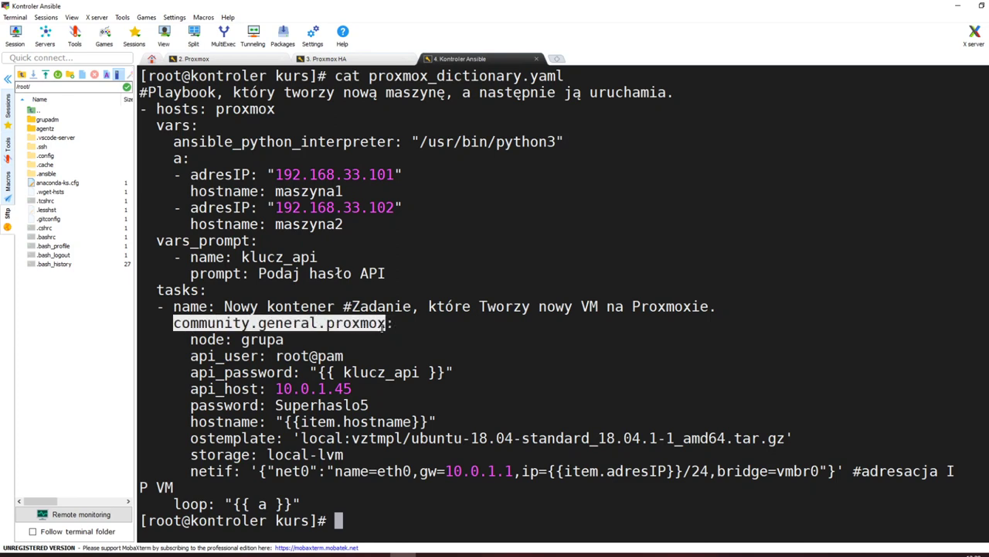
double_click(390, 324)
click(417, 324)
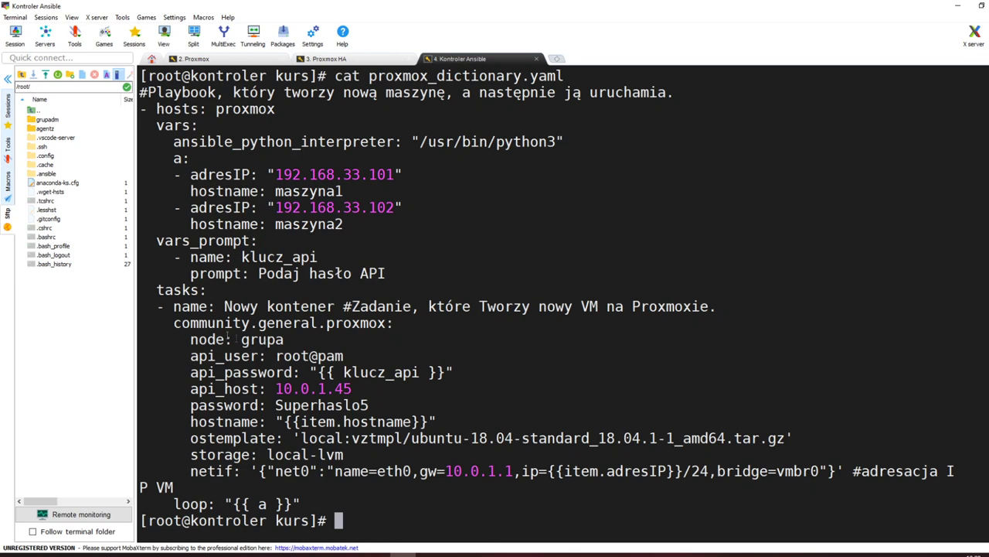
drag(255, 340, 344, 355)
click(287, 354)
drag(266, 356, 344, 356)
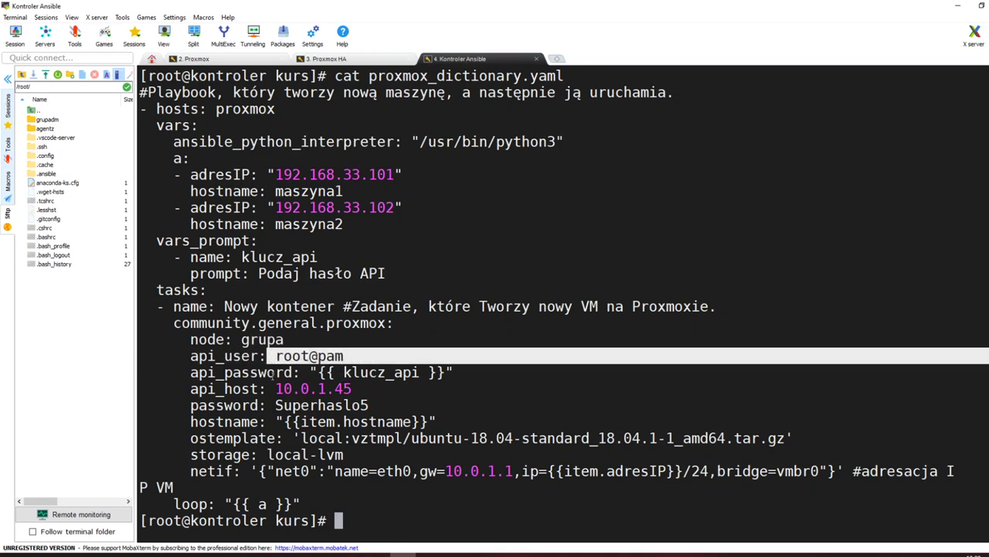
mouse_move(253, 372)
mouse_down()
mouse_move(393, 372)
mouse_move(271, 373)
mouse_up()
click(340, 393)
drag(352, 388, 379, 405)
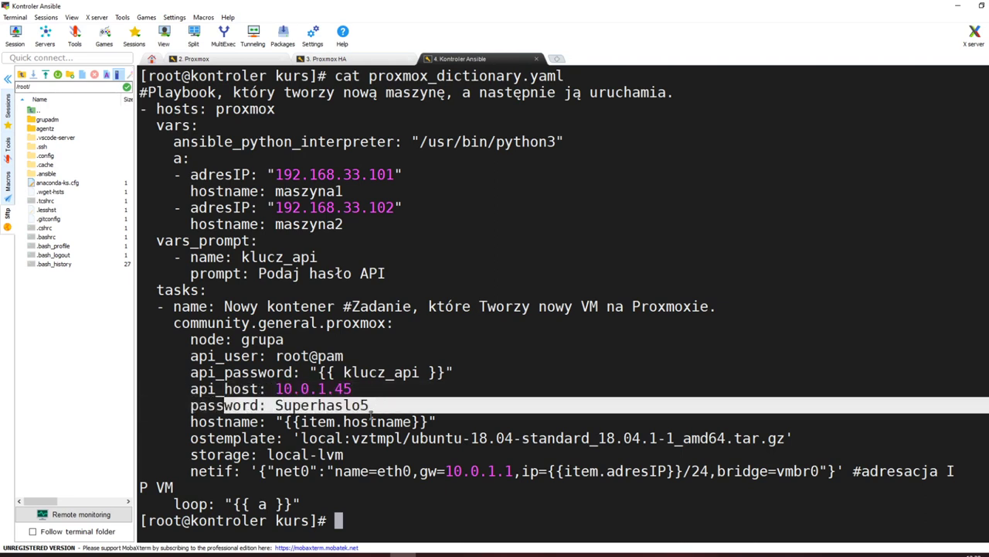
click(357, 410)
drag(277, 405, 368, 412)
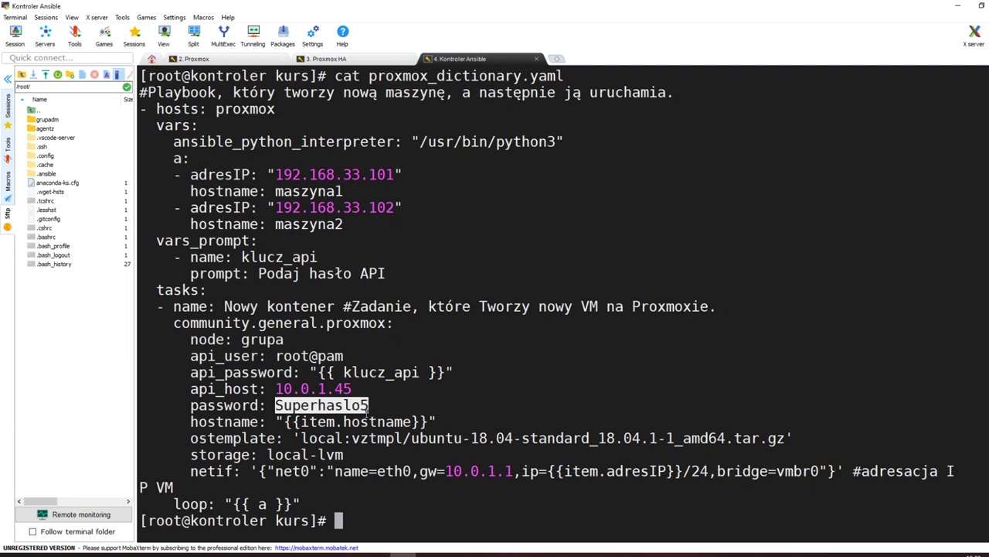
double_click(303, 422)
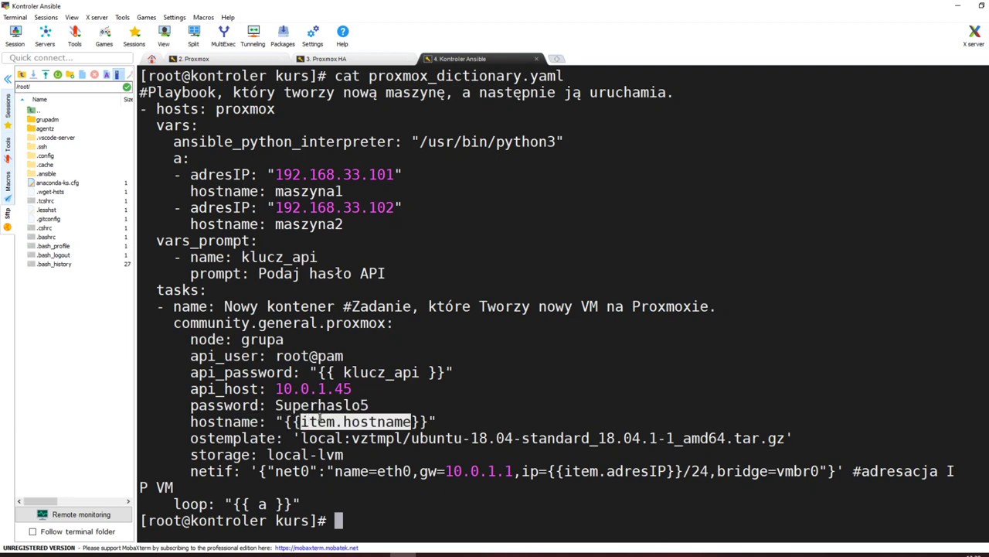
click(303, 422)
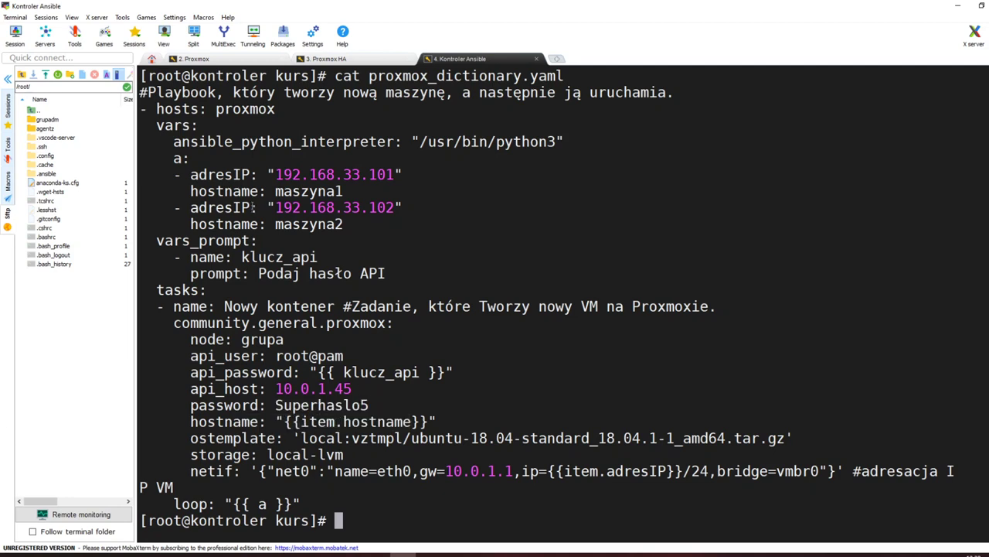
drag(277, 224, 188, 191)
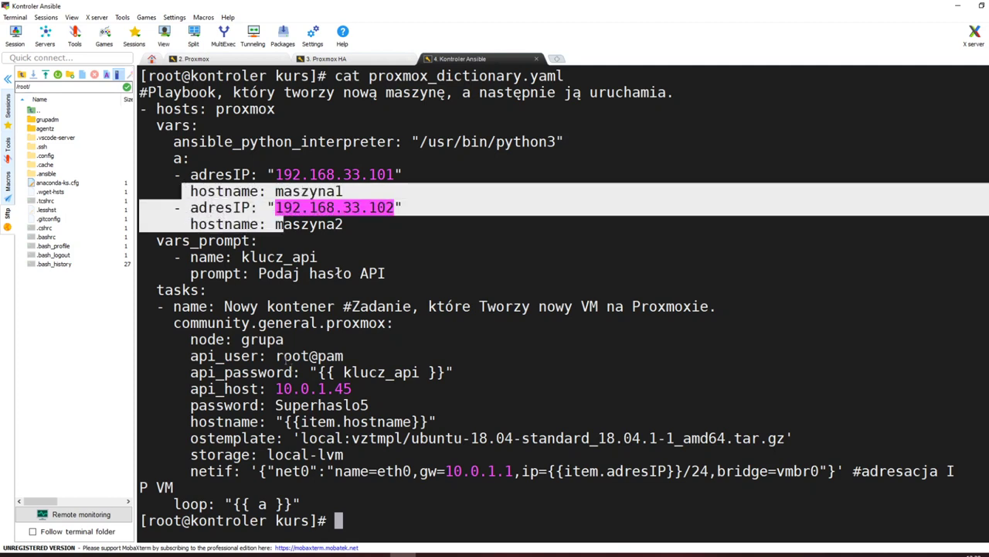
click(260, 433)
drag(207, 437, 550, 437)
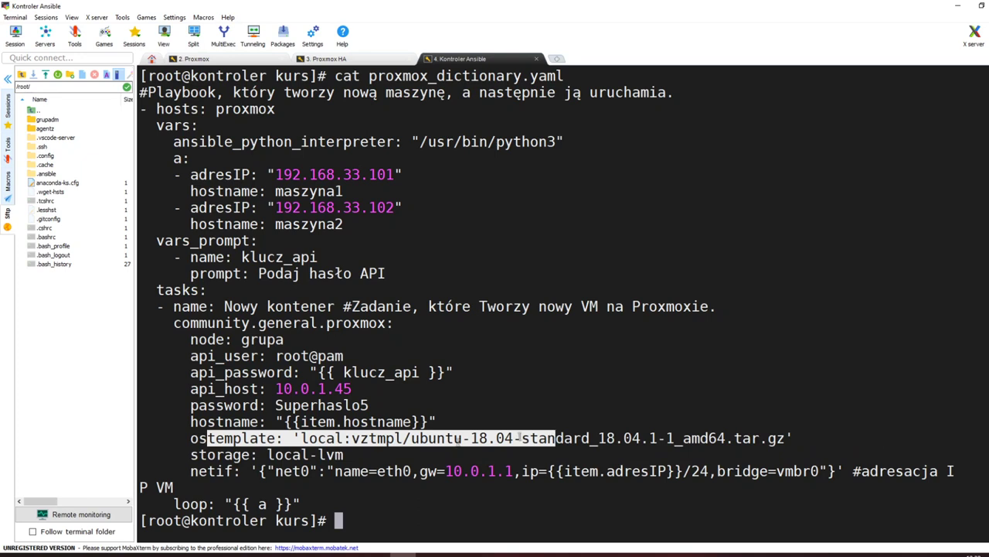
click(198, 455)
drag(198, 455, 267, 454)
click(350, 454)
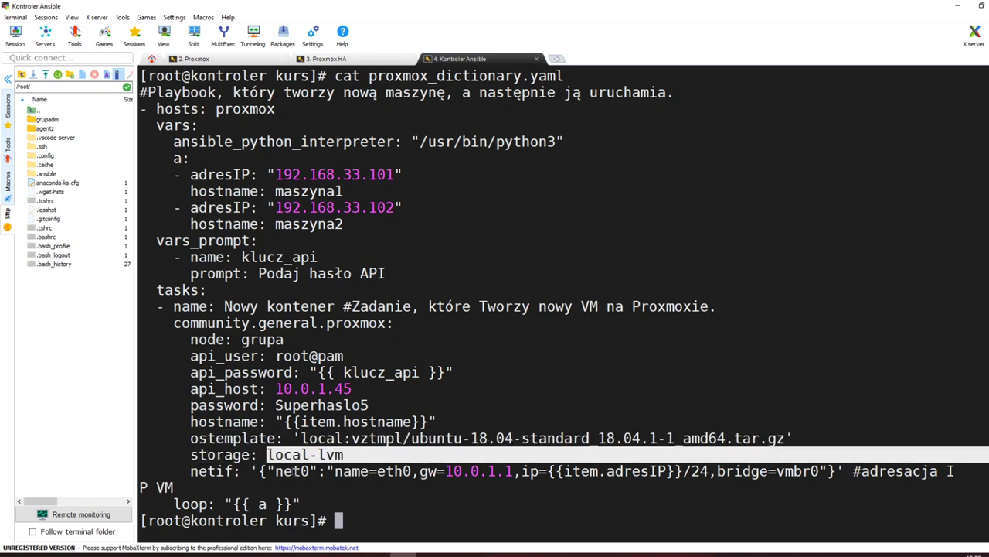
drag(214, 471, 779, 497)
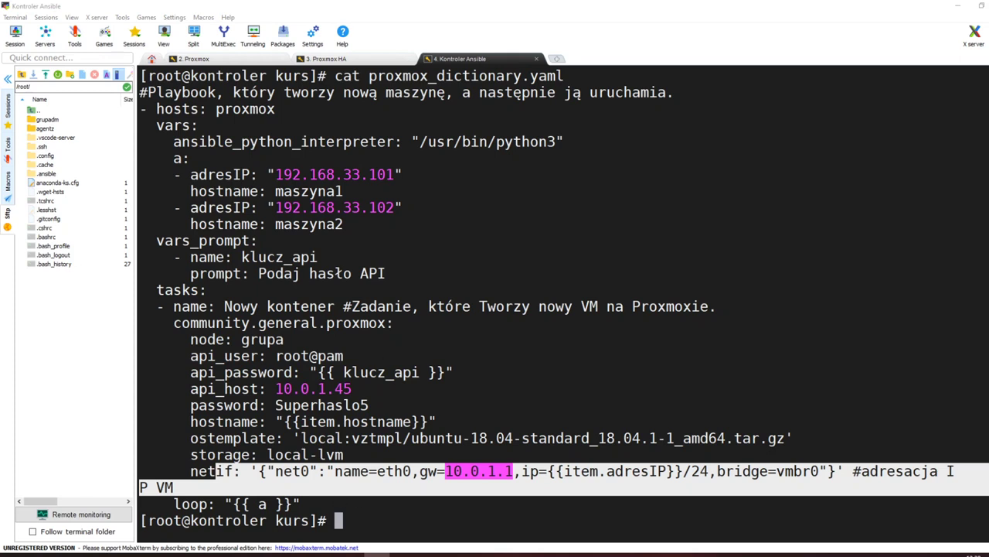
- Clear the terminal and run ansible-playbook -i inventory.yaml proxmox_dictionary.yaml
text(clear\)
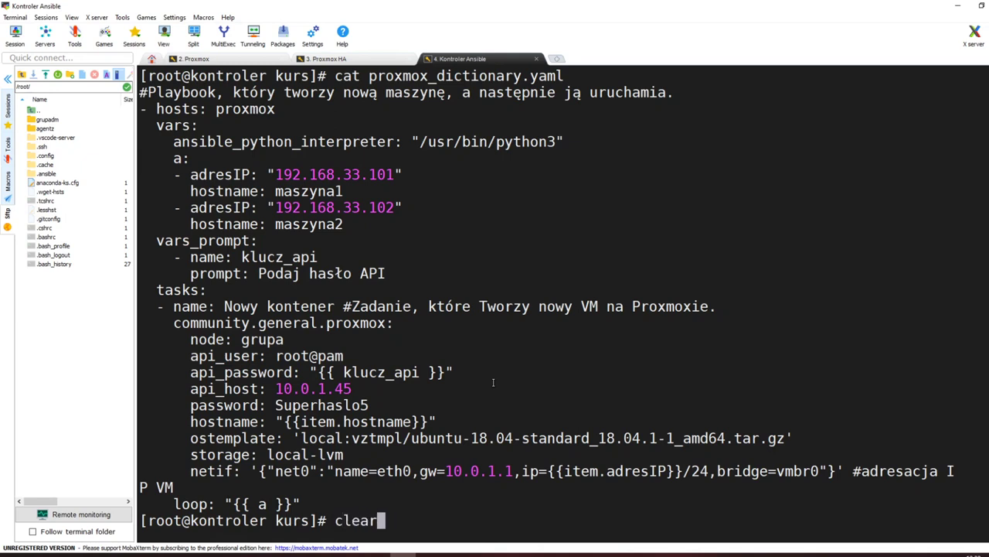
key(Return)
text(ansible)
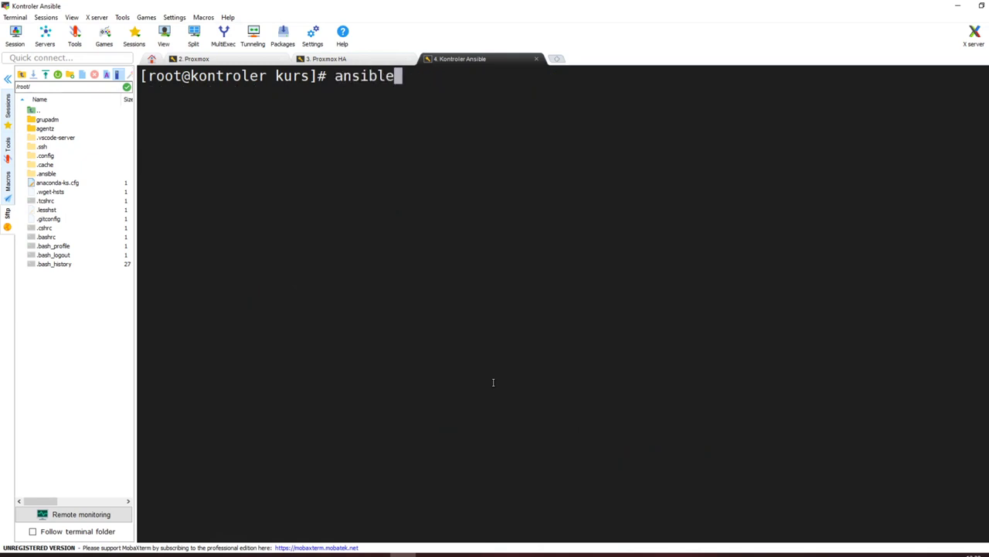
text(-pl)
key(Tab)
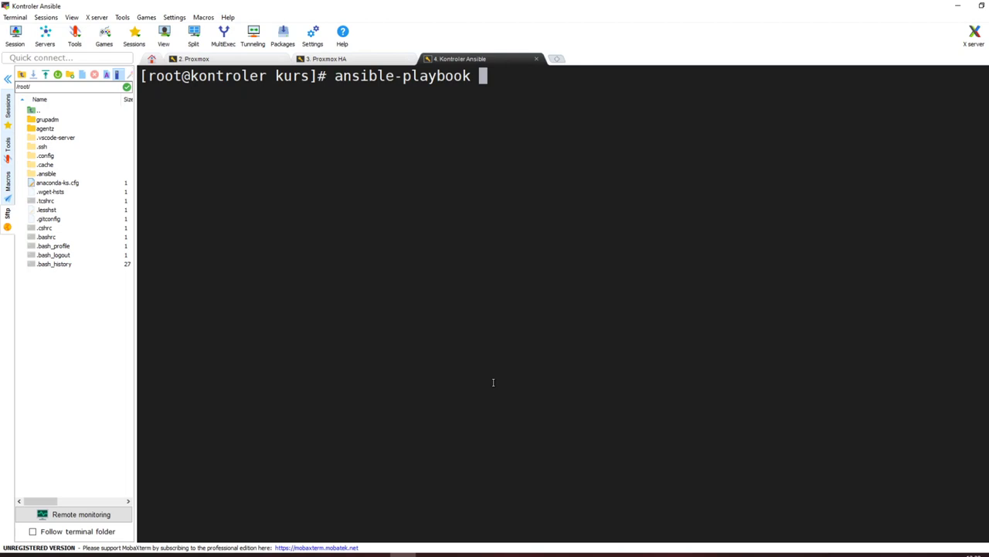
text(-i inv)
key(Tab)
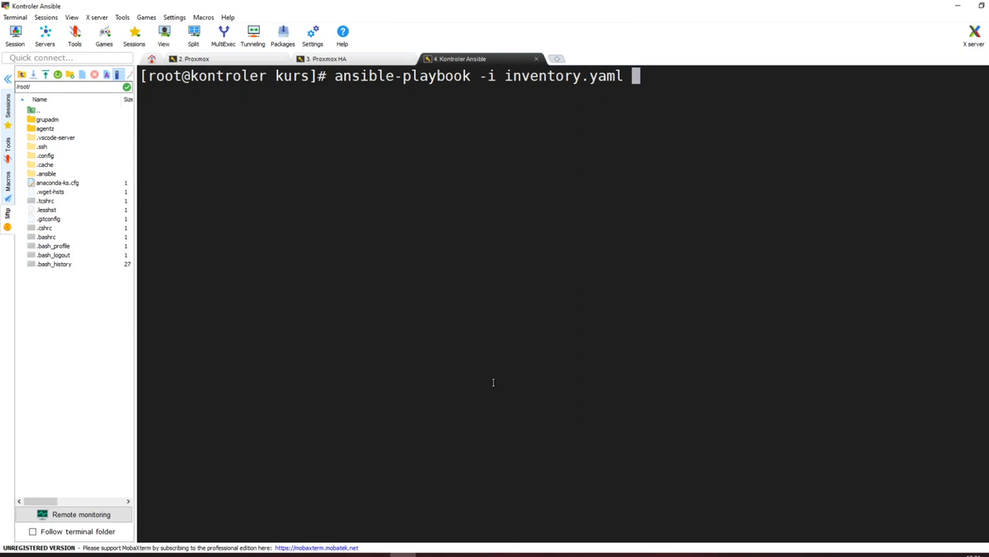
text(proxmox_x)
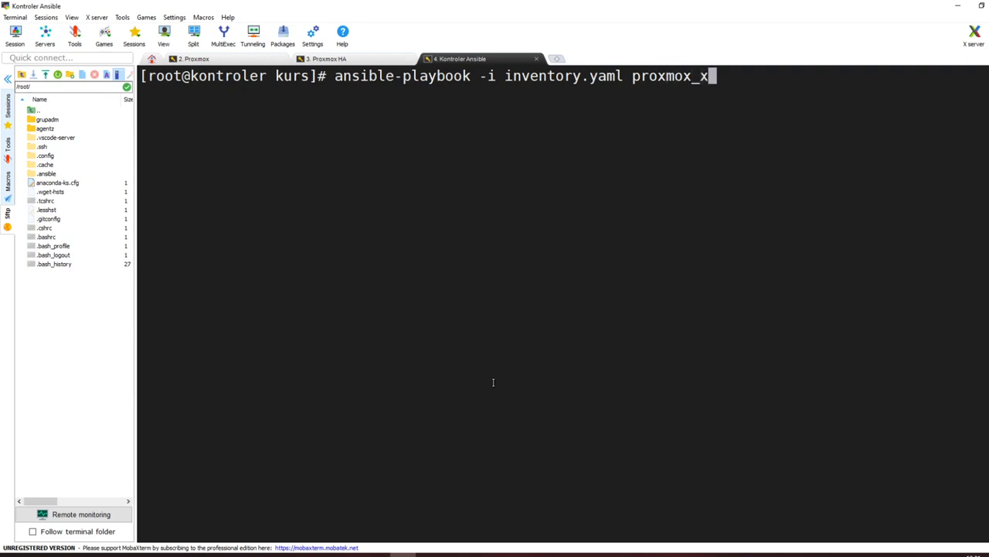
key(BackSpace)
text(d)
key(Tab)
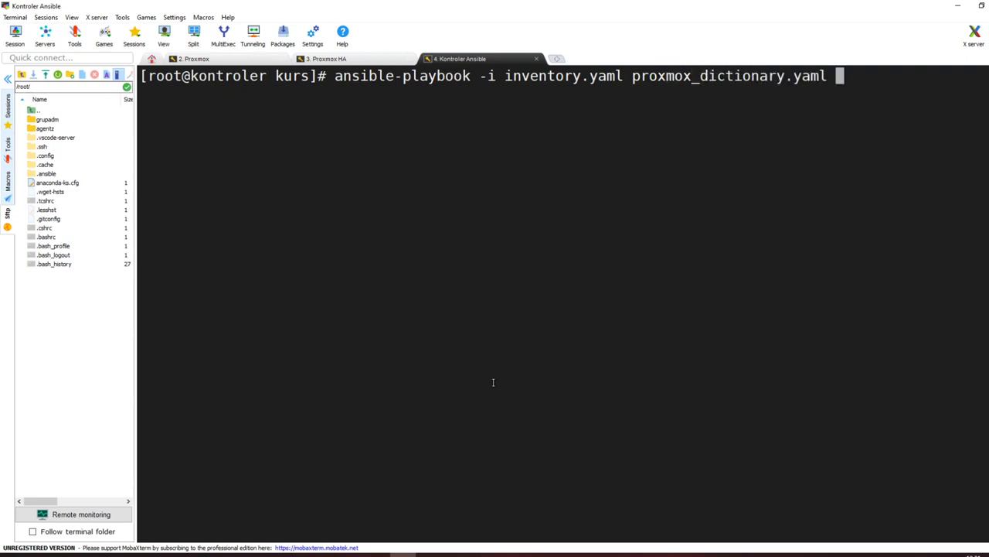
key(Return)
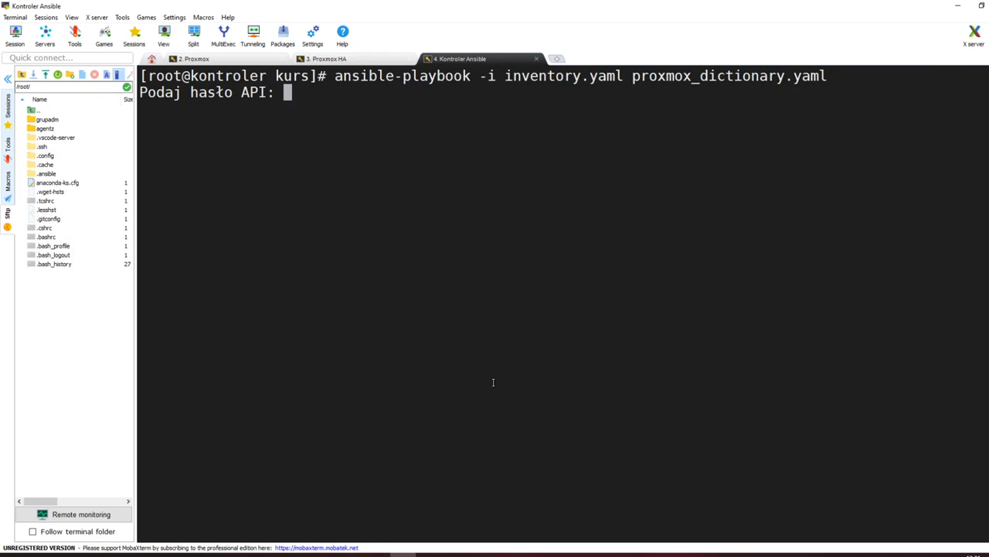
- Submit the API password, then highlight the Gathering Facts, Nowy kontener and PLAY RECAP output
key(Return)
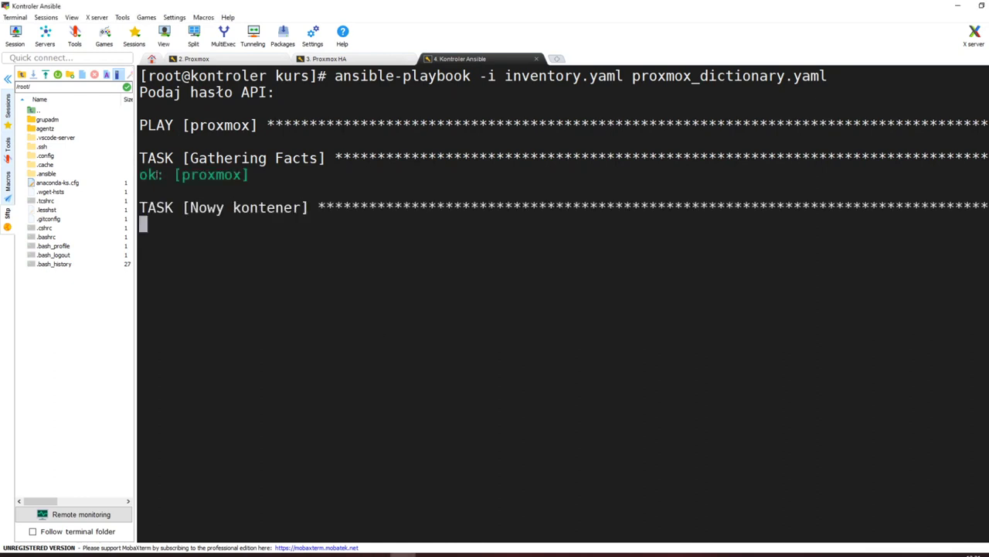
drag(178, 157, 272, 194)
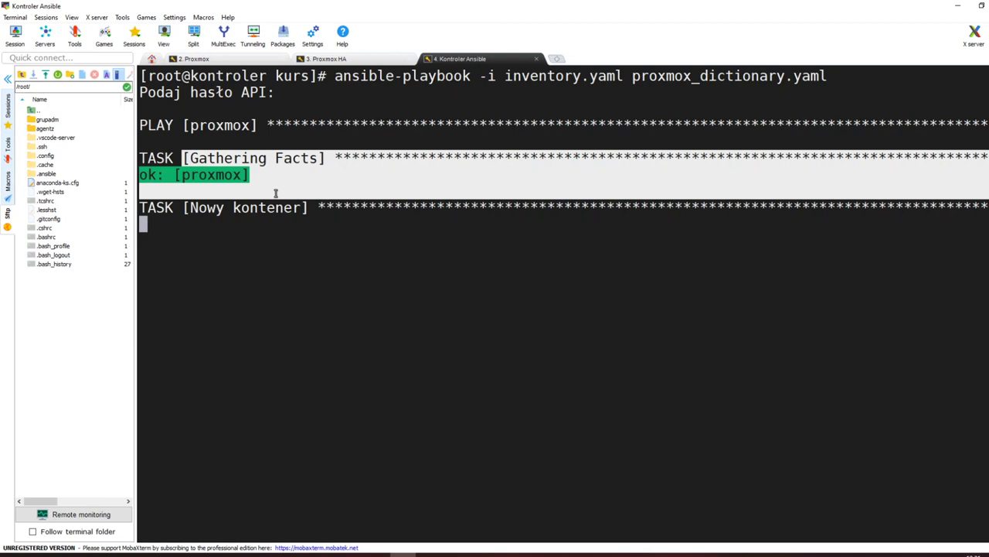
click(264, 179)
double_click(239, 176)
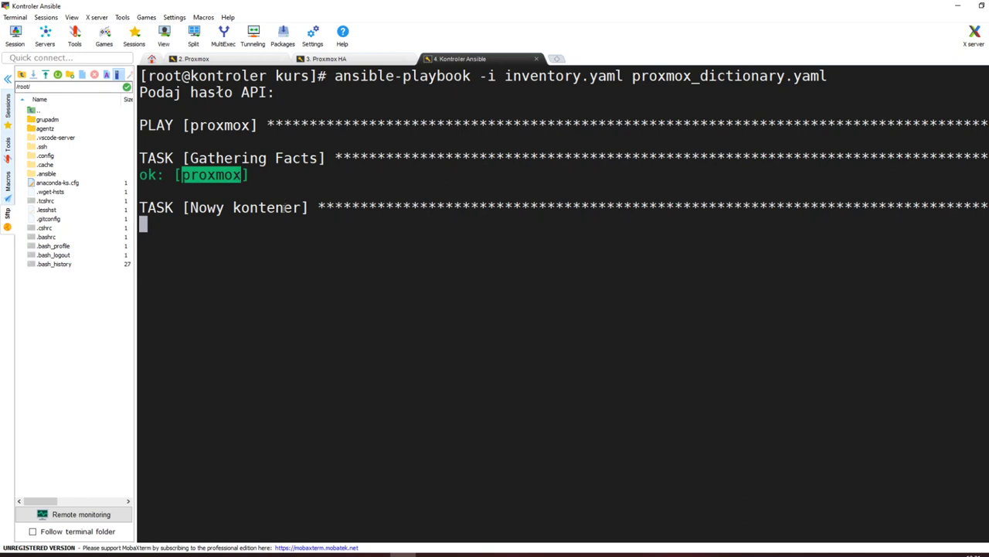
drag(313, 207, 148, 207)
click(235, 207)
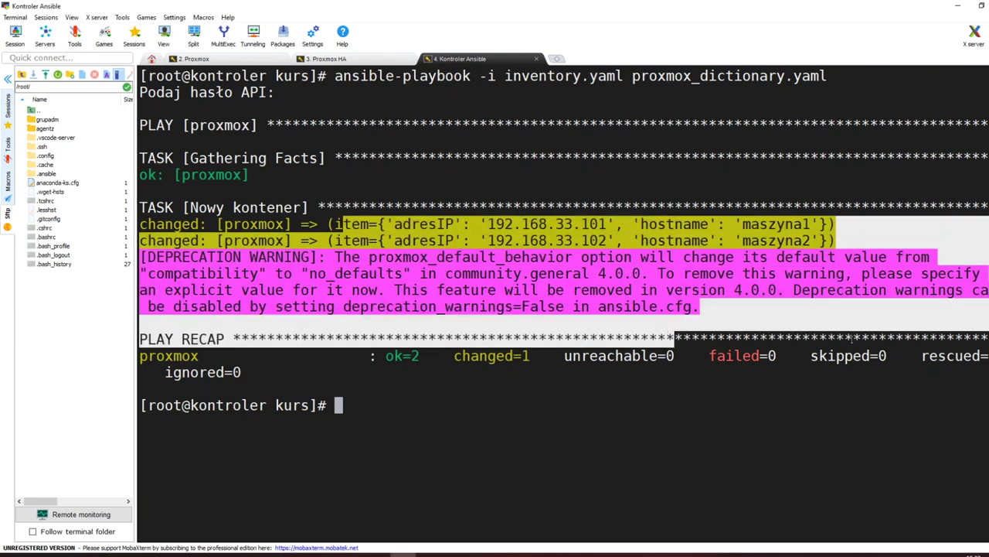
double_click(889, 337)
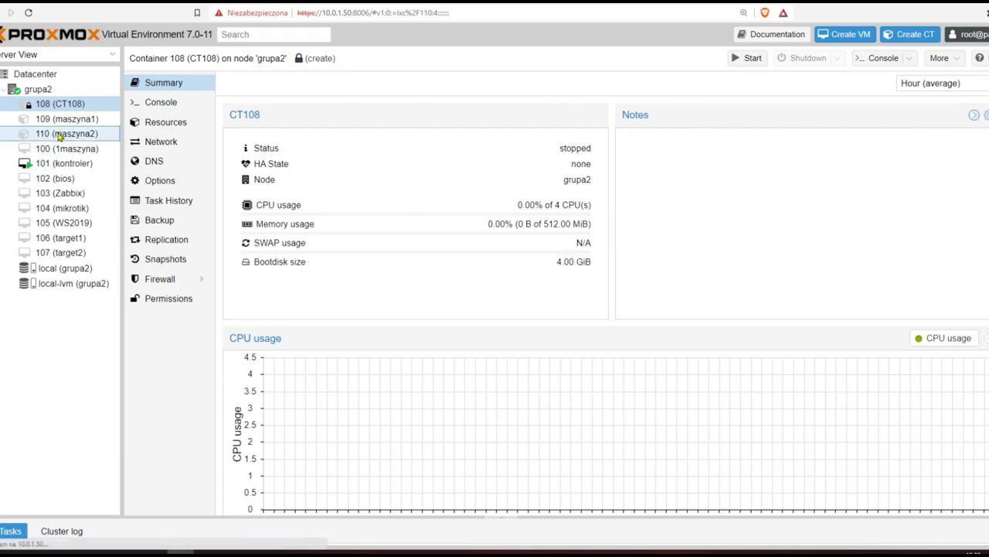
- Select container 110 (maszyna2) under grupa2 to view its stopped Summary
click(72, 134)
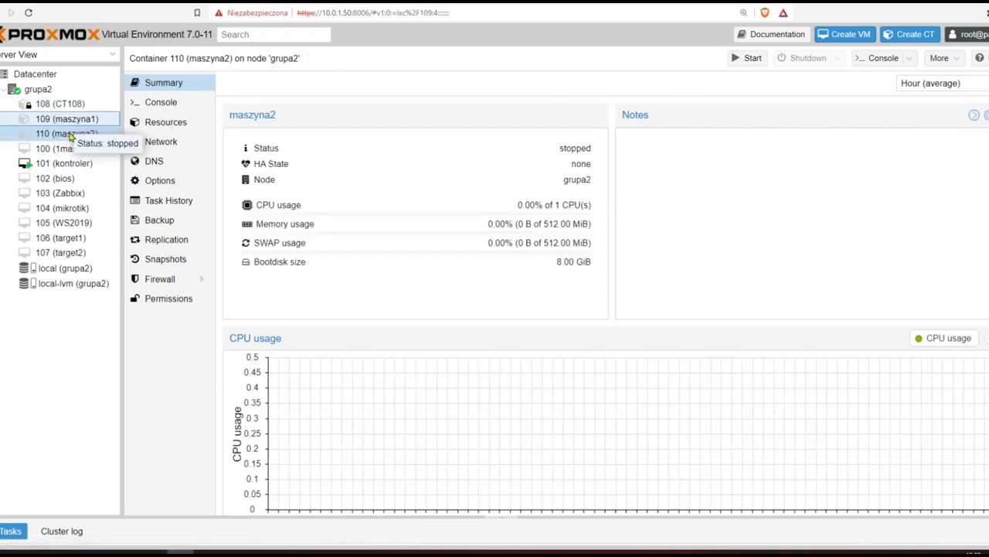
click(76, 136)
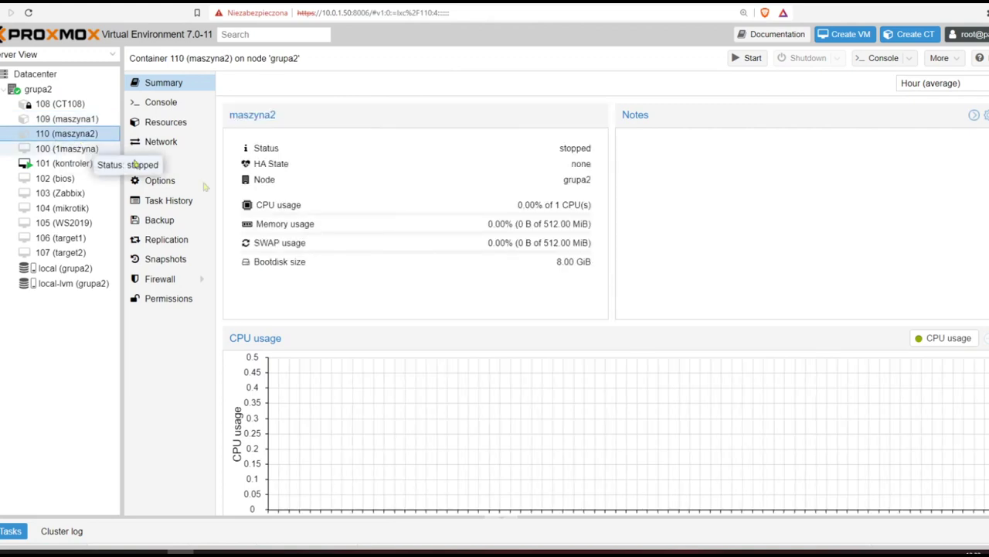
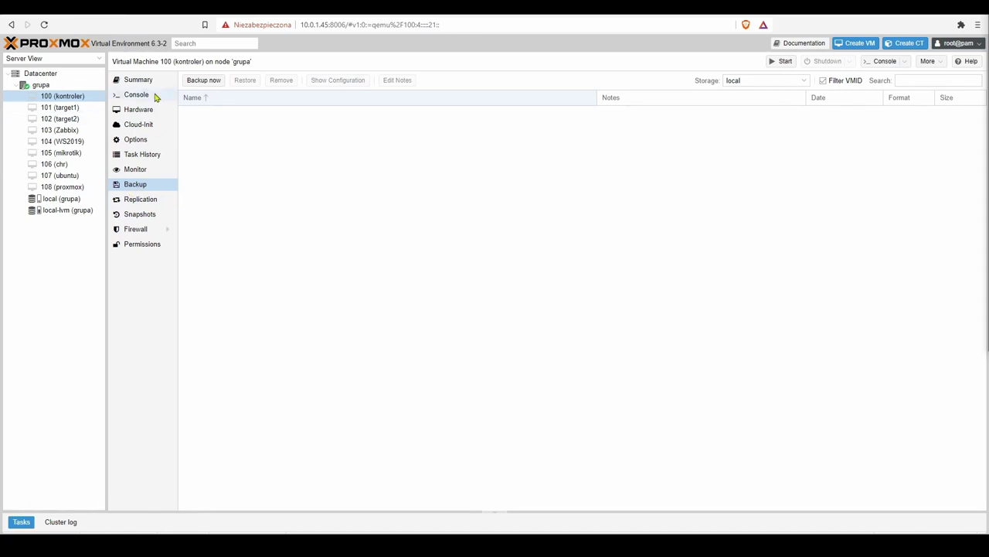
- Open a manual backup for VM 100 (kontroler), keeping local as the storage
click(59, 108)
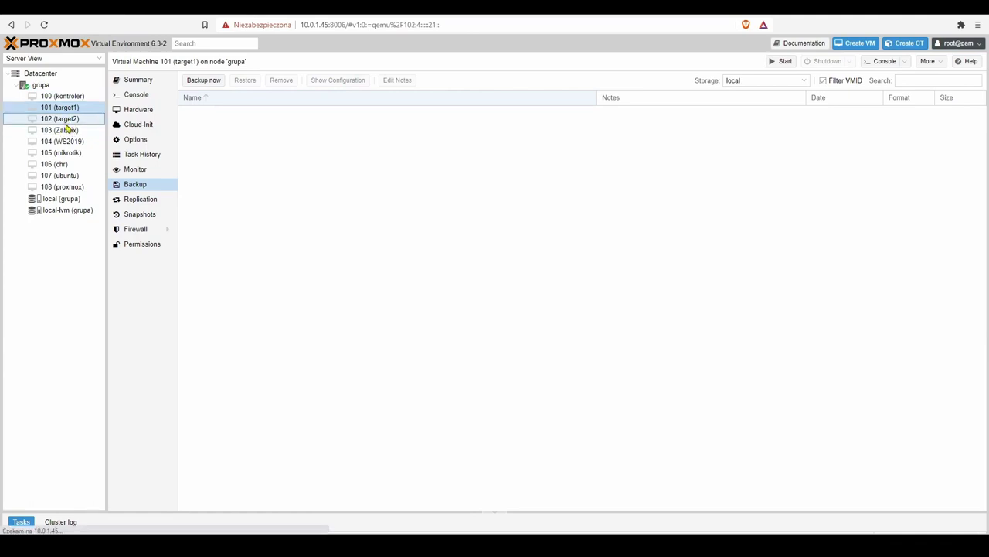
click(65, 120)
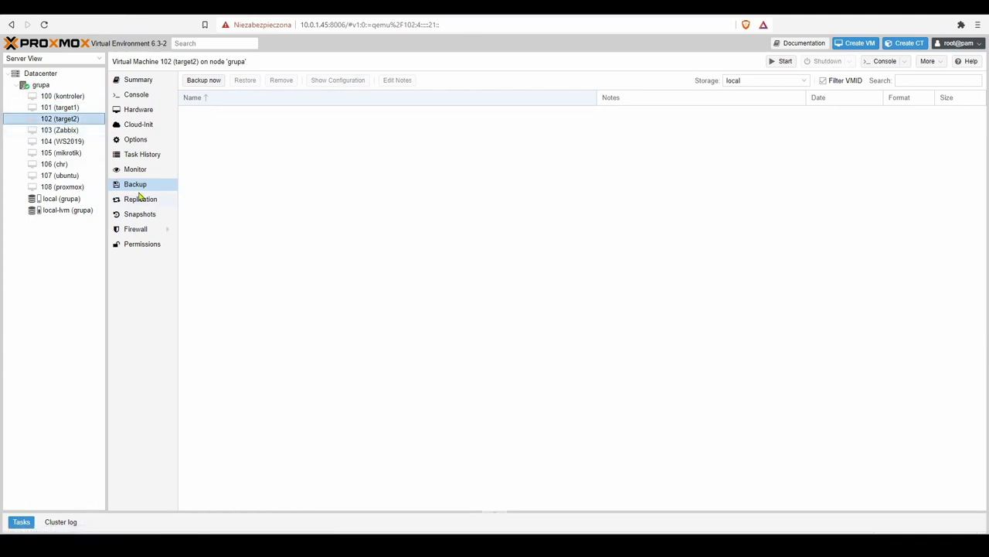
click(51, 96)
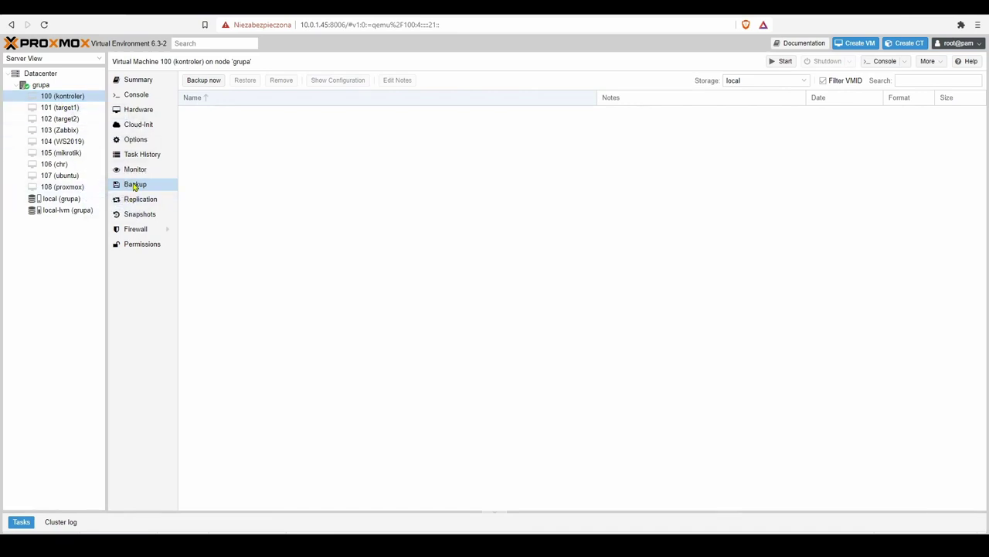
click(203, 80)
click(576, 263)
click(489, 263)
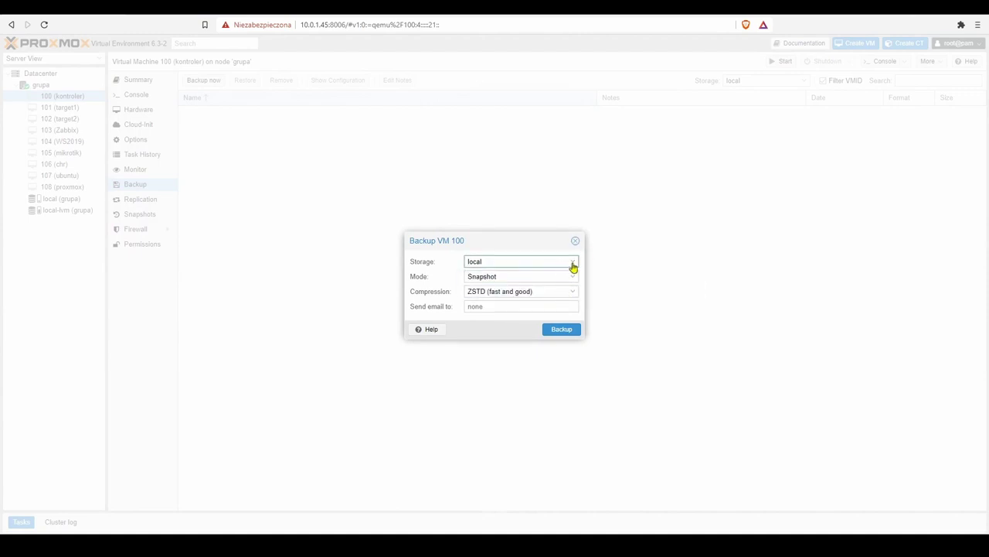
click(573, 263)
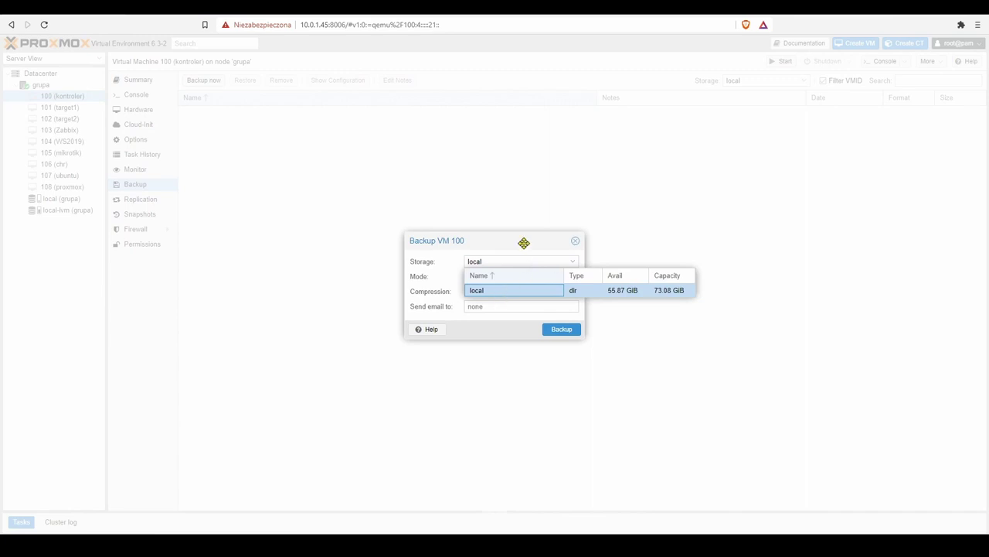
click(504, 259)
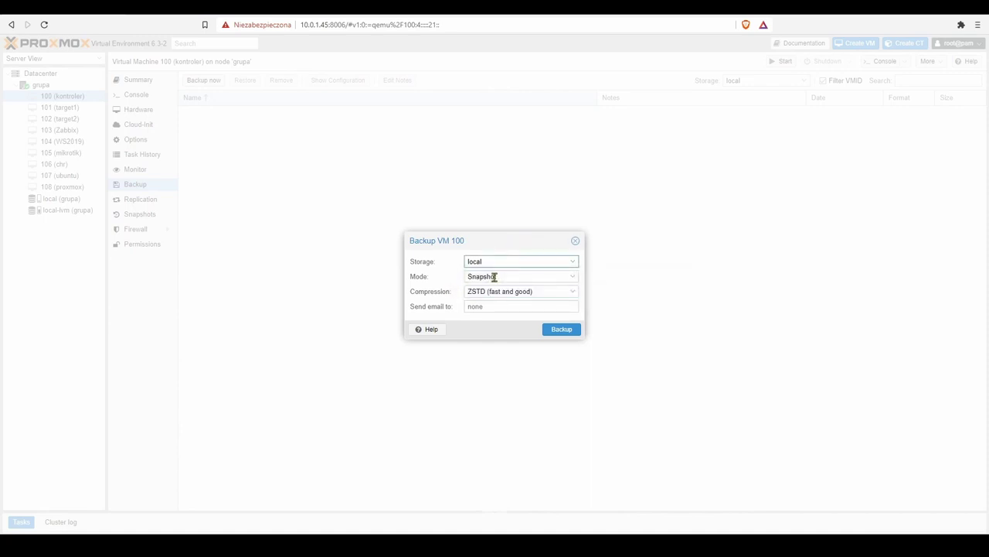
- Keep Snapshot mode and ZSTD compression, then start the VM 100 backup
click(495, 277)
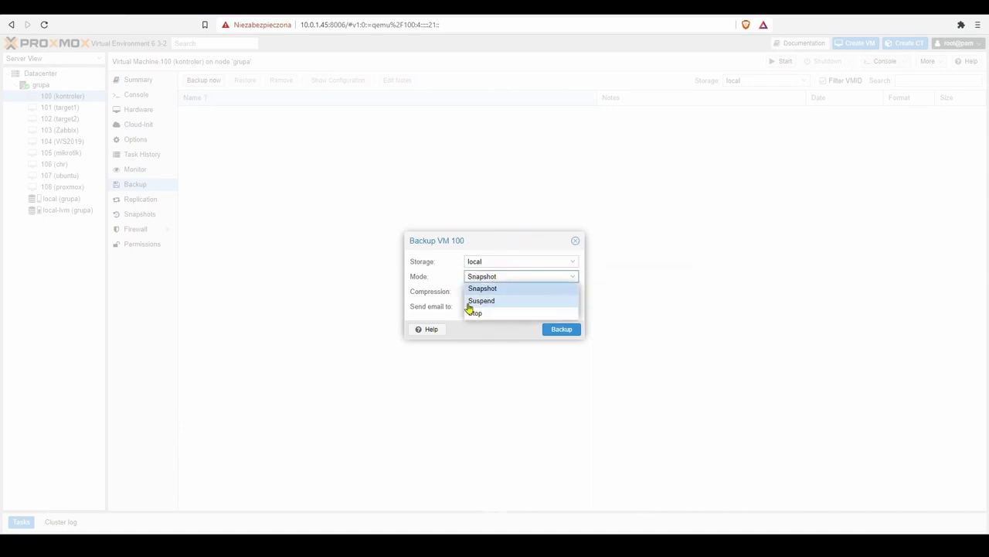
click(446, 285)
click(487, 277)
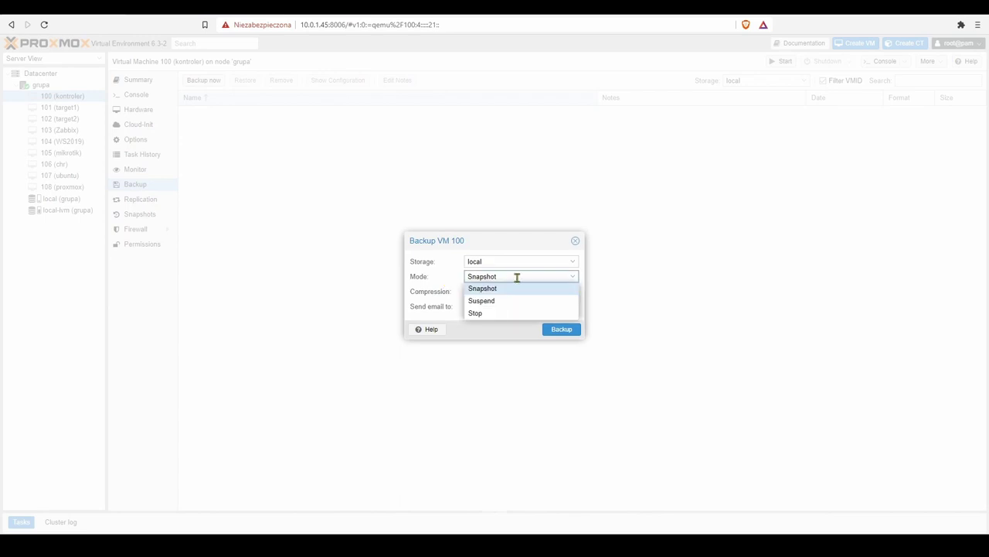
click(517, 277)
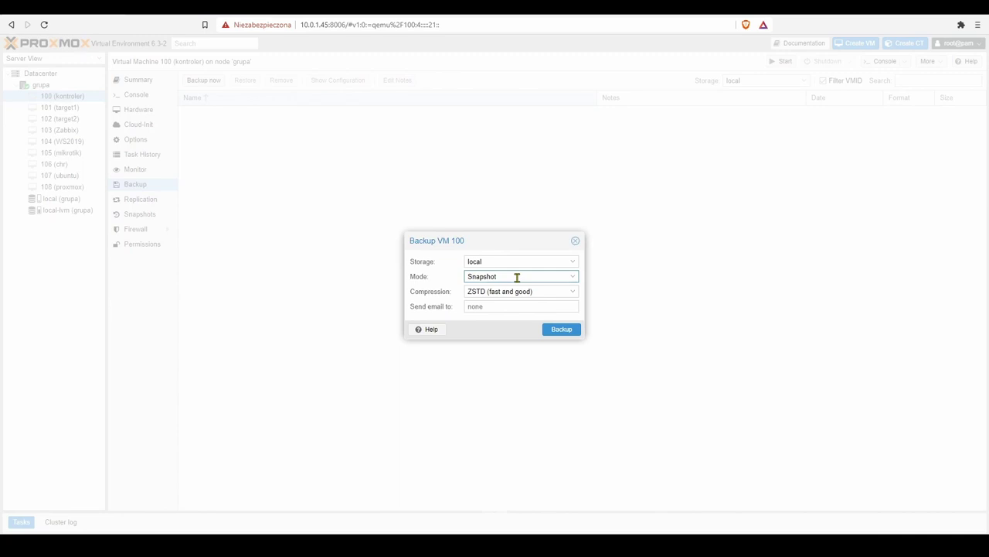
click(518, 277)
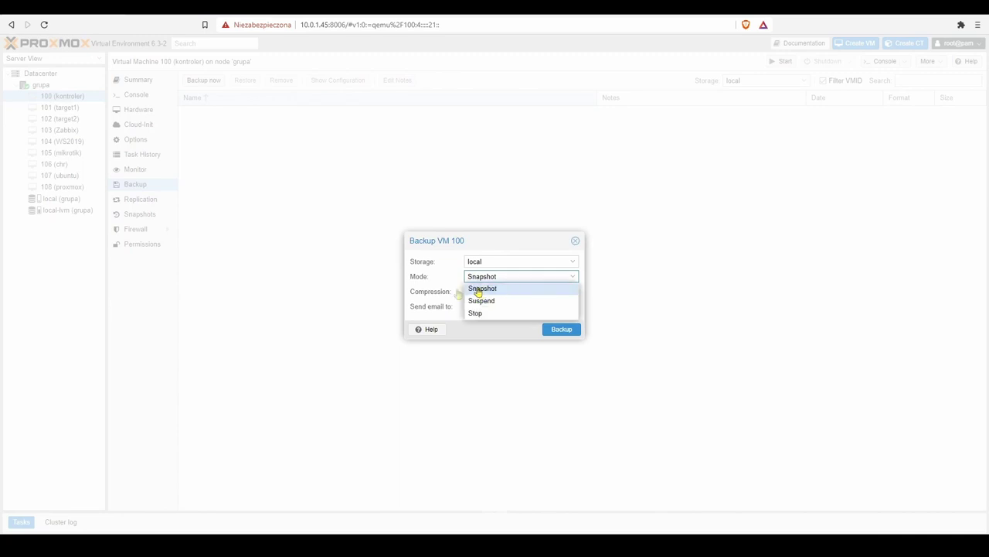
click(435, 315)
click(510, 290)
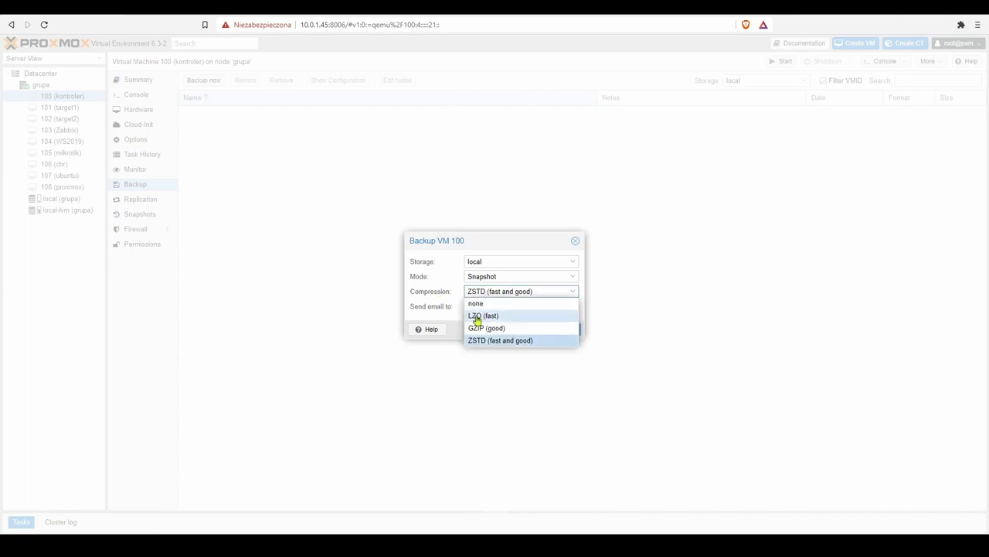
click(571, 276)
click(568, 333)
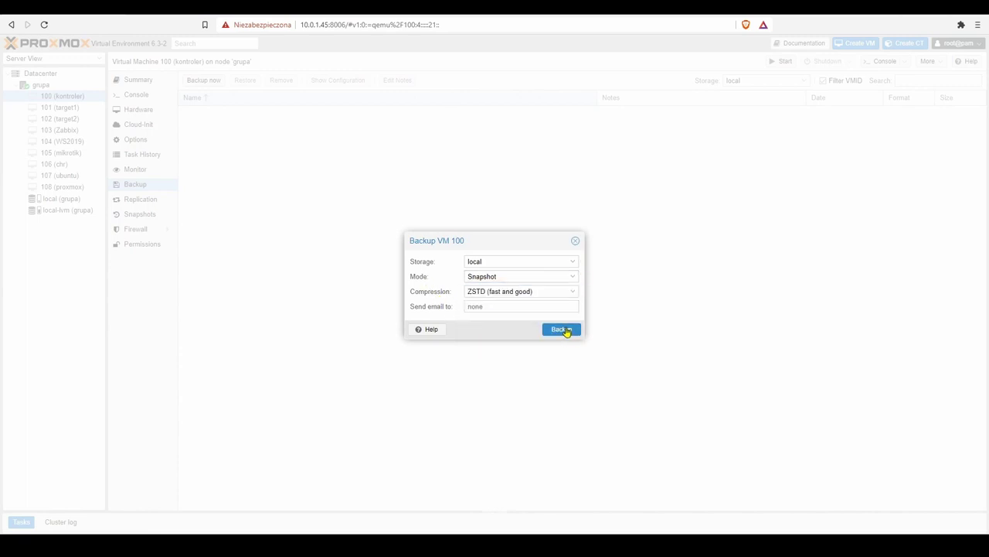
click(566, 330)
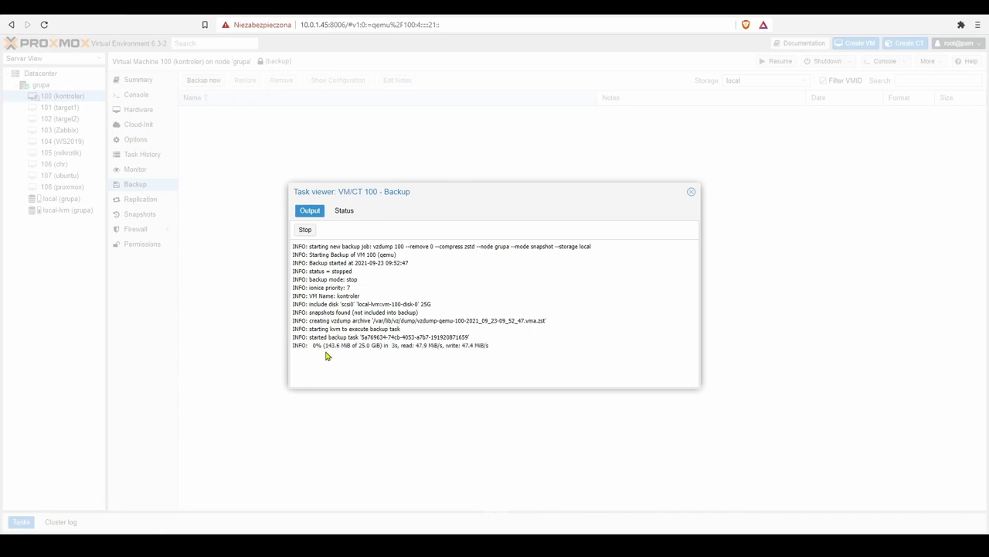
- Stop the running VM 100 backup task and close its task log
drag(309, 345, 350, 369)
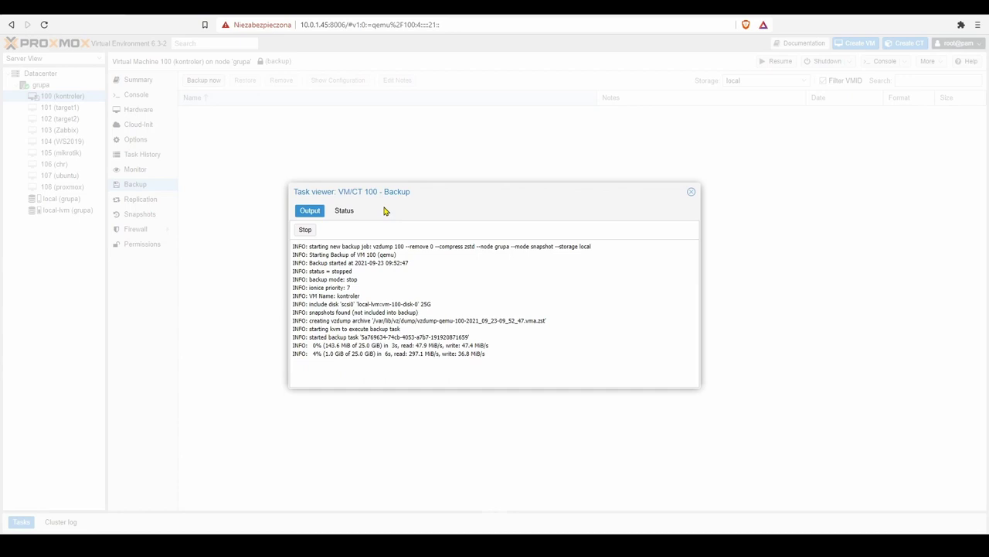
click(304, 231)
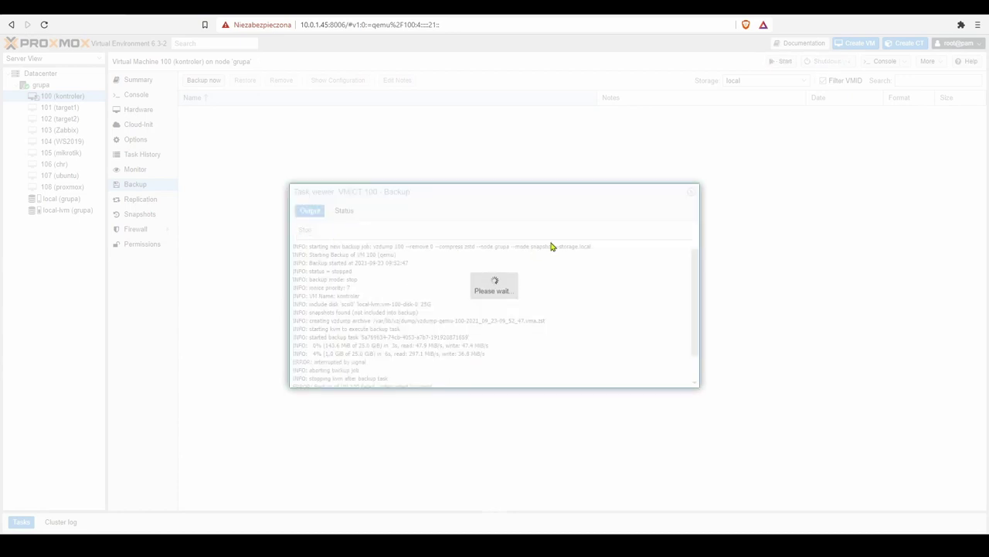
click(690, 192)
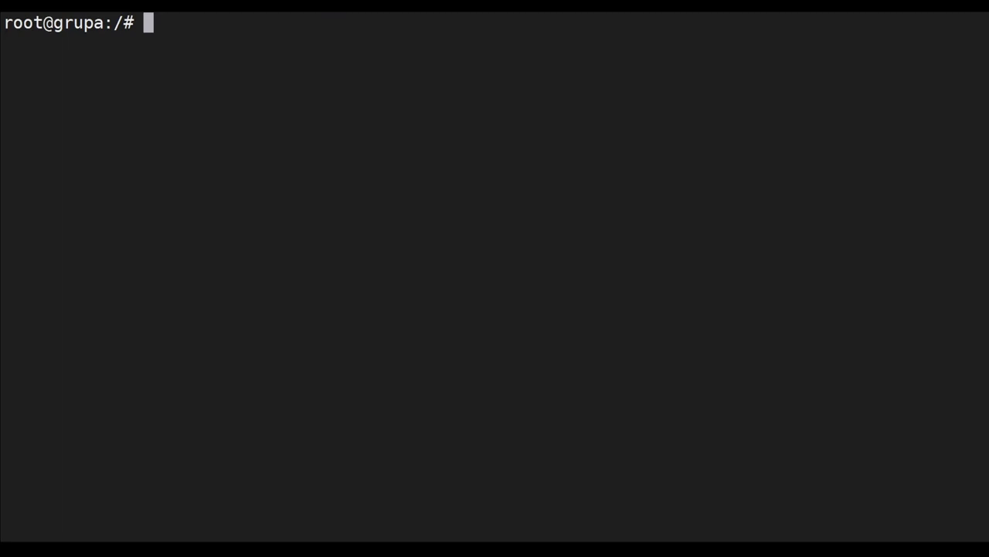
- Change into /var/lib/vz/dump and list it, showing only a backup log
text(cd /var/lib/vz/dump)
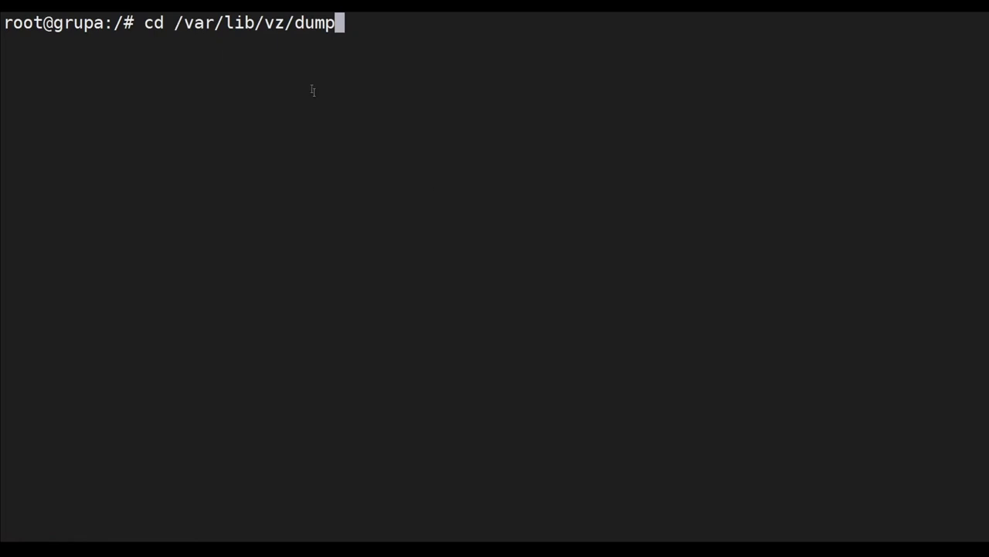
drag(175, 24, 223, 29)
triple_click(224, 28)
click(380, 38)
key(Return)
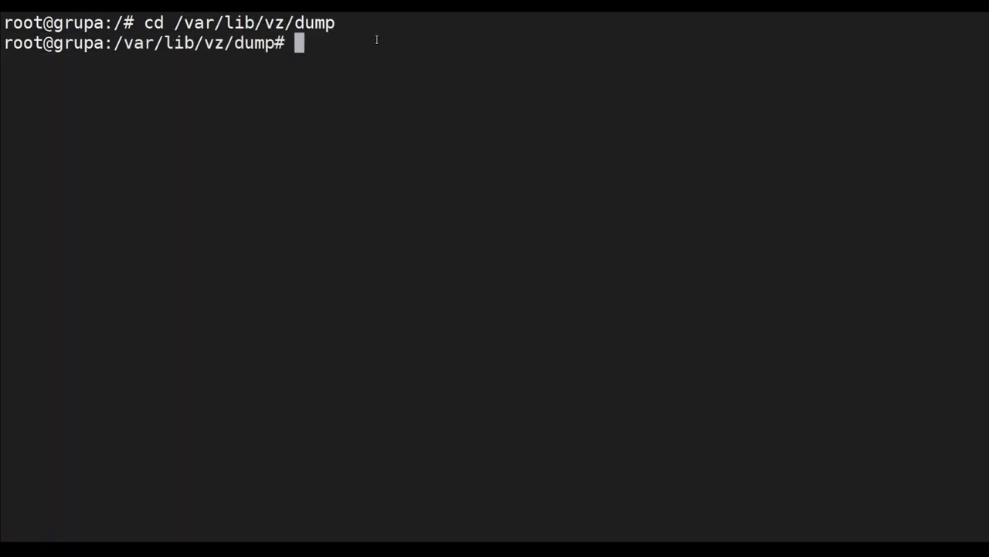
text(ls)
key(Return)
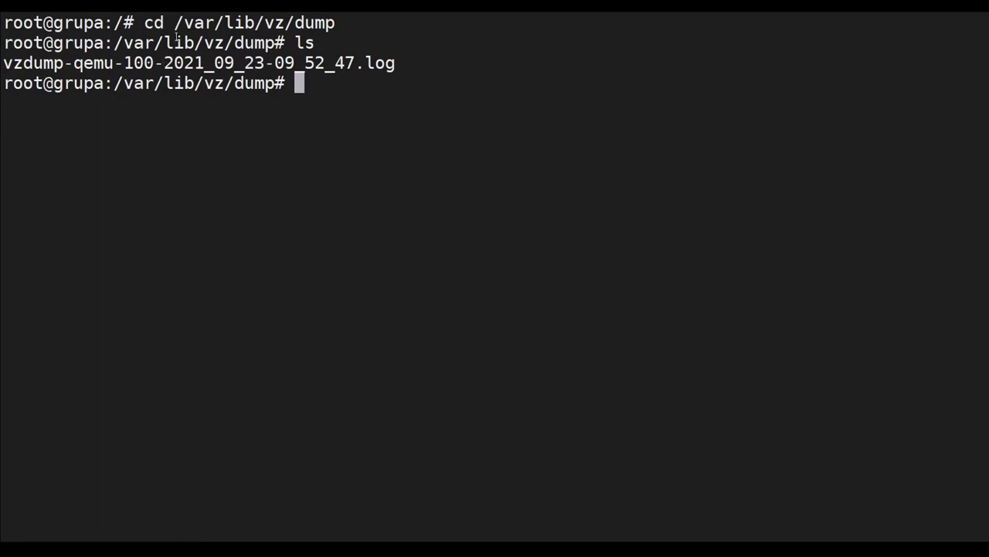
- Run a bare vzdump, which fails for lack of a VM id
drag(113, 43, 224, 43)
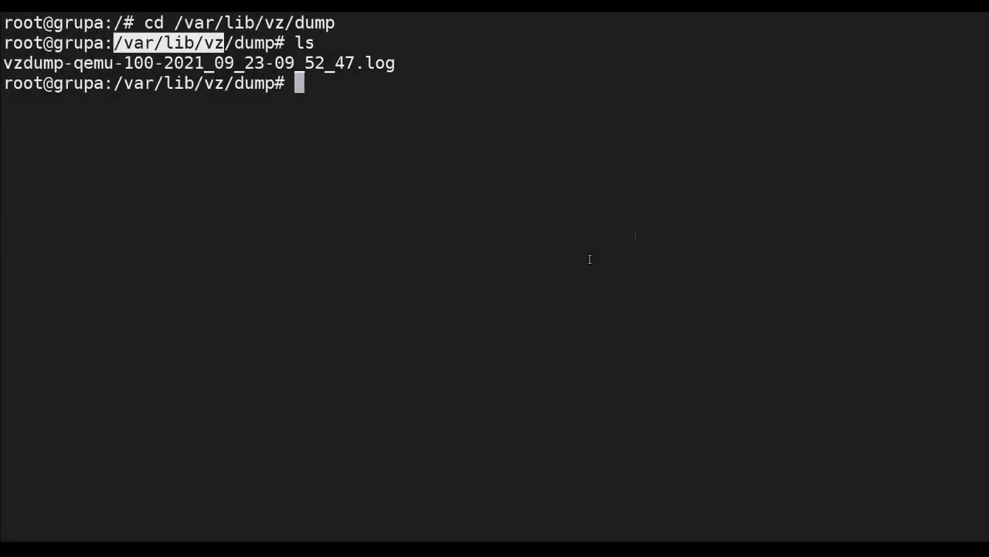
click(537, 297)
text(vzdump)
key(Return)
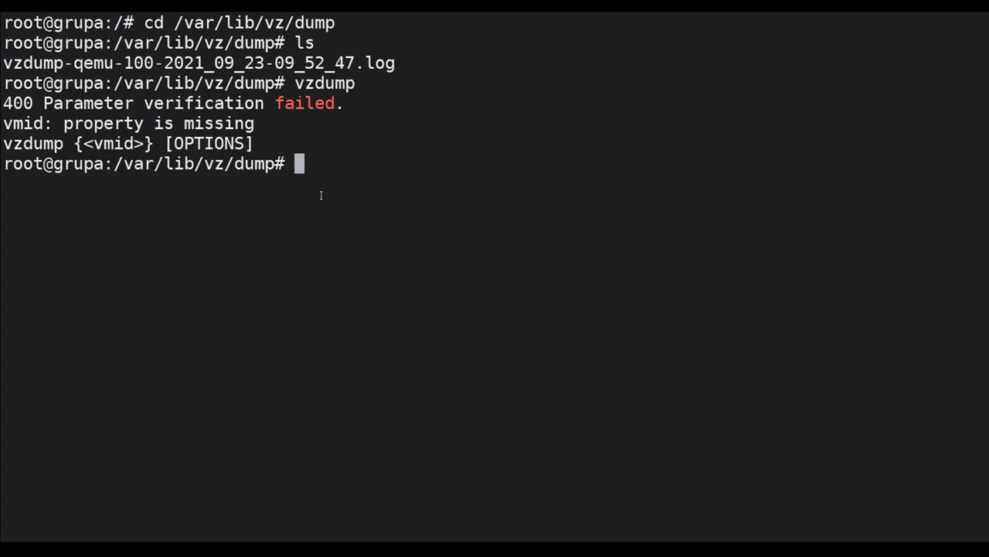
- List the node's VMs with qm list (100–108 all stopped) and type vzdump 100
text(qm list\)
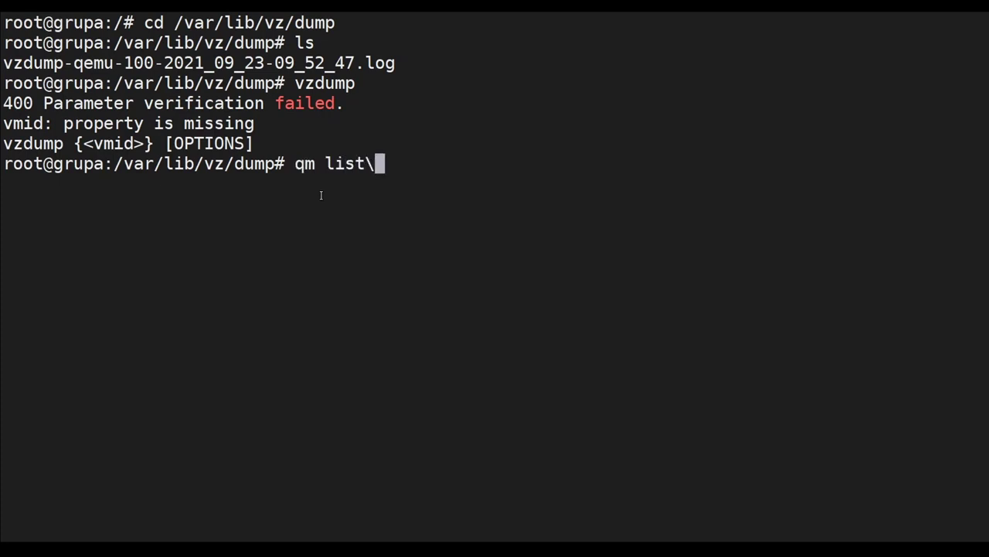
key(BackSpace)
key(Return)
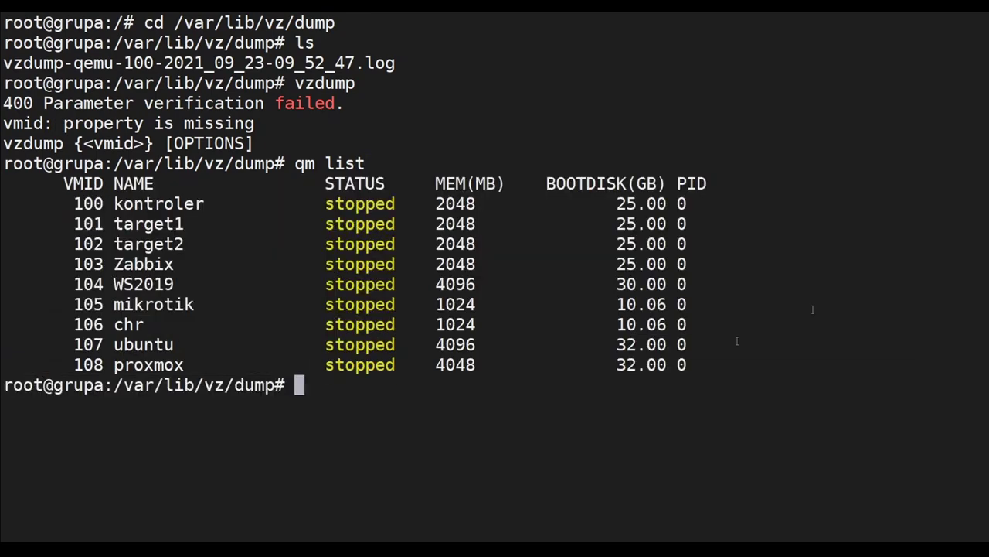
drag(53, 203, 175, 204)
double_click(177, 224)
click(79, 207)
text(vzdump 100)
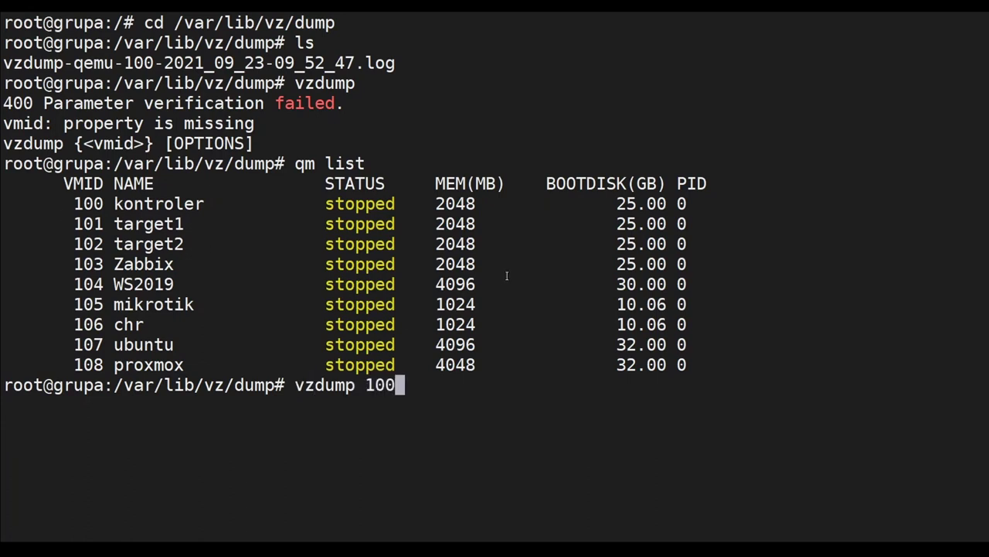
- Run vzdump 100 and follow it until it completes with a 5.74GB archive
key(Return)
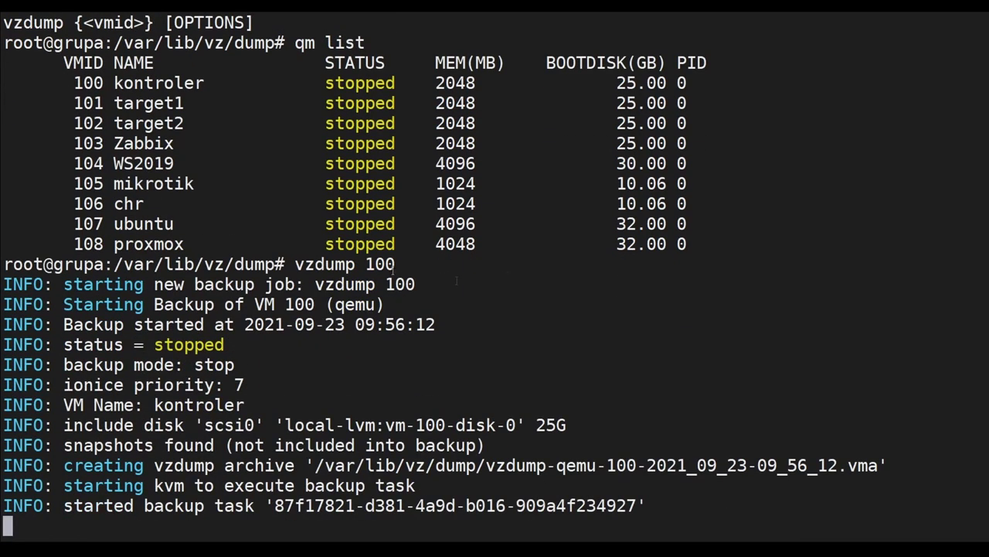
drag(164, 245, 276, 244)
click(331, 285)
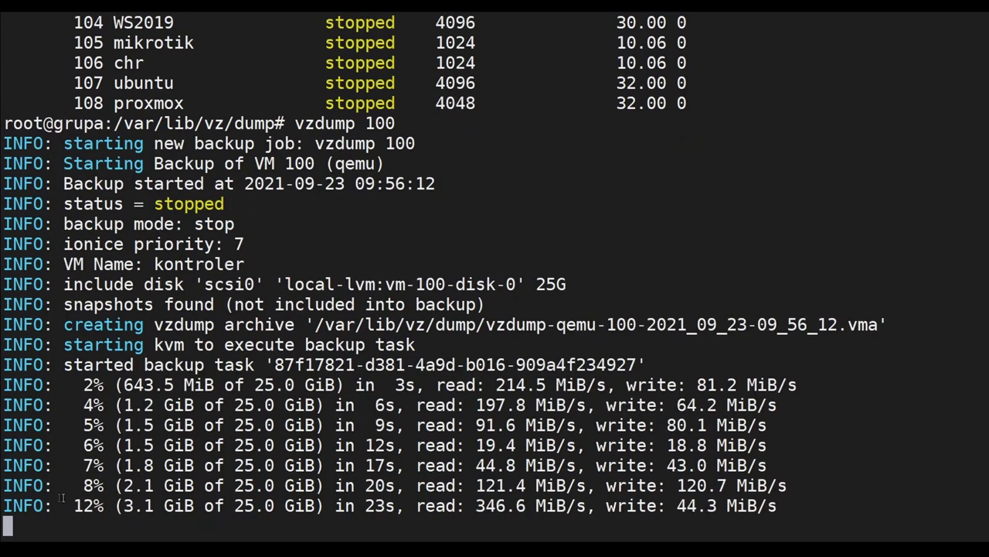
double_click(405, 384)
drag(402, 394, 708, 446)
click(754, 456)
scroll(428, 330, up, 2)
drag(395, 244, 287, 245)
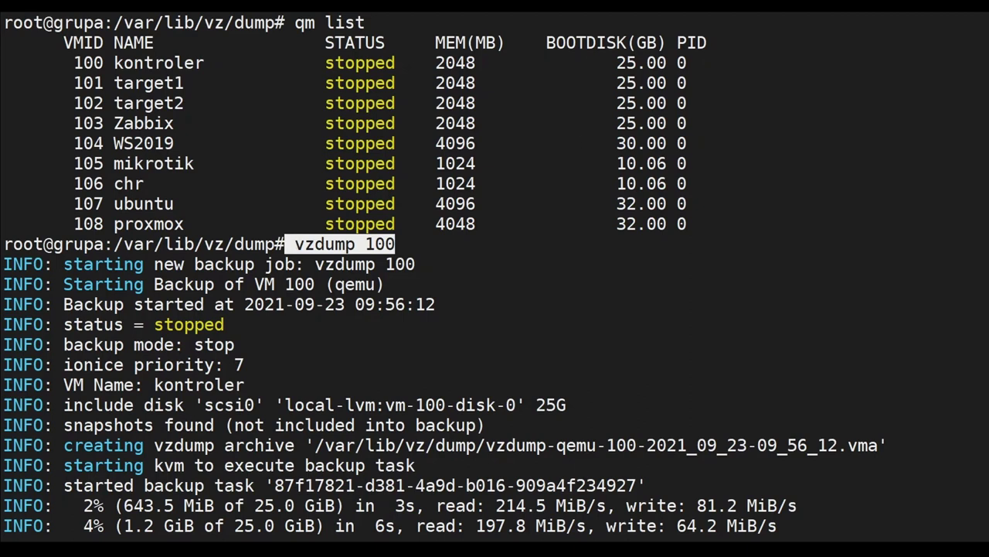
click(323, 239)
drag(295, 244, 398, 244)
click(398, 244)
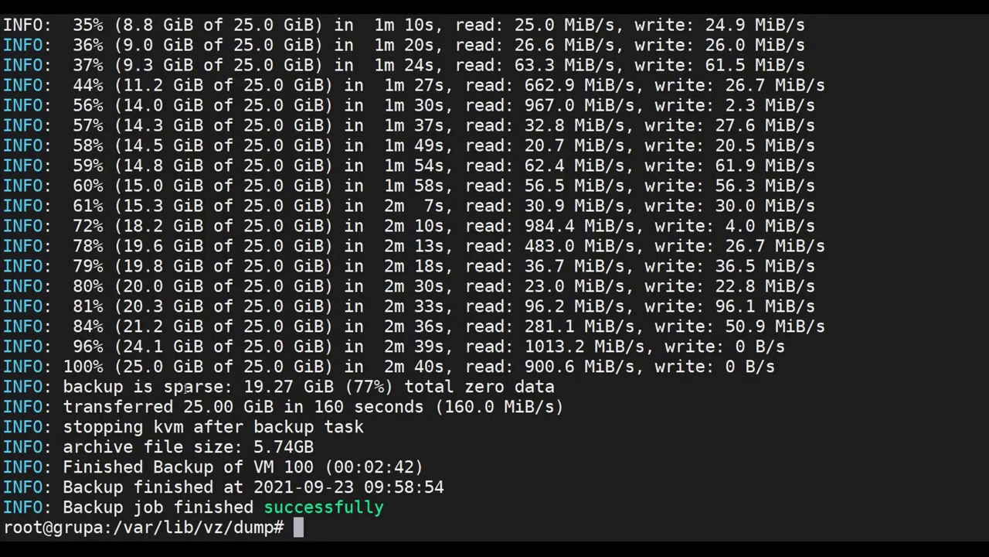
drag(193, 507, 344, 487)
click(368, 501)
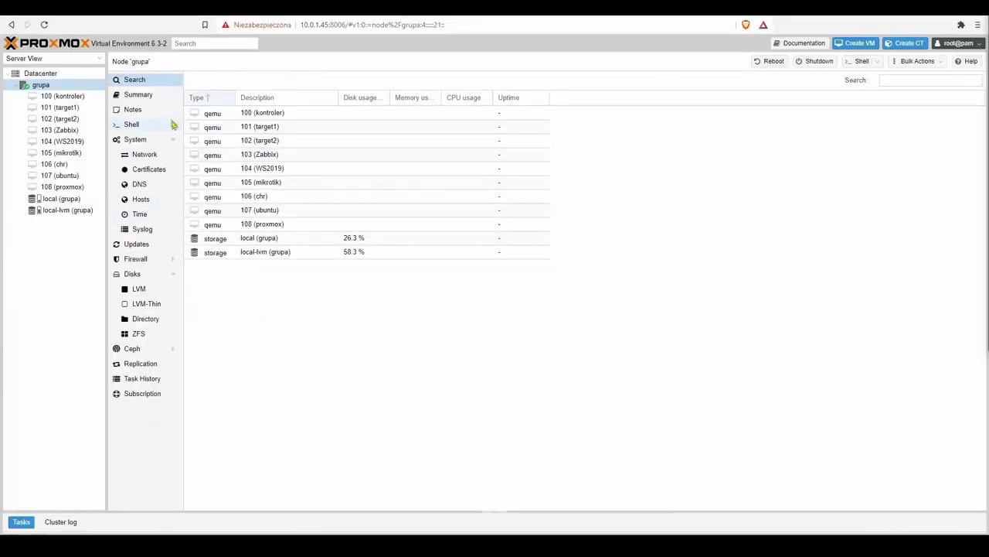
- Show VM 100 (kontroler)'s backups and select the new 5.74 GiB vzdump .vma archive
click(64, 96)
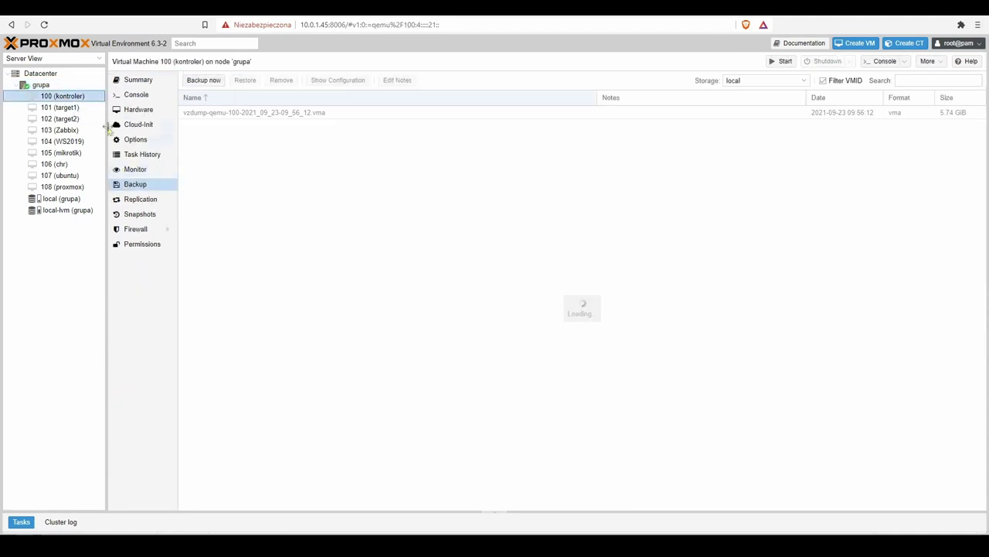
click(206, 114)
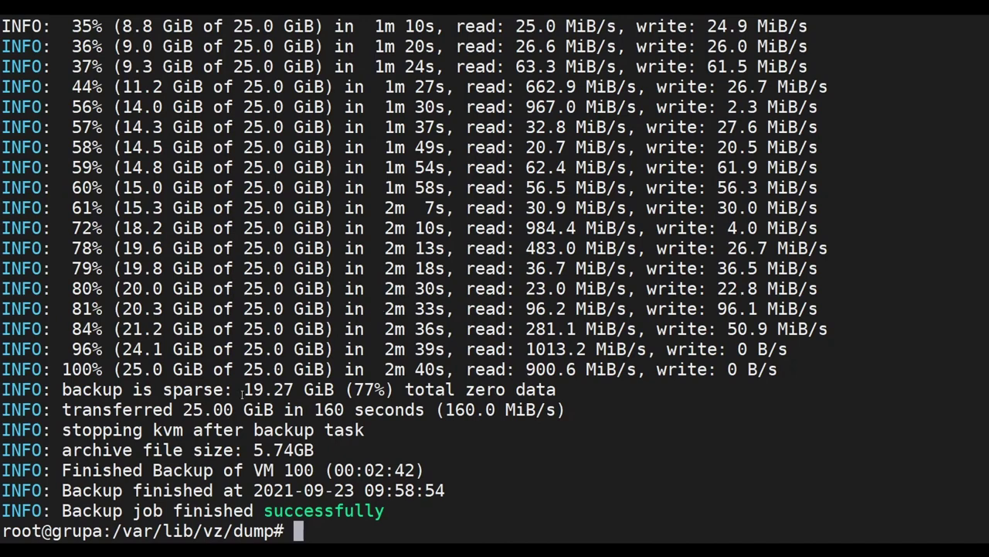
- Copy the /var/lib/vz/dump path and pick out the backup file name in the grupa listing
drag(113, 530, 272, 531)
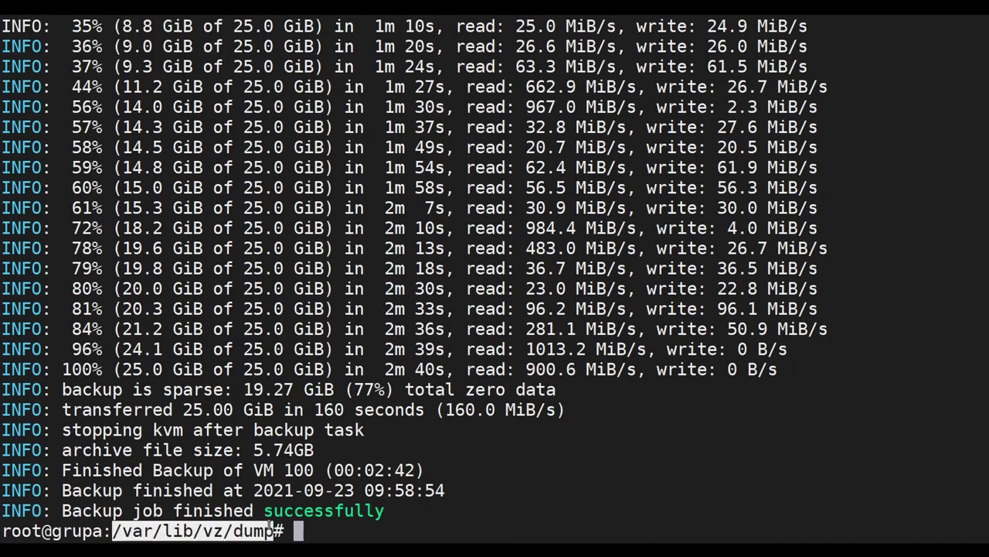
click(558, 471)
text(ls)
key(Return)
double_click(510, 490)
drag(510, 490, 804, 495)
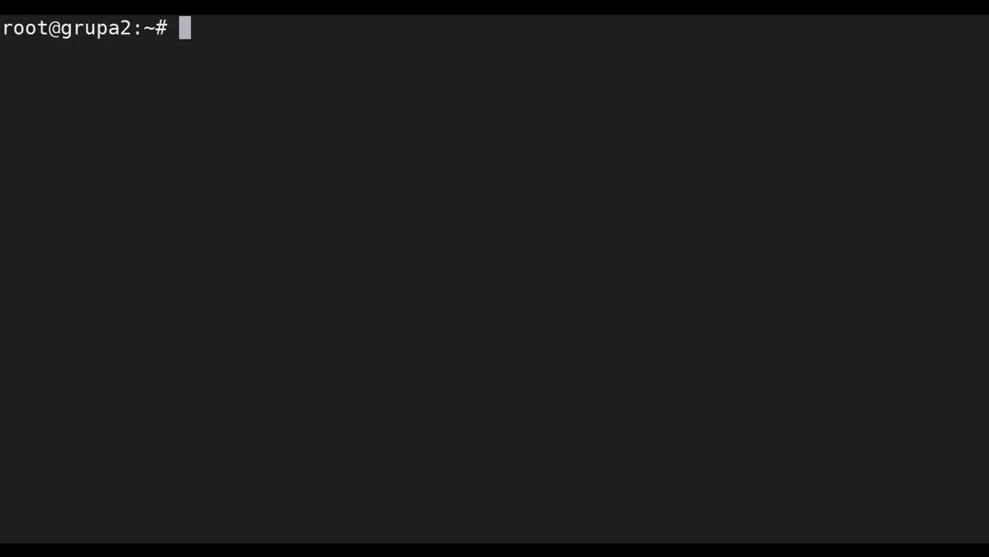
- On grupa2, change into /var/lib/vz/dump and list its contents
right_click(345, 219)
key(Return)
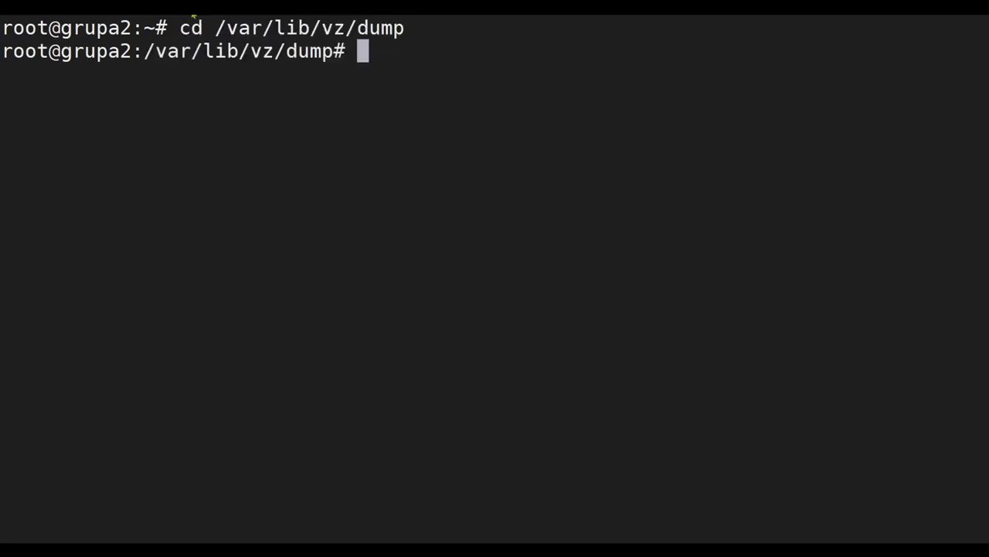
drag(213, 27, 981, 27)
click(590, 121)
text(k)
key(BackSpace)
text(ls)
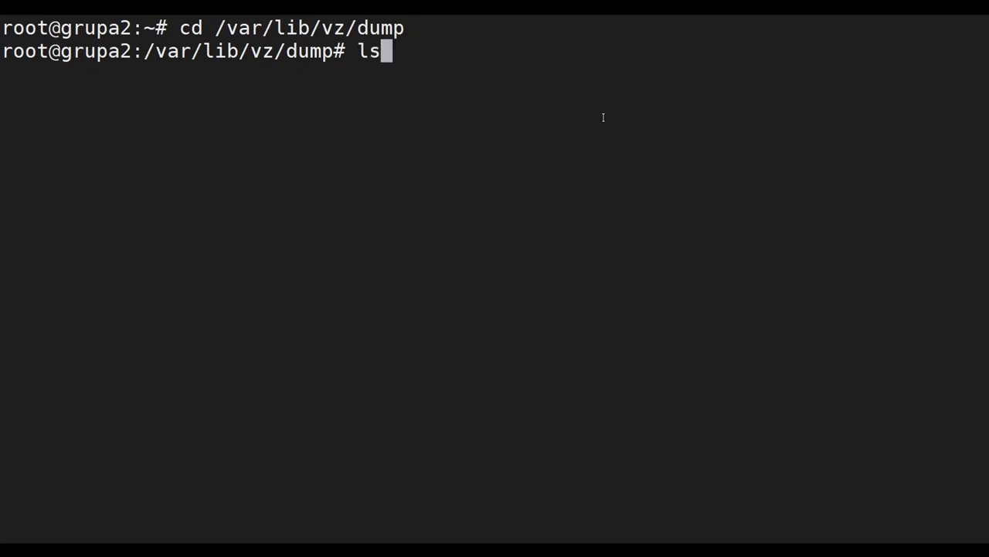
key(Return)
- Select the vzdump-qemu-100-2021_09_23-08_50_18 file name and show grupa2's local storage backups
drag(510, 78, 5, 81)
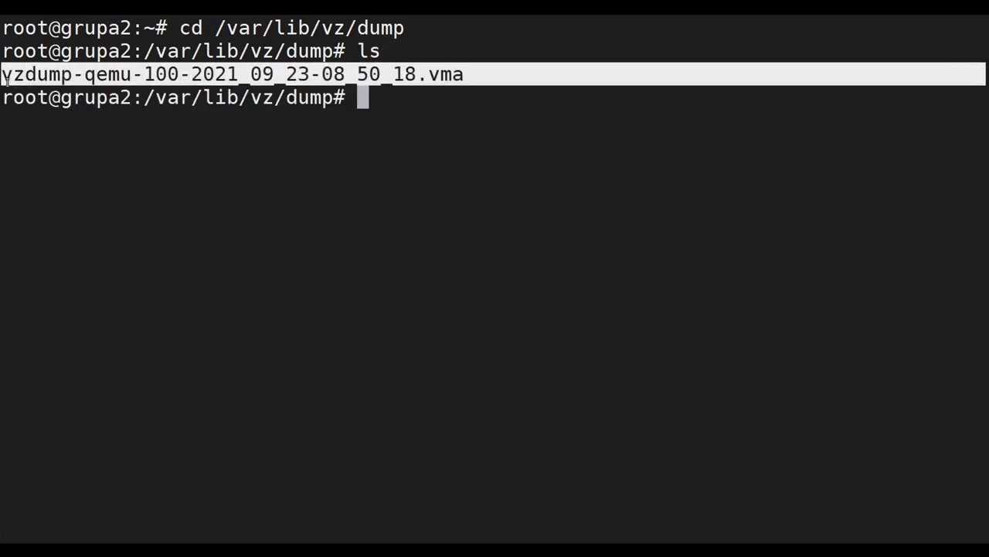
click(425, 69)
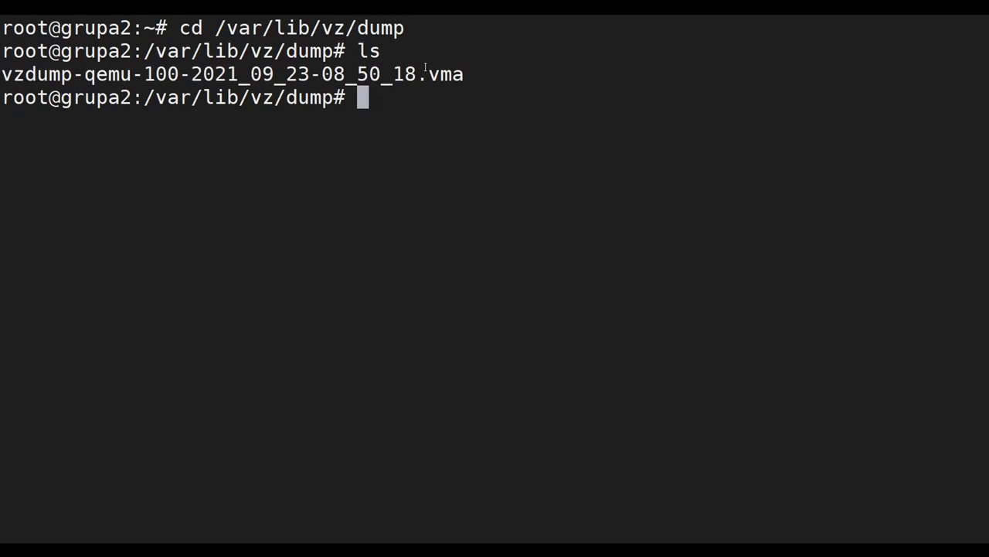
drag(417, 71, 3, 75)
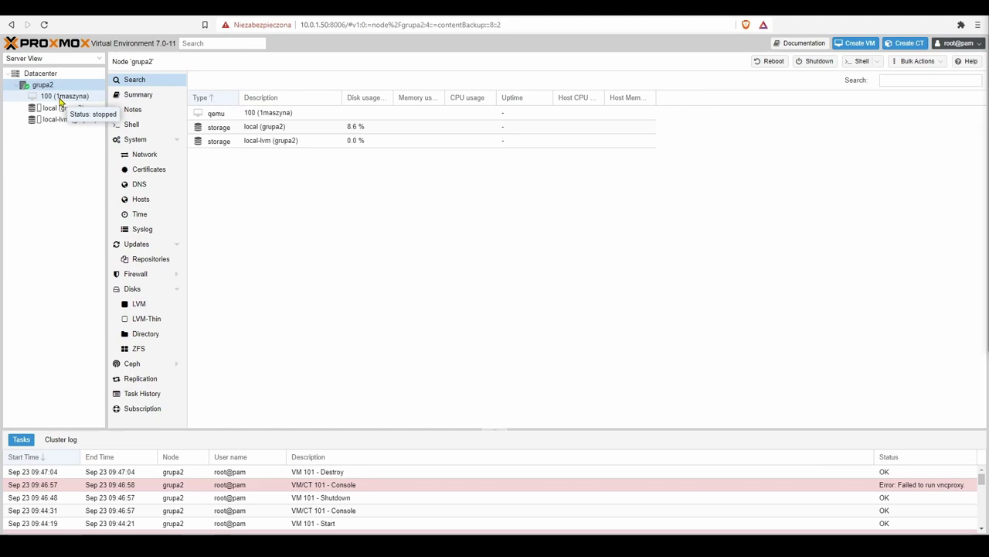
click(49, 110)
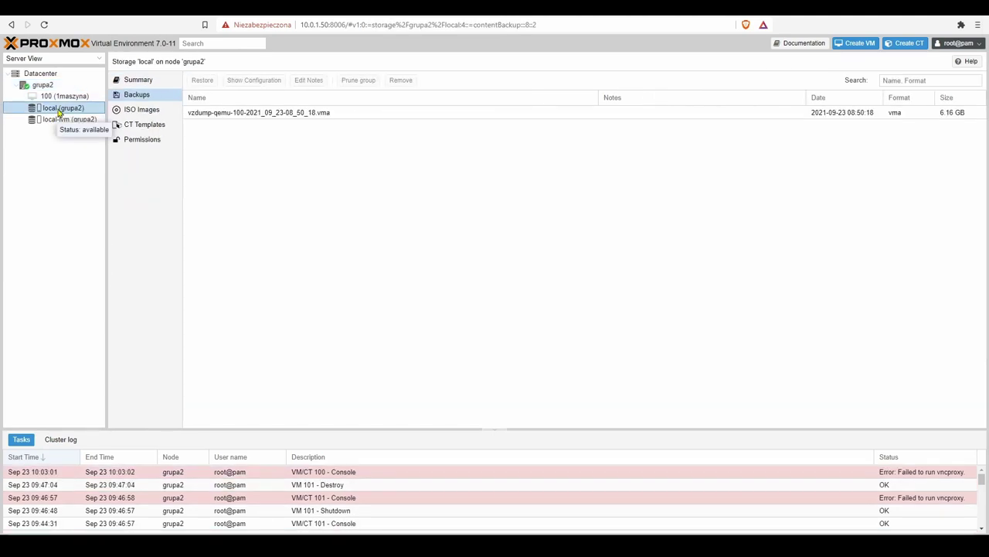
click(218, 117)
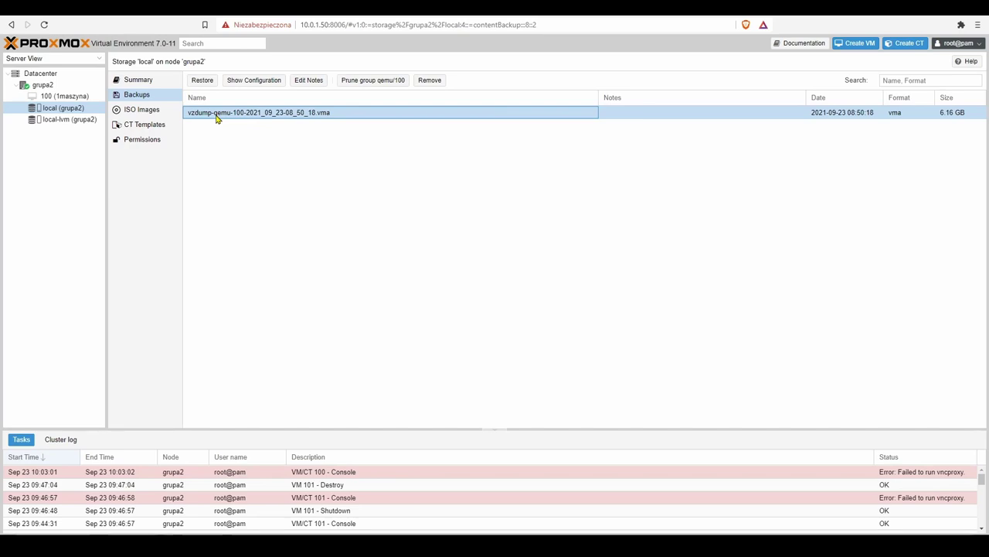
click(203, 81)
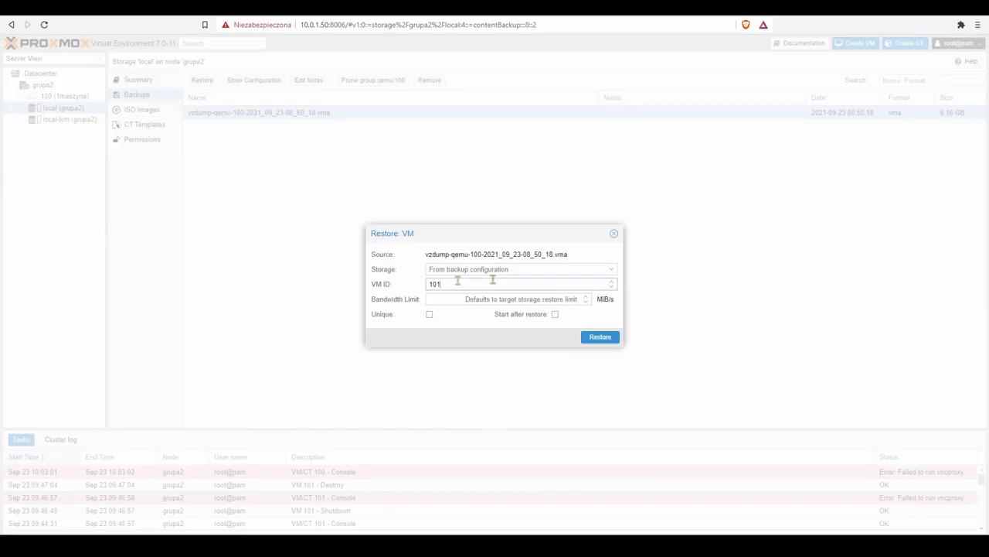
click(610, 270)
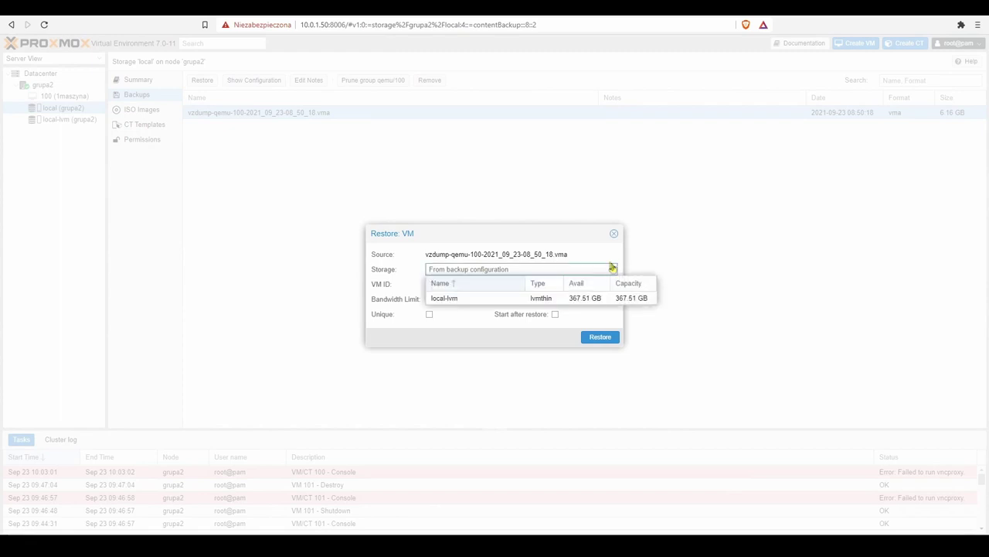
click(444, 299)
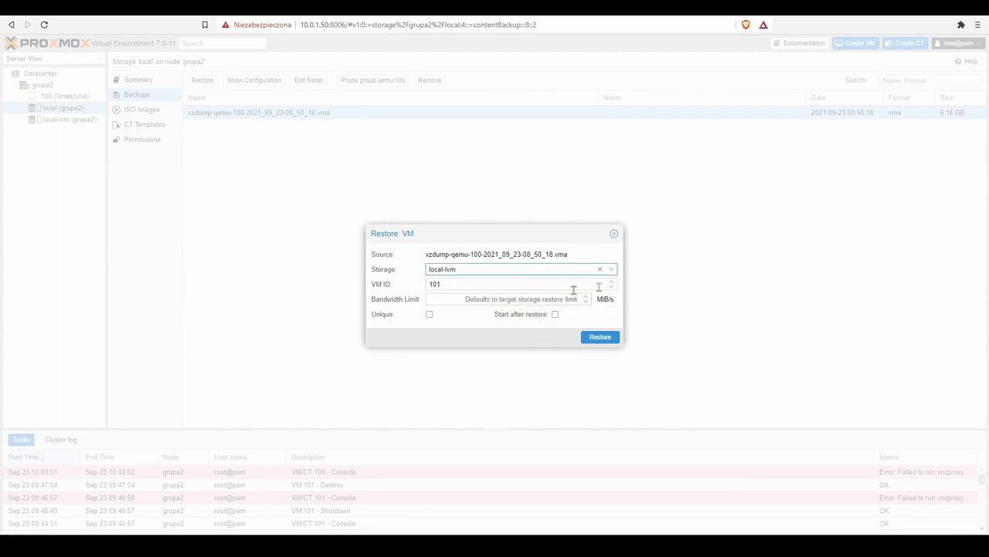
click(464, 286)
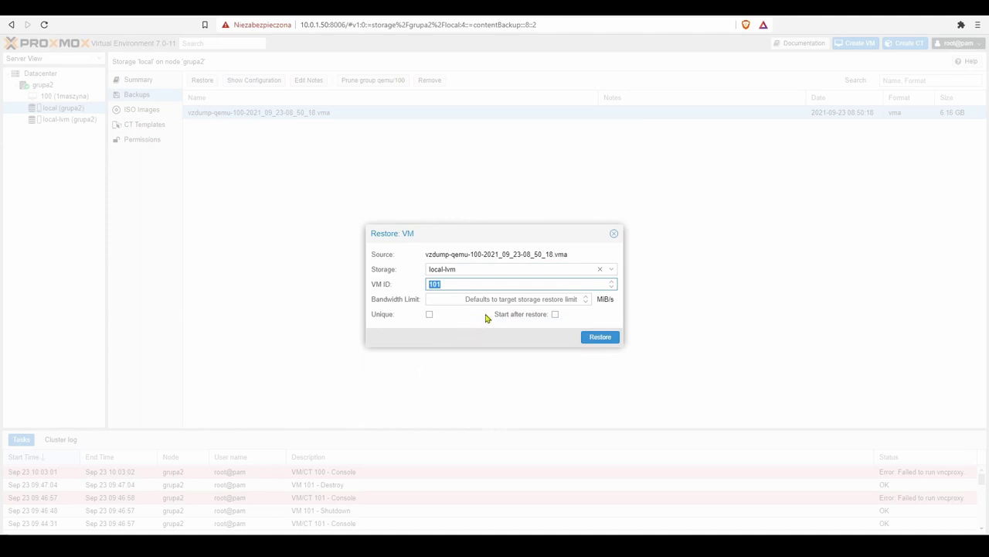
click(450, 298)
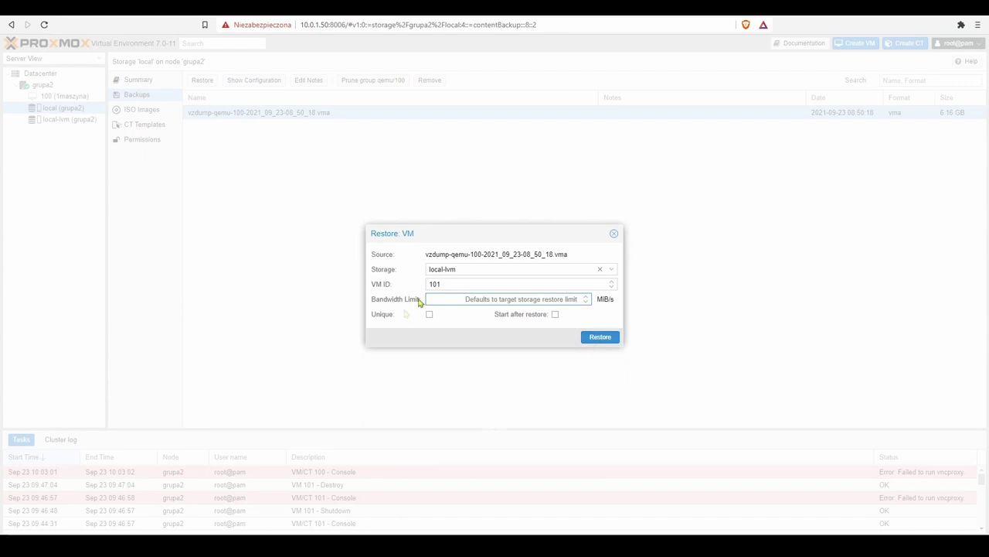
- Cancel the restore dialog and list the dump folder again
click(615, 235)
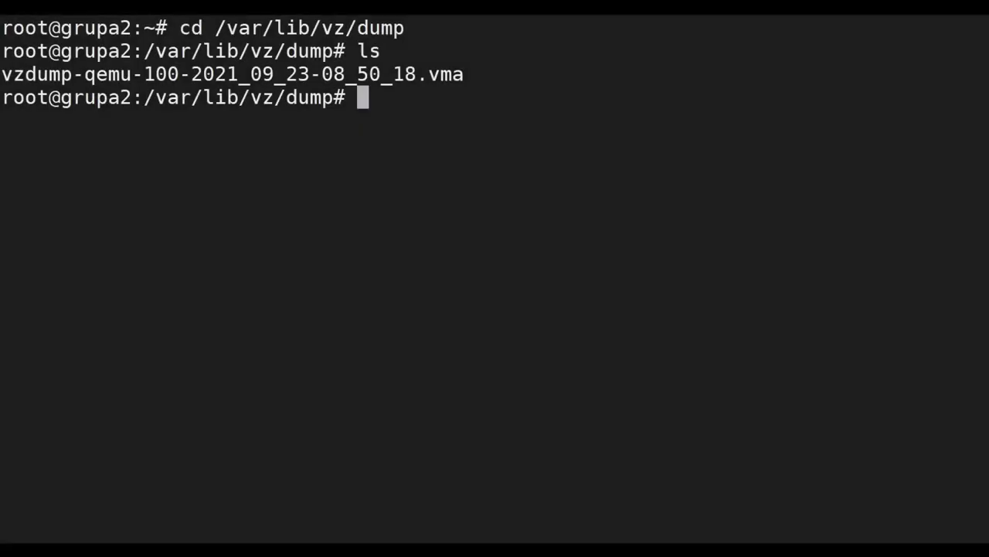
text(ls)
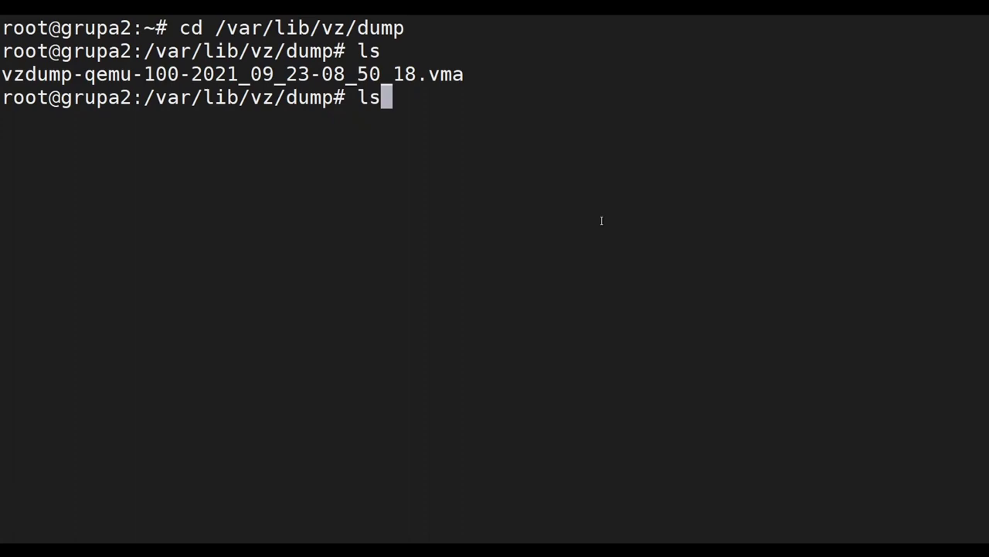
key(Return)
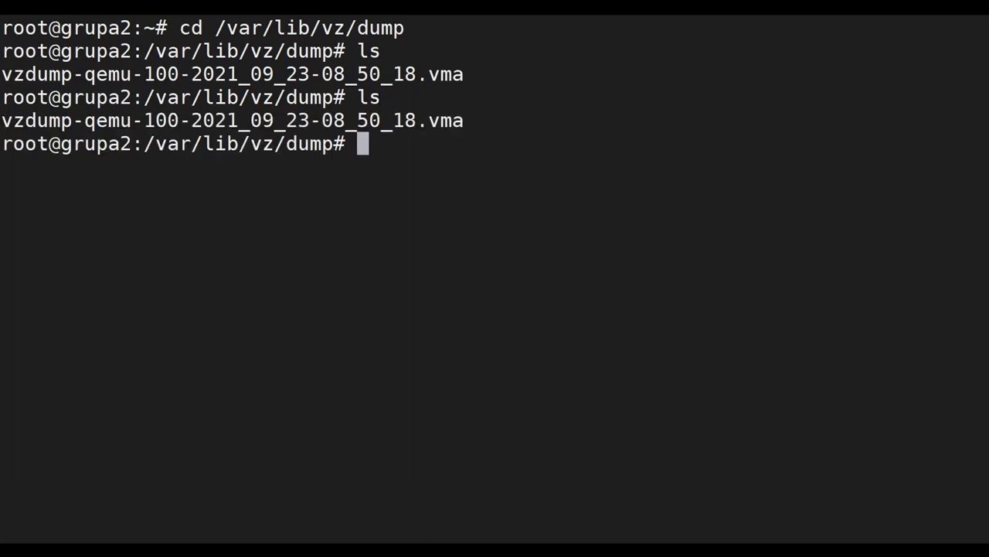
- Type qmrestore for vzdump-qemu-100-2021_09_23-08_50_18.vma with target VMID 101
text(qm)
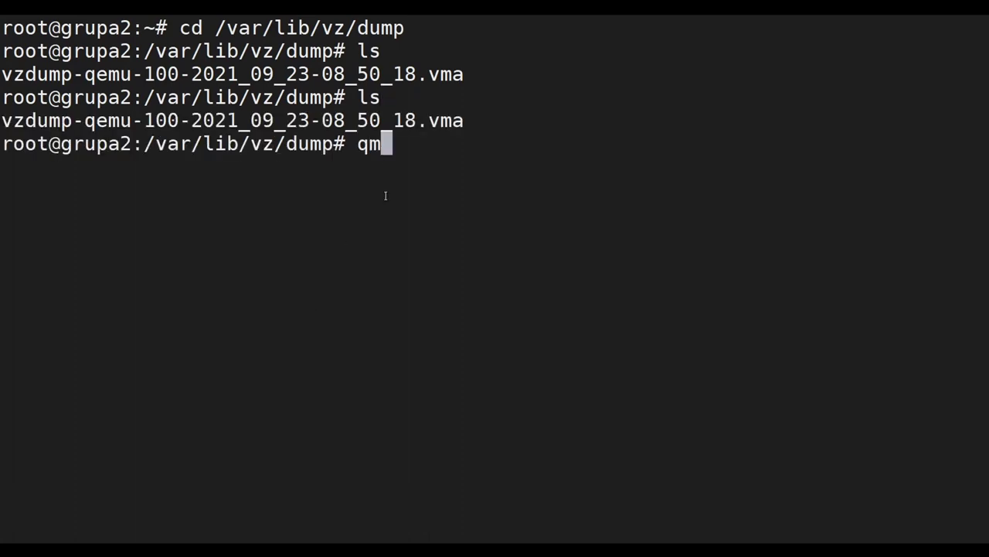
text(r)
key(Tab)
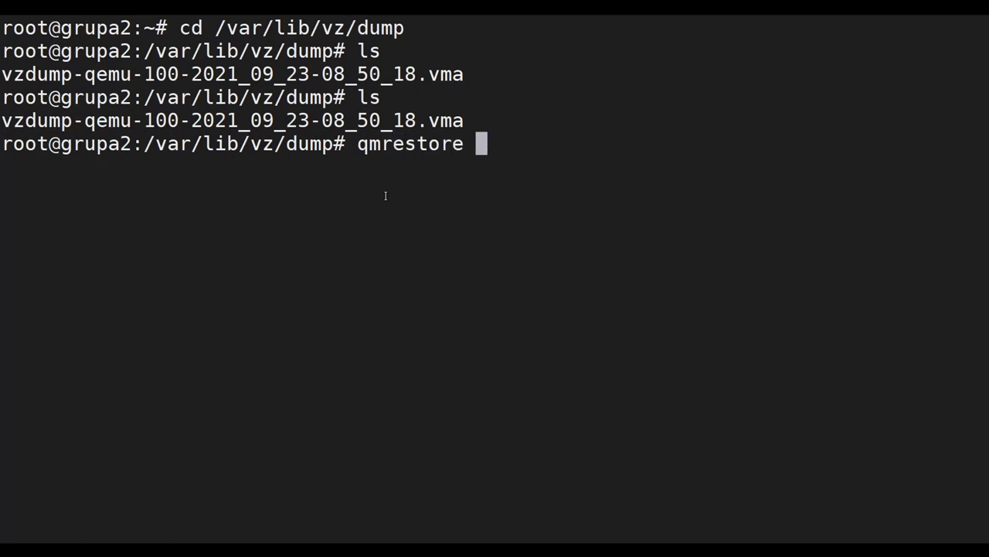
text(v)
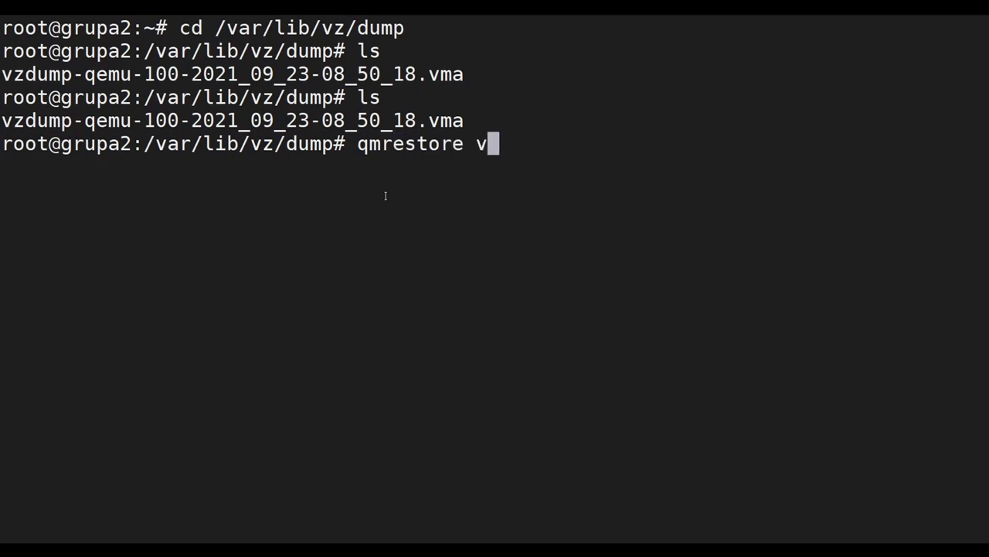
key(Tab)
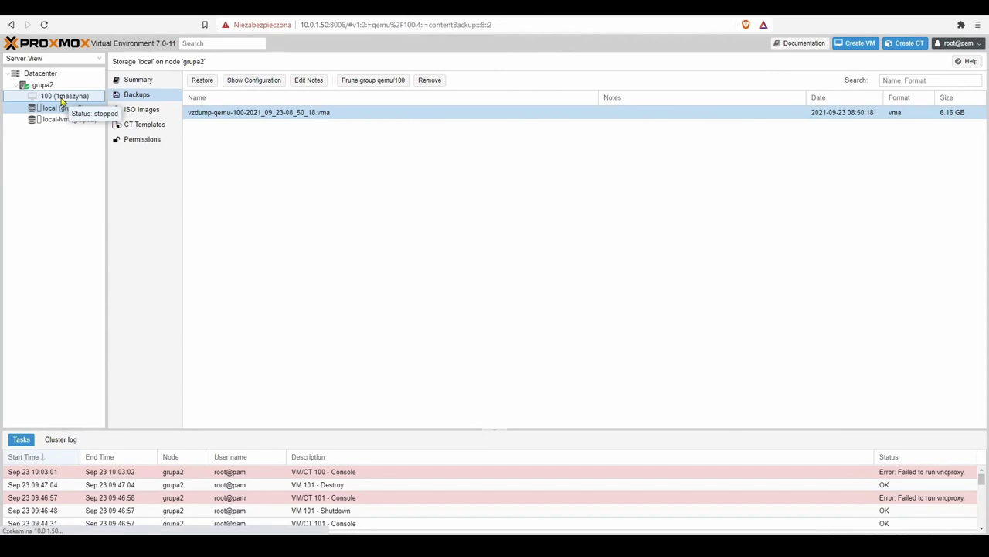
click(62, 98)
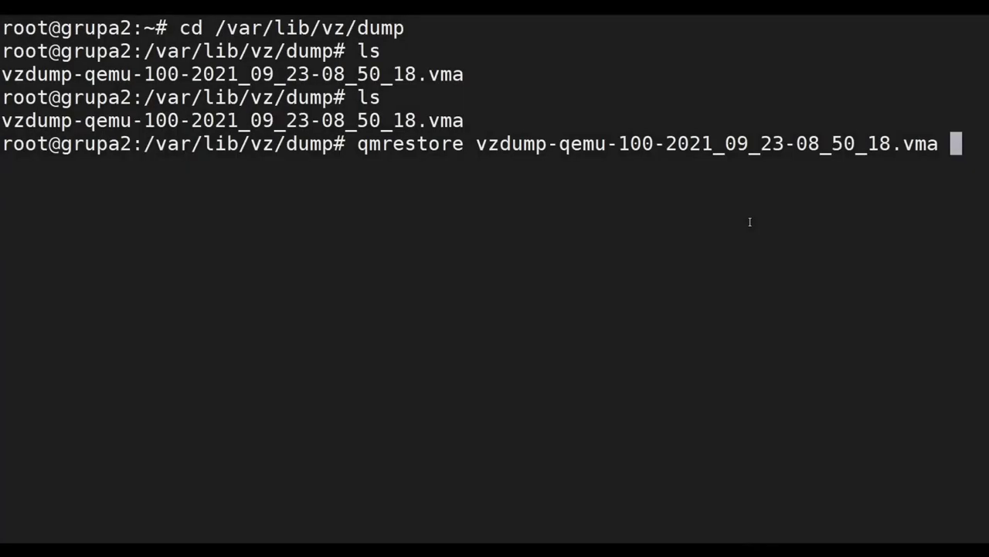
text(101)
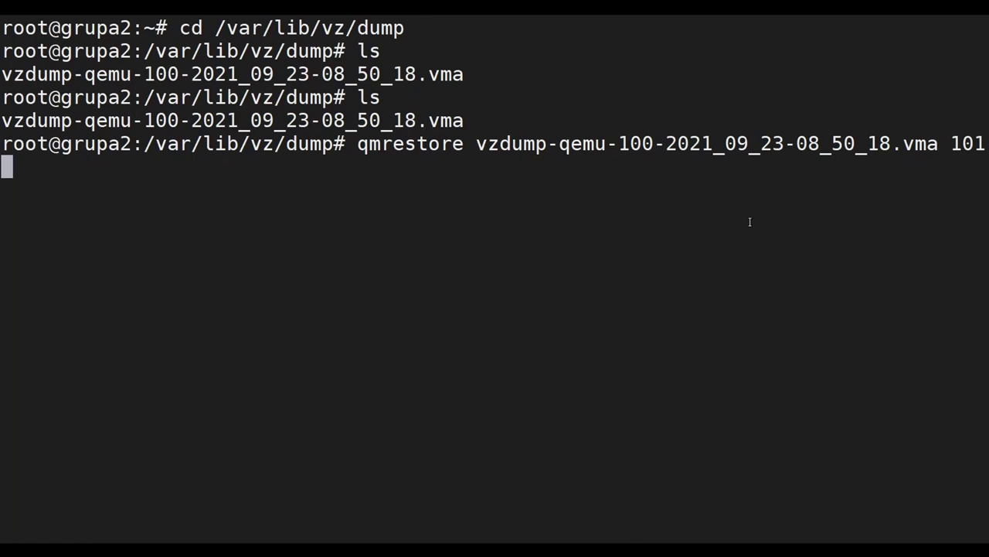
- Run the qmrestore to VM 101 and wait until it reaches 100%
key(Return)
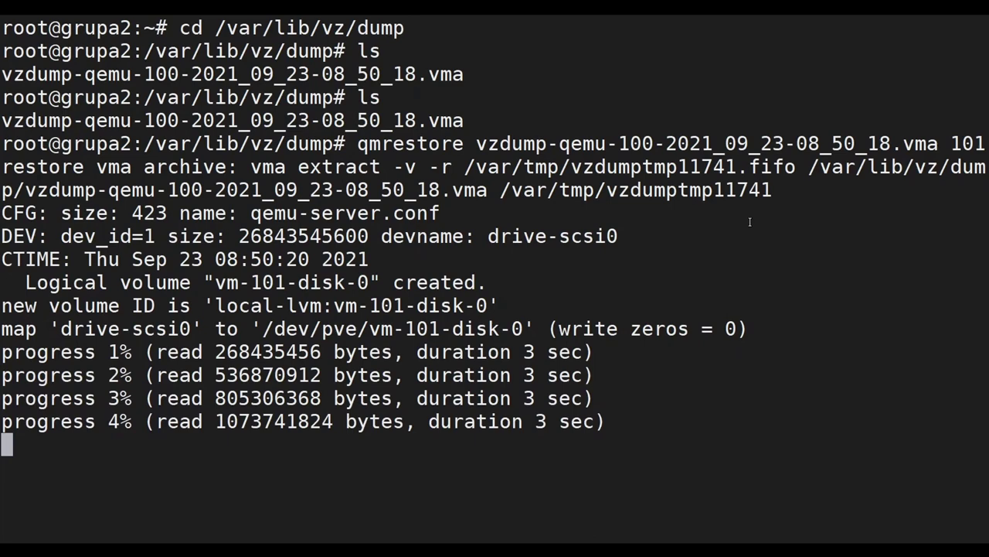
drag(97, 328, 221, 419)
click(184, 363)
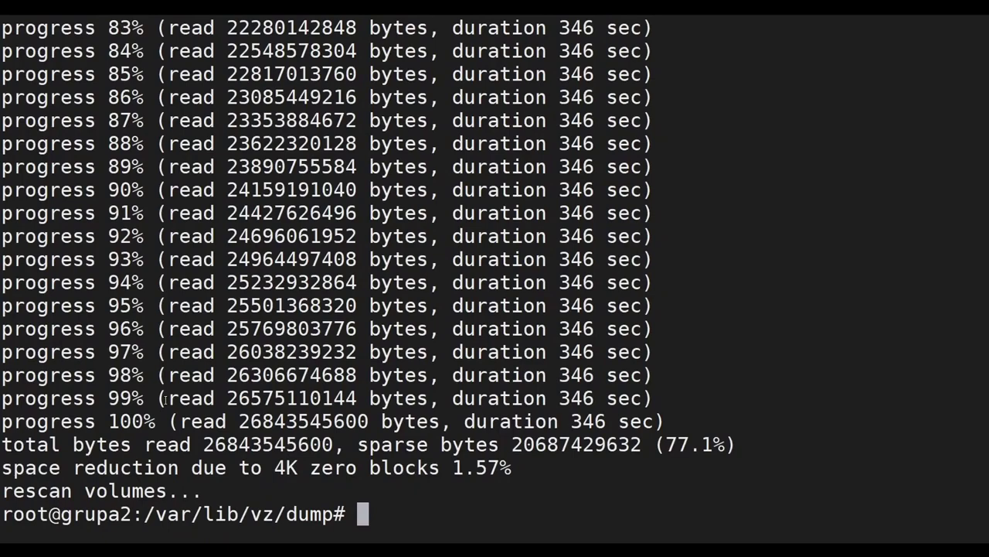
drag(89, 305, 263, 442)
click(141, 423)
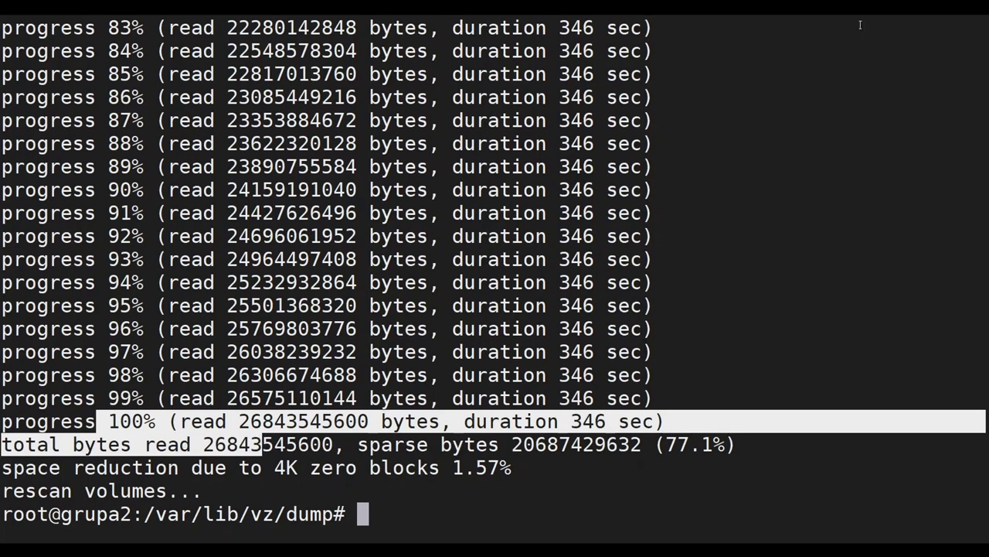
- Run qm list, showing 101 kontroler stopped beside 100 1maszyna
click(739, 275)
text(qm list)
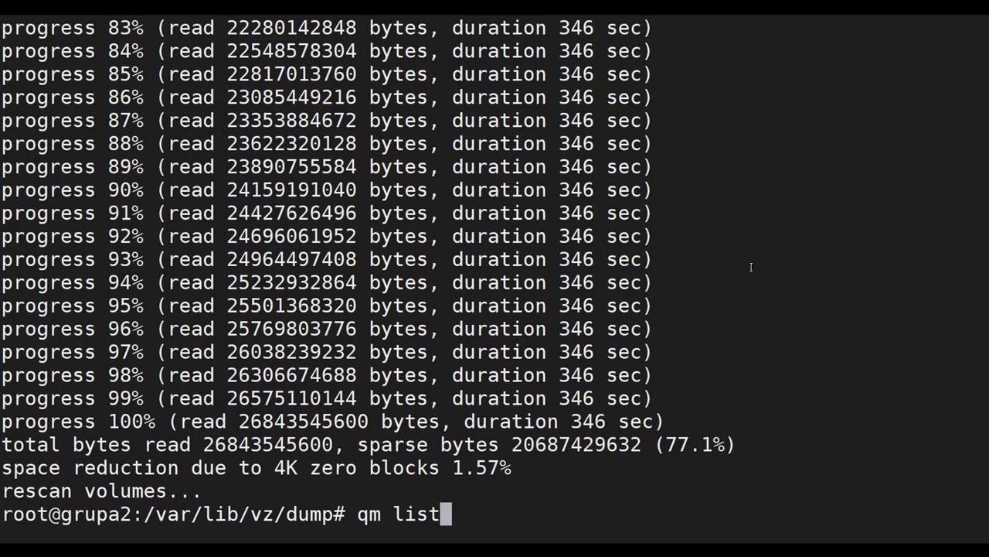
key(Return)
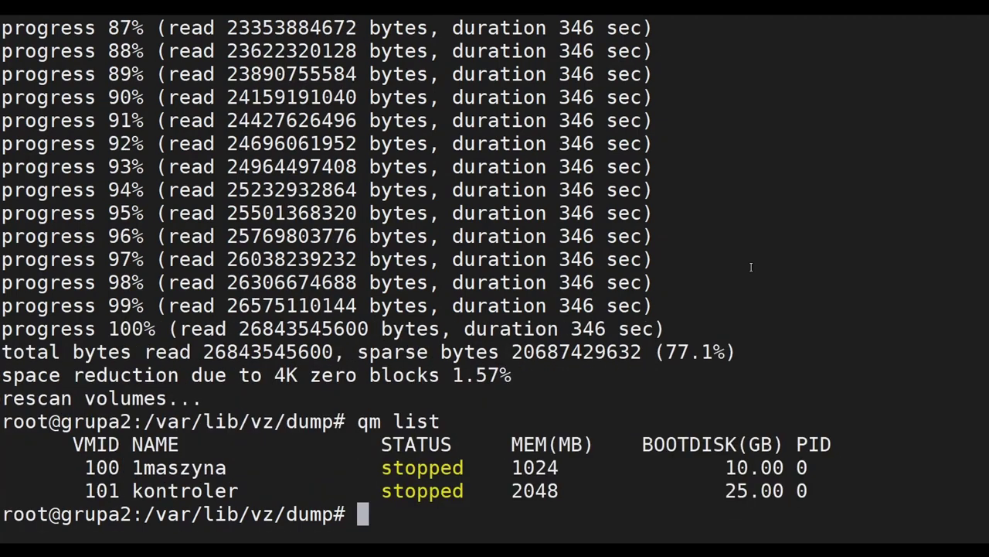
drag(372, 464, 607, 493)
drag(226, 468, 120, 490)
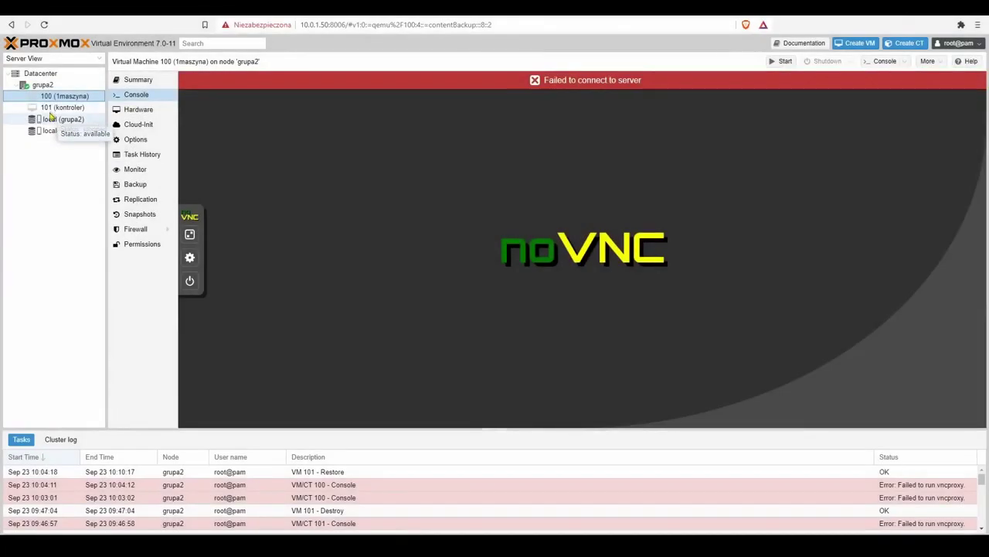
- Start VM 101 kontroler and widen the task Status column to read the missing CentOS ISO error
click(59, 108)
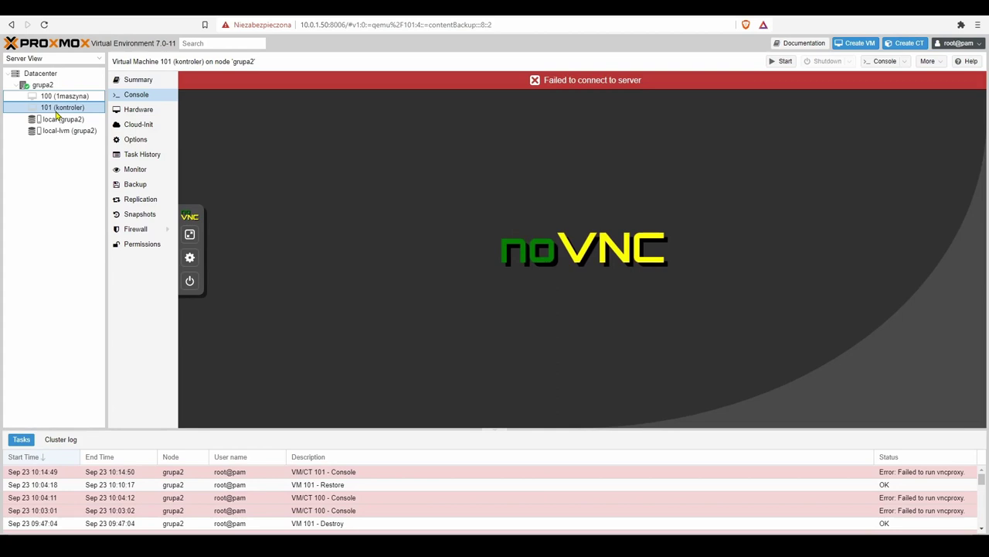
click(782, 61)
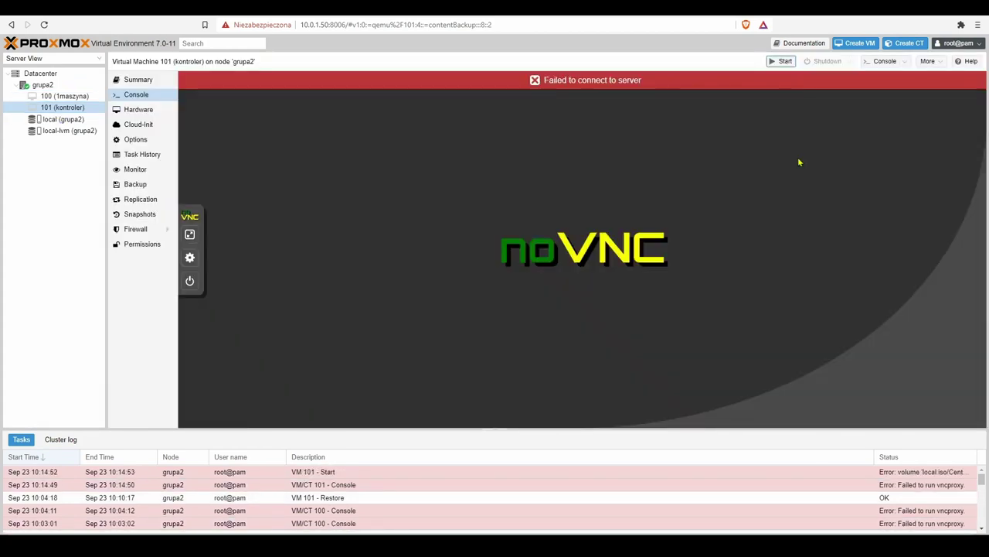
click(328, 473)
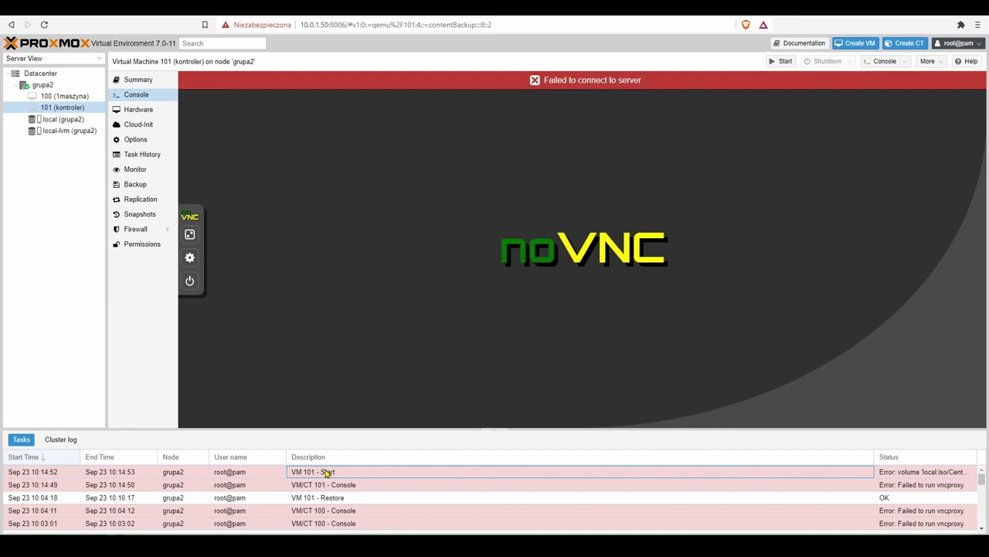
drag(872, 456, 742, 456)
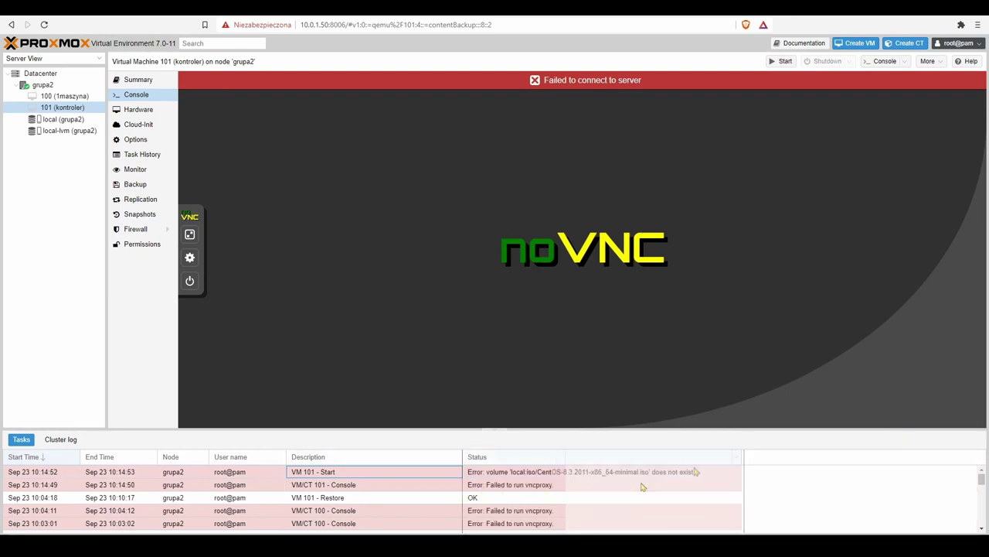
click(535, 475)
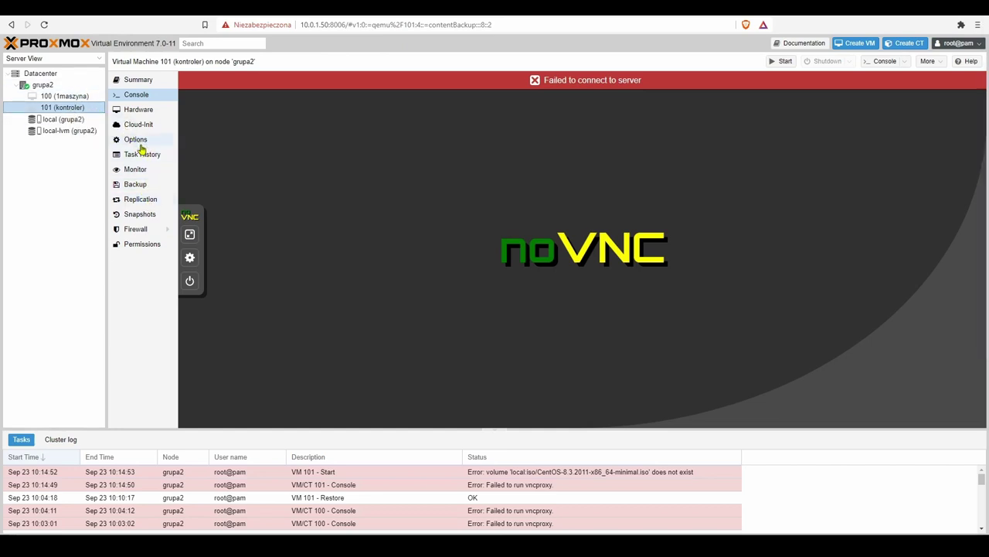
- Set VM 101's CD/DVD drive (ide2) to 'Do not use any media'
click(138, 109)
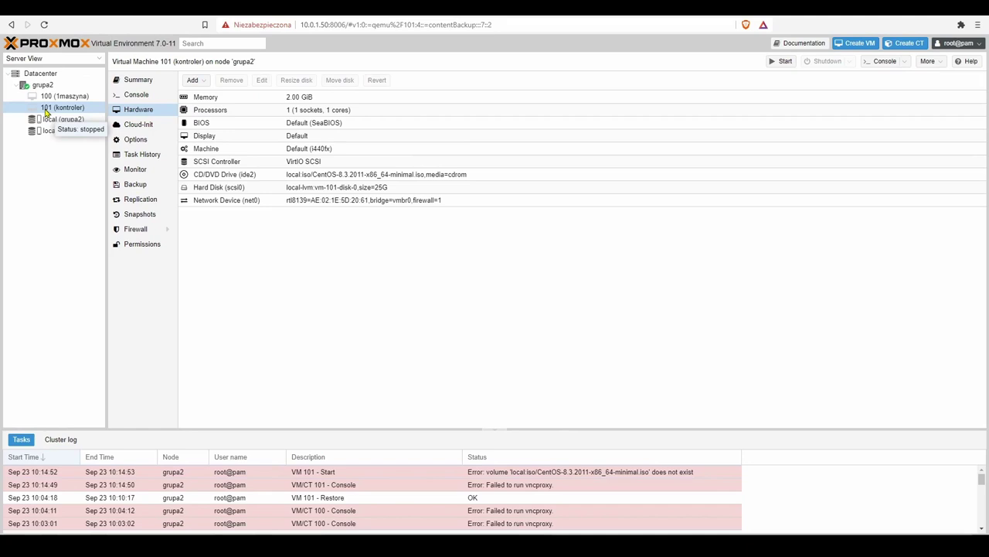
click(258, 176)
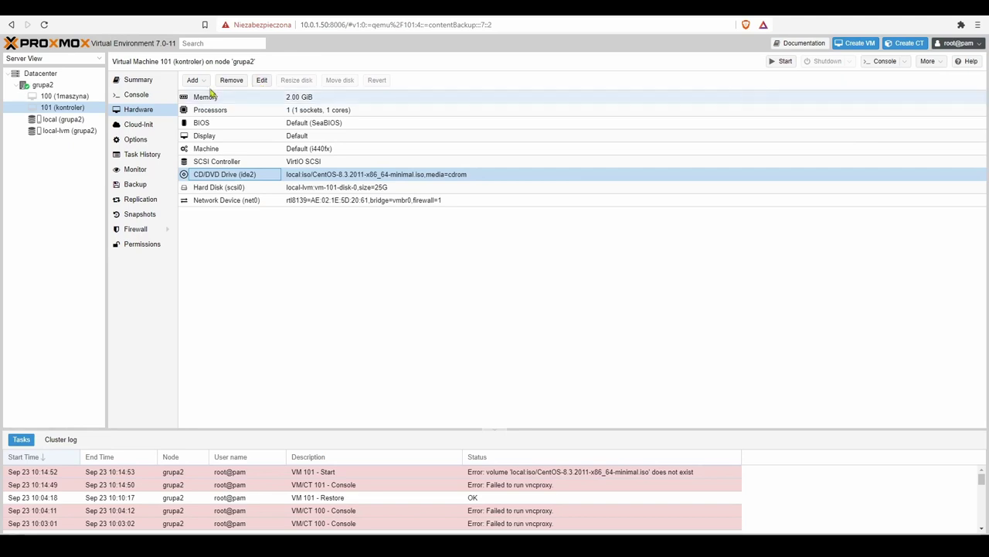
click(262, 81)
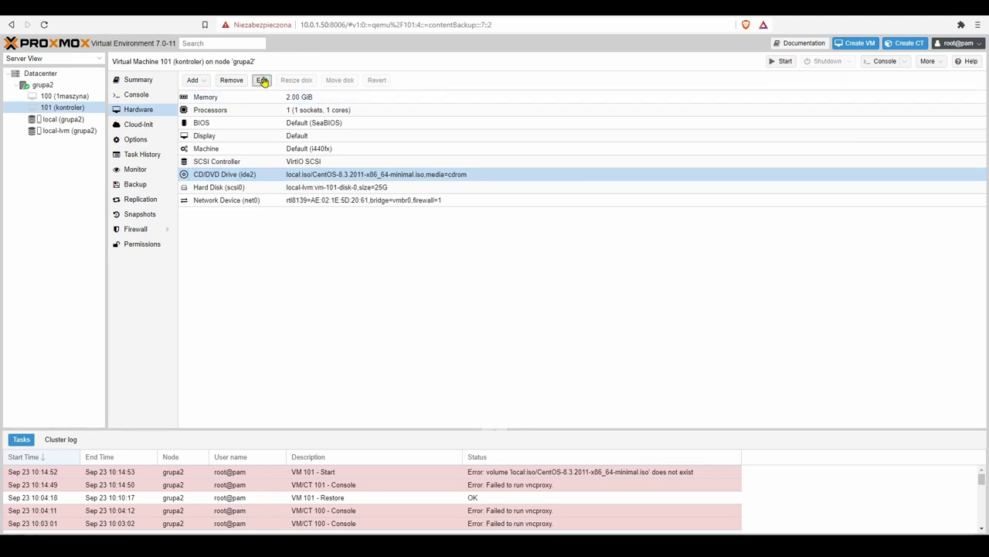
click(437, 301)
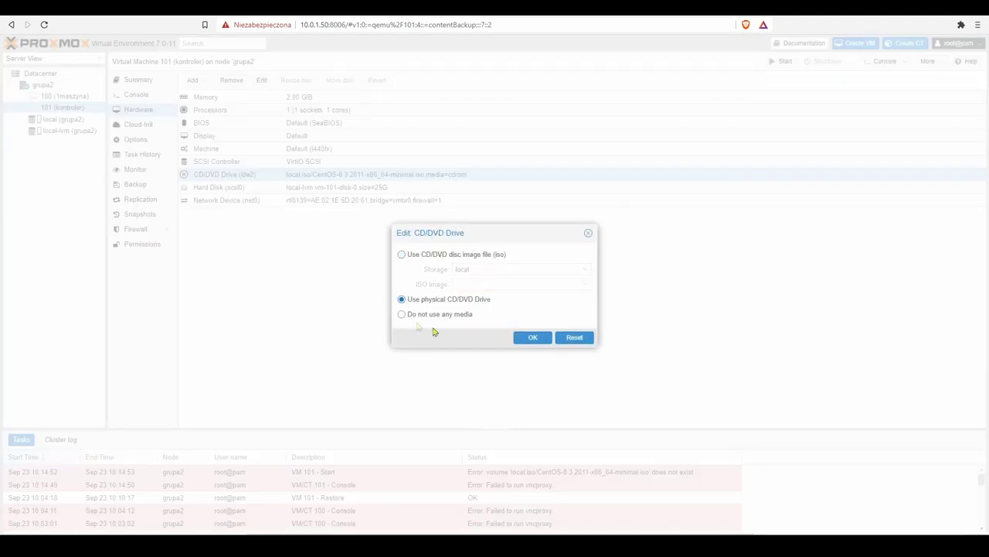
click(464, 316)
click(534, 338)
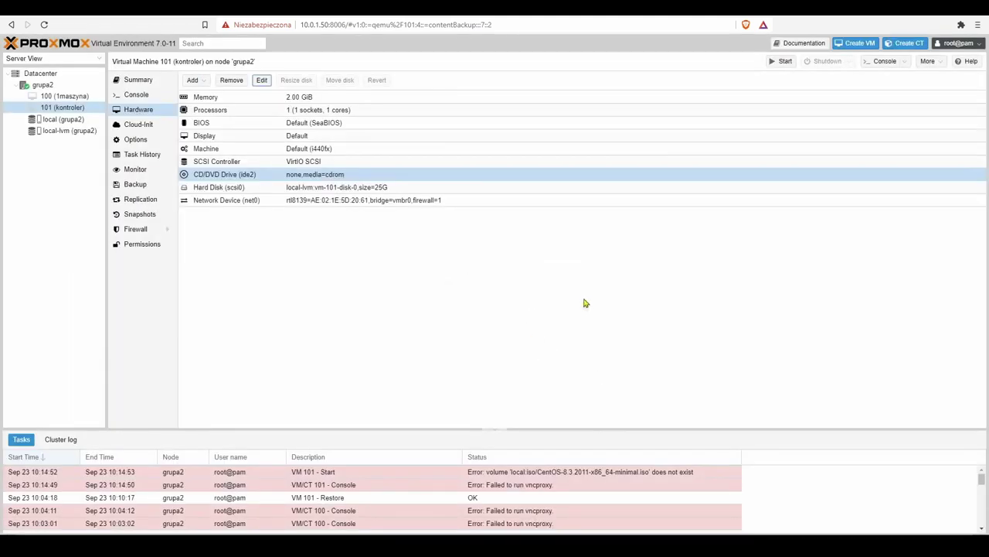
- Start VM 101 again and open its console to watch CentOS boot
click(779, 61)
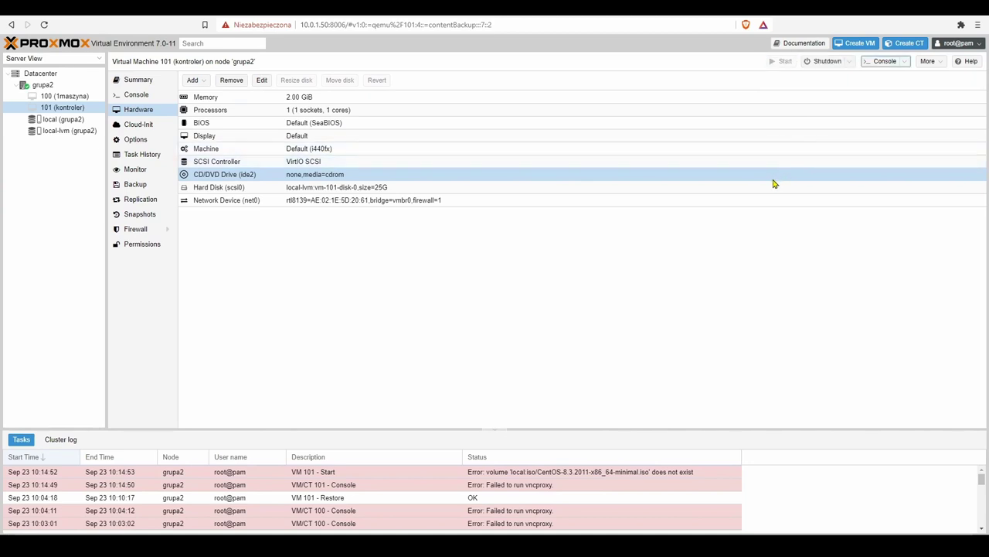
click(482, 473)
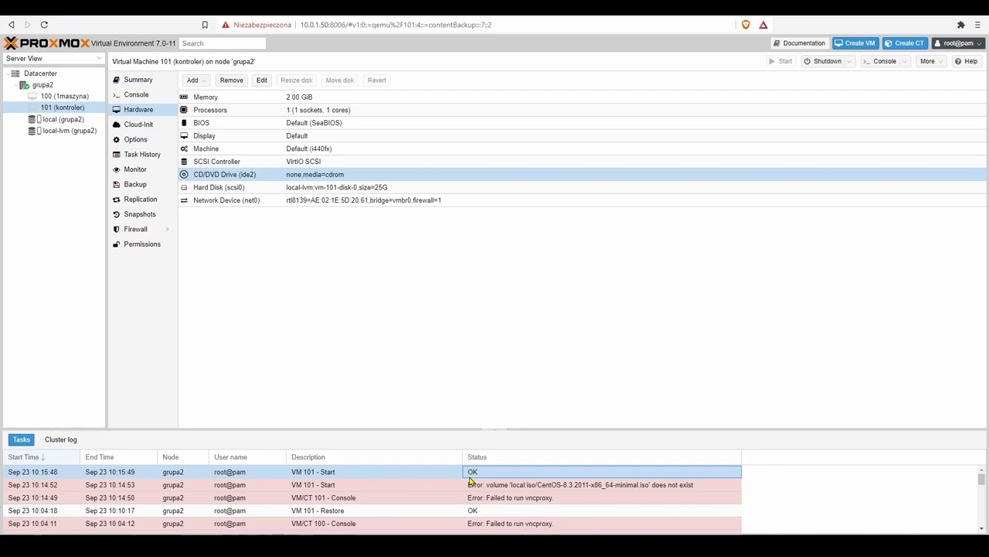
click(137, 96)
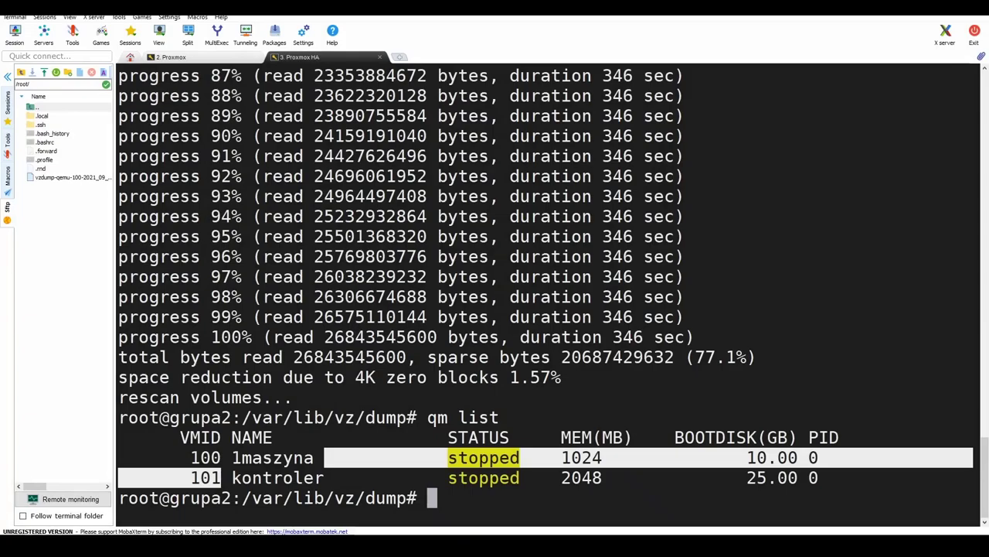
- Start the saved 'Kontroler Ansible' SSH session from the Biuro folder in MobaXterm's Sessions list
click(7, 102)
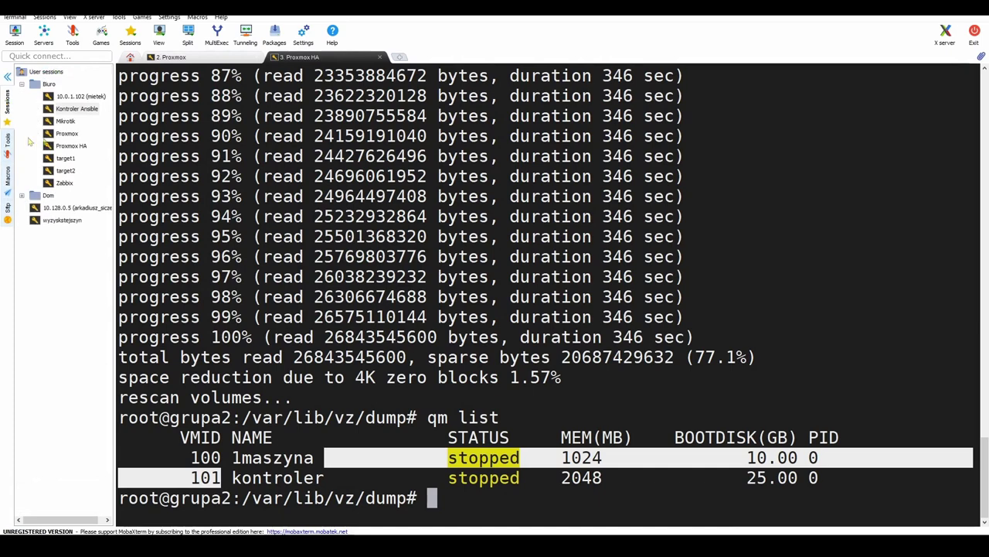
click(85, 109)
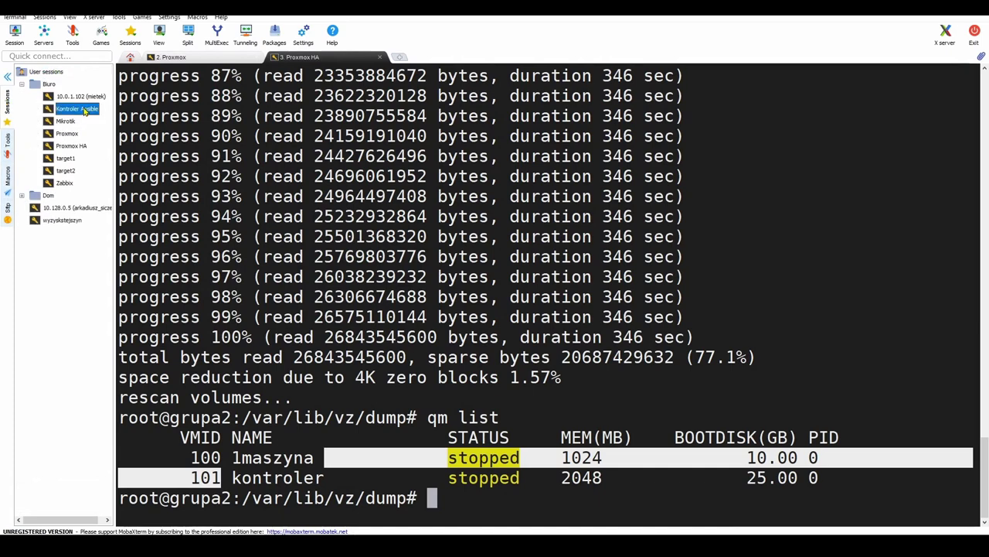
double_click(85, 110)
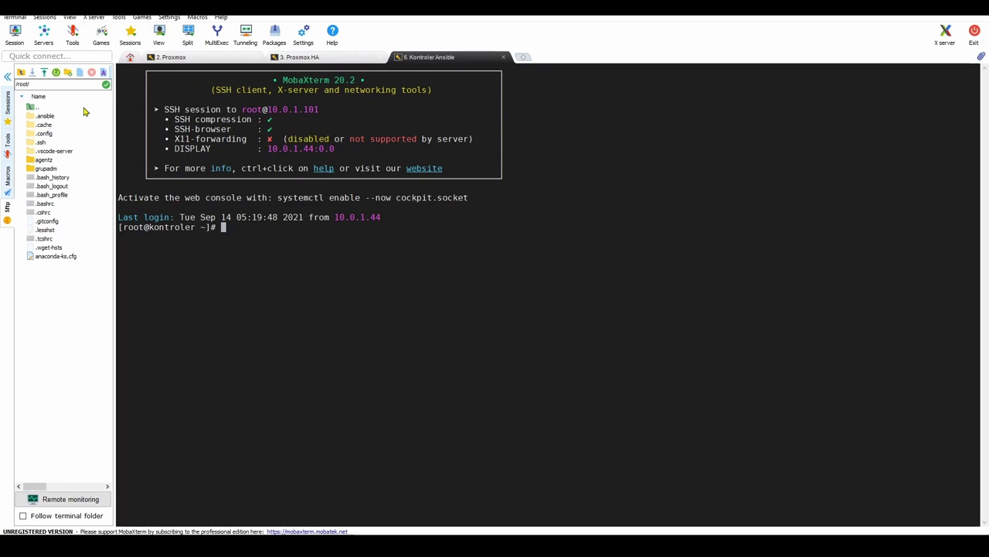
- Return to the '2. Proxmox' session and recall 'vzdump 100' from shell history
drag(470, 221, 393, 245)
click(487, 274)
click(171, 57)
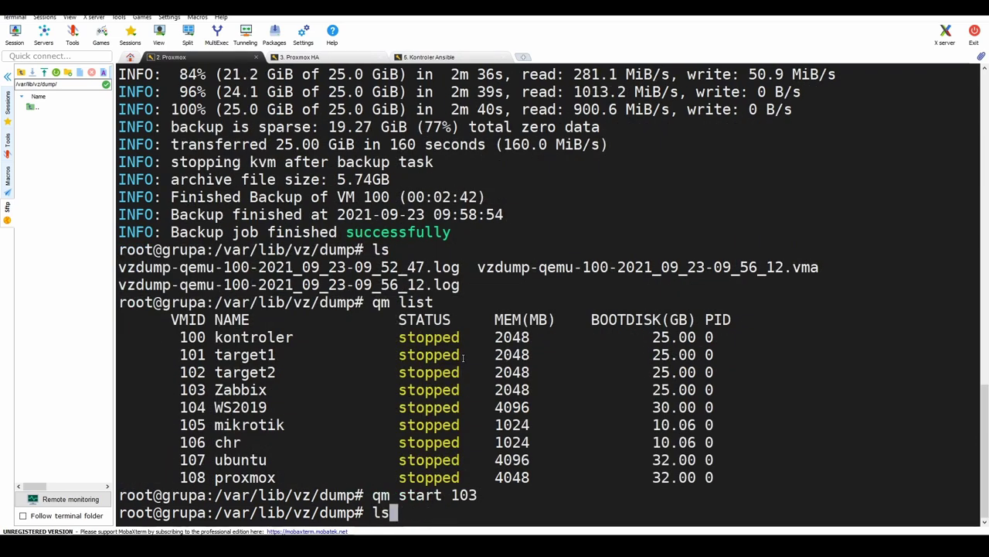
key(Up)
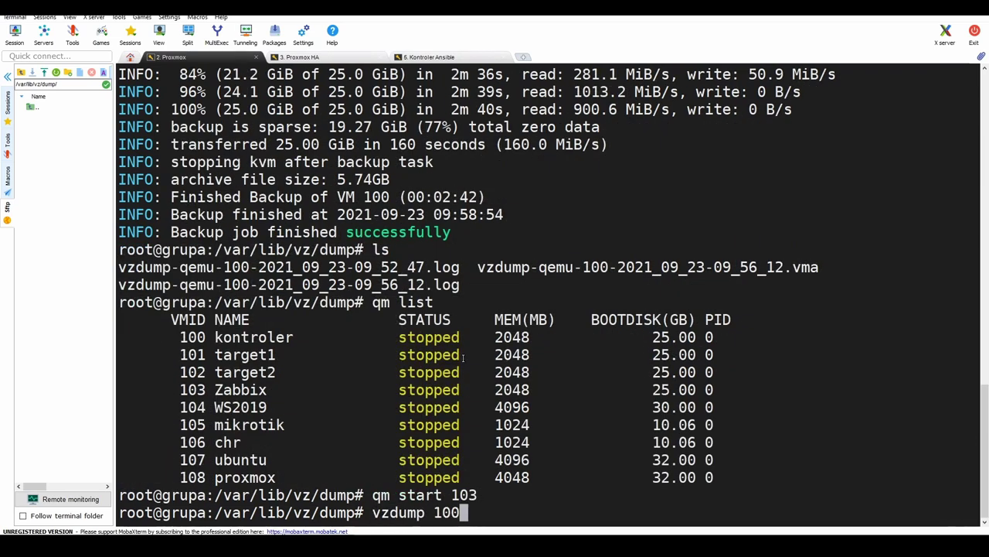